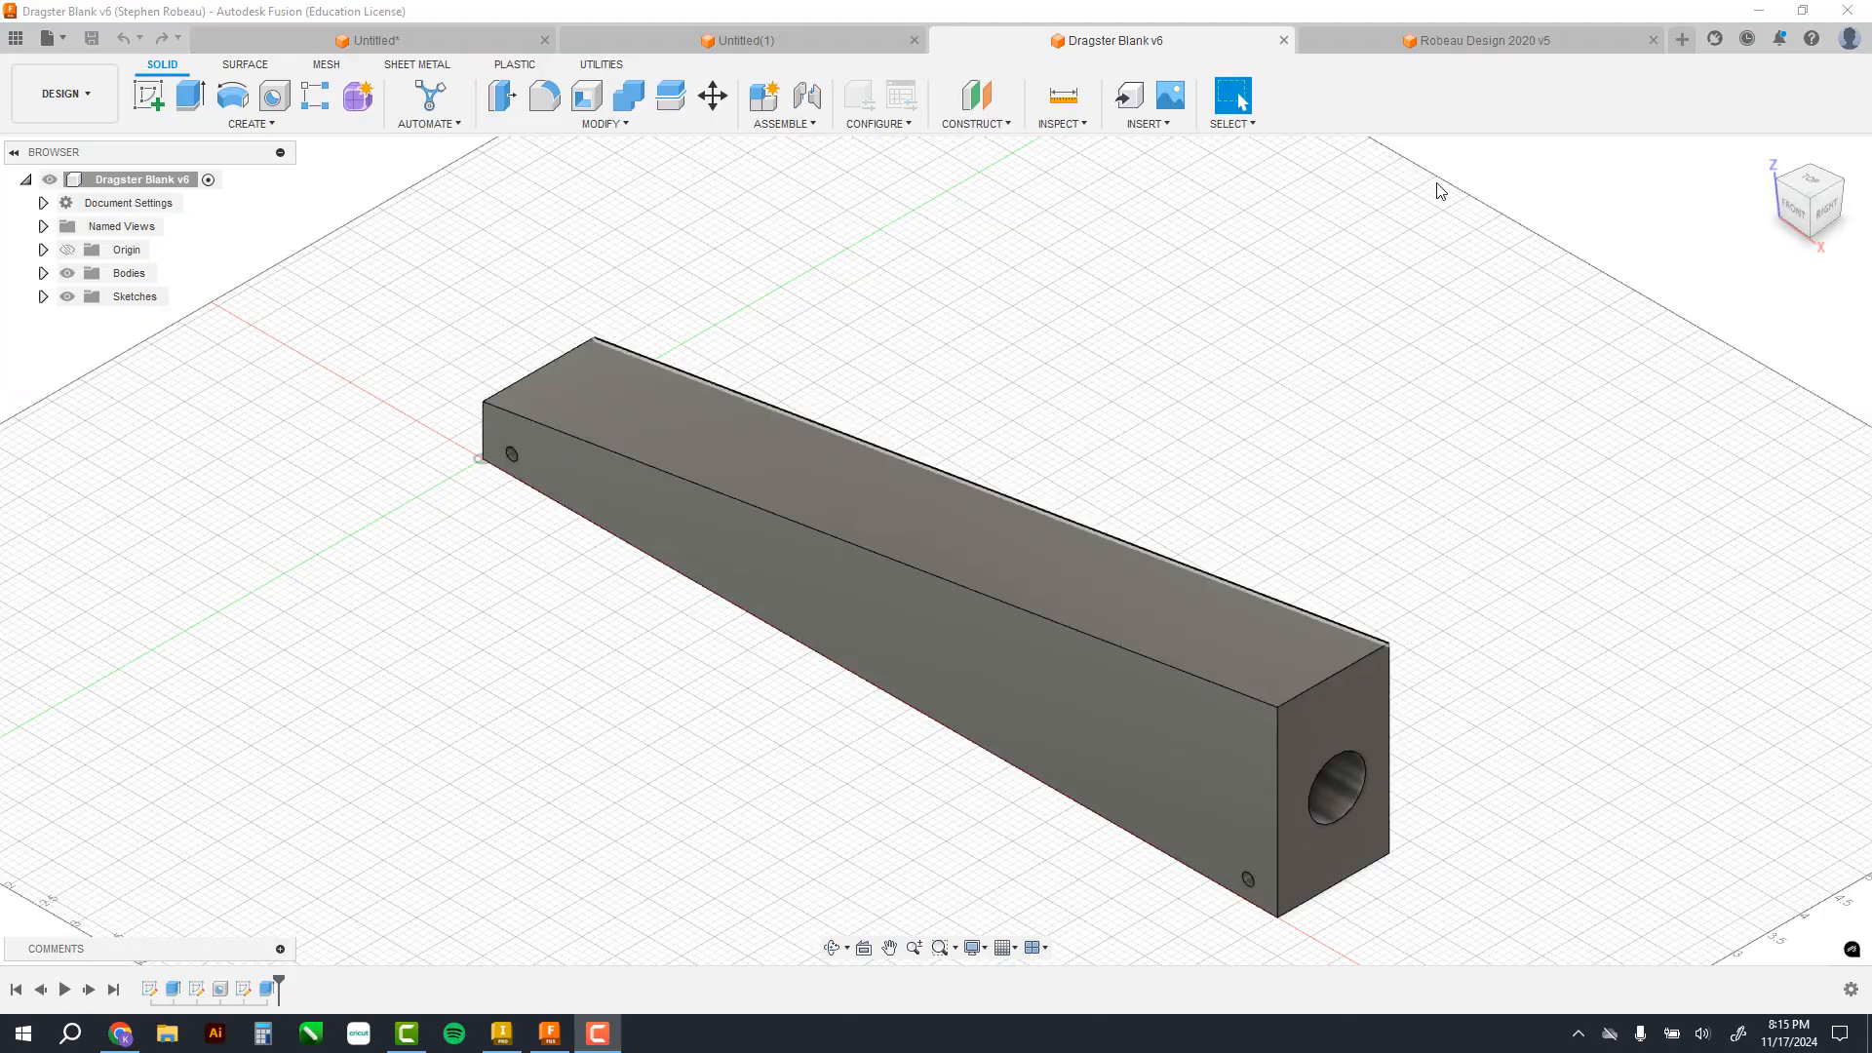
Step: Look through the open example designs, finishing on the cube with a hole, a cylindrical boss and a rectangular boss
{"action": "left_click", "coordinate": [1437, 43]}
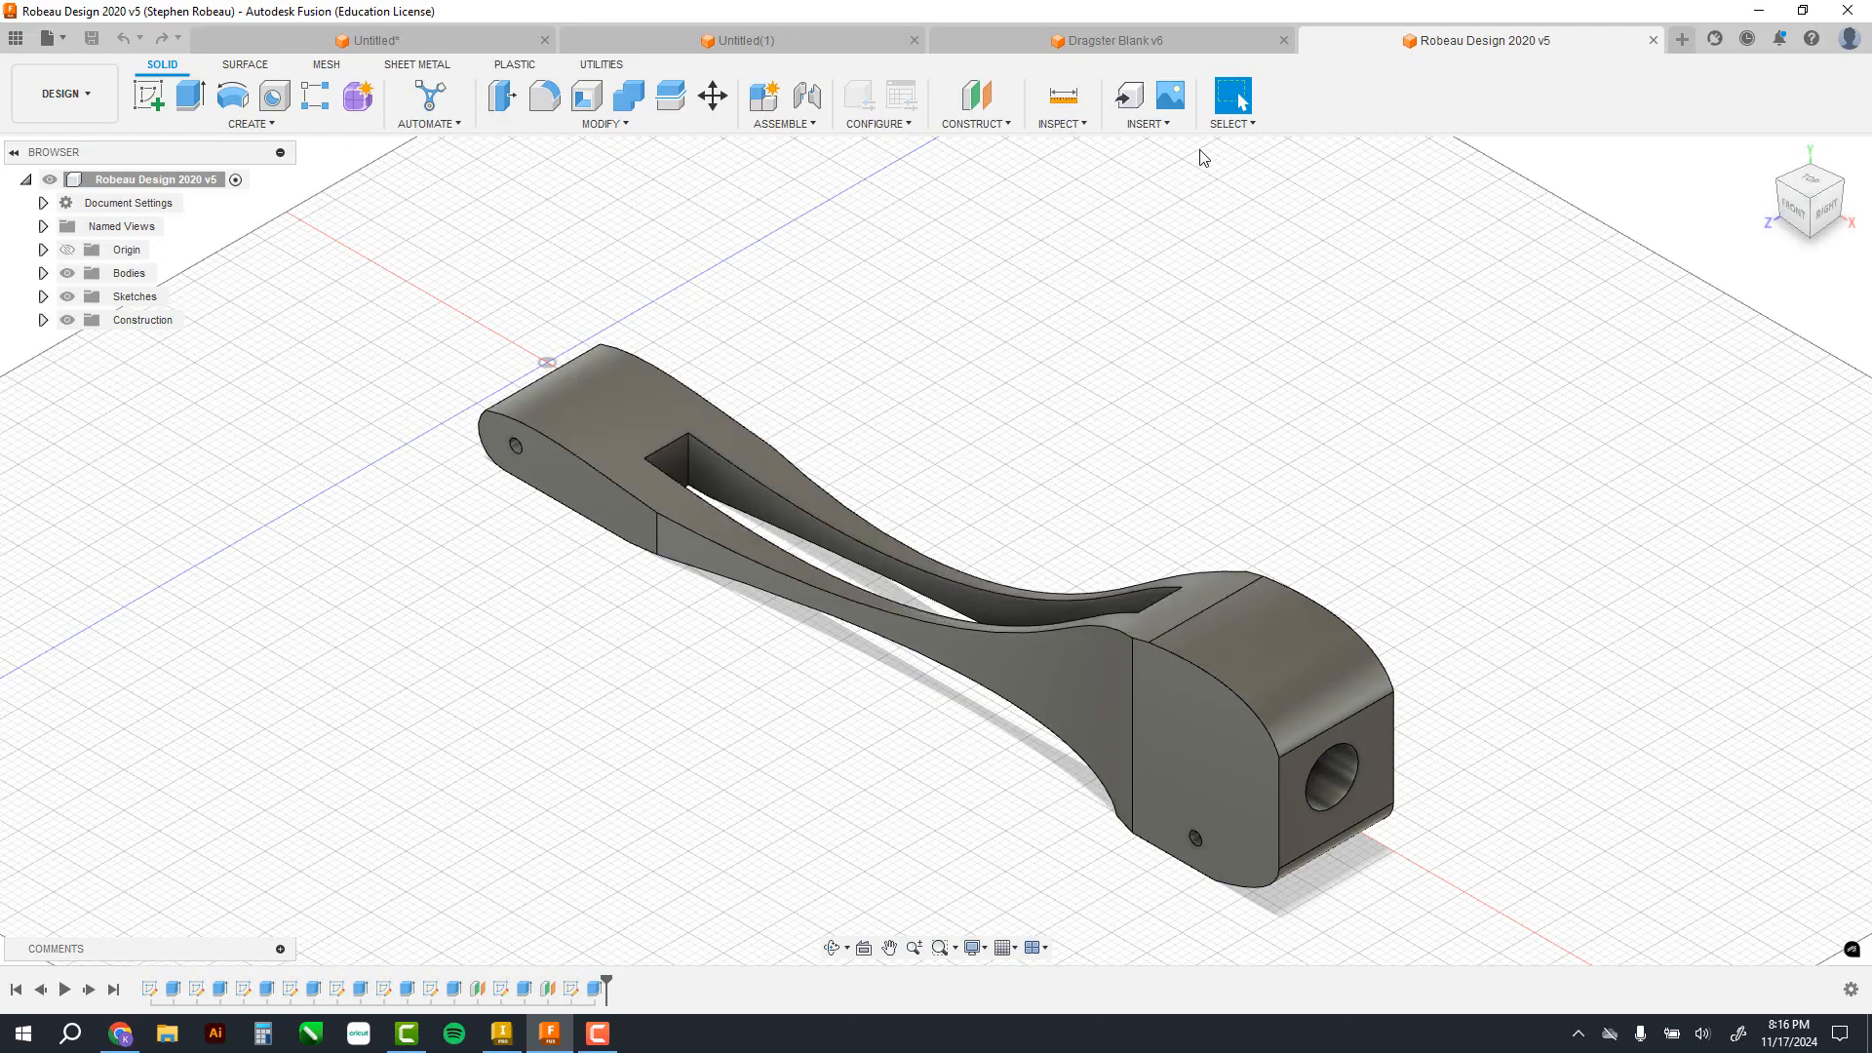
{"action": "left_click", "coordinate": [749, 39]}
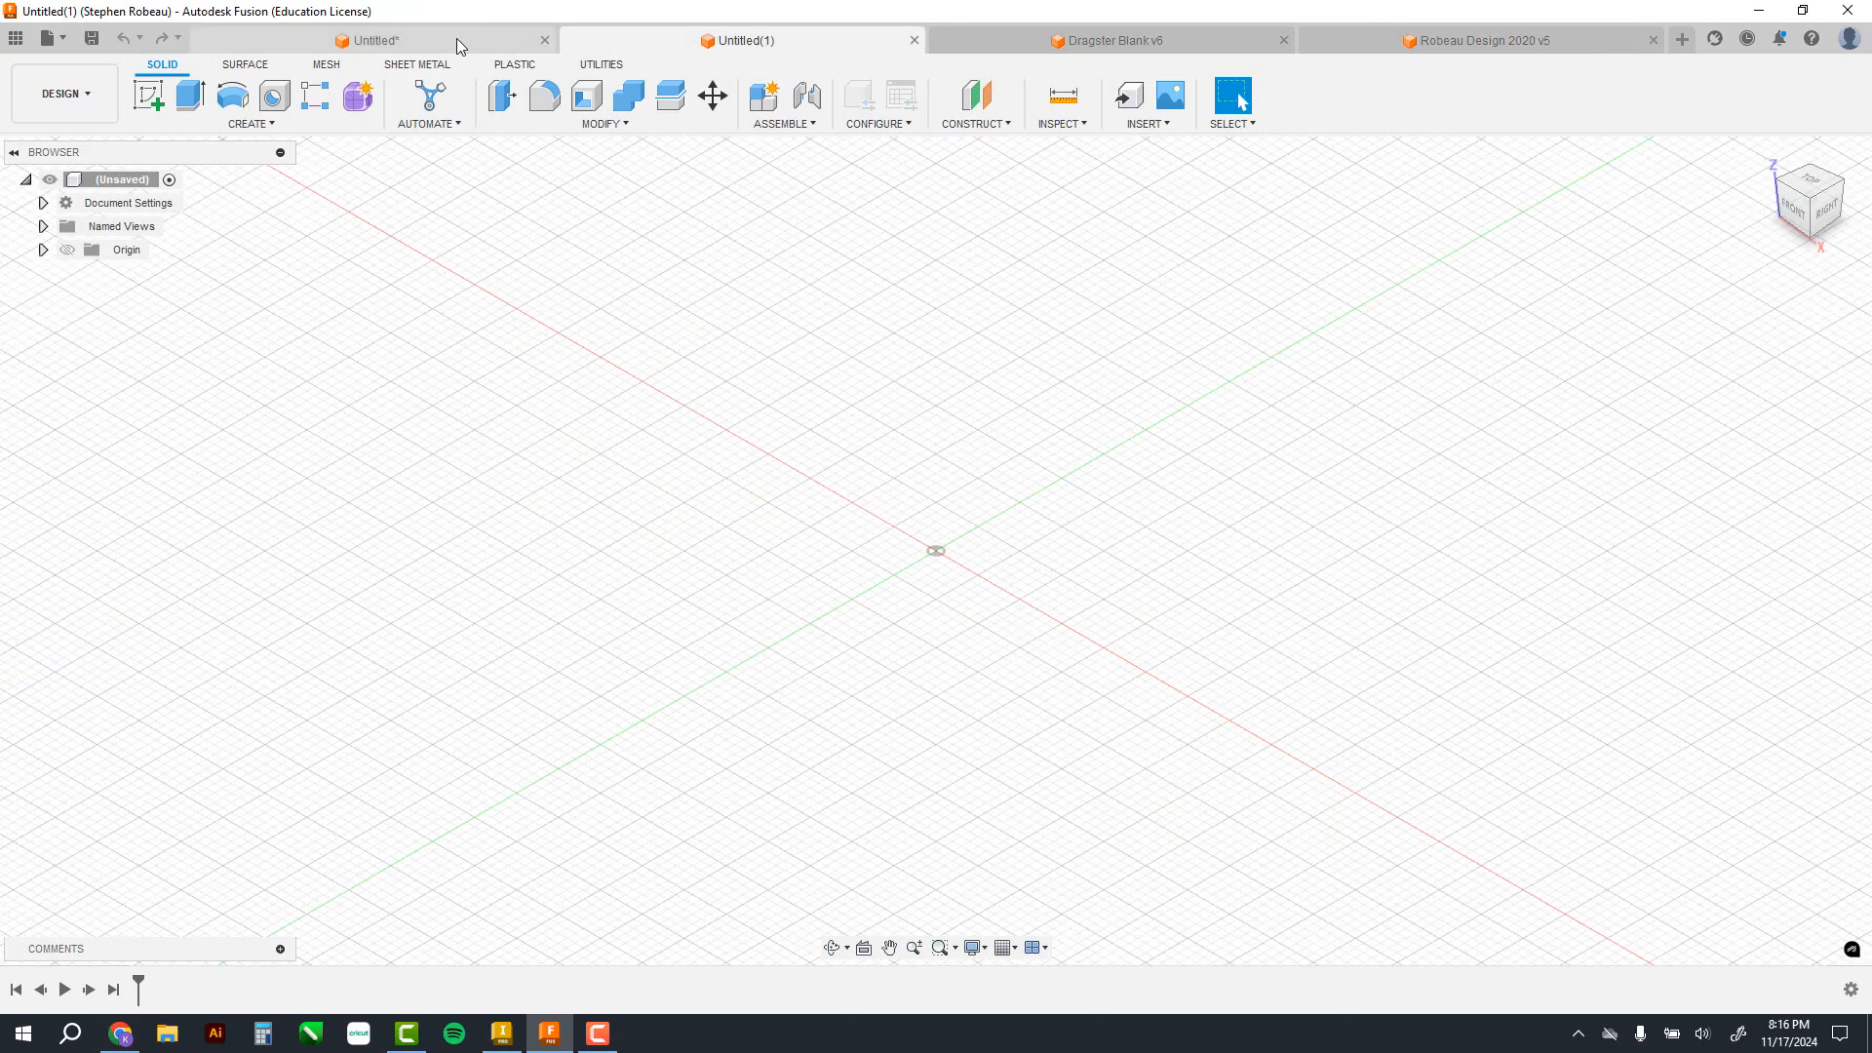
{"action": "left_click", "coordinate": [460, 44]}
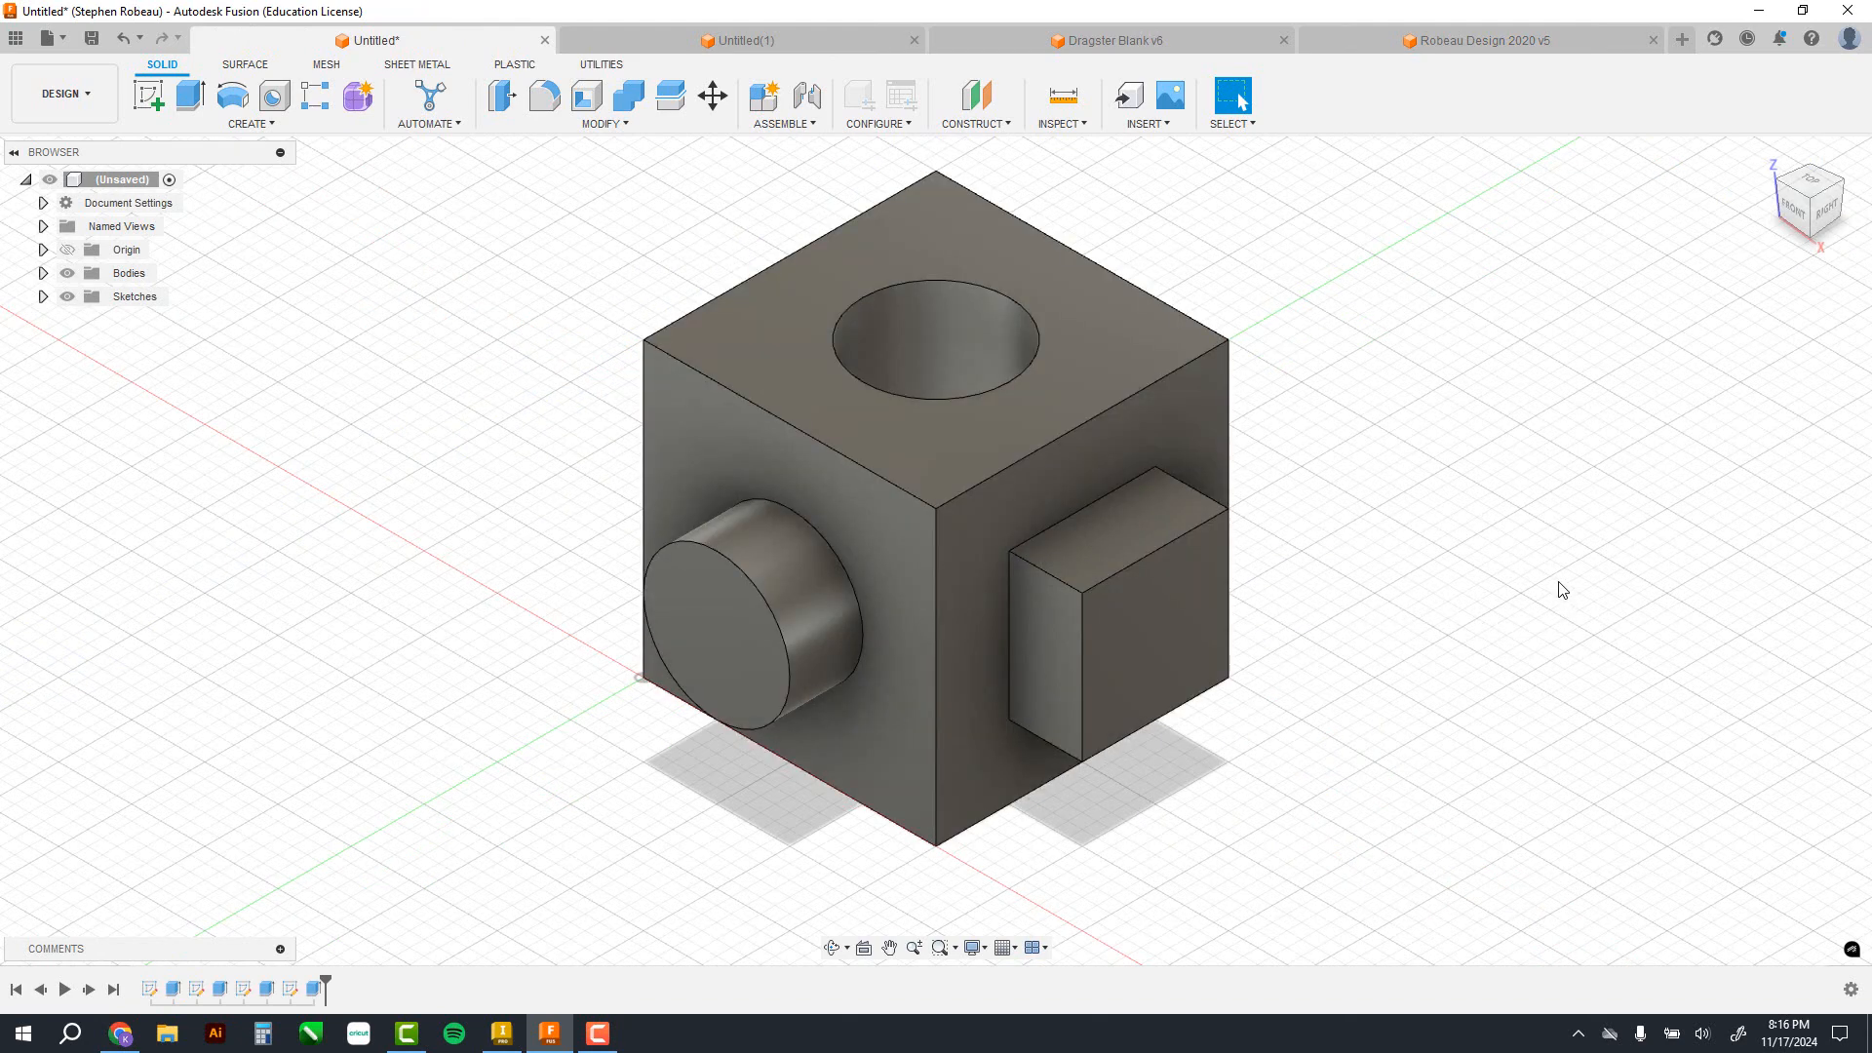
Step: Switch to Chrome, launch Fusion Online from the course page, clear Personalize our offers and accept the usage-data settings
{"action": "left_click", "coordinate": [1761, 12]}
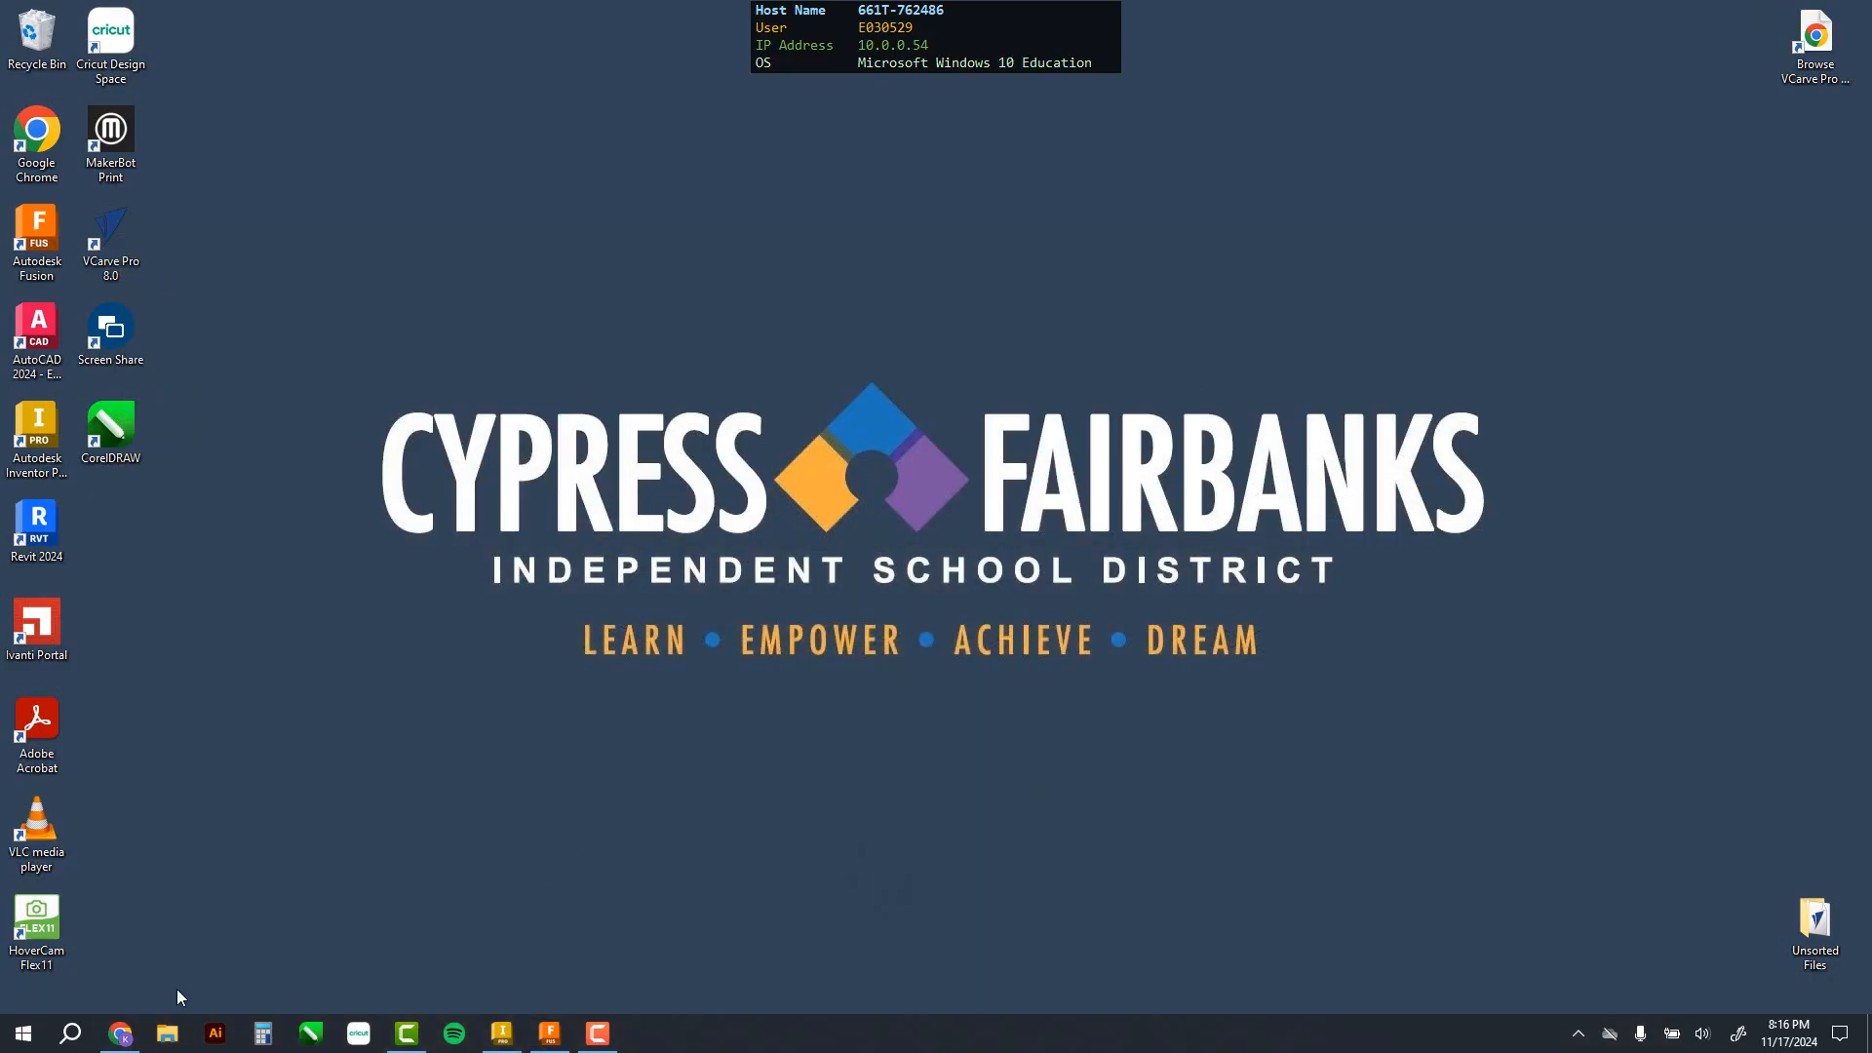
{"action": "left_click", "coordinate": [120, 1034]}
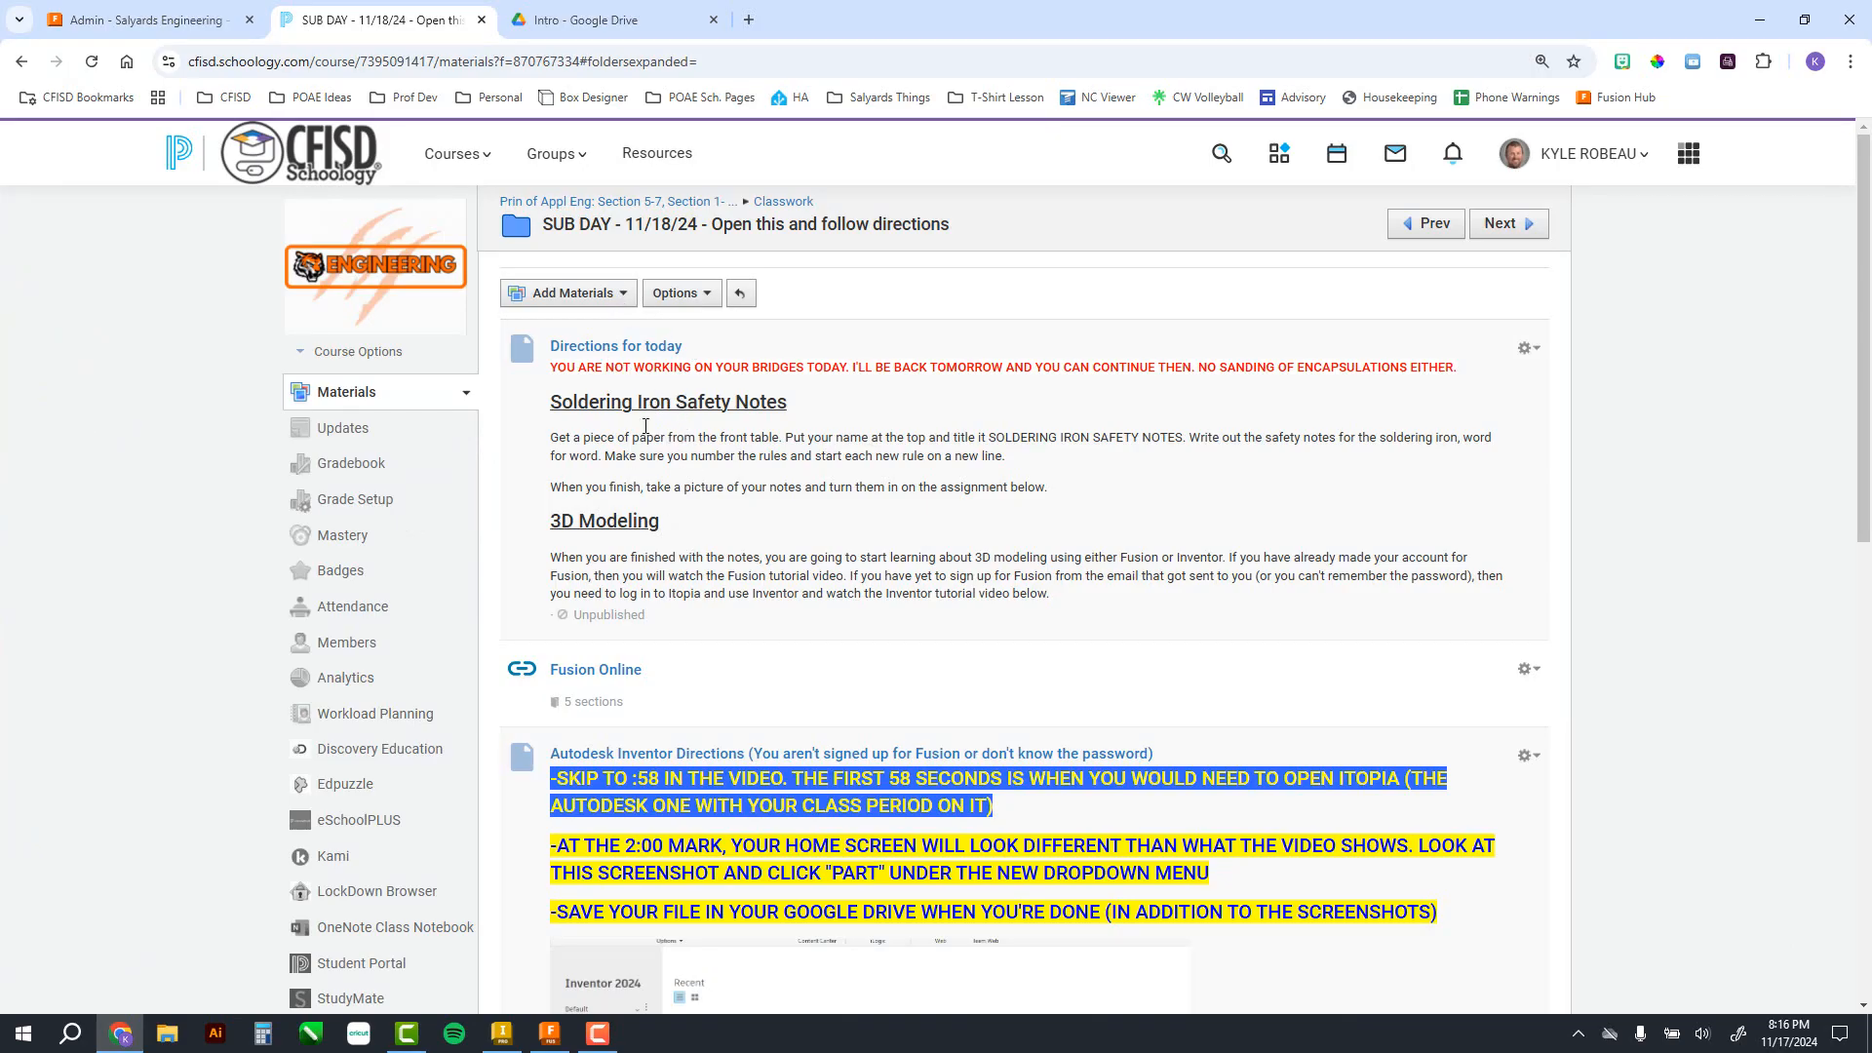
{"action": "left_click", "coordinate": [604, 677]}
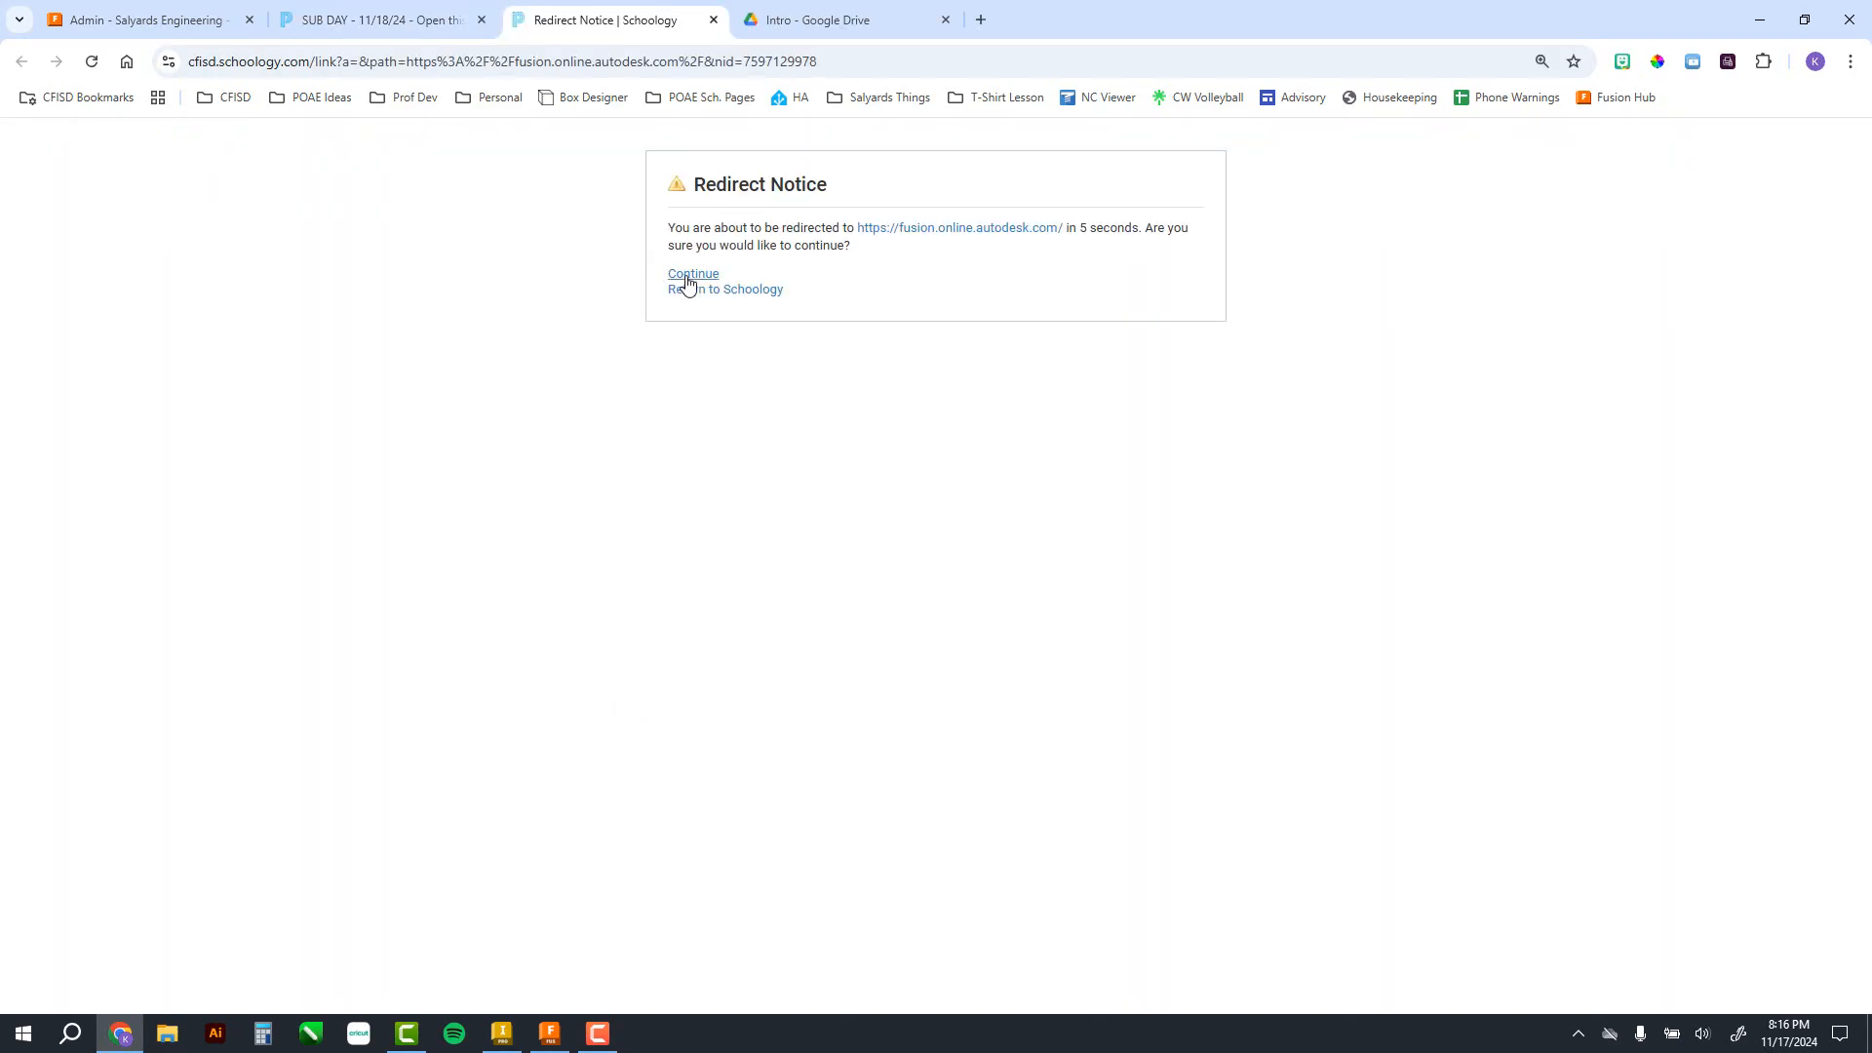
{"action": "left_click", "coordinate": [686, 280]}
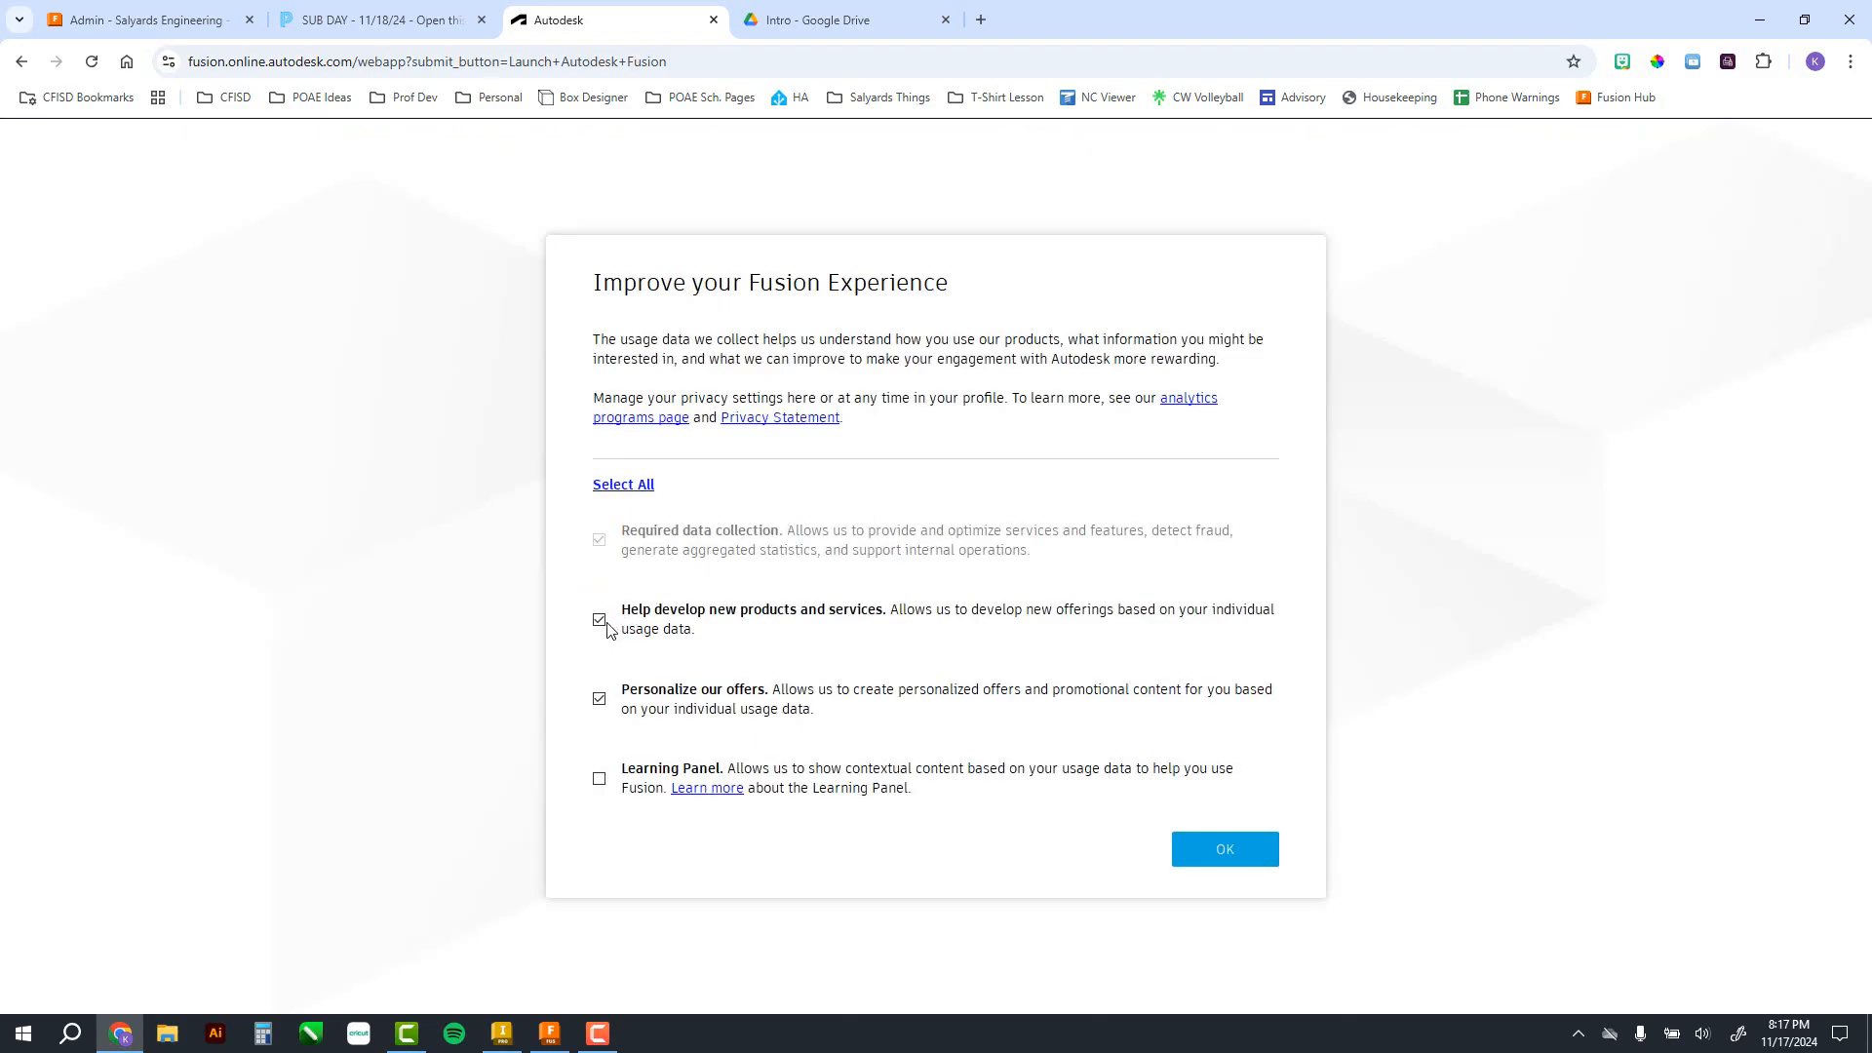
{"action": "left_click", "coordinate": [600, 702]}
{"action": "left_click", "coordinate": [1216, 853]}
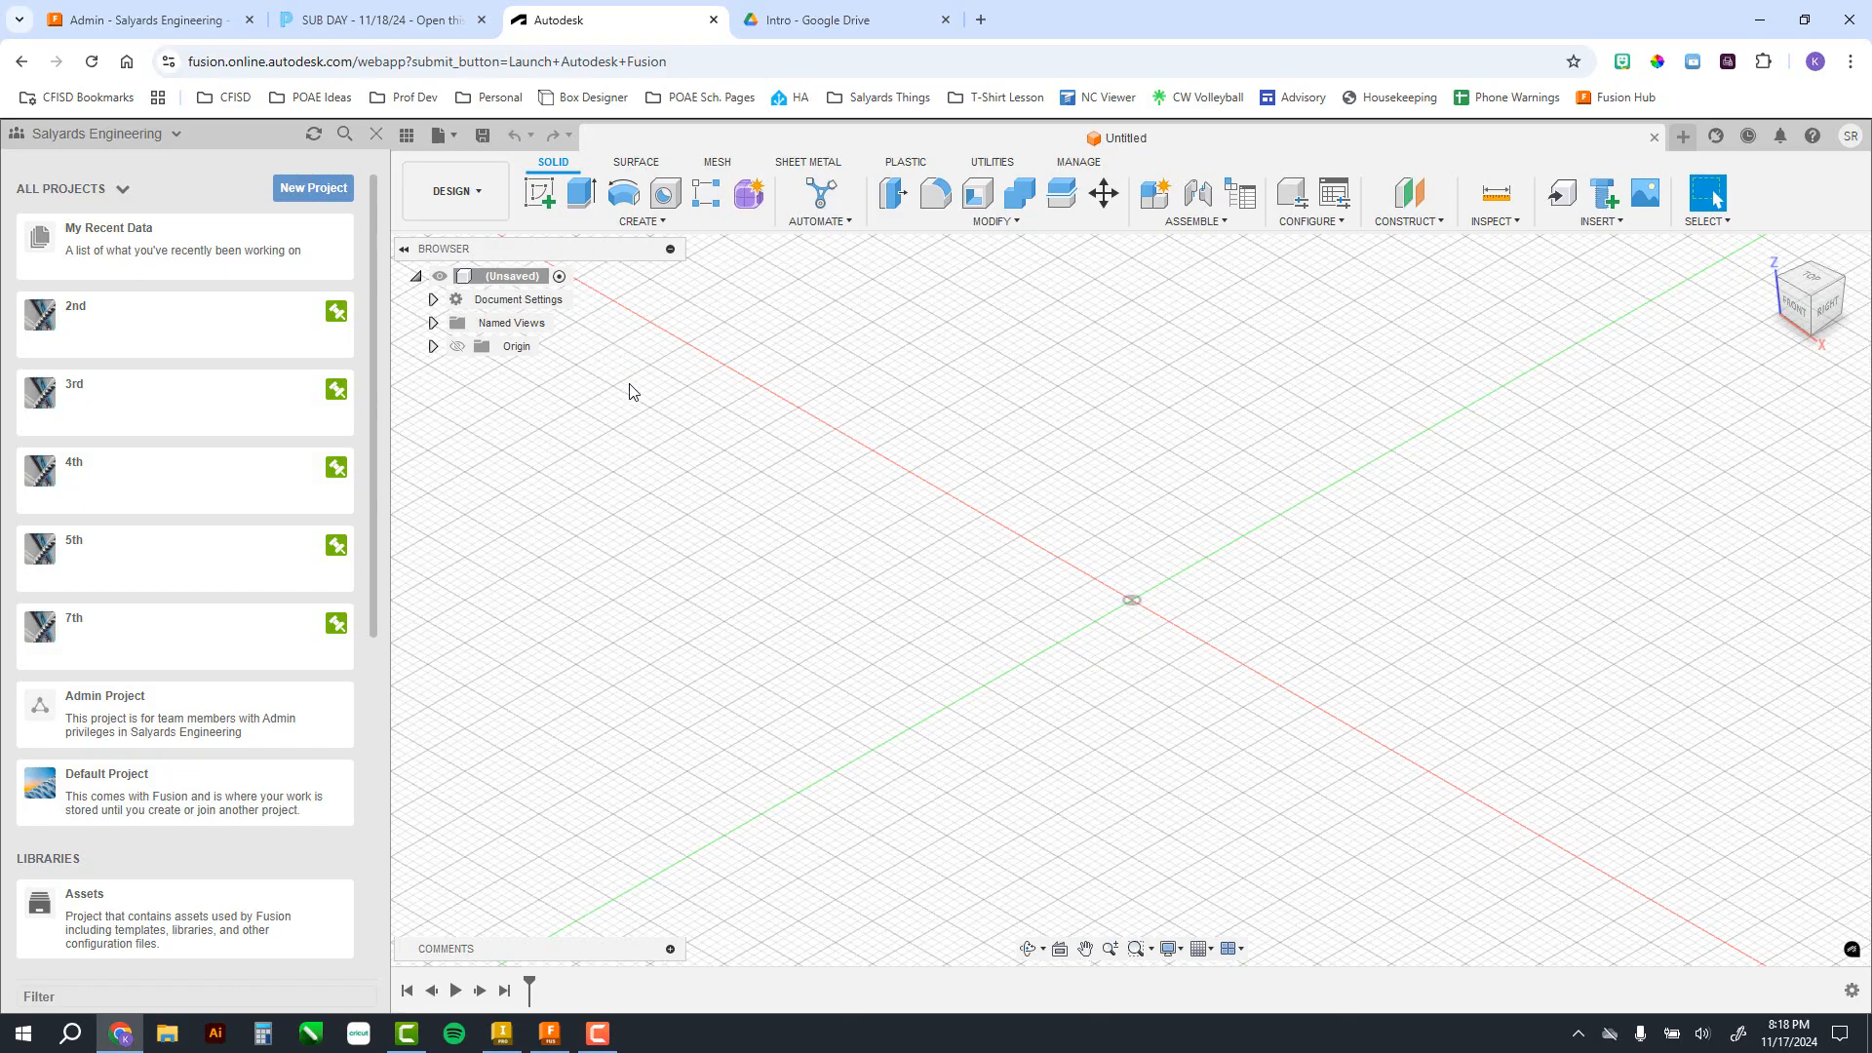
Step: Review the setup screenshots in the Google Drive Intro folder, covering first launch, Preferences, default orbit type and default design units
{"action": "left_click", "coordinate": [799, 21]}
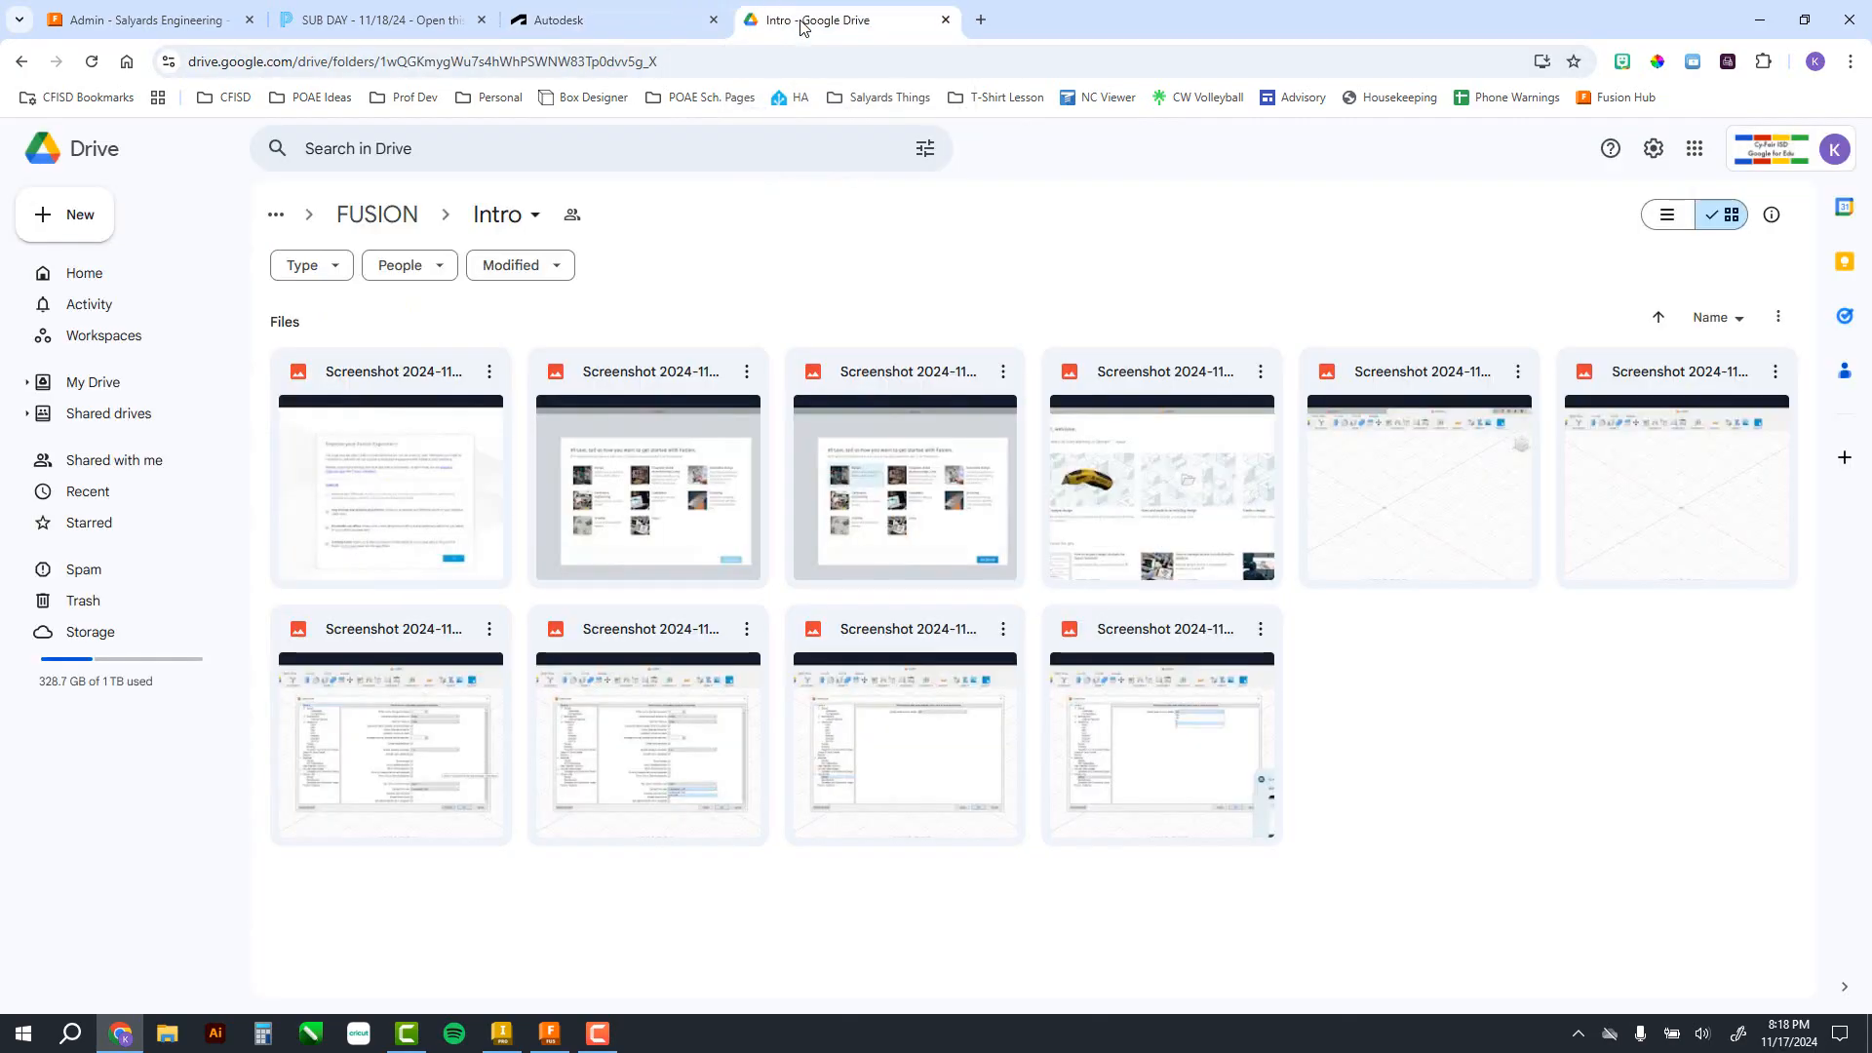
{"action": "left_click", "coordinate": [391, 497]}
{"action": "double_click", "coordinate": [391, 497]}
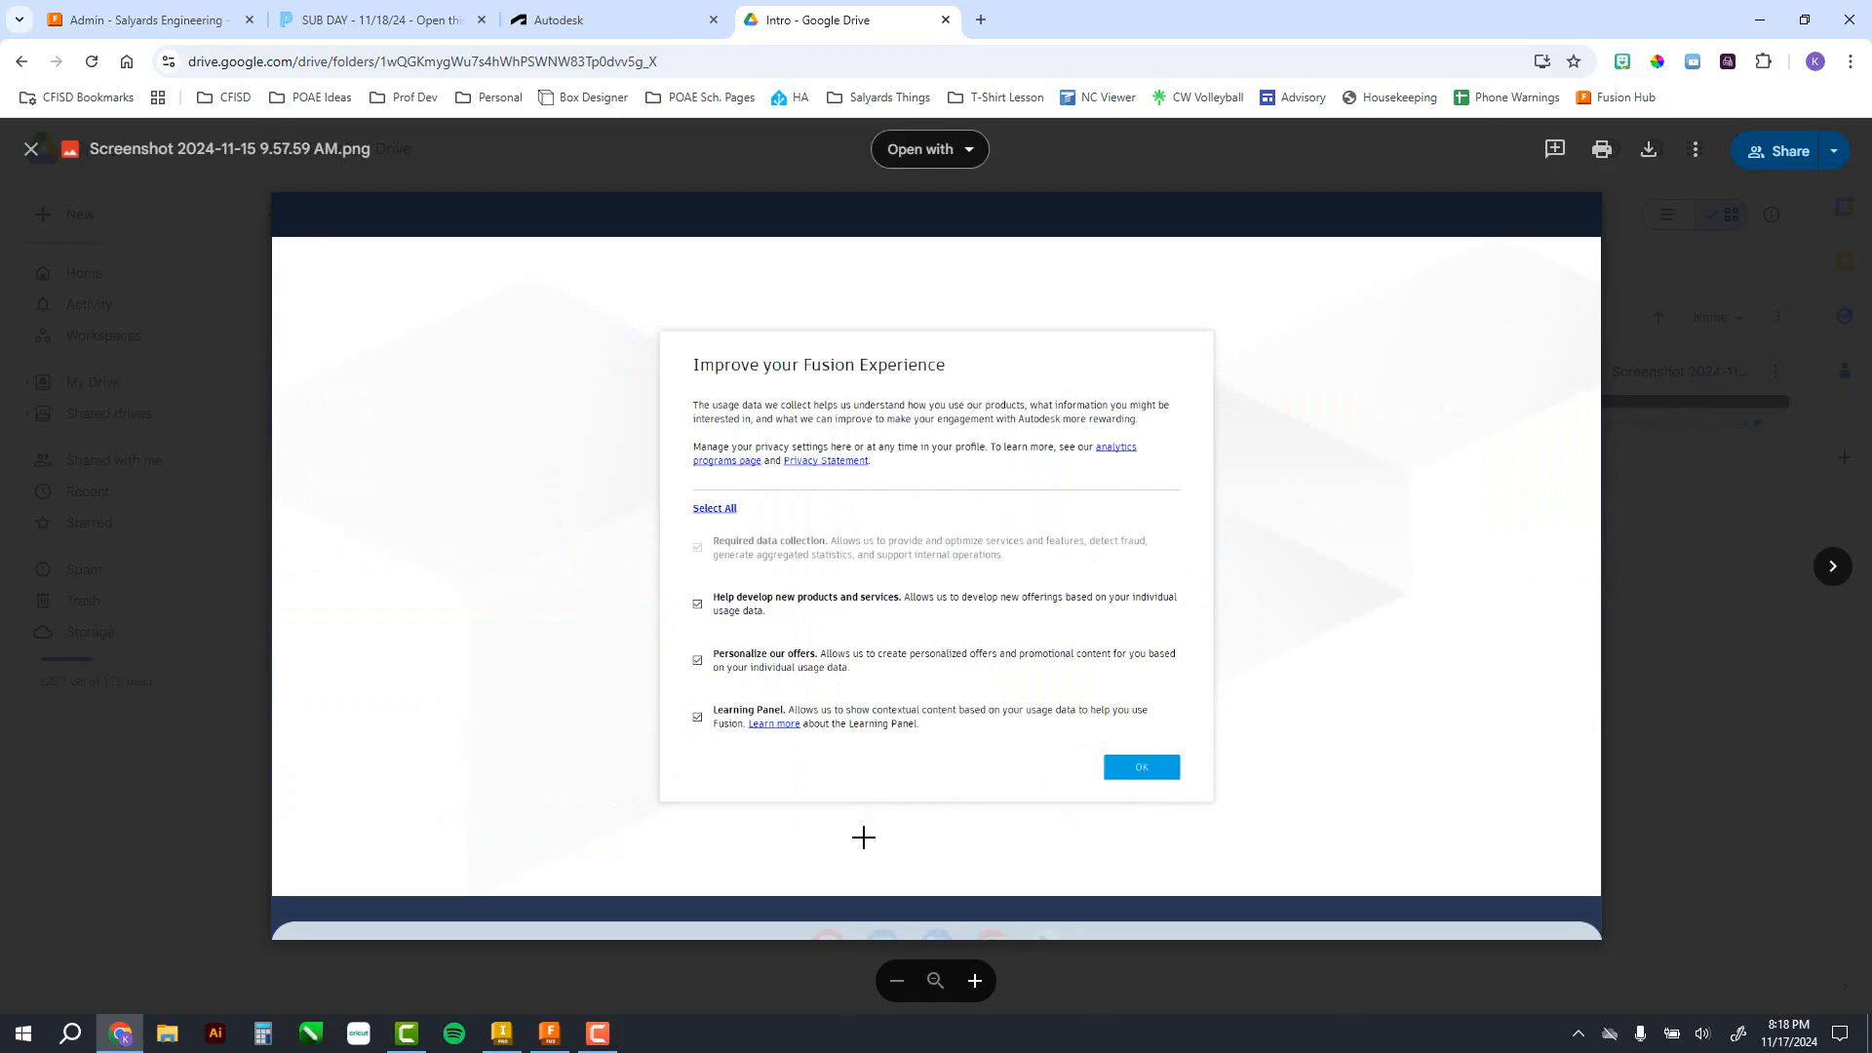
{"action": "key", "text": "Right"}
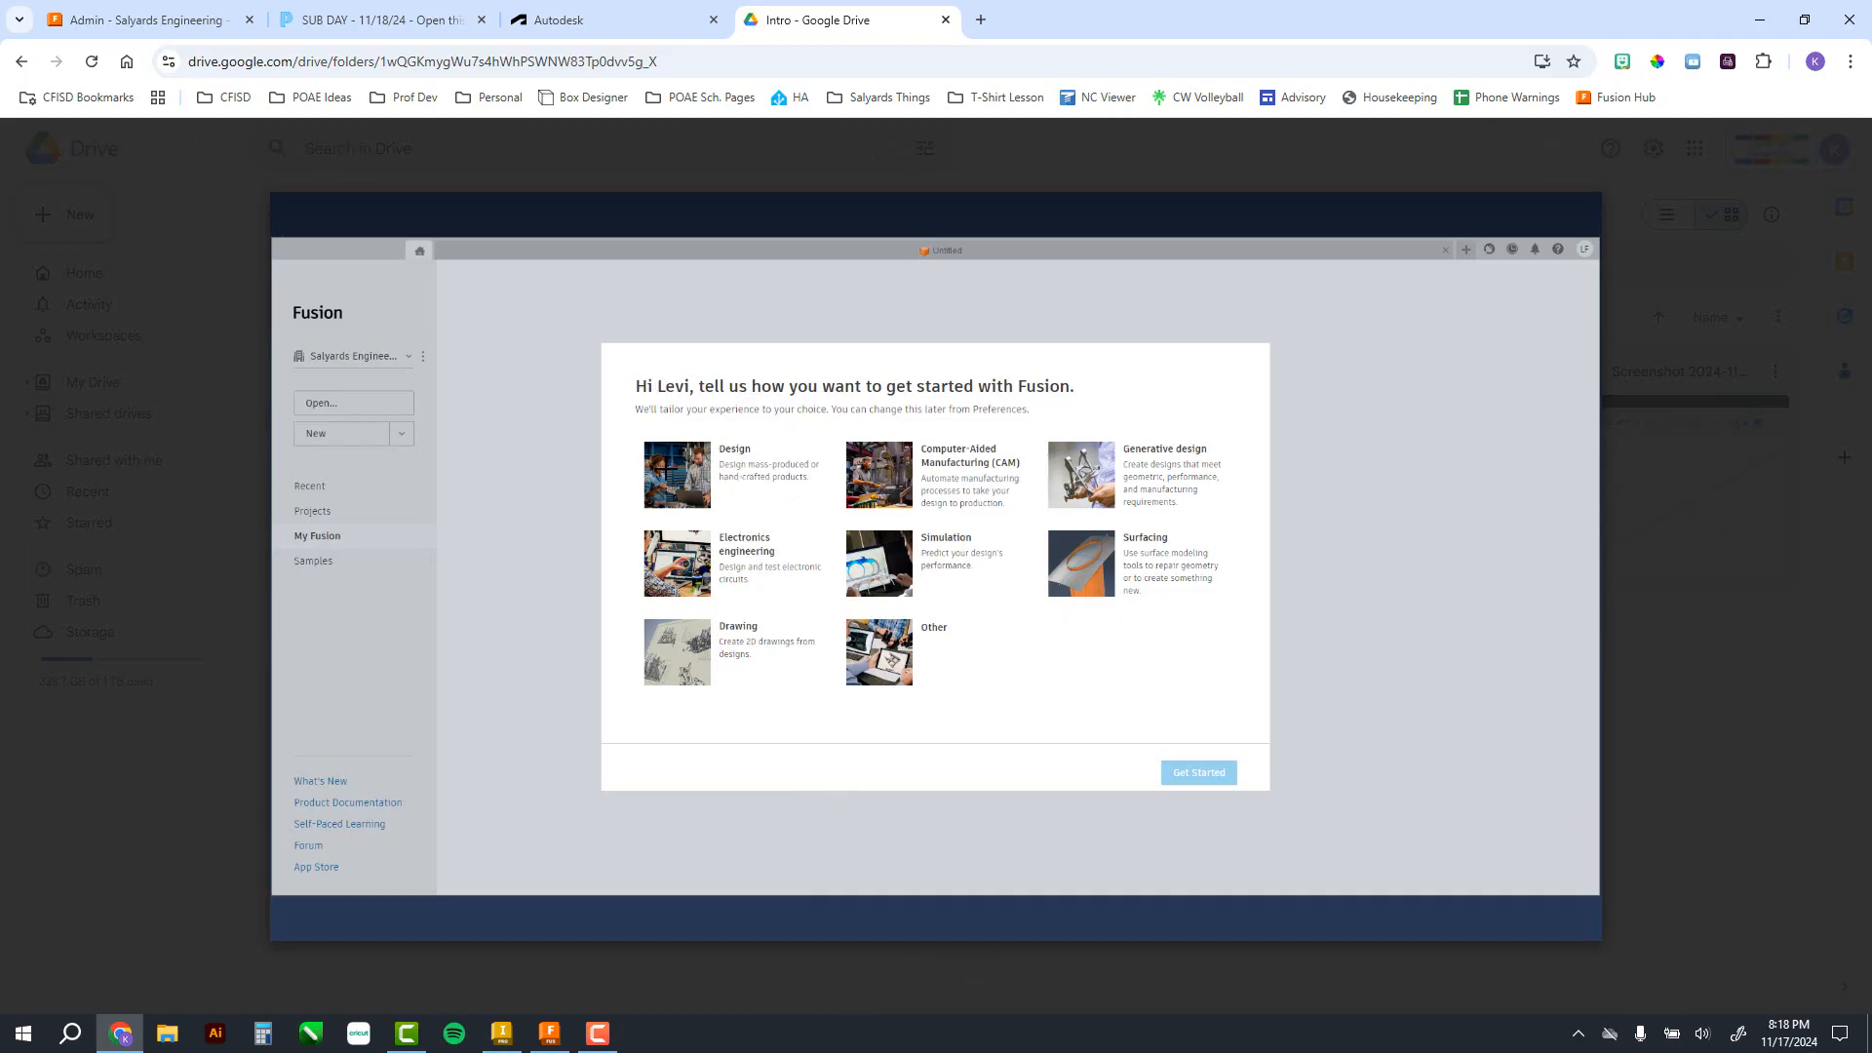
{"action": "key", "text": "Right"}
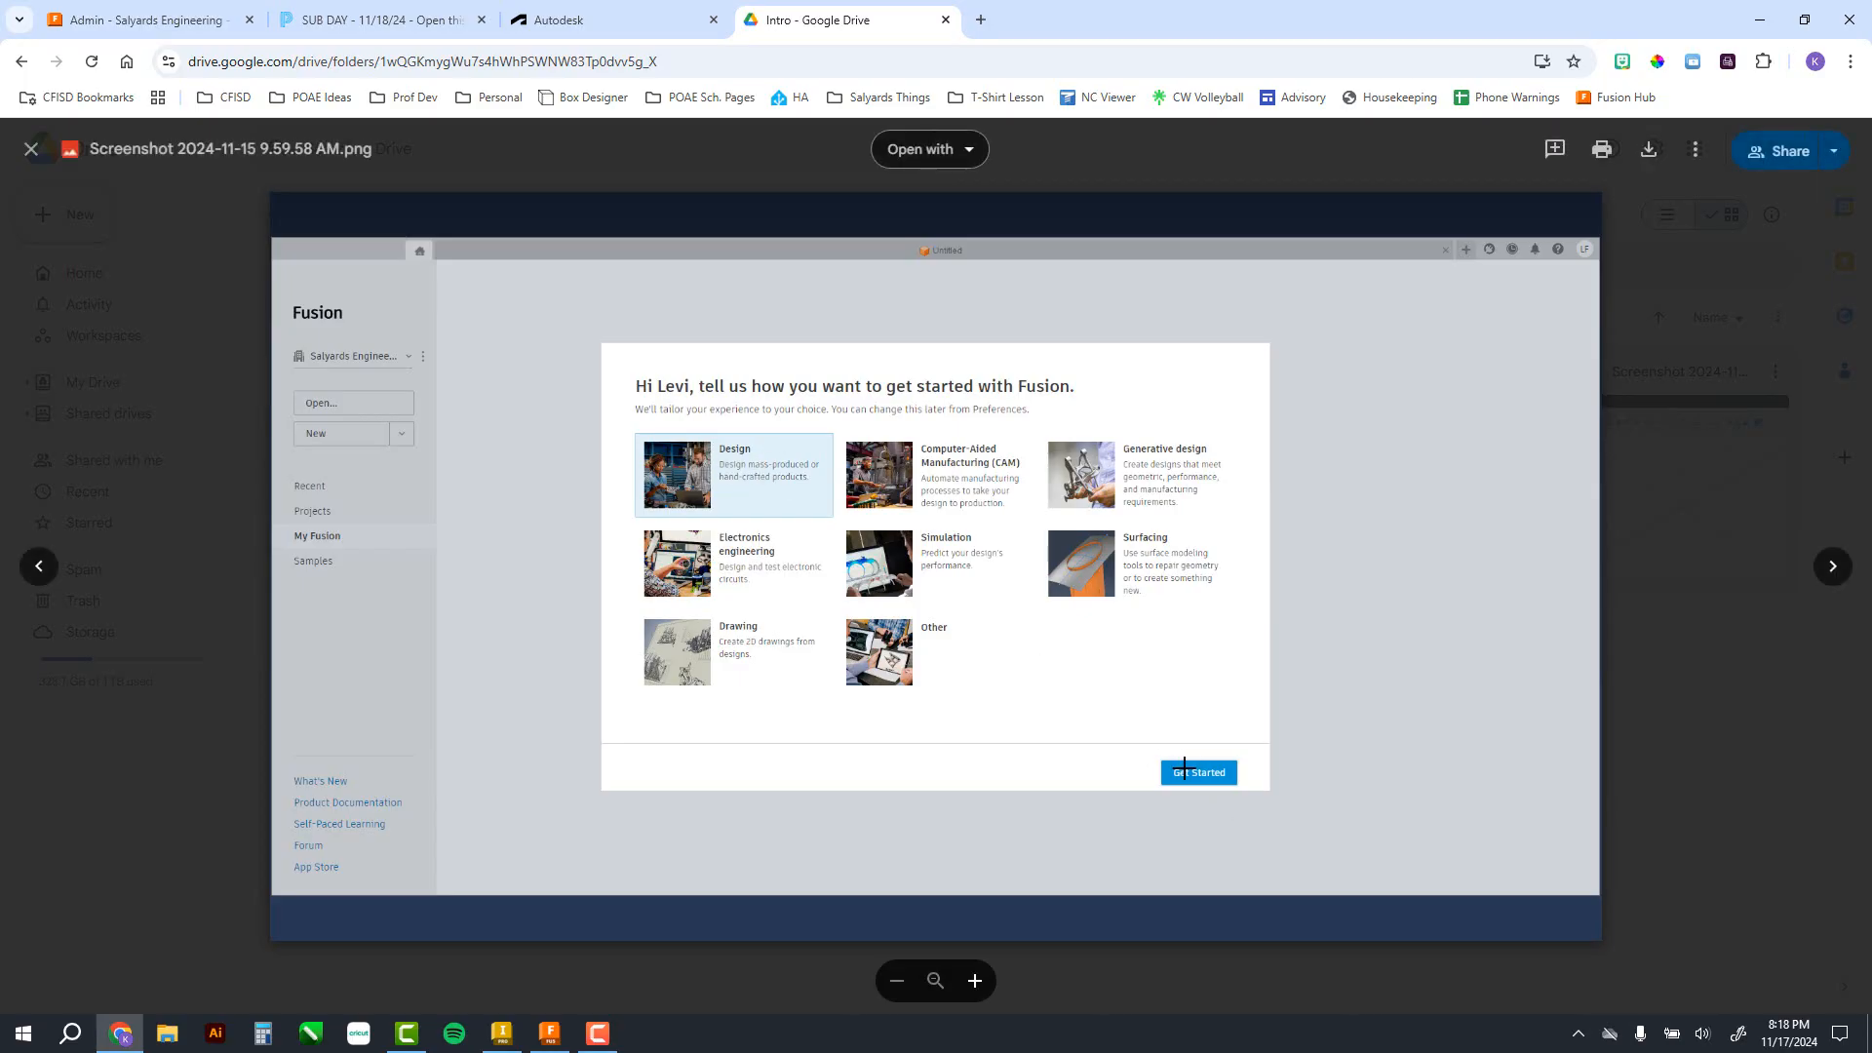
{"action": "key", "text": "Right"}
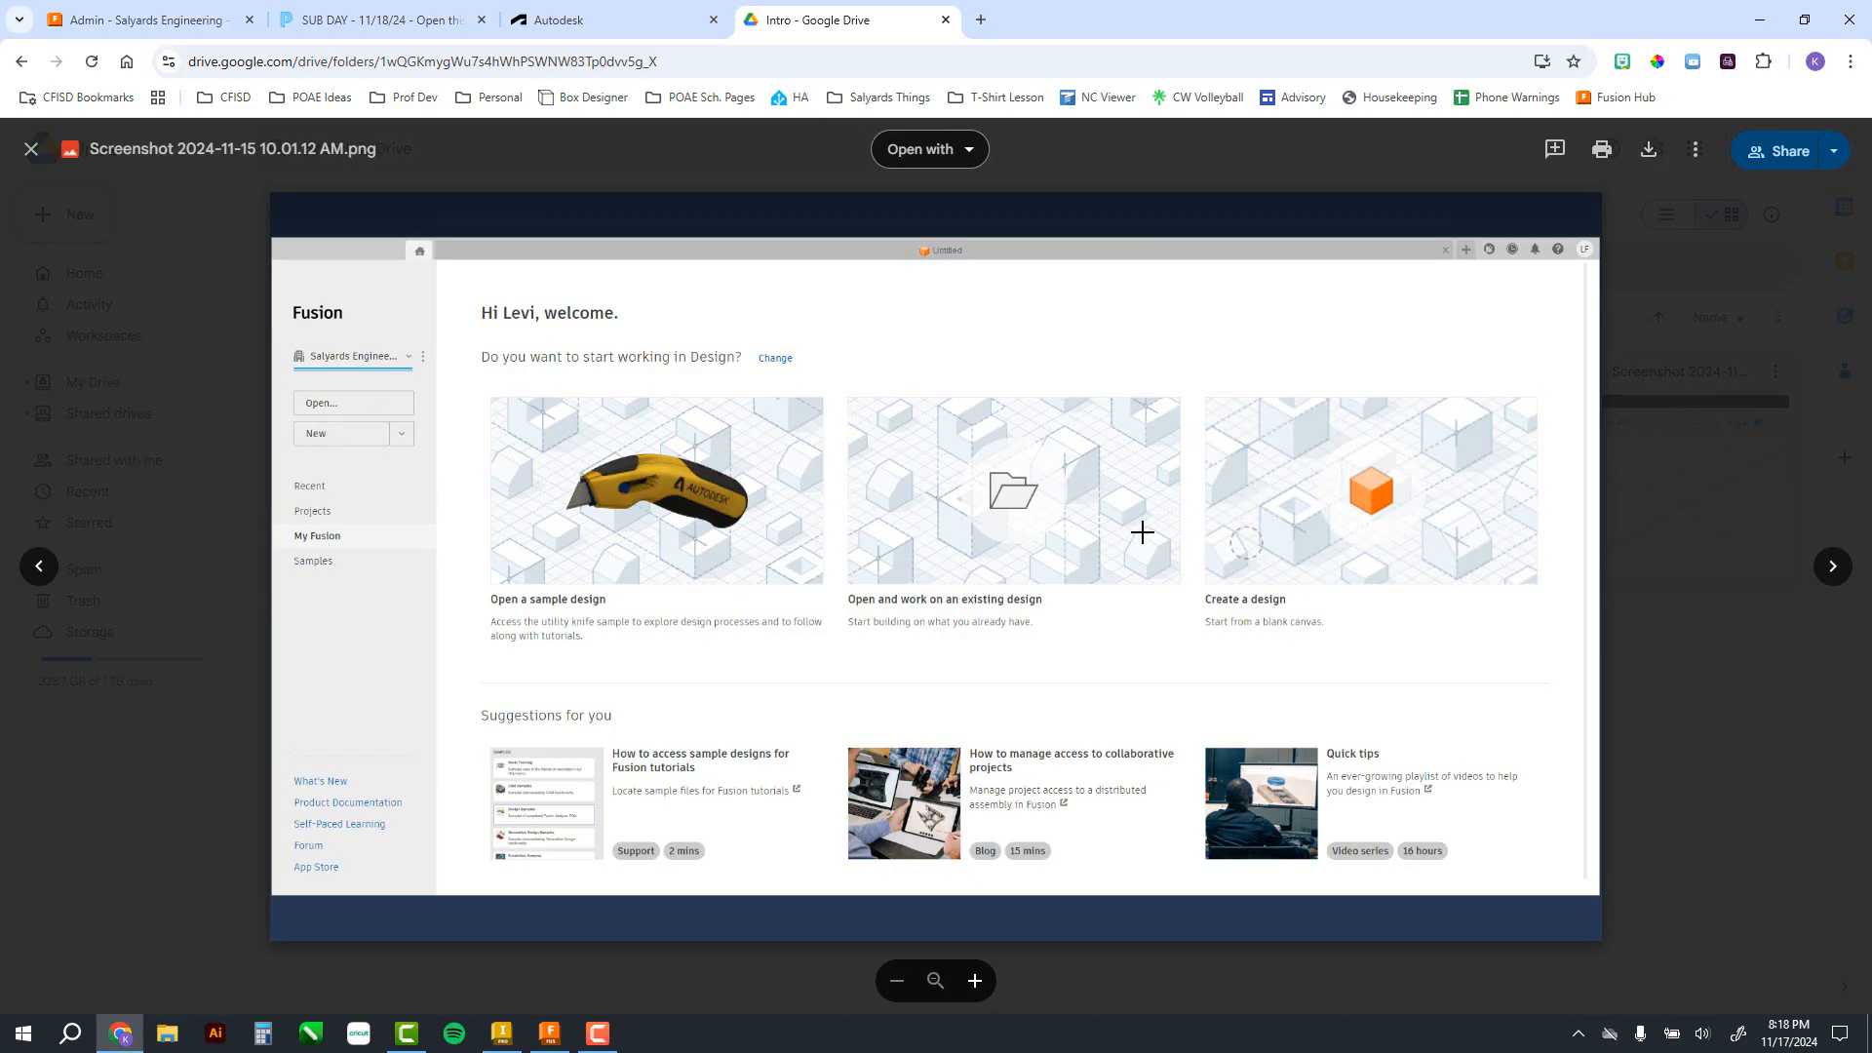
{"action": "key", "text": "Right"}
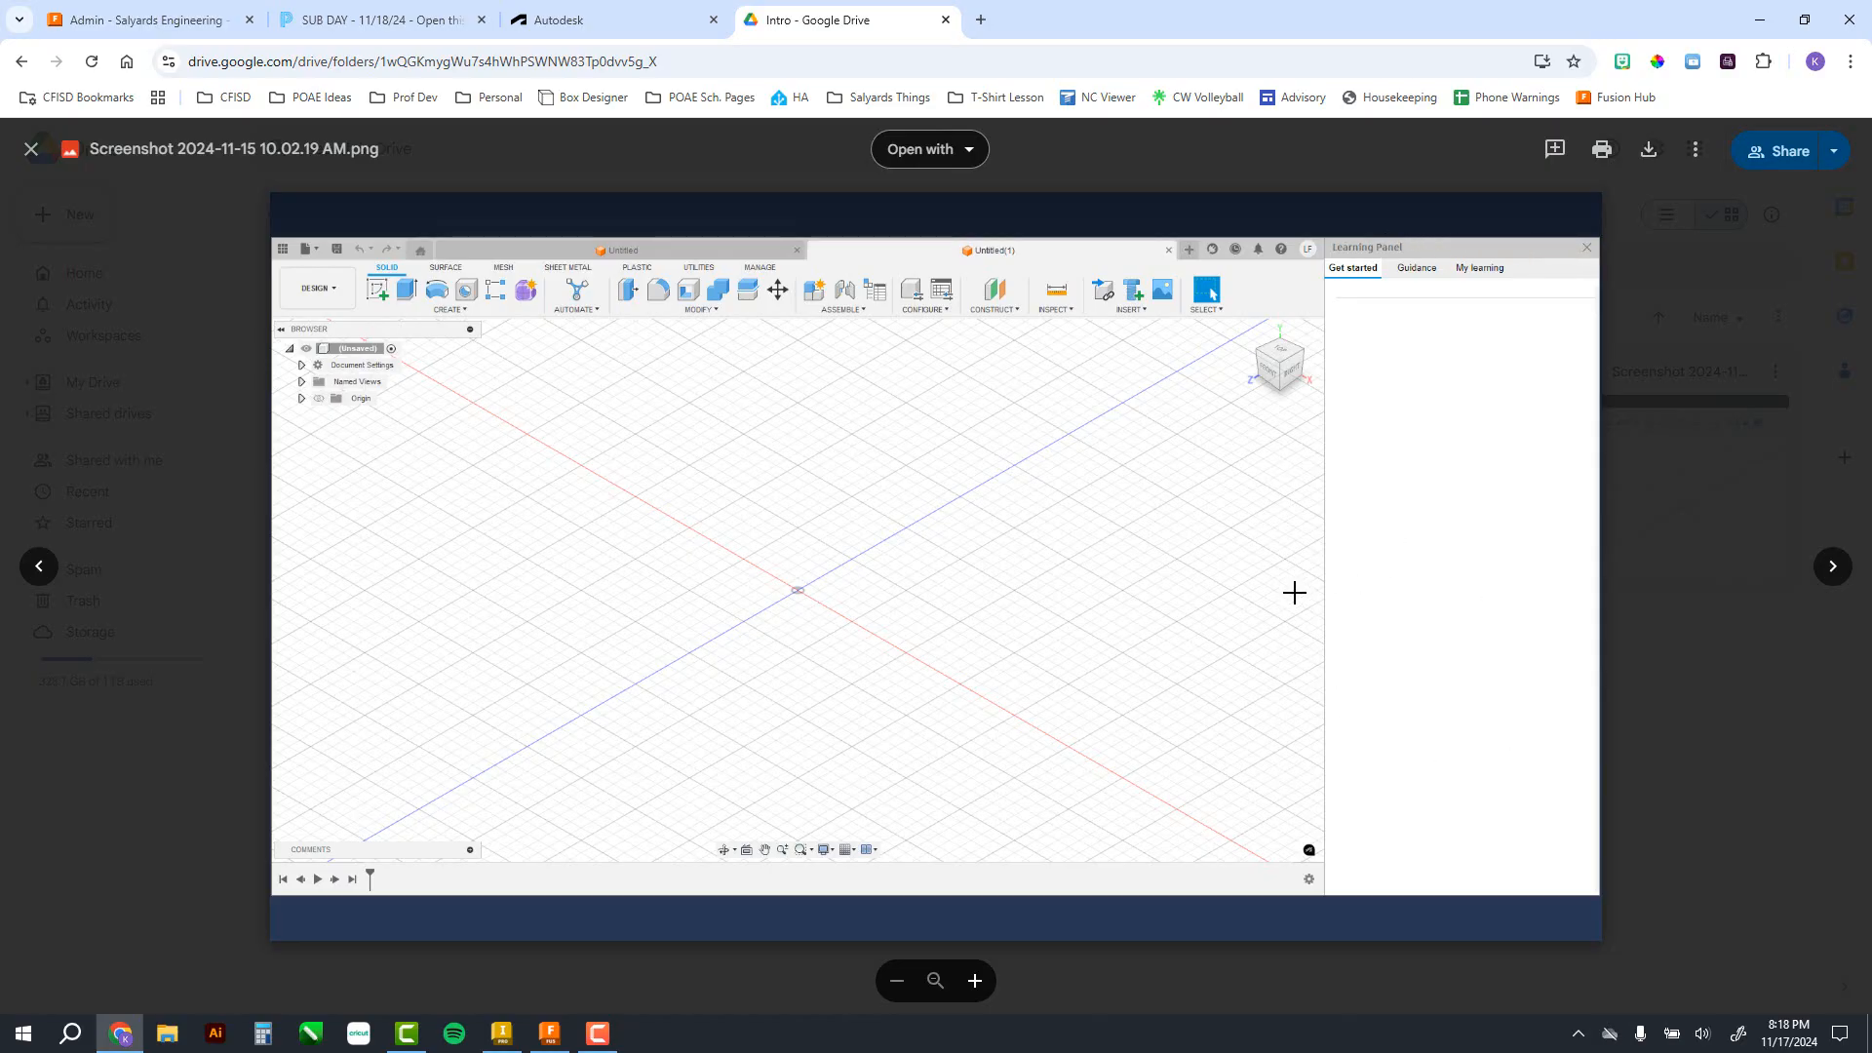
{"action": "key", "text": "Right"}
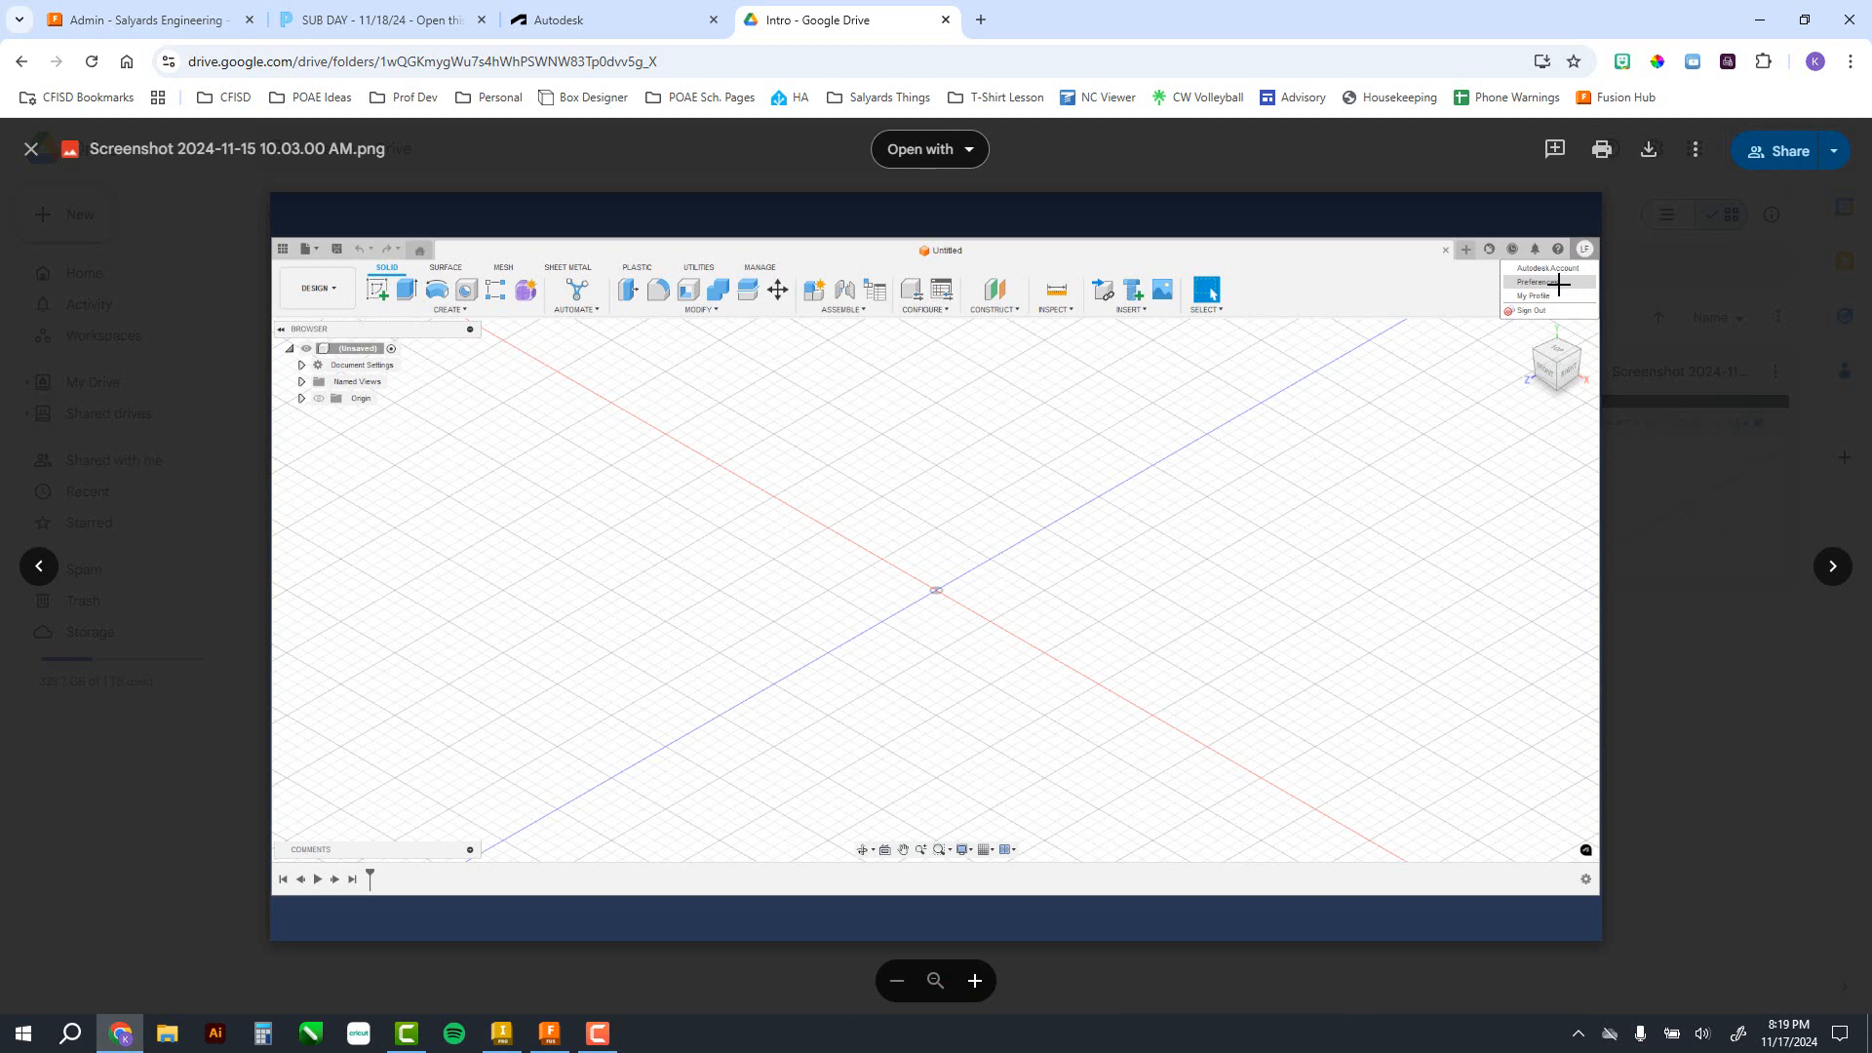
{"action": "key", "text": "Right"}
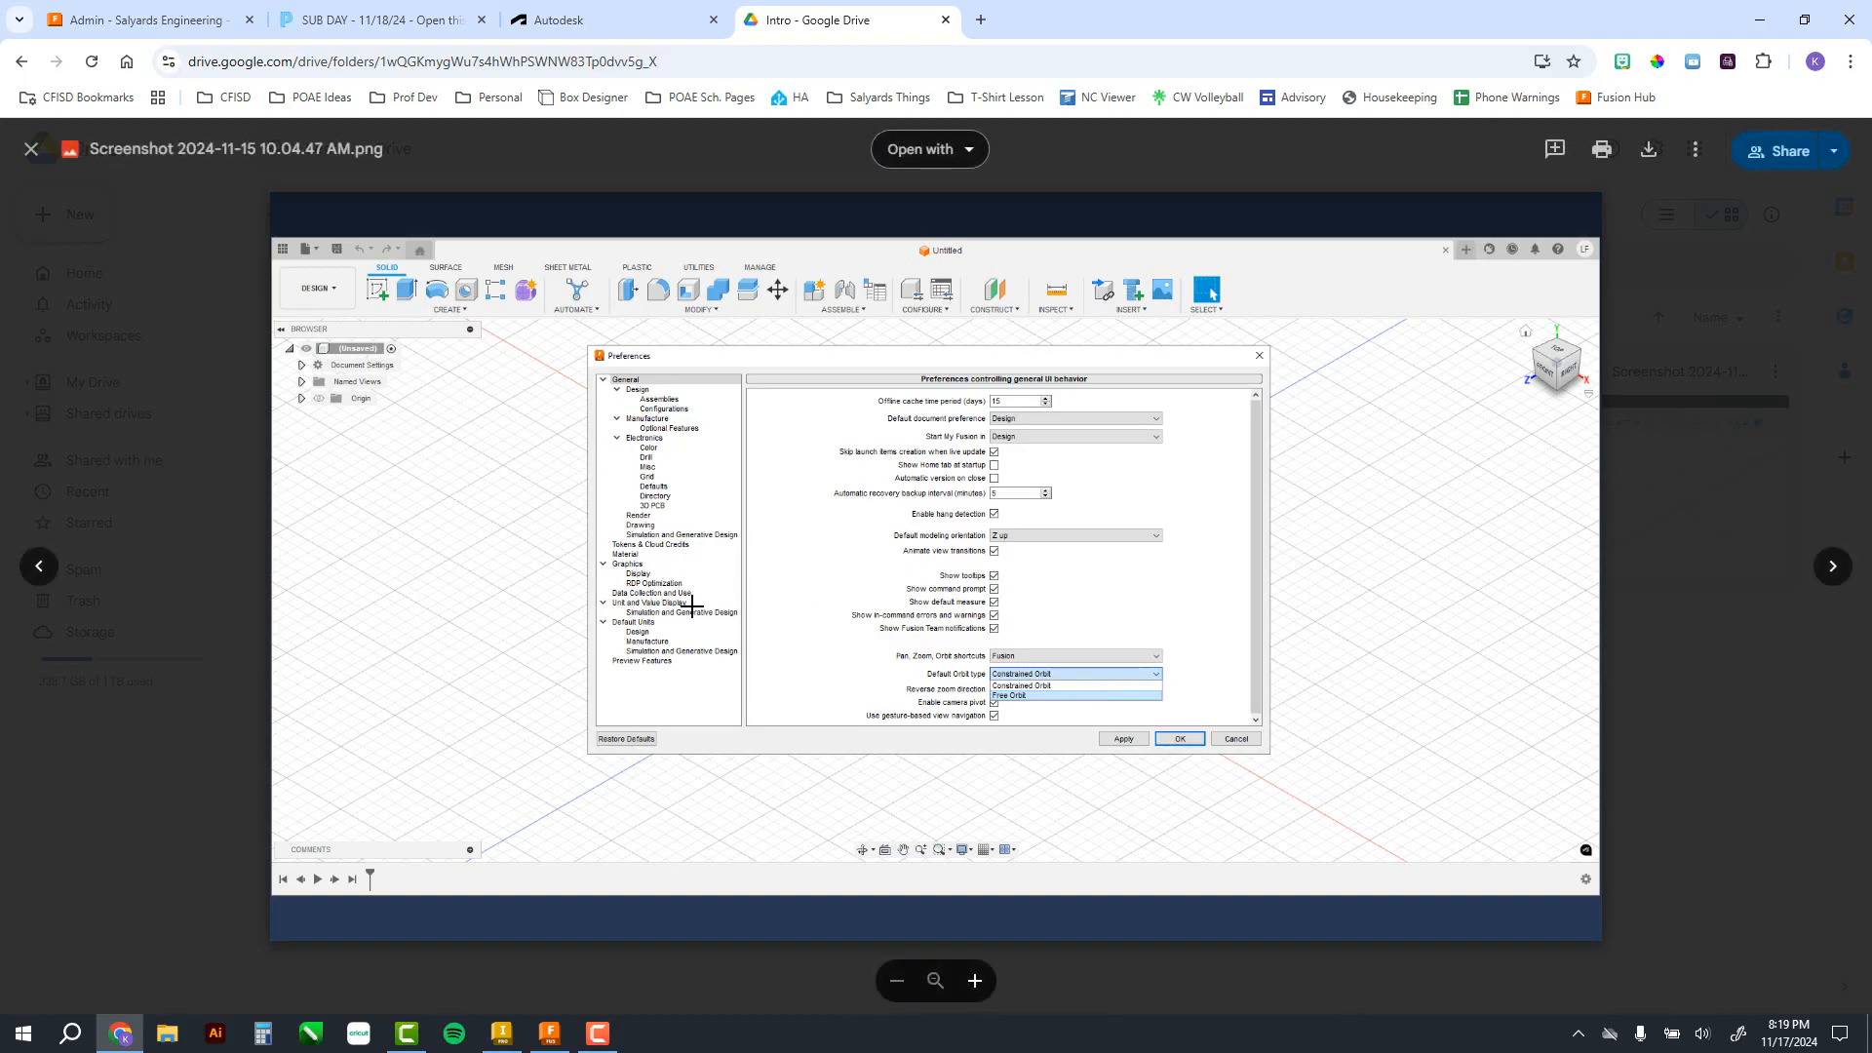
{"action": "left_click", "coordinate": [638, 632]}
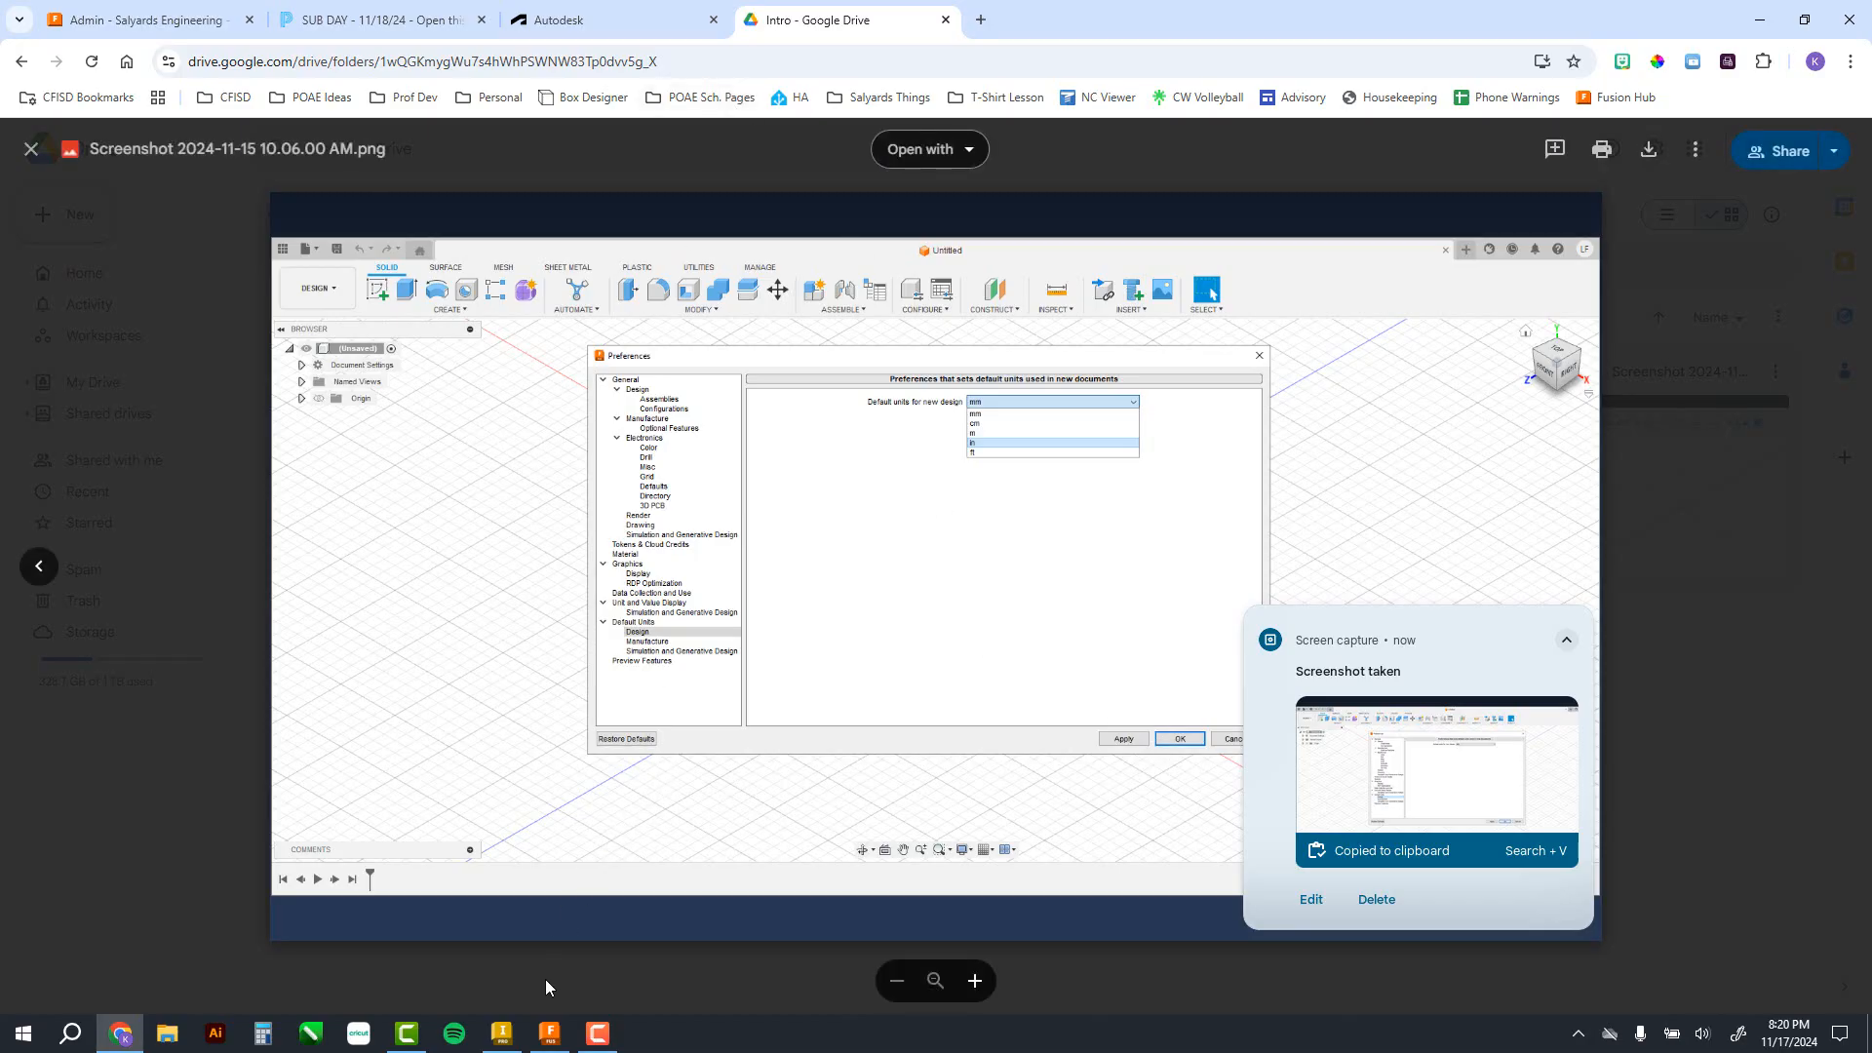
Step: Switch to the Fusion desktop app, create a new design and check its units in the document settings
{"action": "left_click", "coordinate": [549, 1037]}
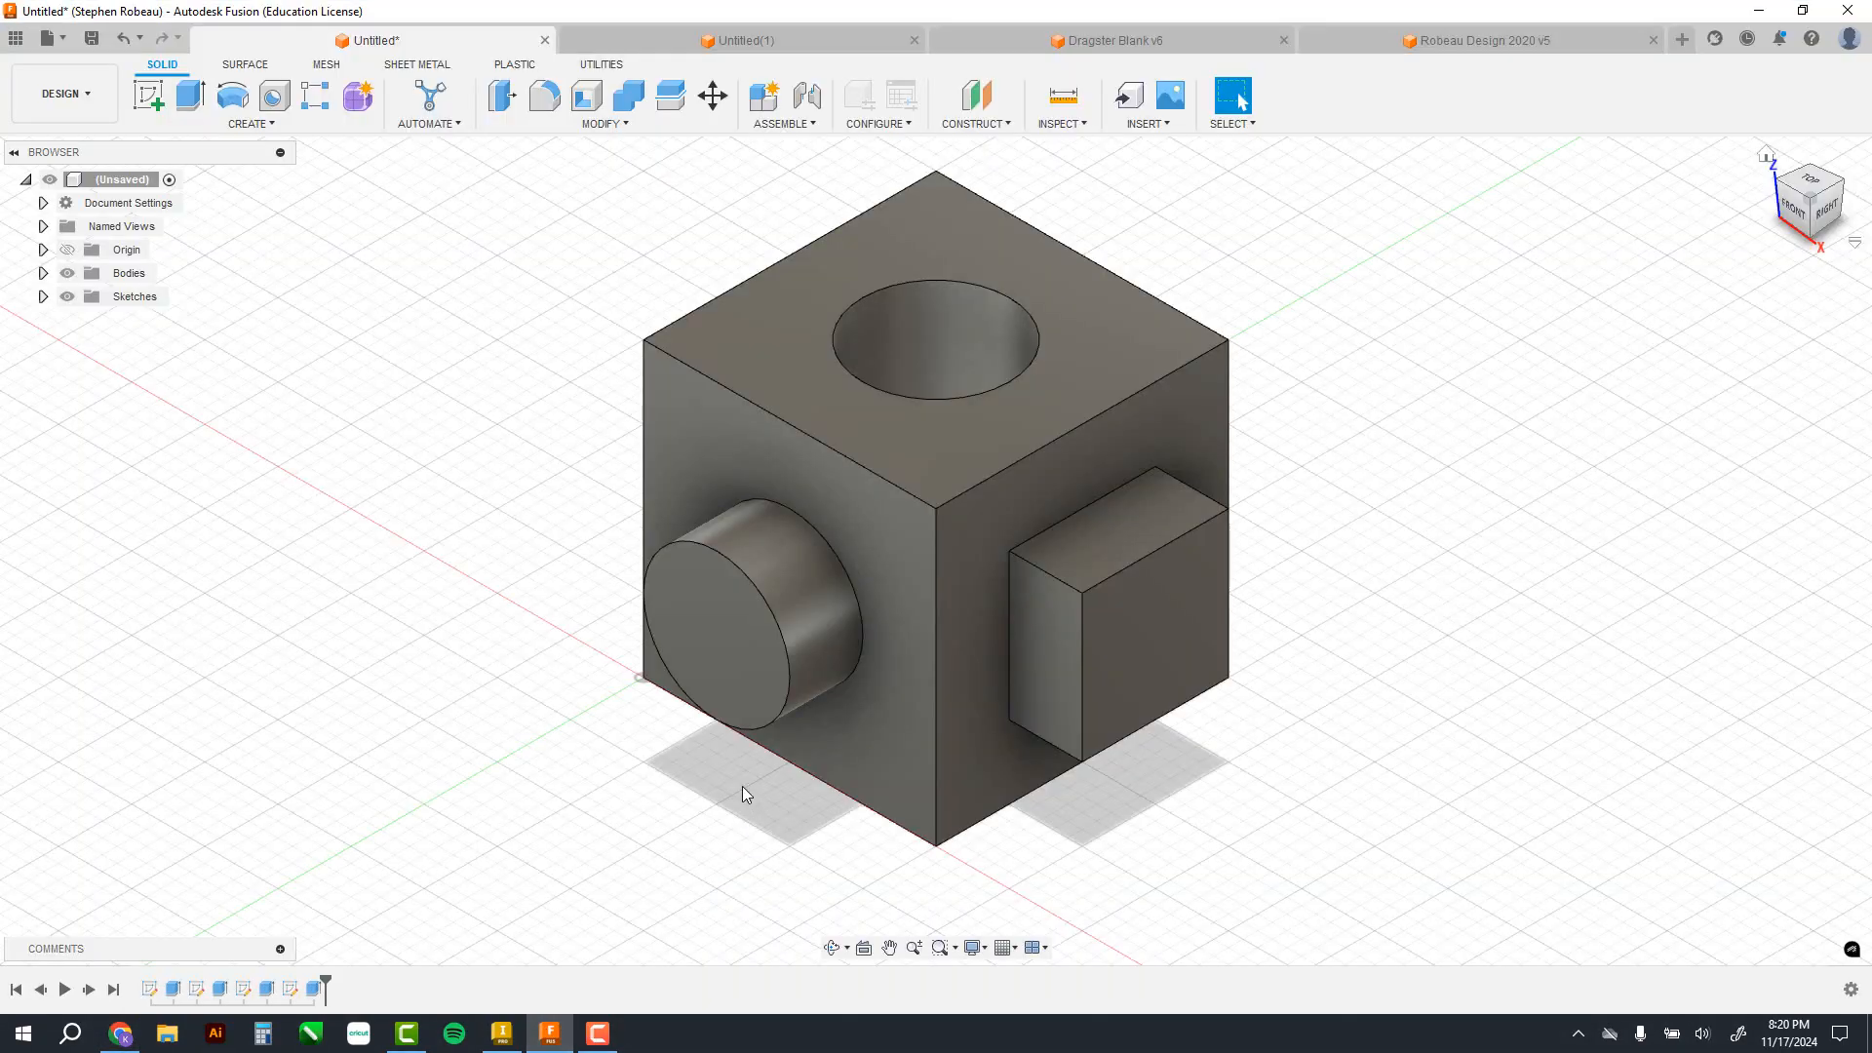
{"action": "left_click", "coordinate": [709, 44]}
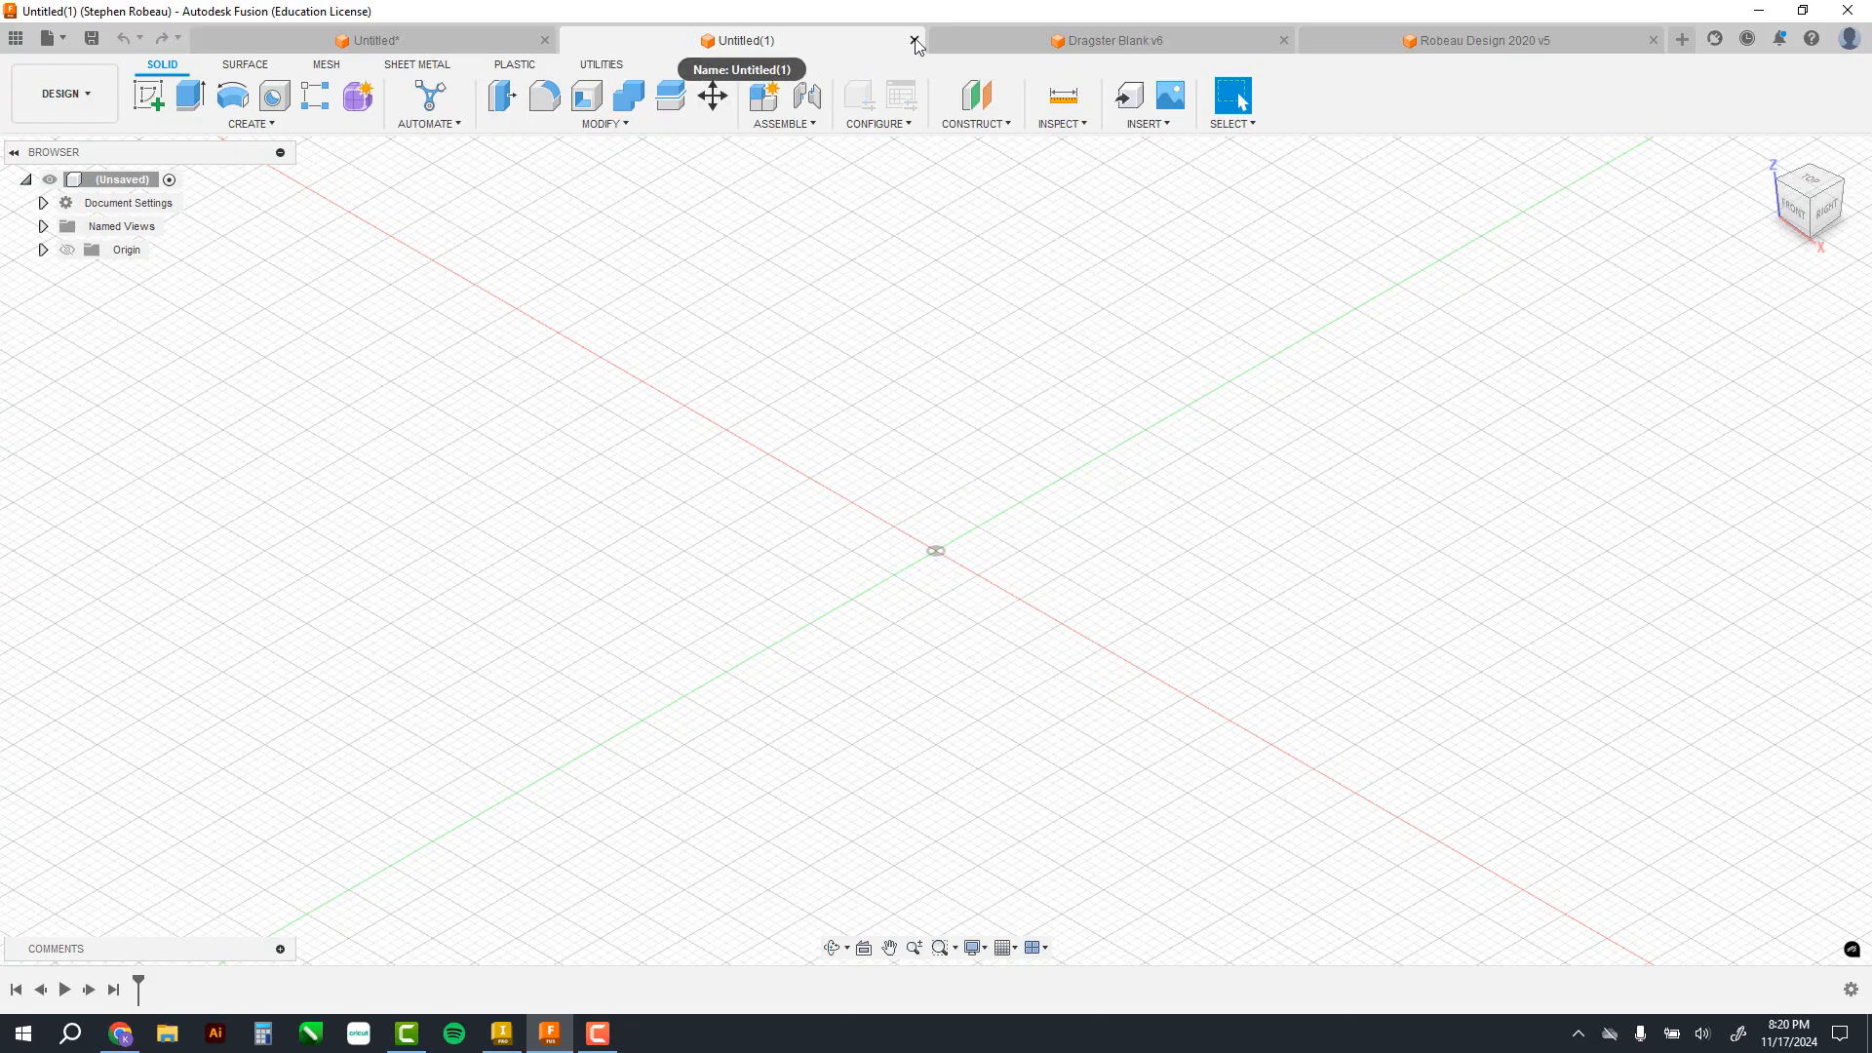
{"action": "left_click", "coordinate": [54, 44]}
{"action": "left_click", "coordinate": [78, 70]}
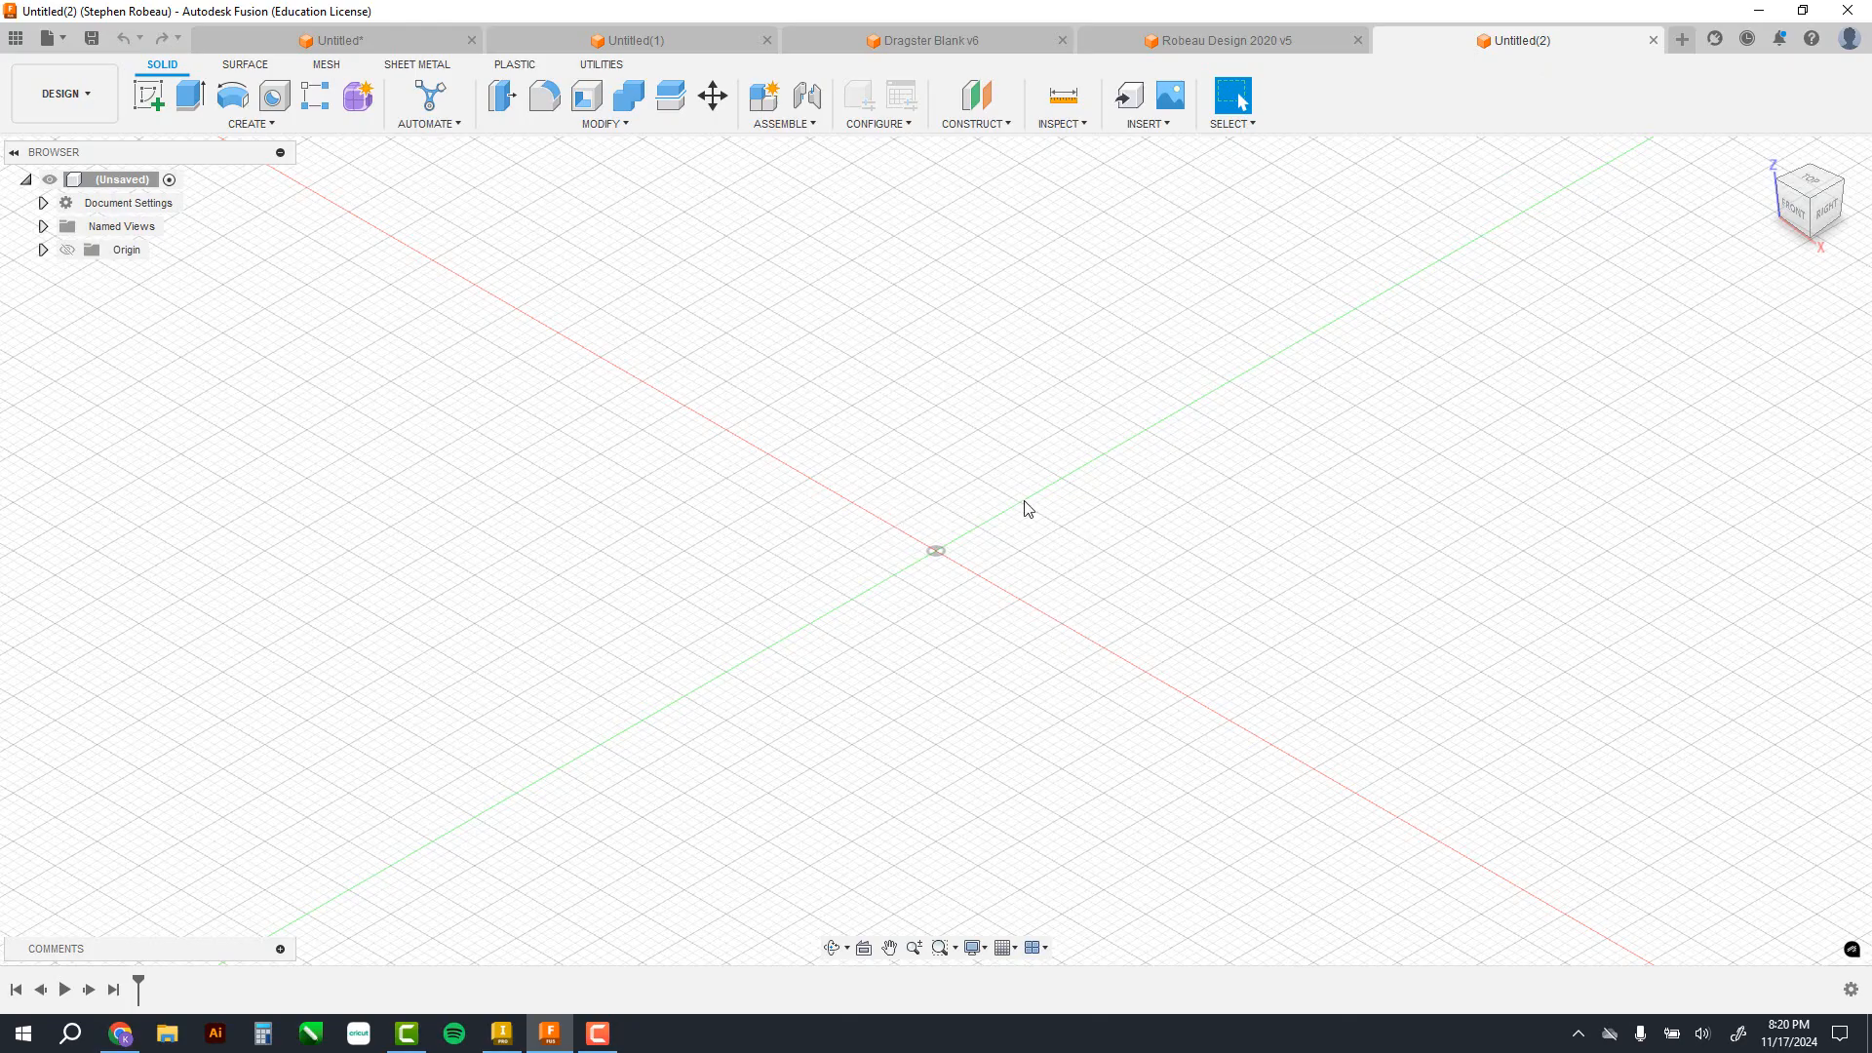
{"action": "left_click", "coordinate": [43, 202]}
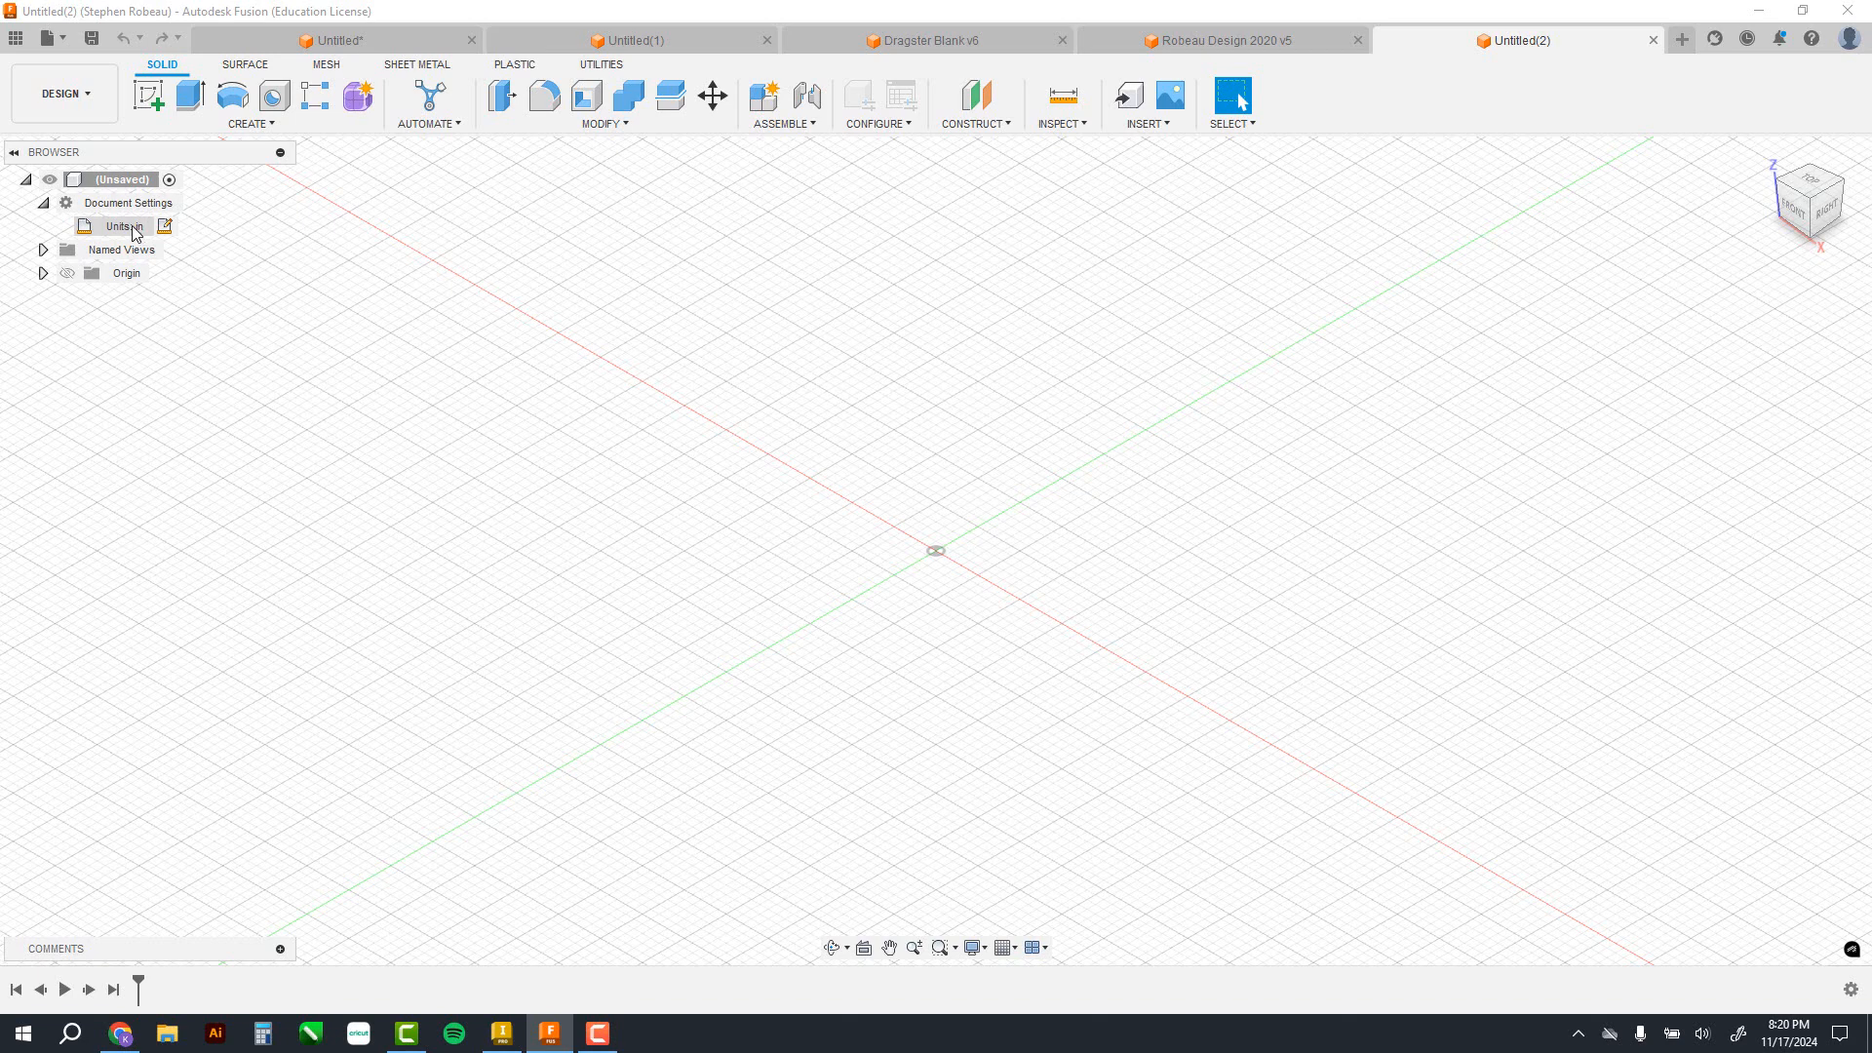
Step: Examine the example cube with its hole and bosses from a slightly rotated view, and return to the new design
{"action": "left_click", "coordinate": [335, 42]}
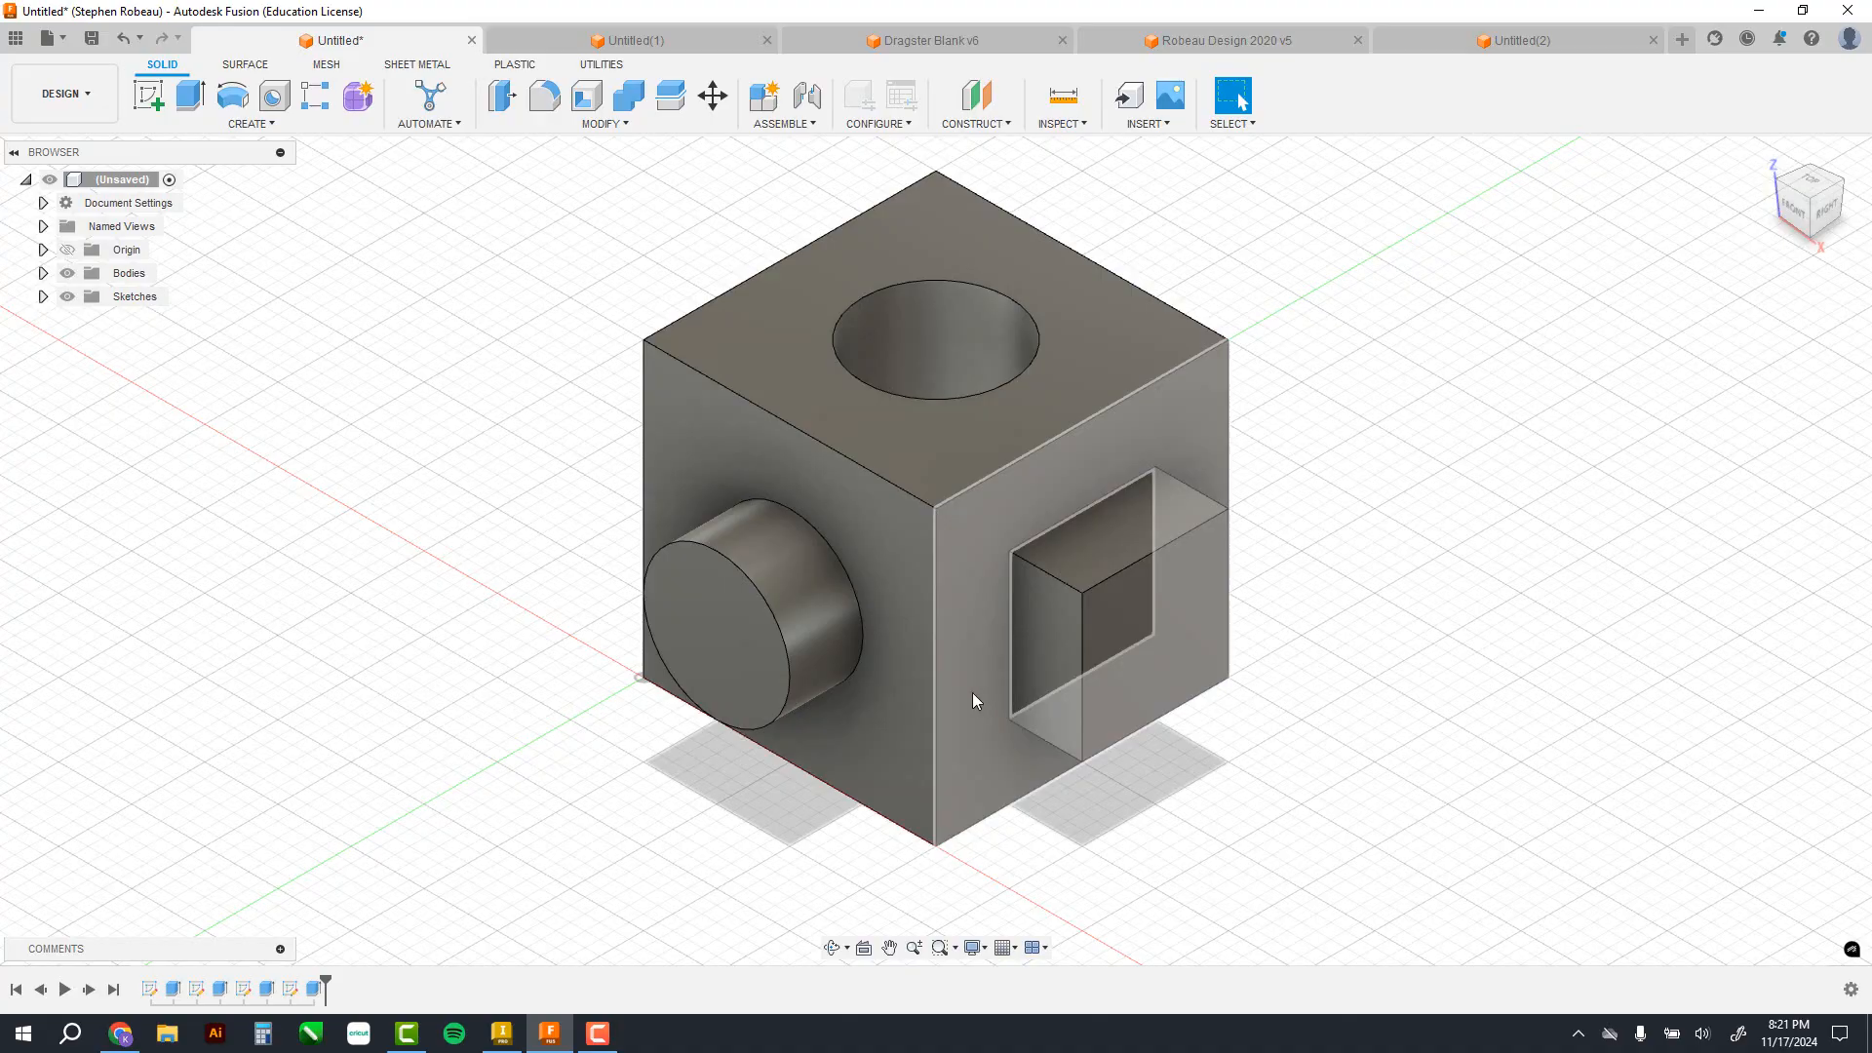
{"action": "mouse_move", "coordinate": [973, 700]}
{"action": "middle_mouse_down", "text": "shift"}
{"action": "mouse_move", "coordinate": [975, 773]}
{"action": "mouse_move", "coordinate": [967, 664]}
{"action": "middle_mouse_up", "text": "shift"}
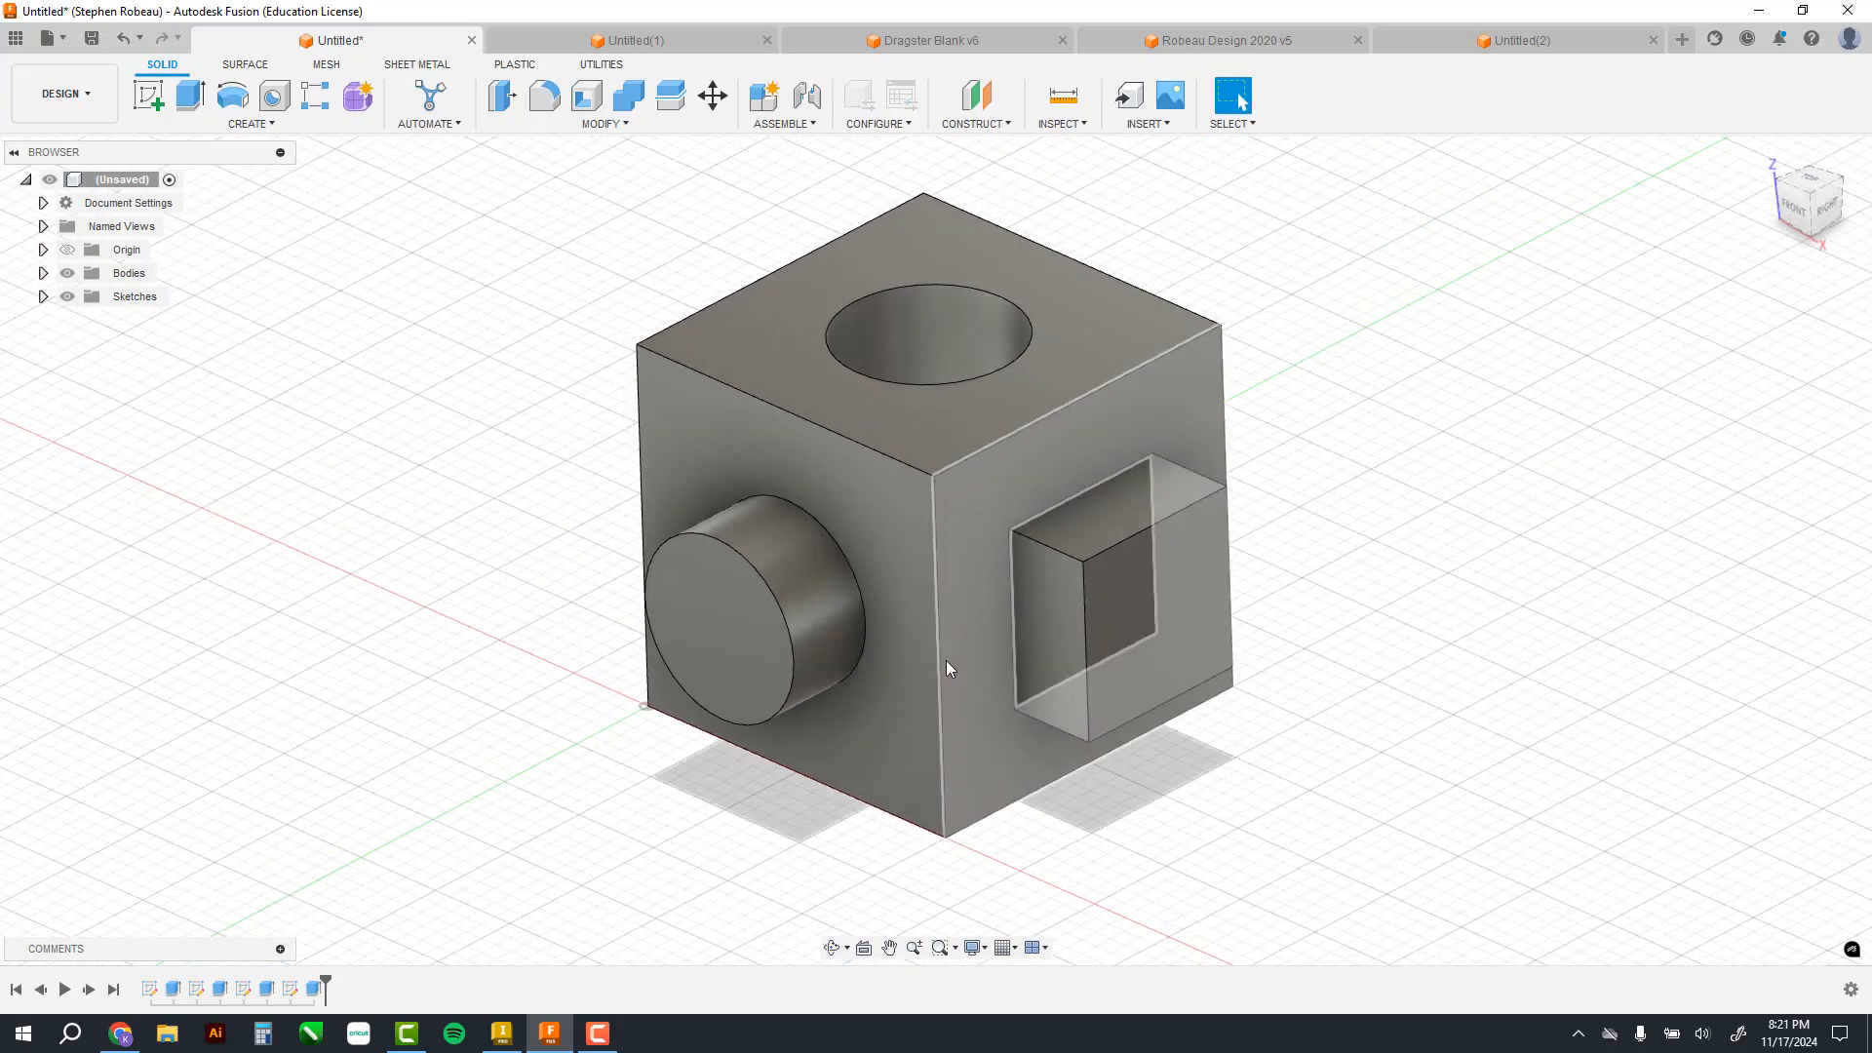
{"action": "left_click", "coordinate": [1548, 39]}
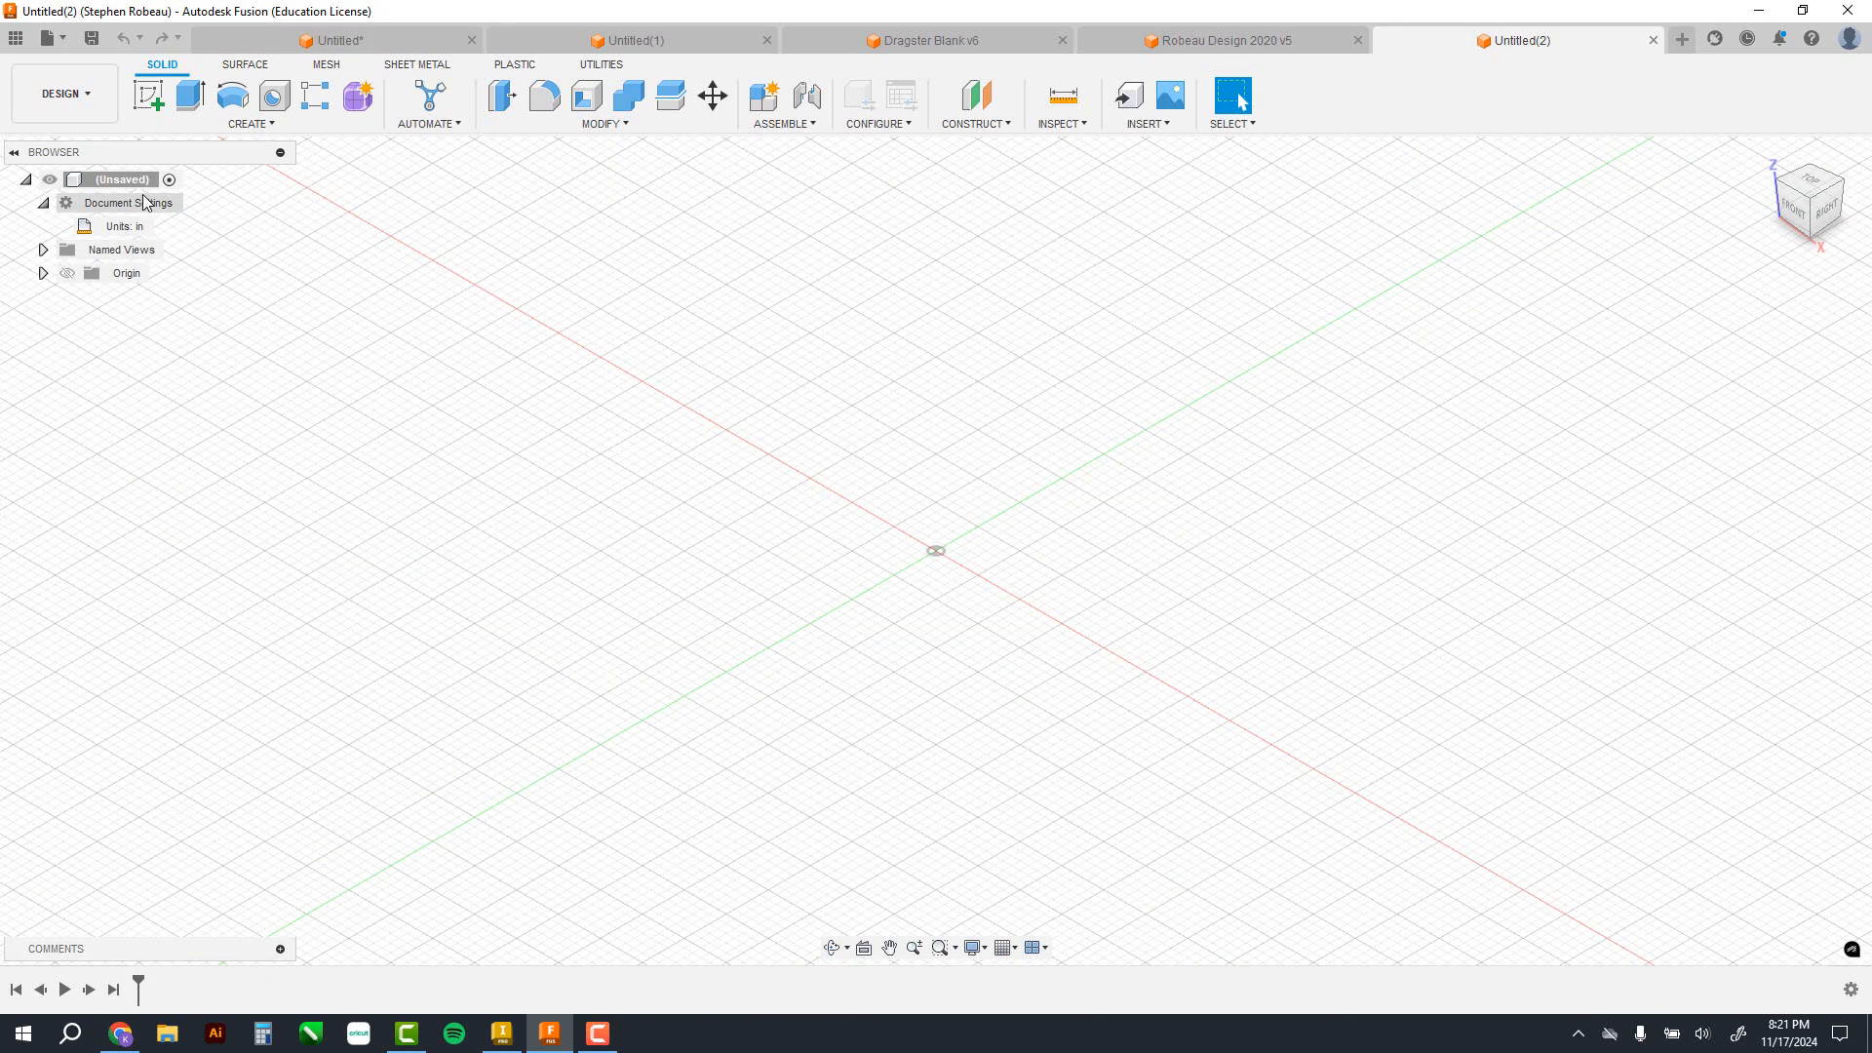
Step: Start a sketch on the horizontal XY origin plane of the new design
{"action": "left_click", "coordinate": [149, 95]}
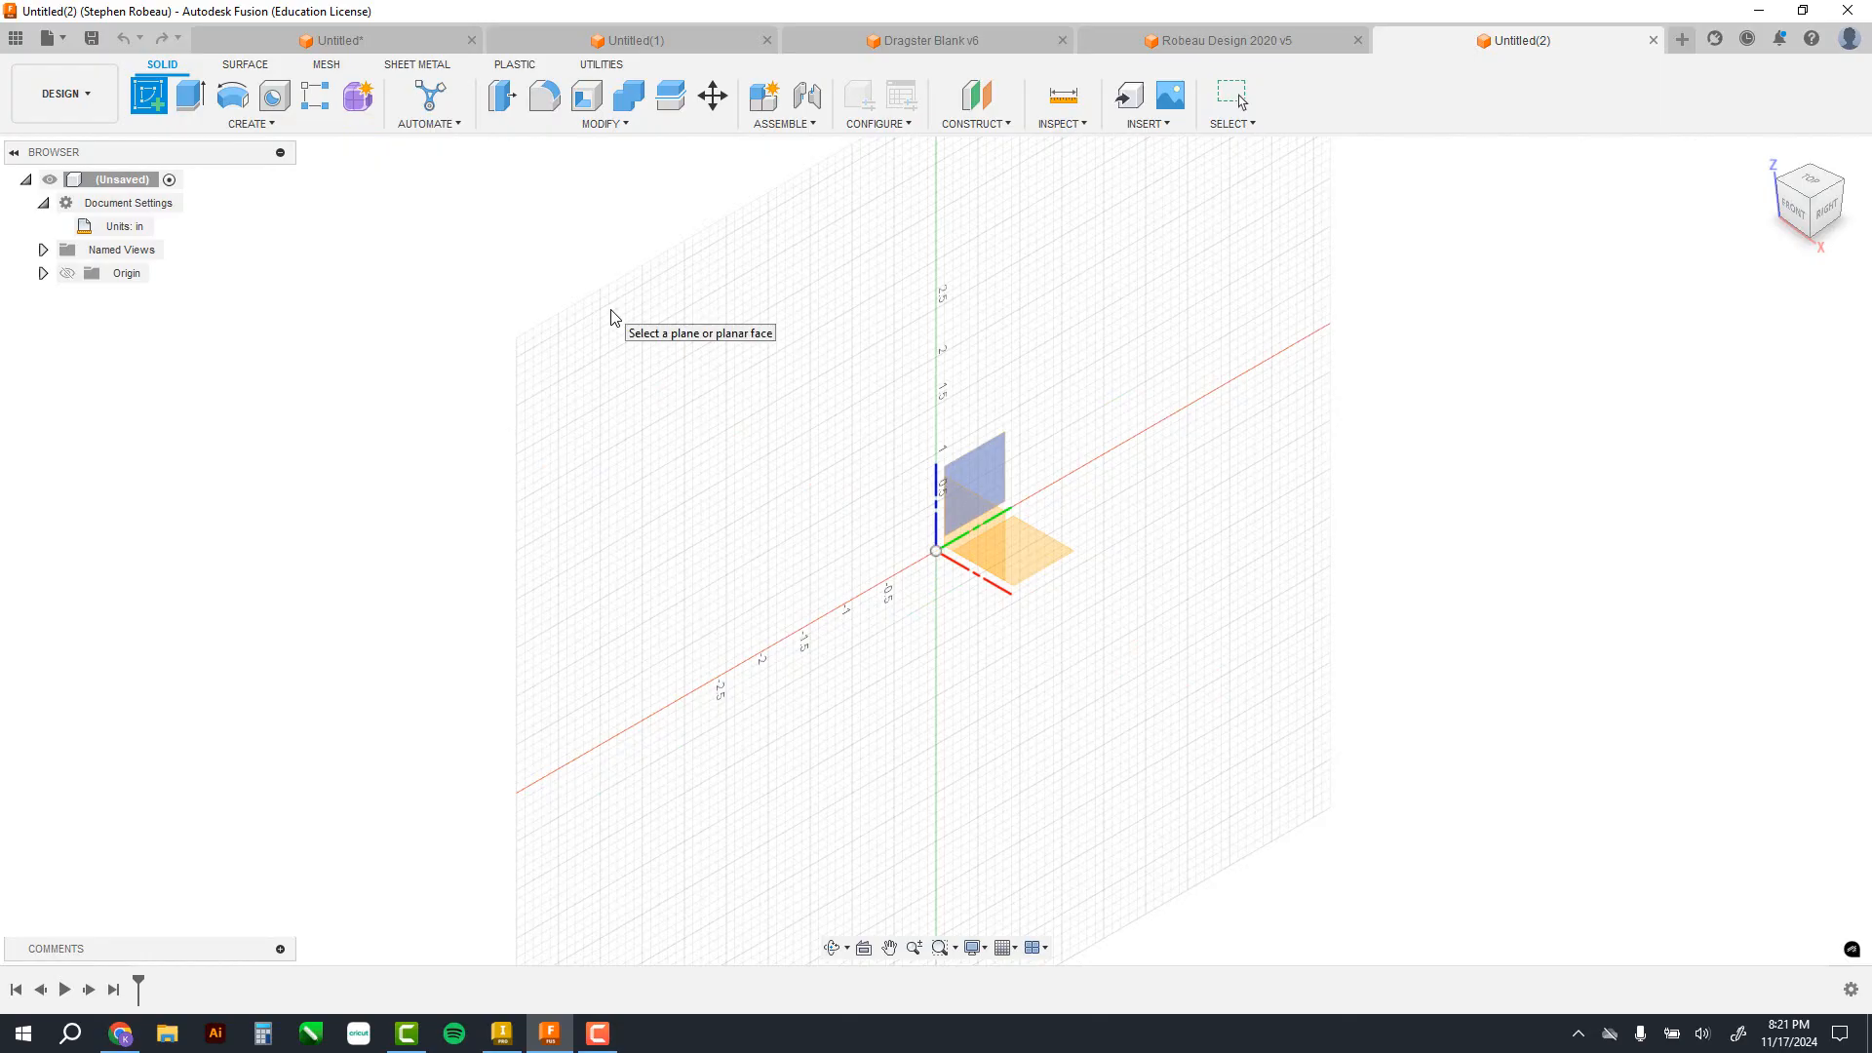
{"action": "left_click", "coordinate": [992, 532]}
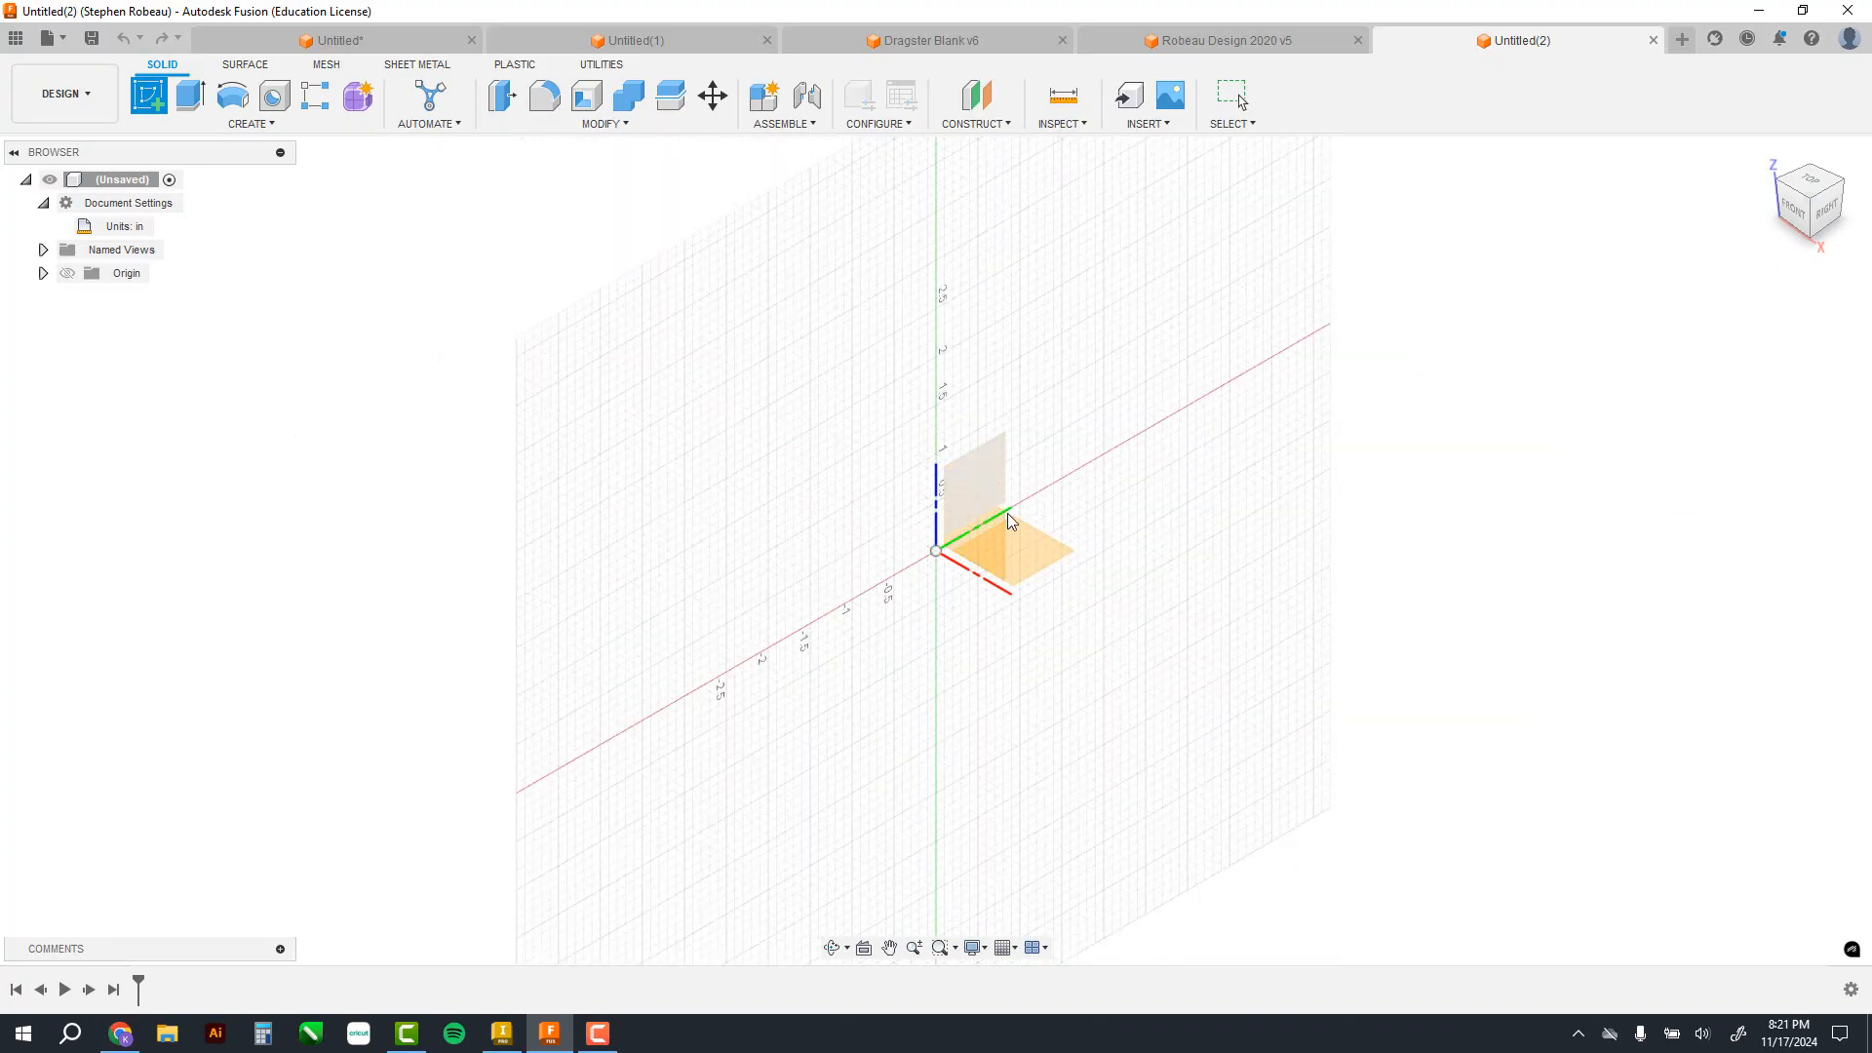
{"action": "left_click", "coordinate": [1042, 559]}
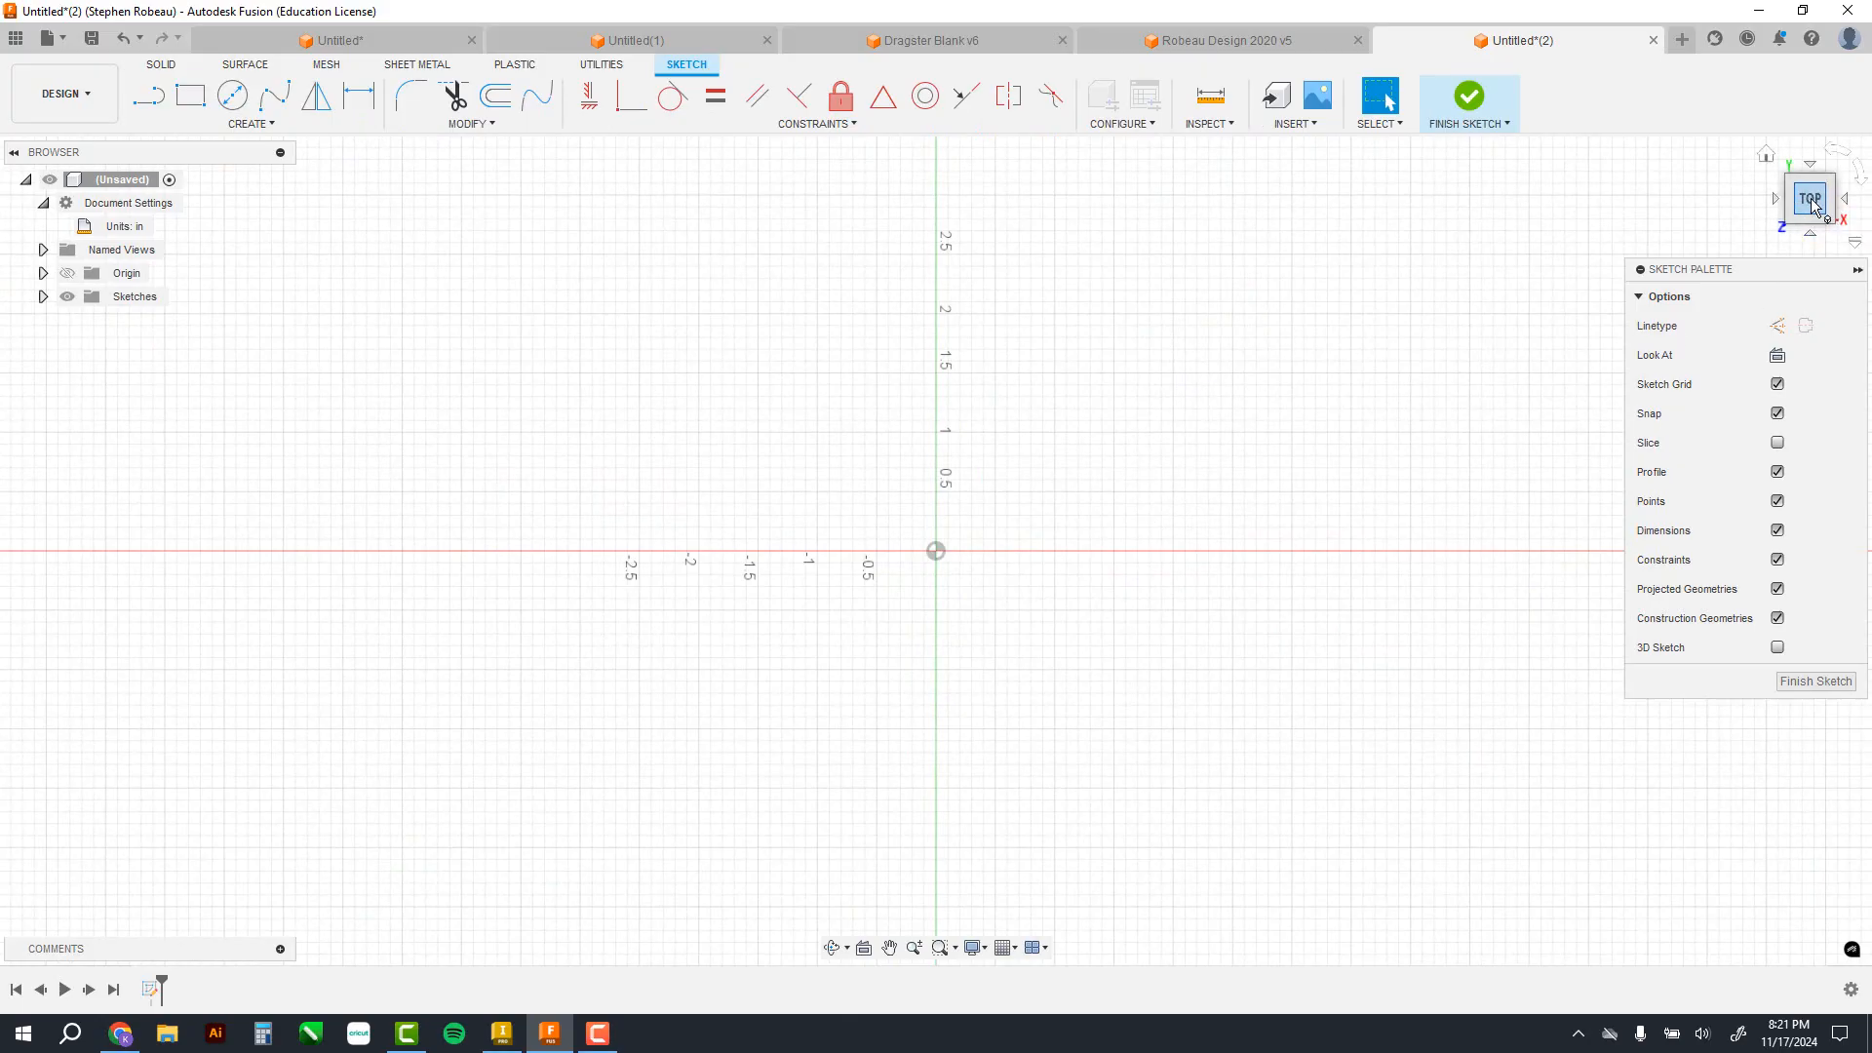
Step: Draw a two-point rectangle 2 in wide and 2 in high with its first corner on the origin
{"action": "left_click", "coordinate": [192, 98]}
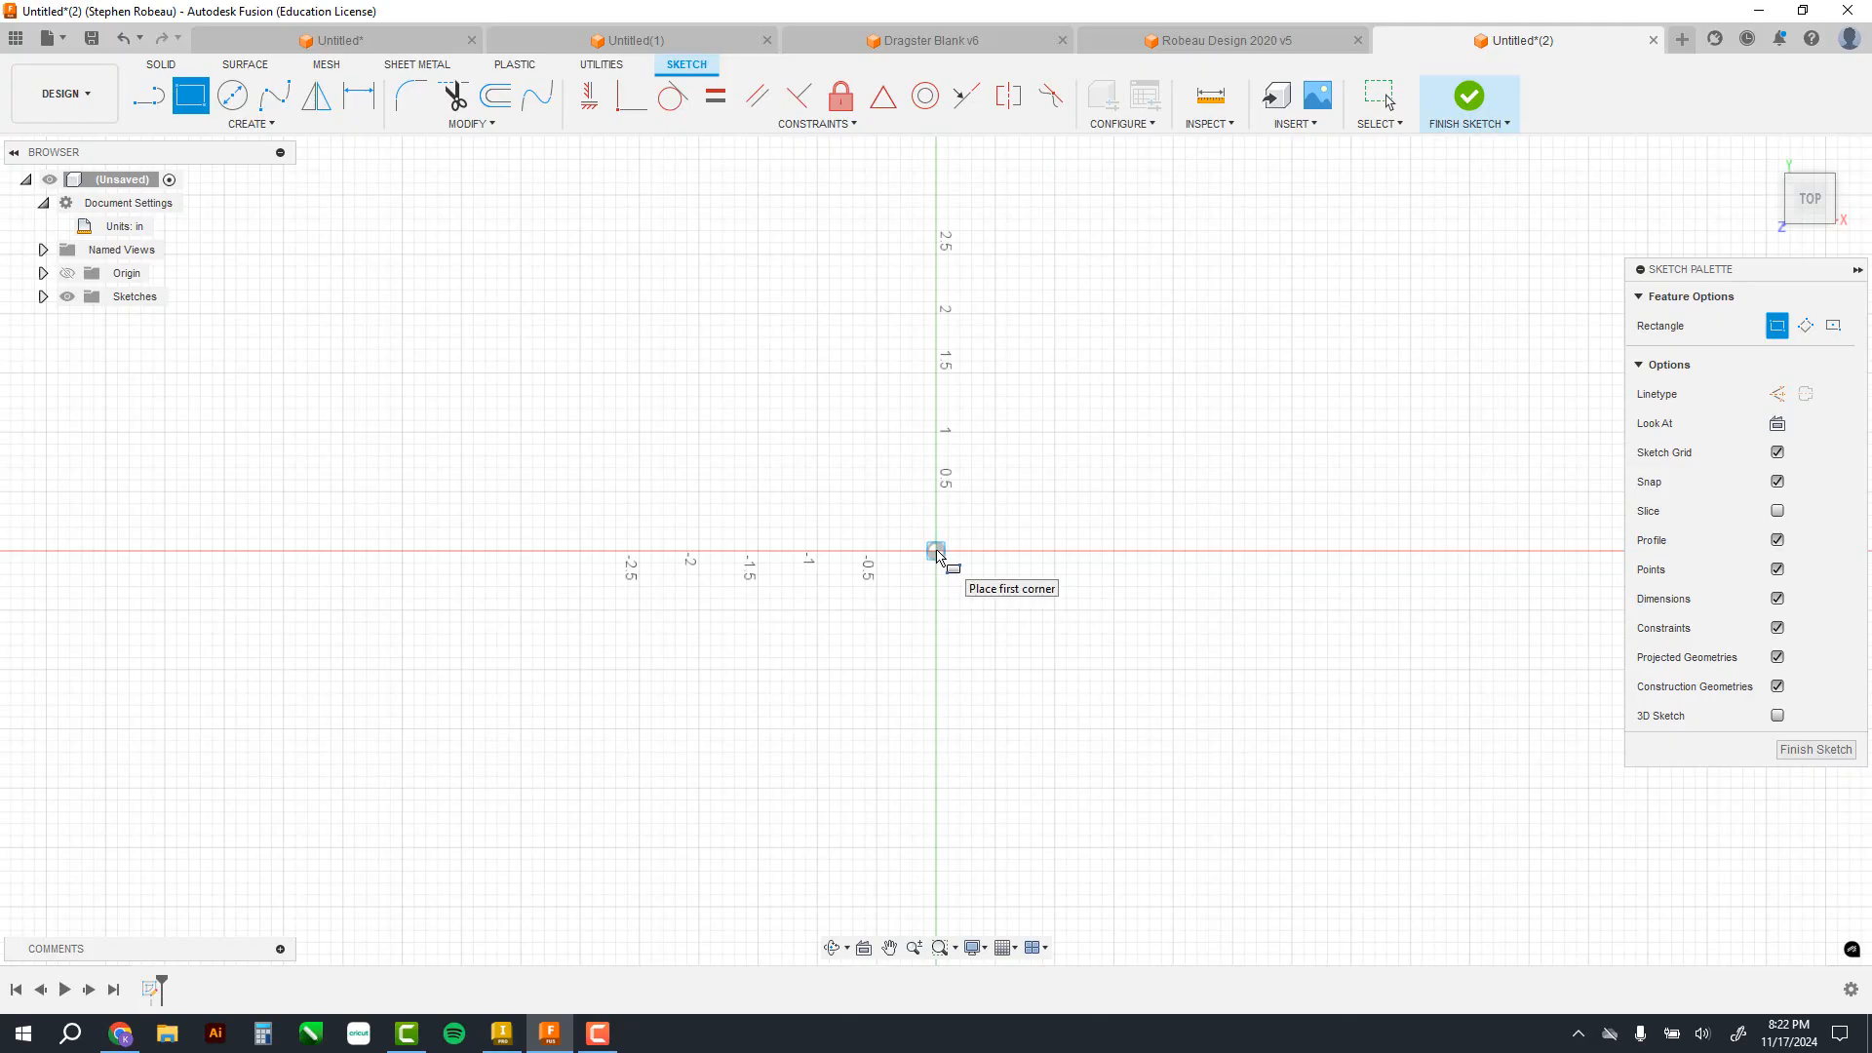
{"action": "left_click", "coordinate": [936, 552]}
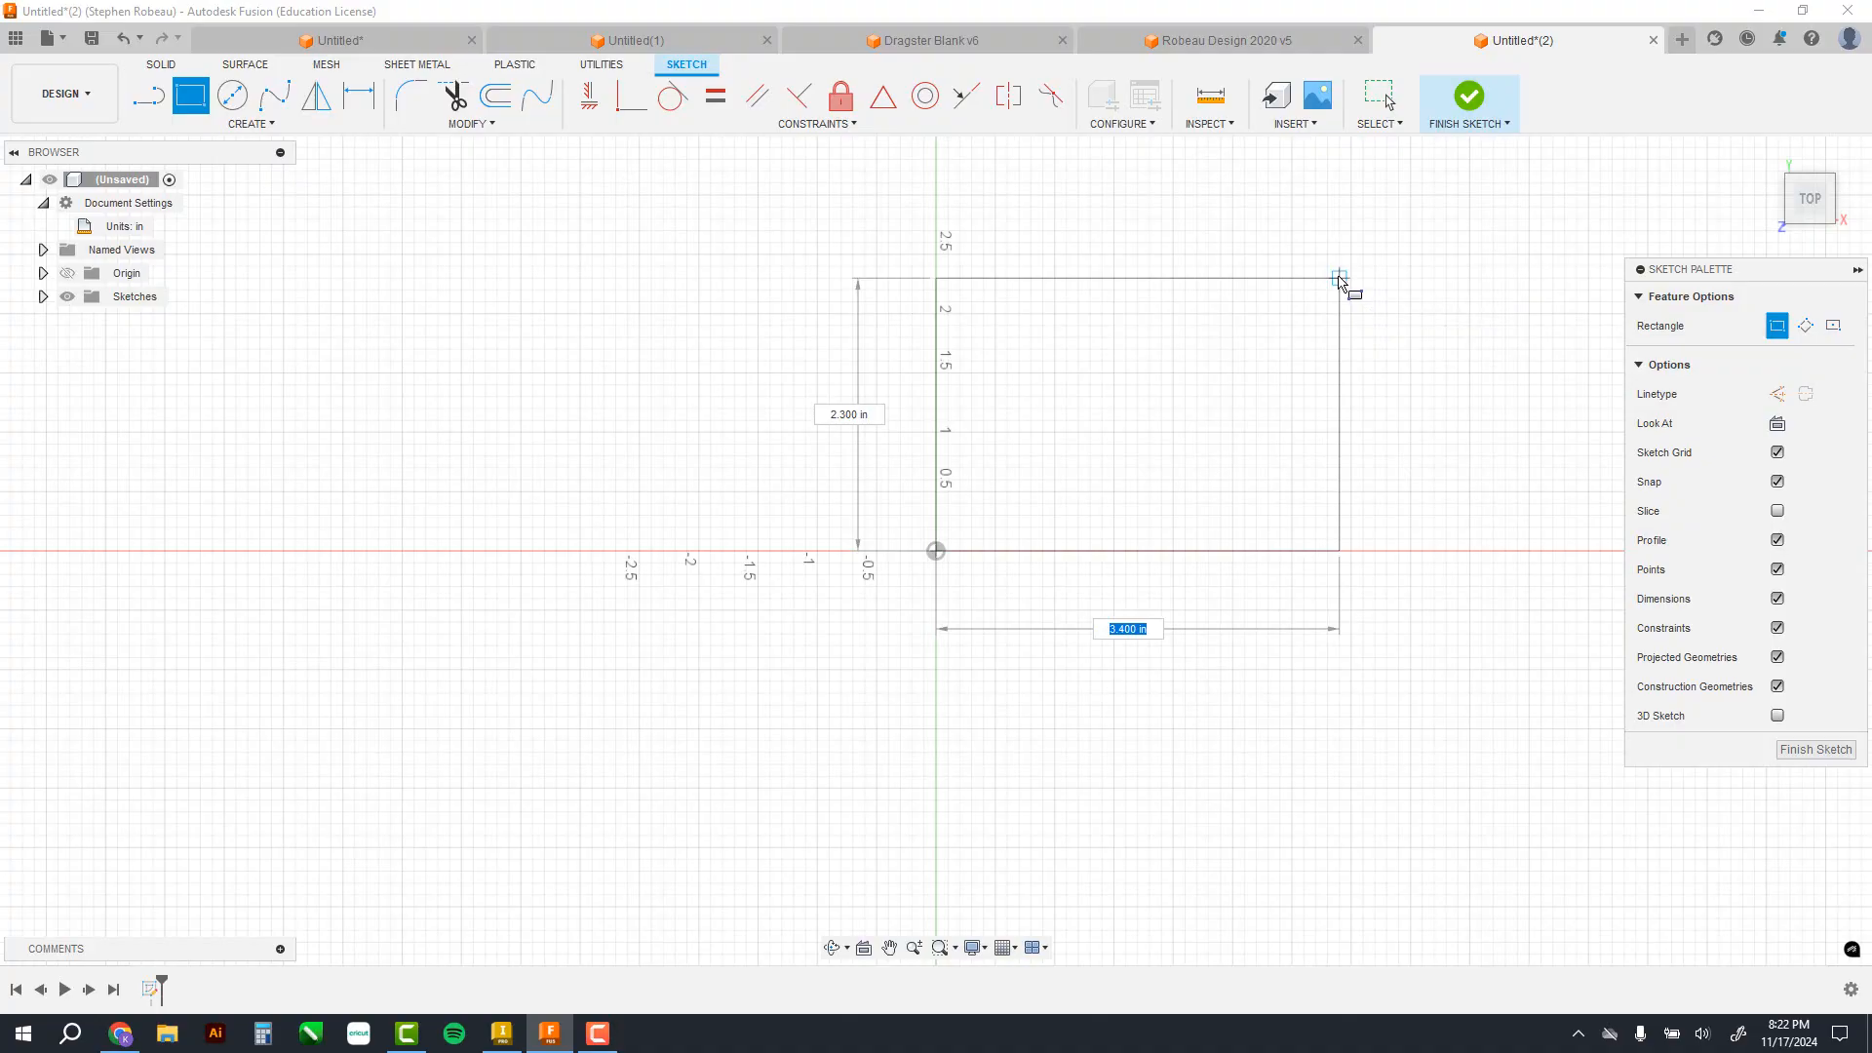
{"action": "type", "text": "2"}
{"action": "key", "text": "Tab"}
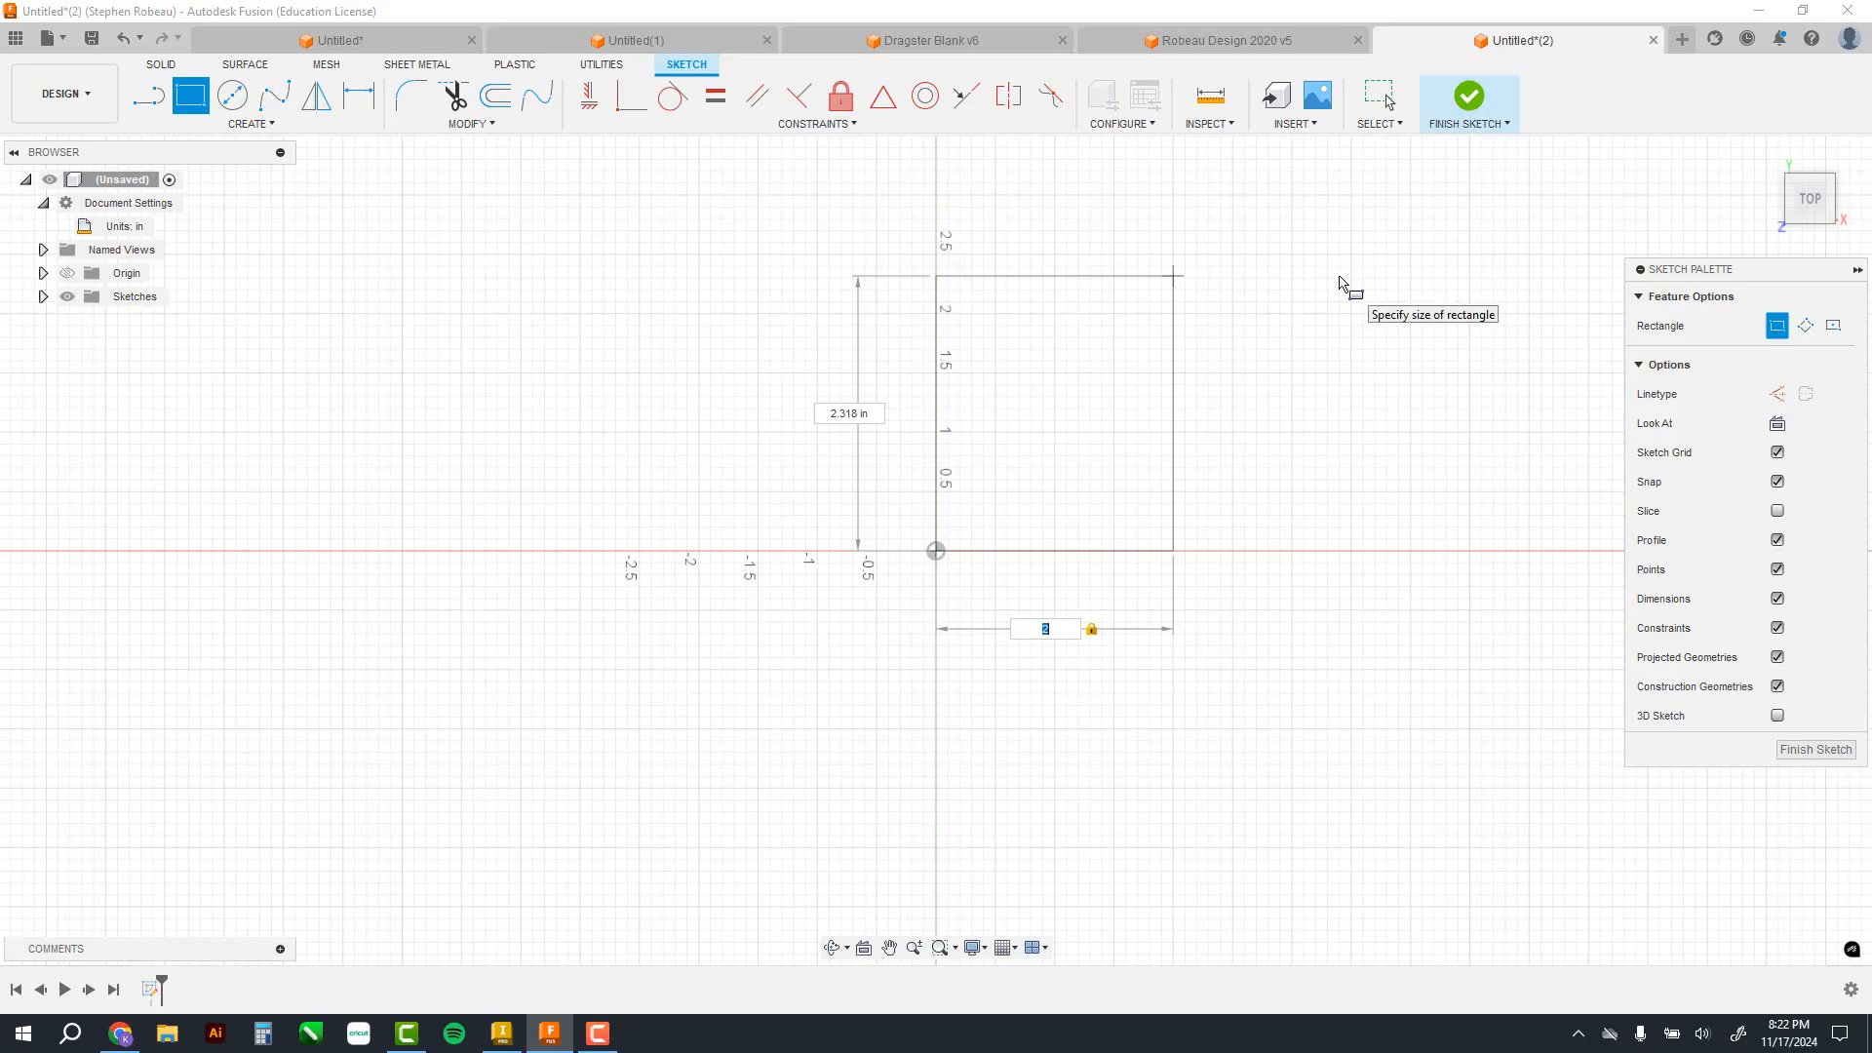
{"action": "key", "text": "Tab"}
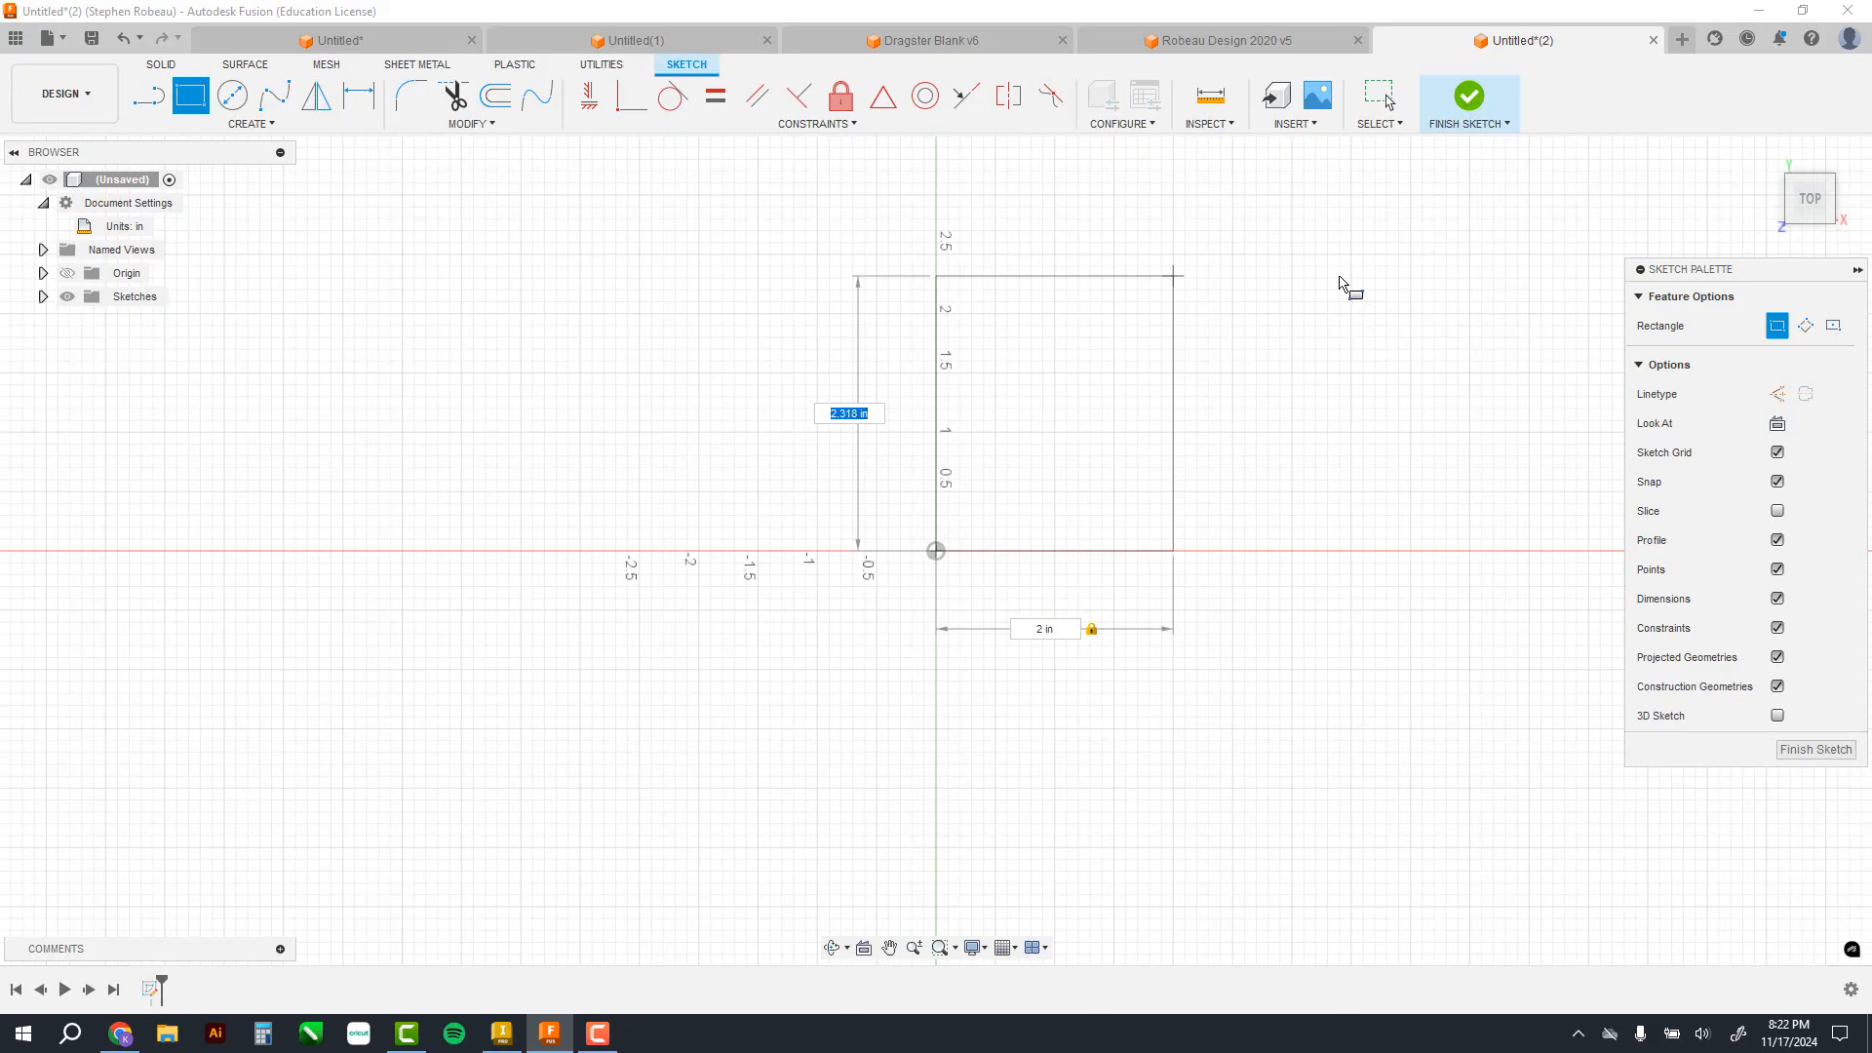
{"action": "type", "text": "2"}
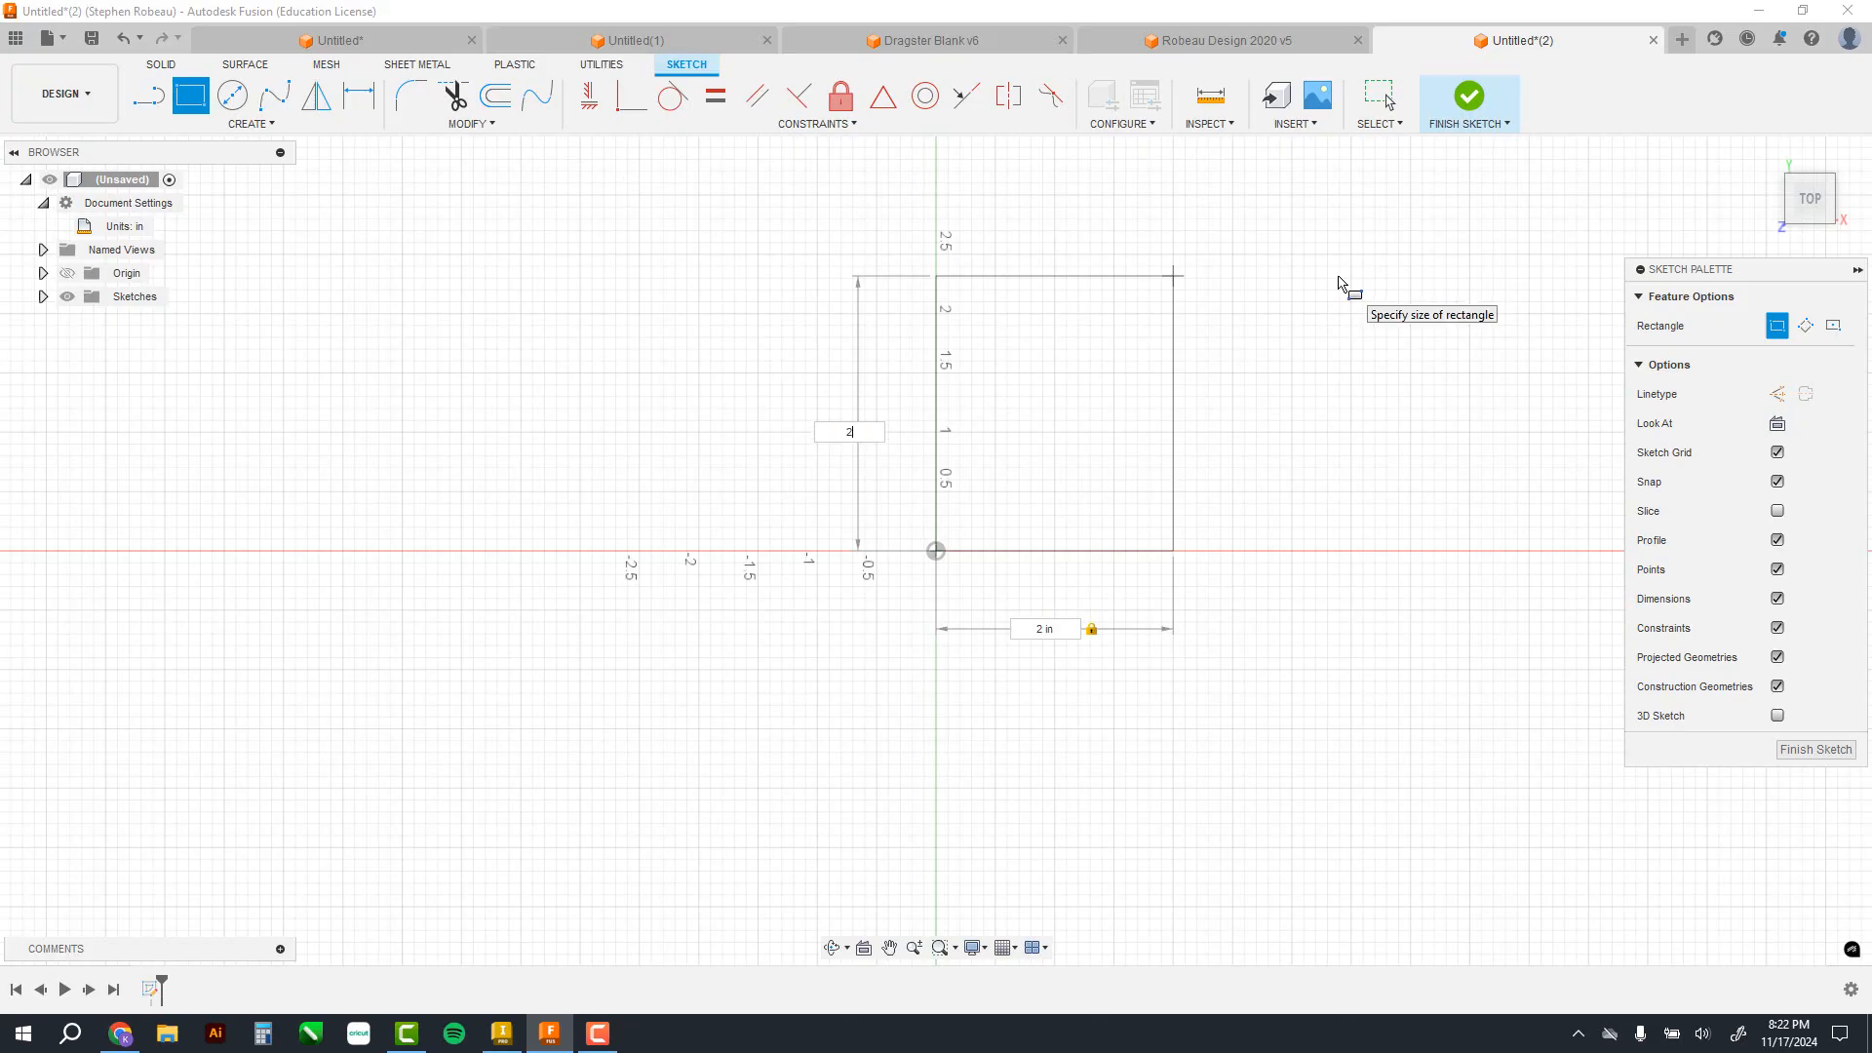
{"action": "key", "text": "Tab"}
{"action": "key", "text": "Return"}
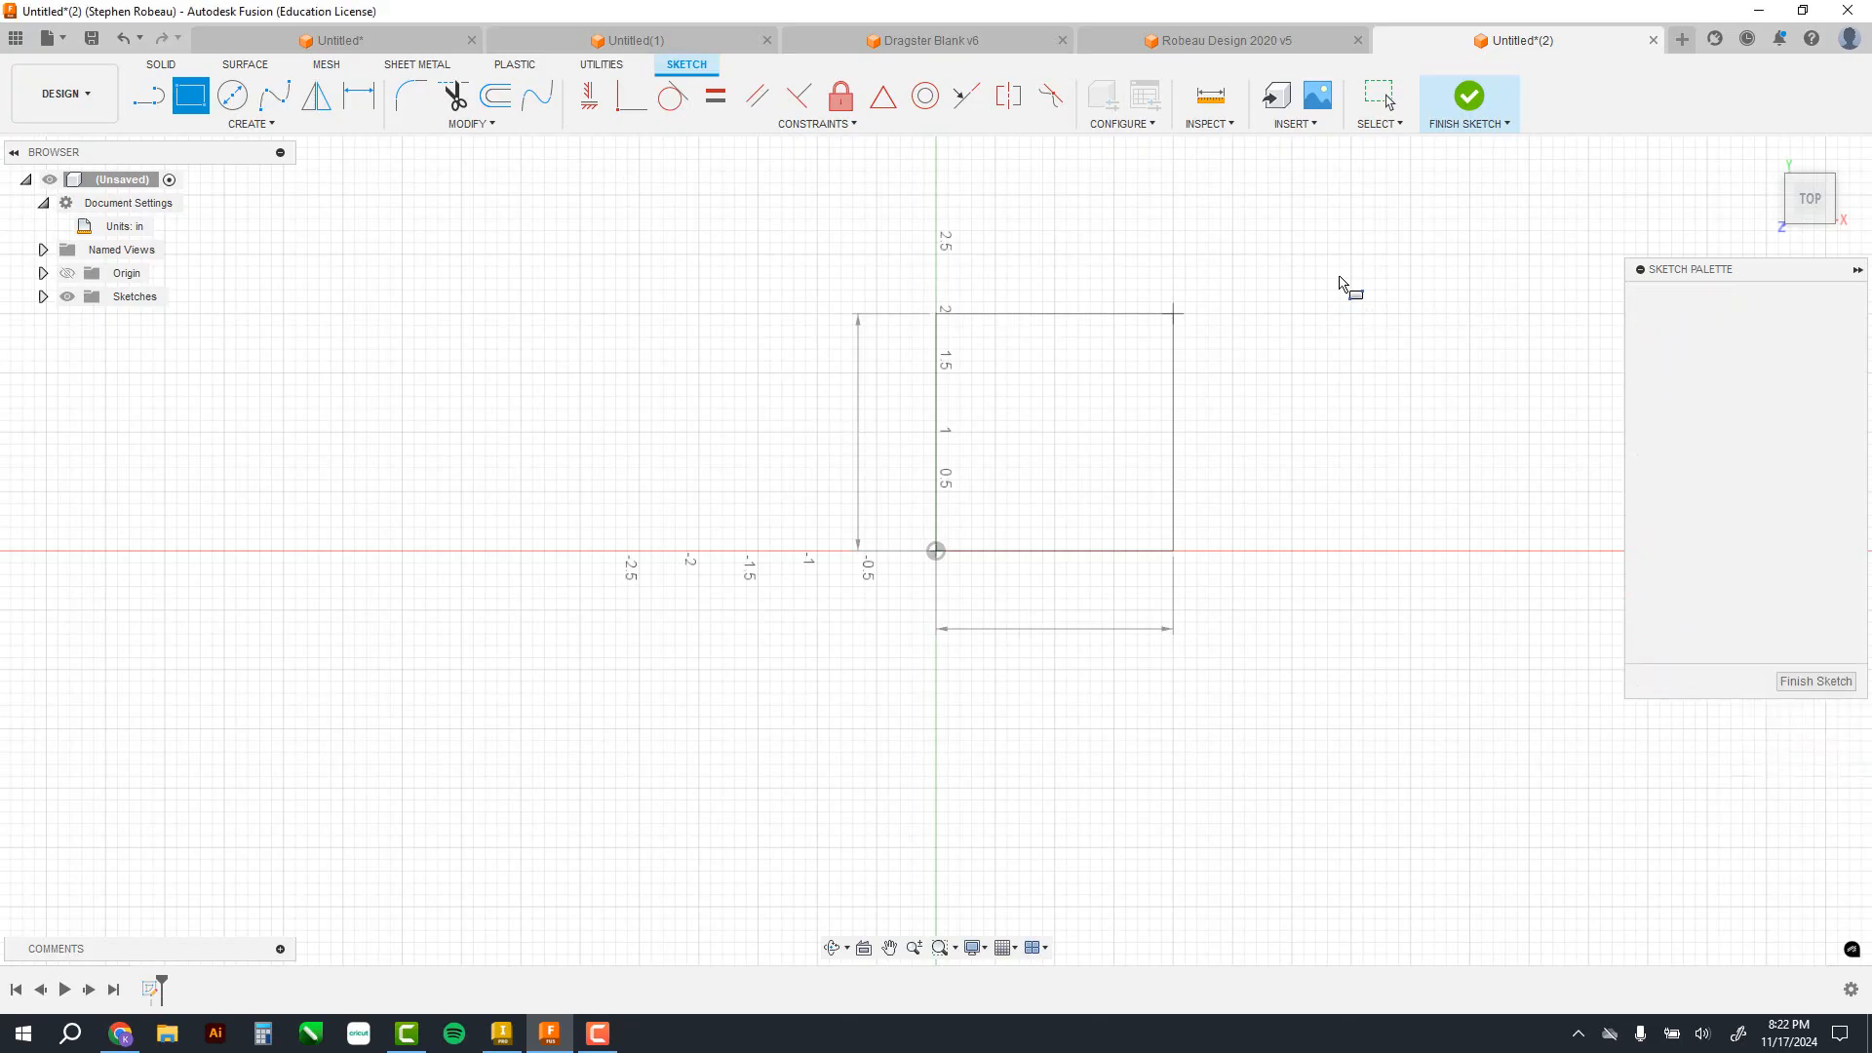
{"action": "key", "text": "Escape"}
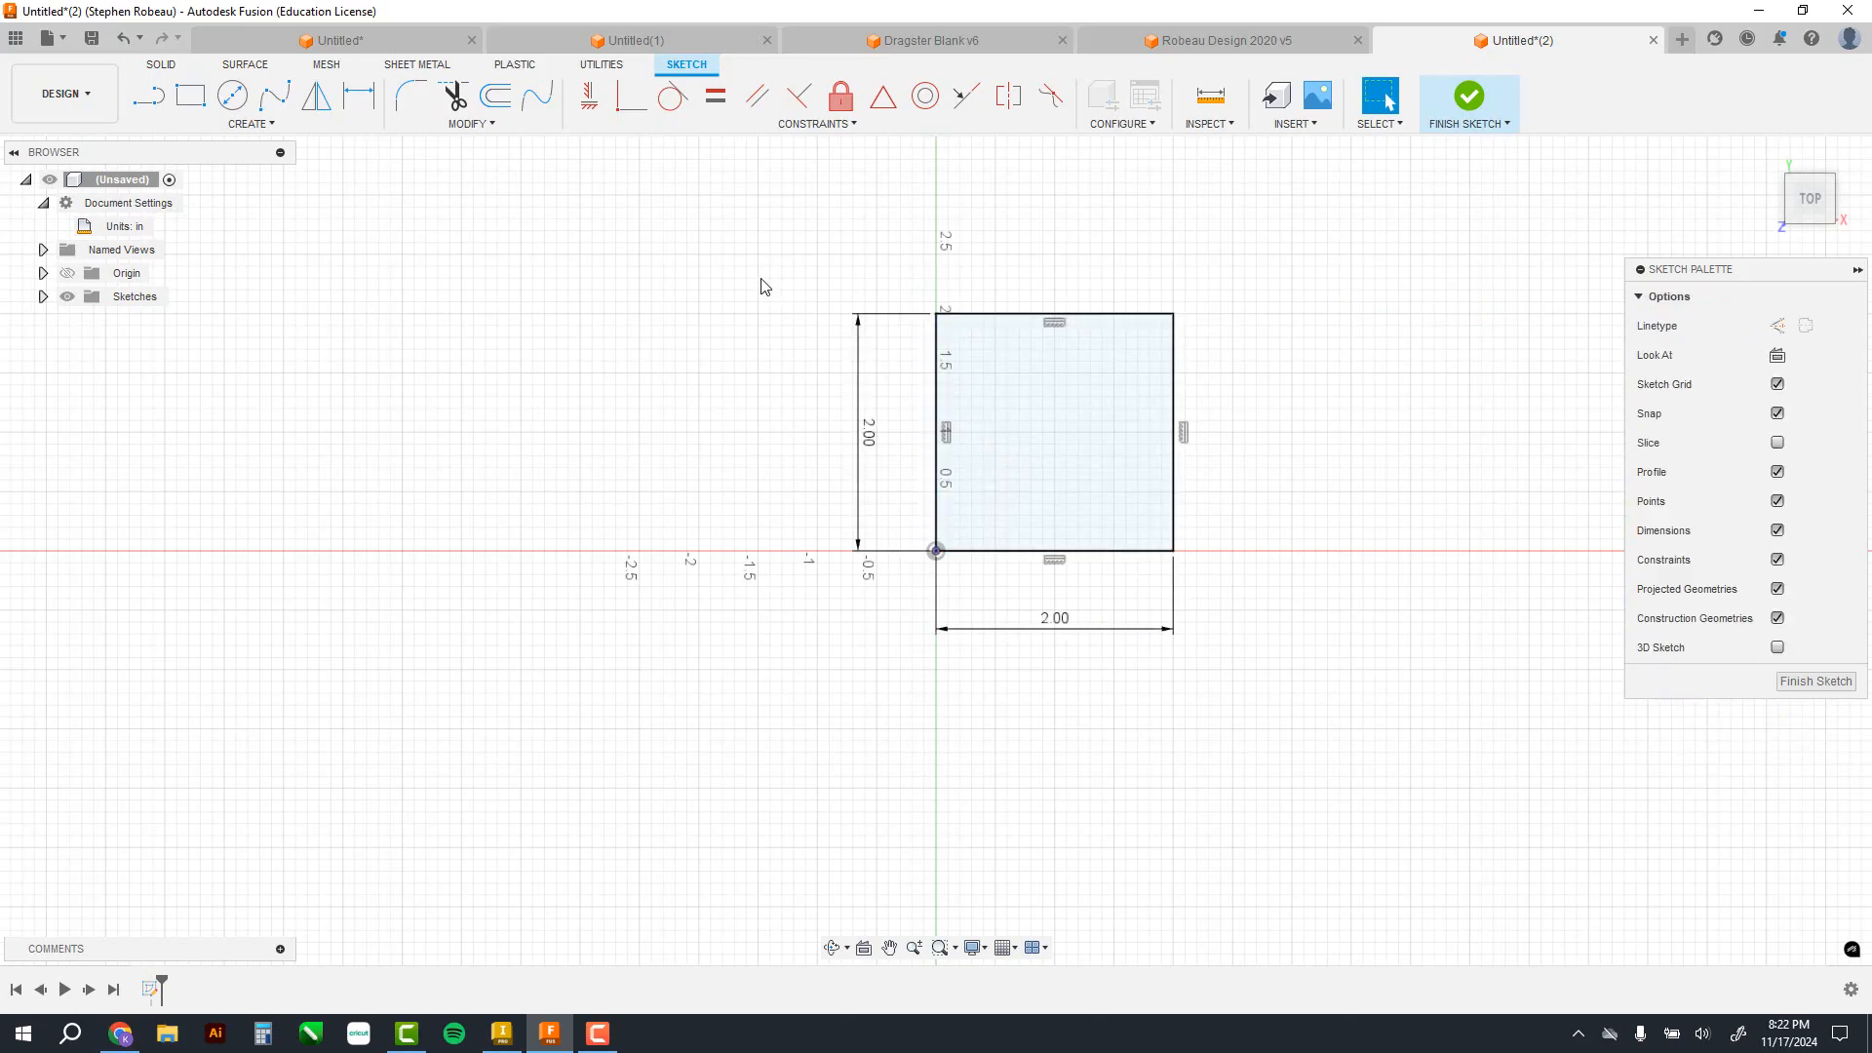
Step: Delete the whole 2 in square together with its dimensions from the sketch
{"action": "left_click_drag", "start_coordinate": [743, 253], "coordinate": [1375, 685]}
{"action": "key", "text": "Delete"}
Step: Draw a two-point rectangle from the origin, 2 in wide and about 1.9 in high, leaving the height undimensioned
{"action": "key", "text": "r"}
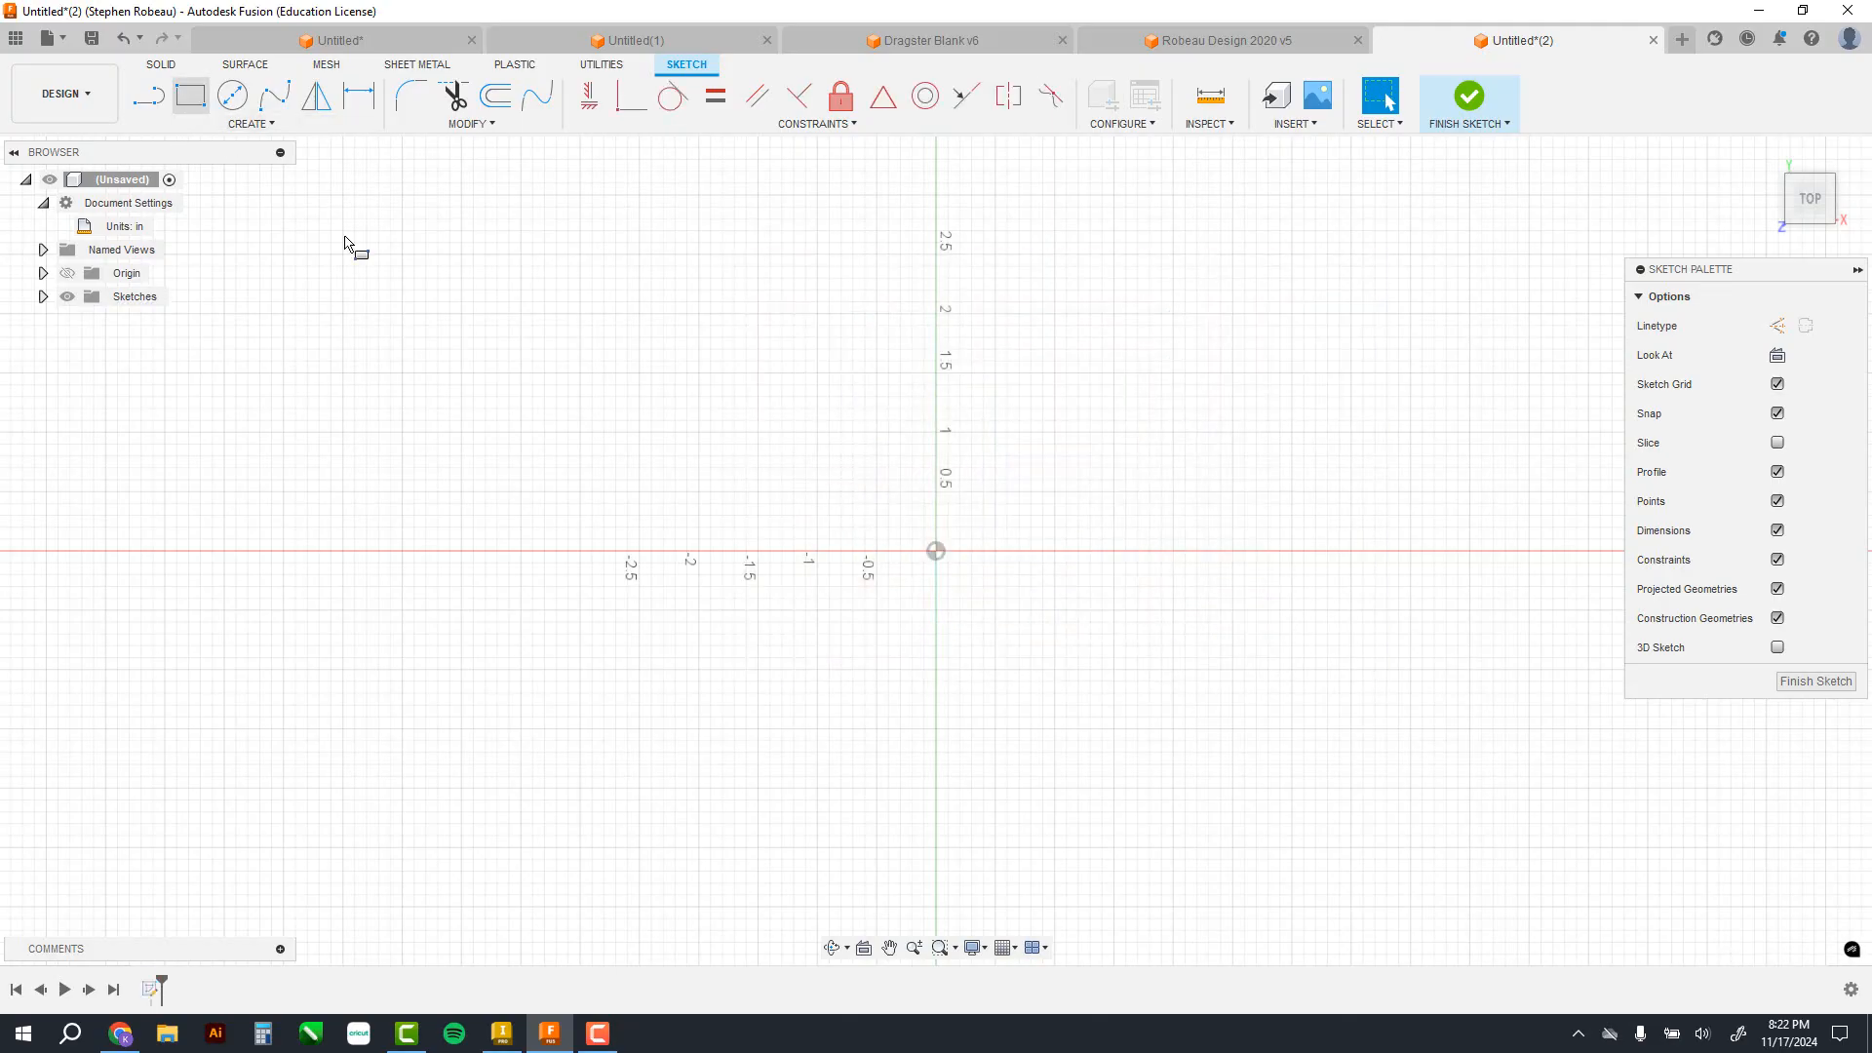
{"action": "left_click", "coordinate": [936, 551]}
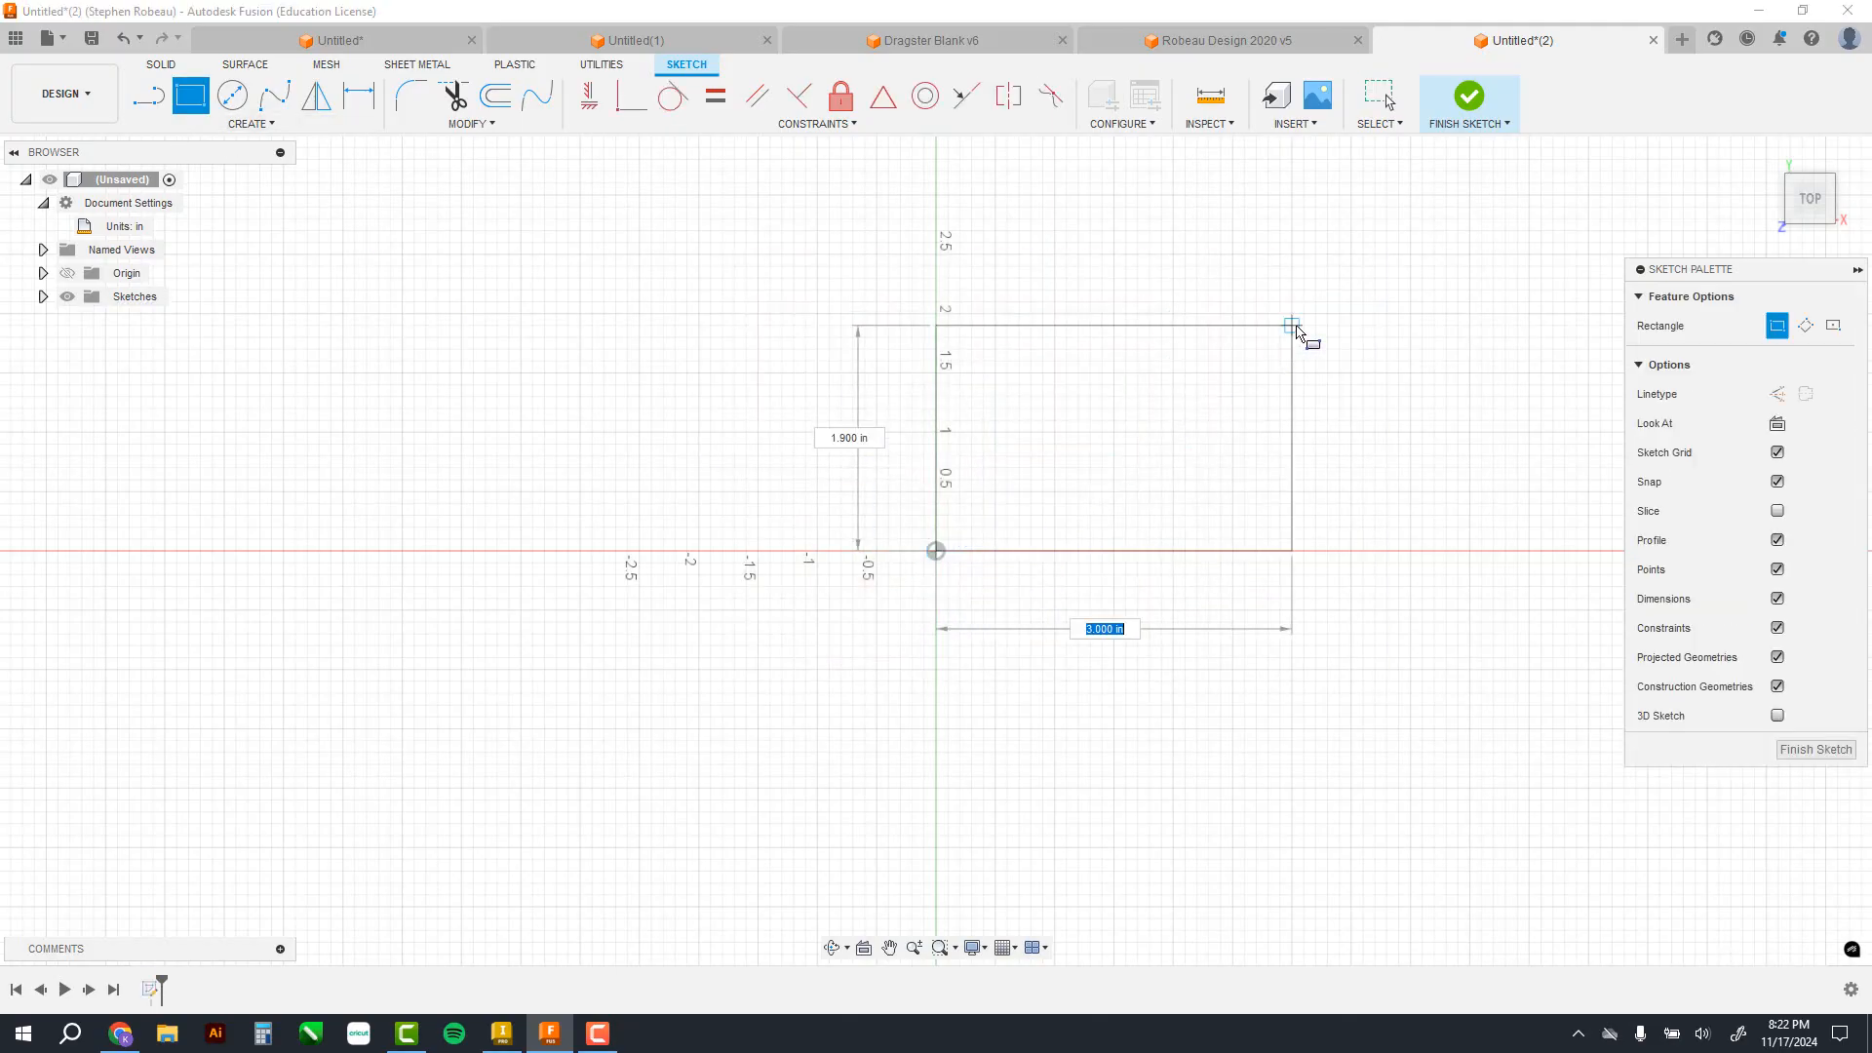
{"action": "type", "text": "2"}
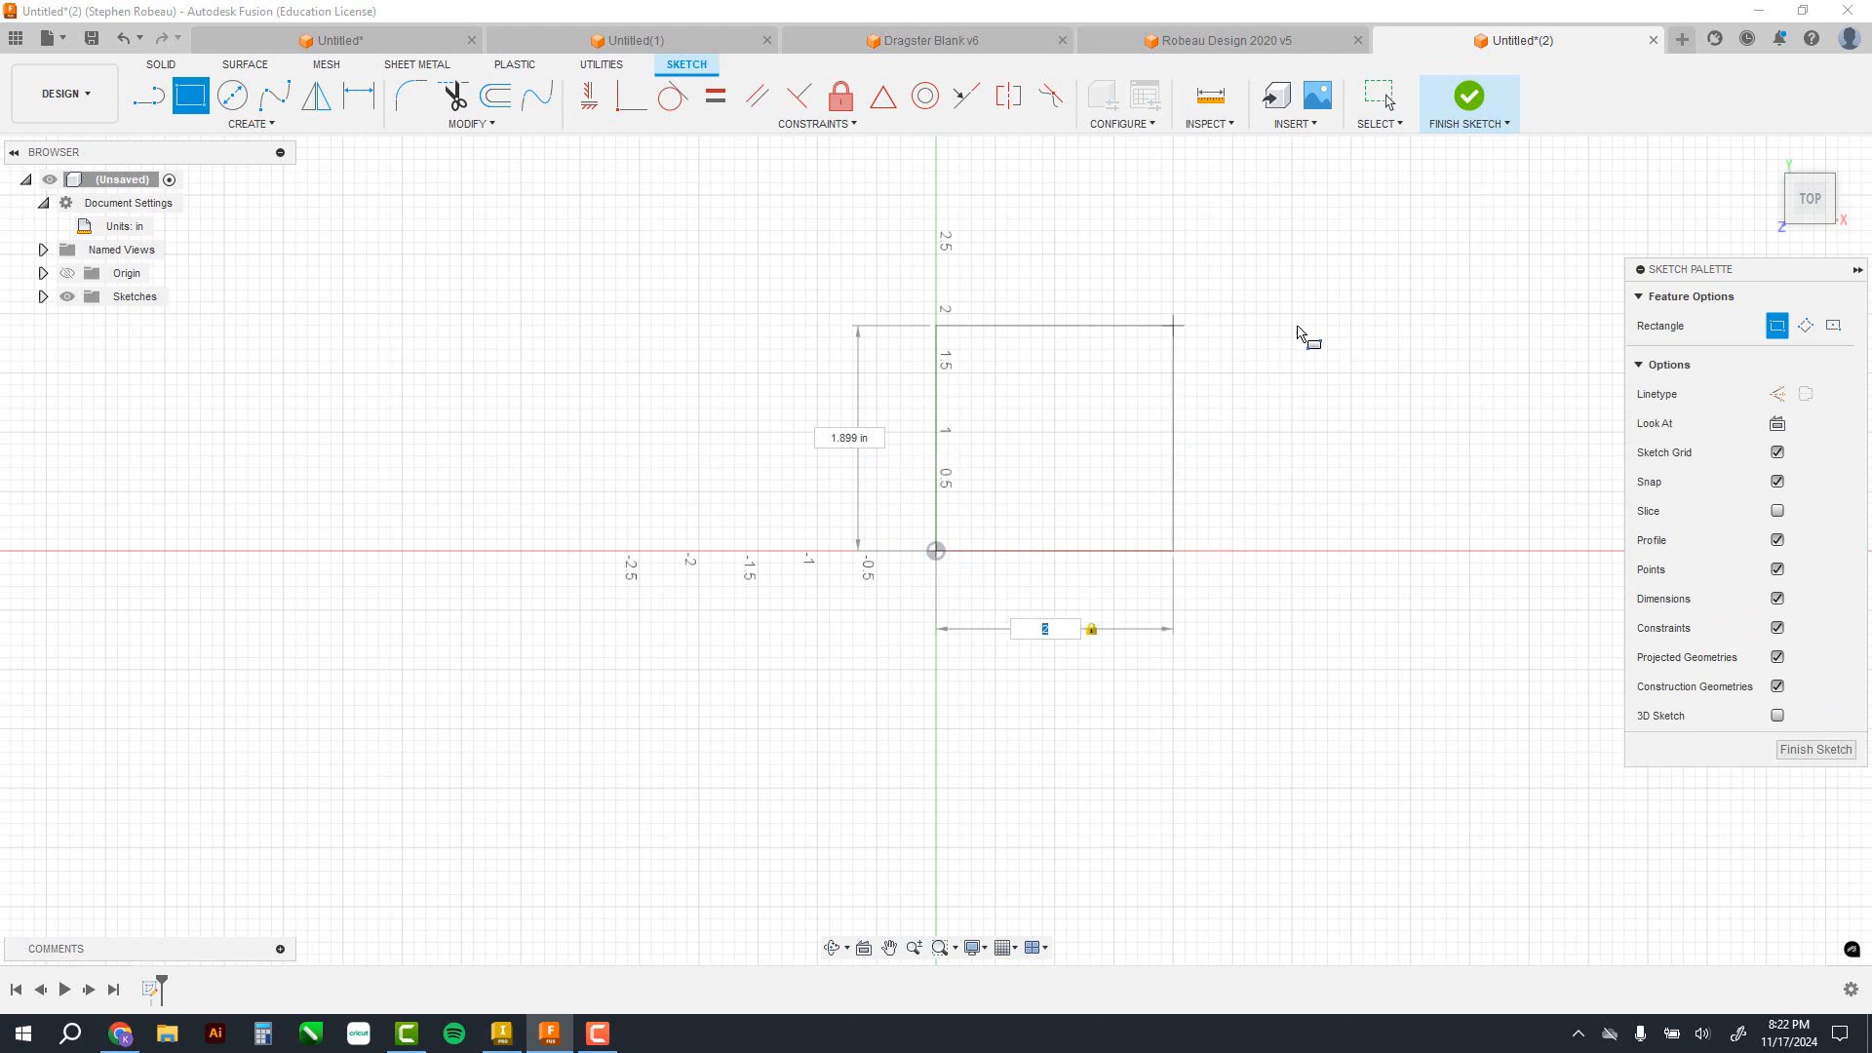
{"action": "key", "text": "Return"}
{"action": "key", "text": "Escape"}
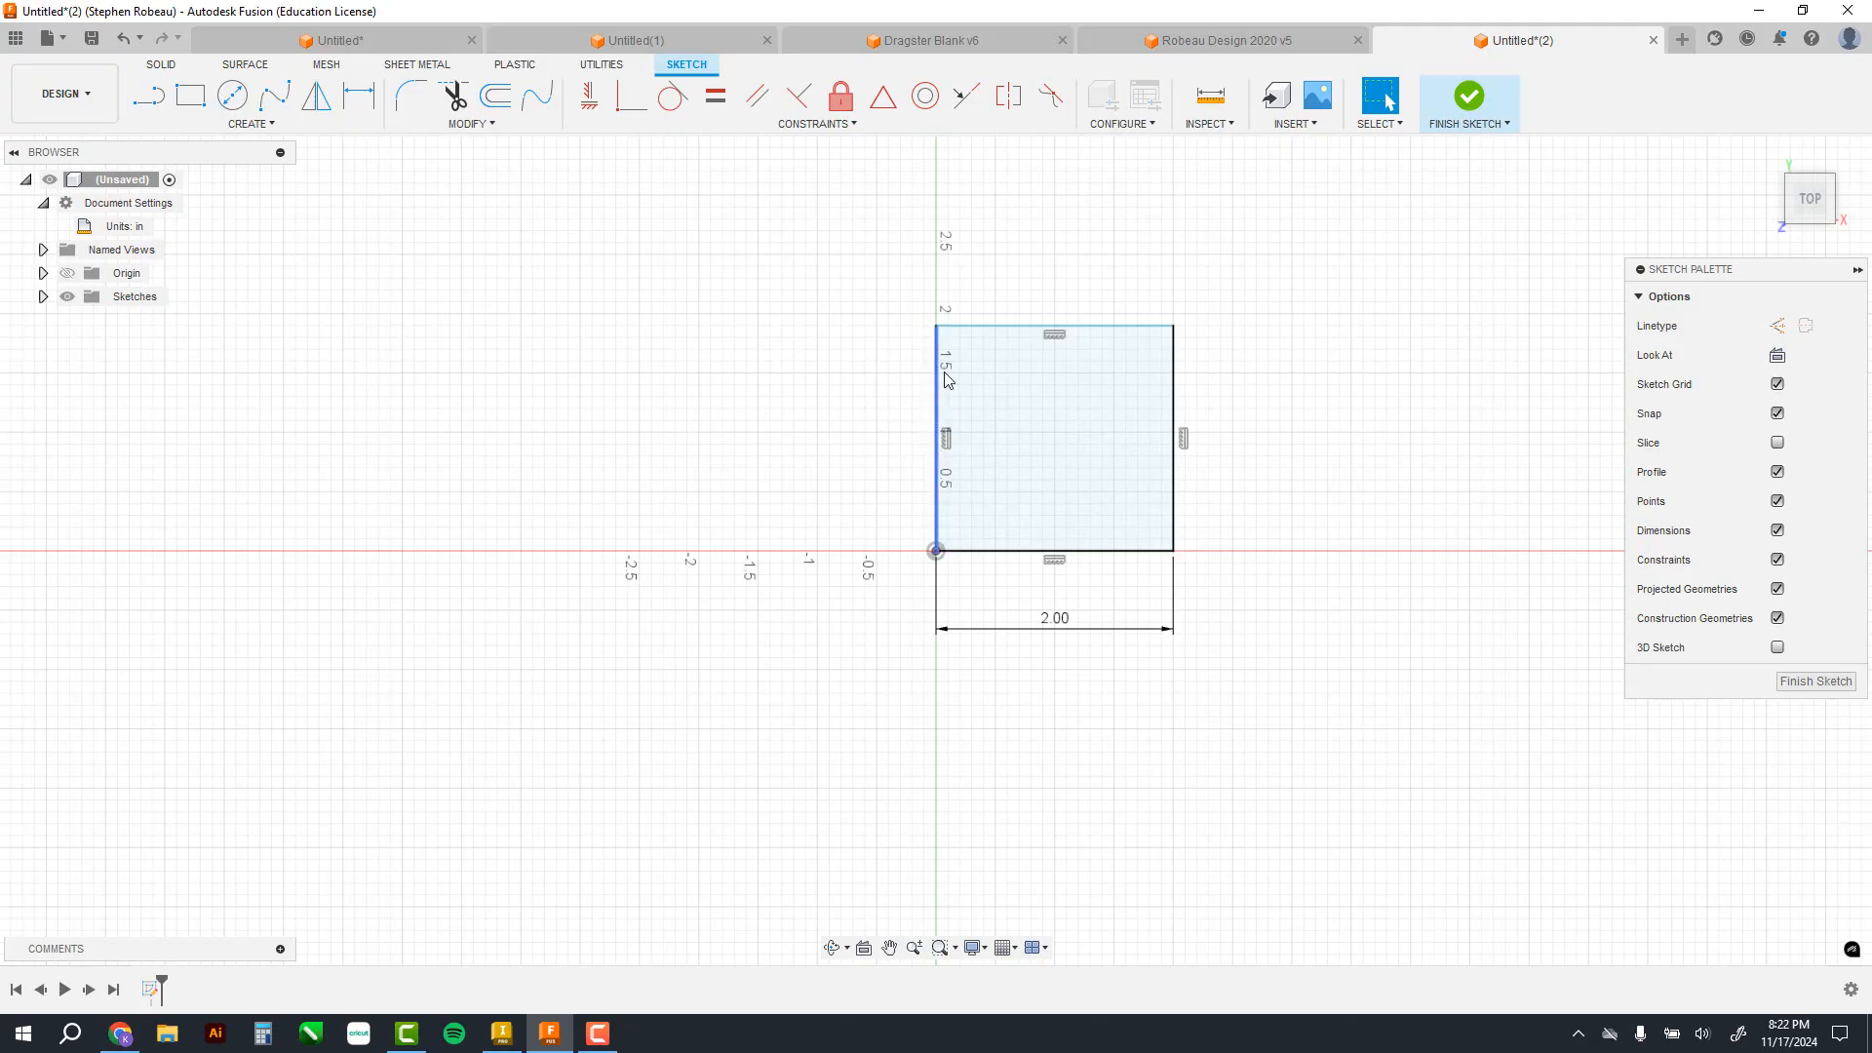
Step: Dimension the rectangle's left vertical side at 2 in and finish the sketch
{"action": "left_click", "coordinate": [360, 99]}
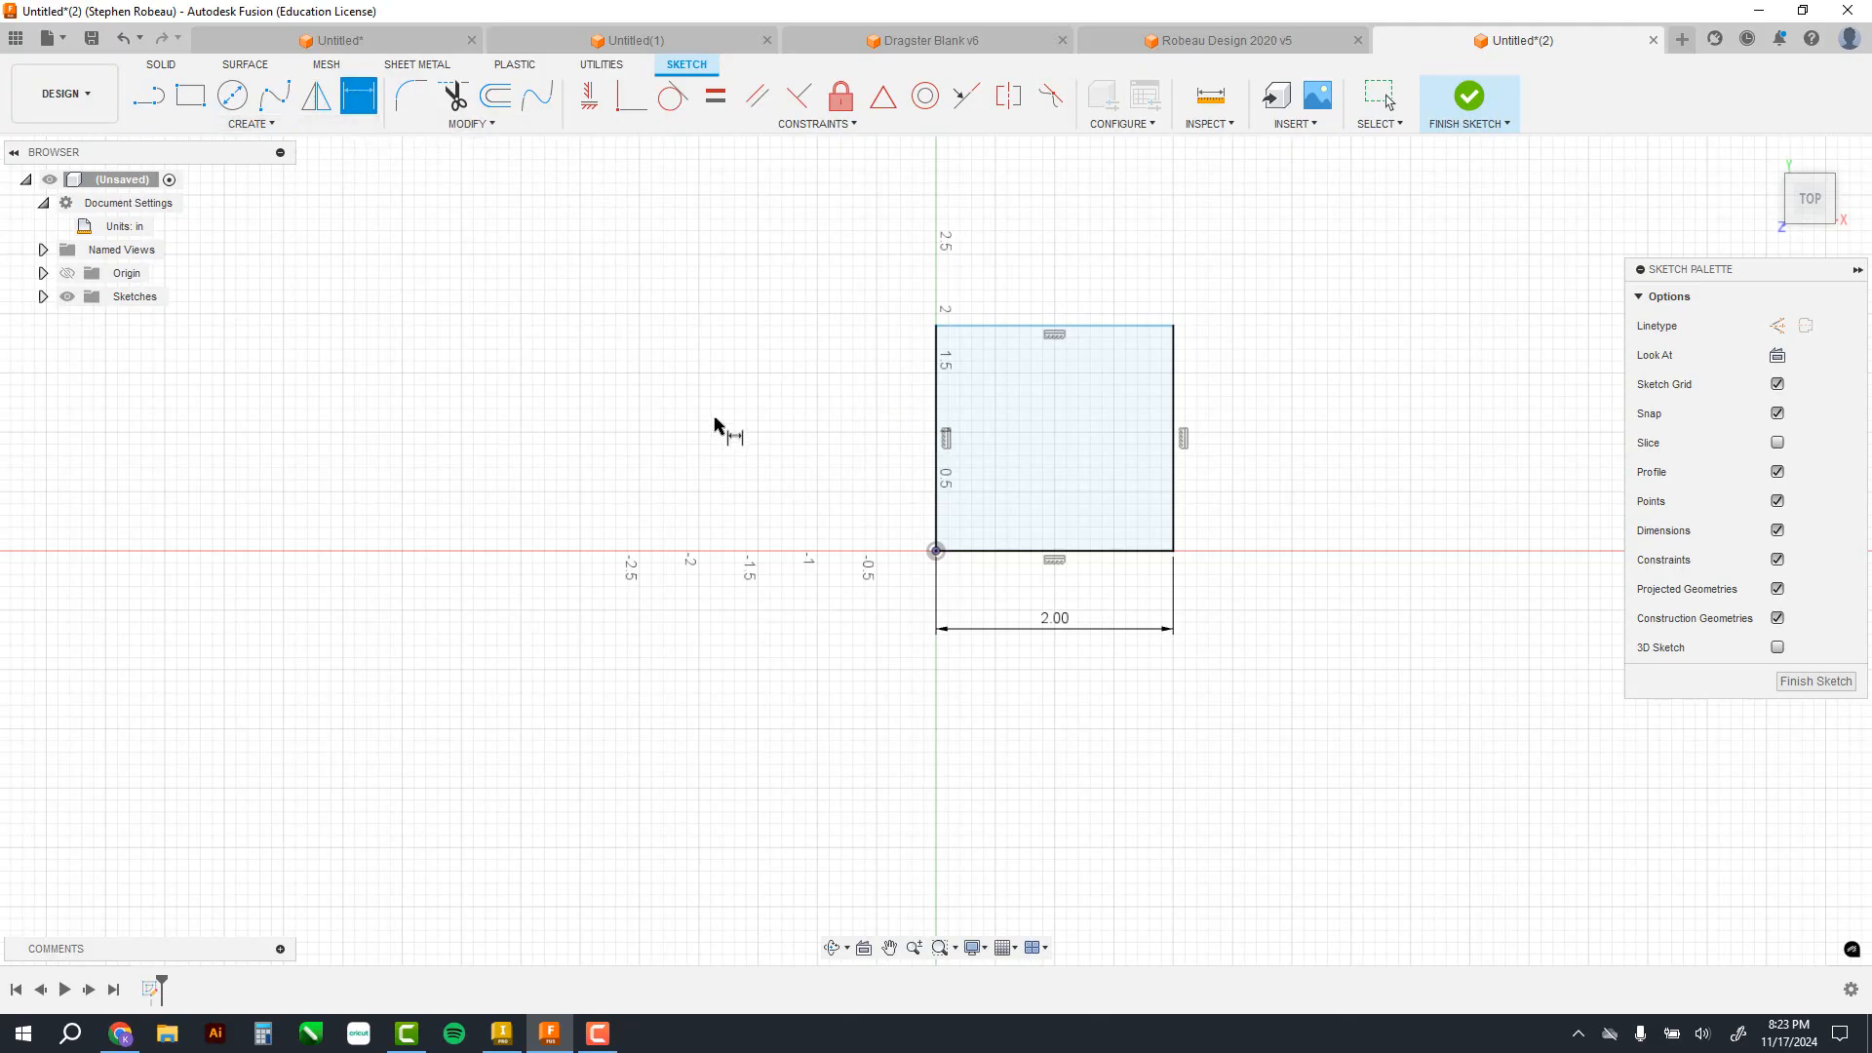
{"action": "left_click", "coordinate": [938, 432]}
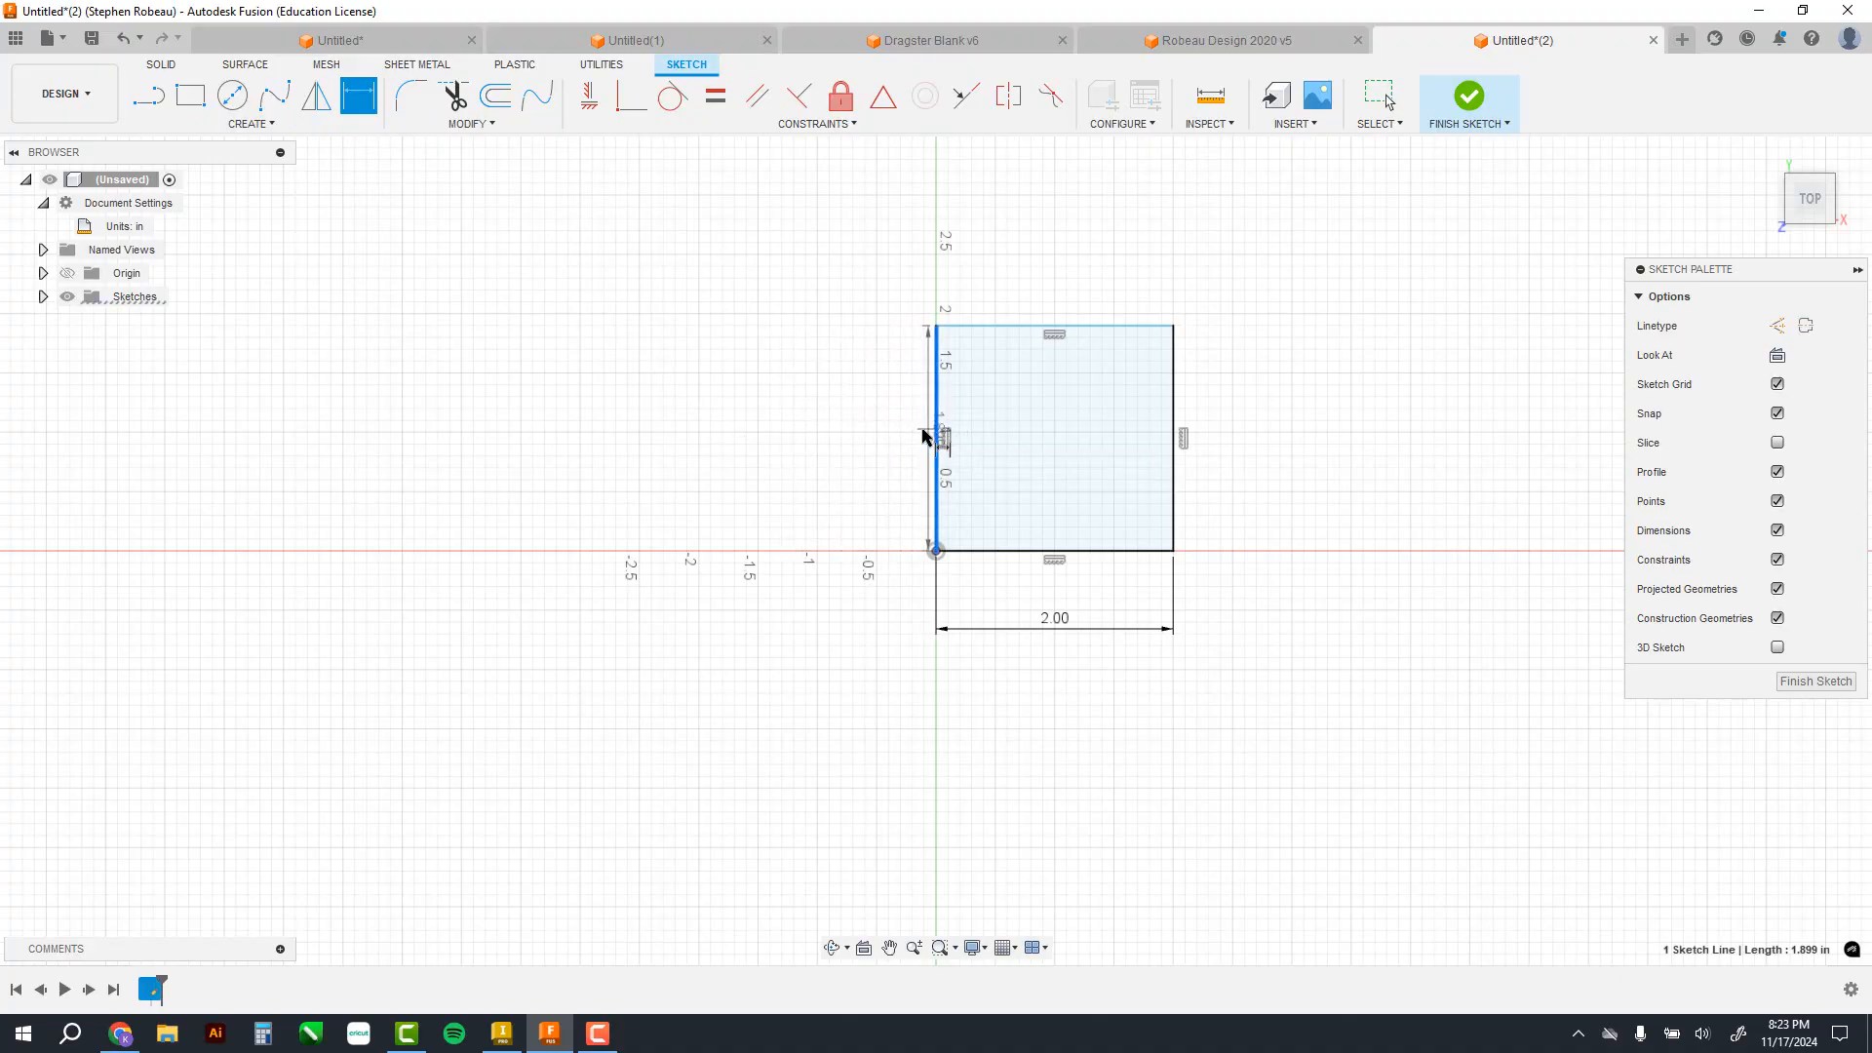
{"action": "left_click", "coordinate": [869, 436]}
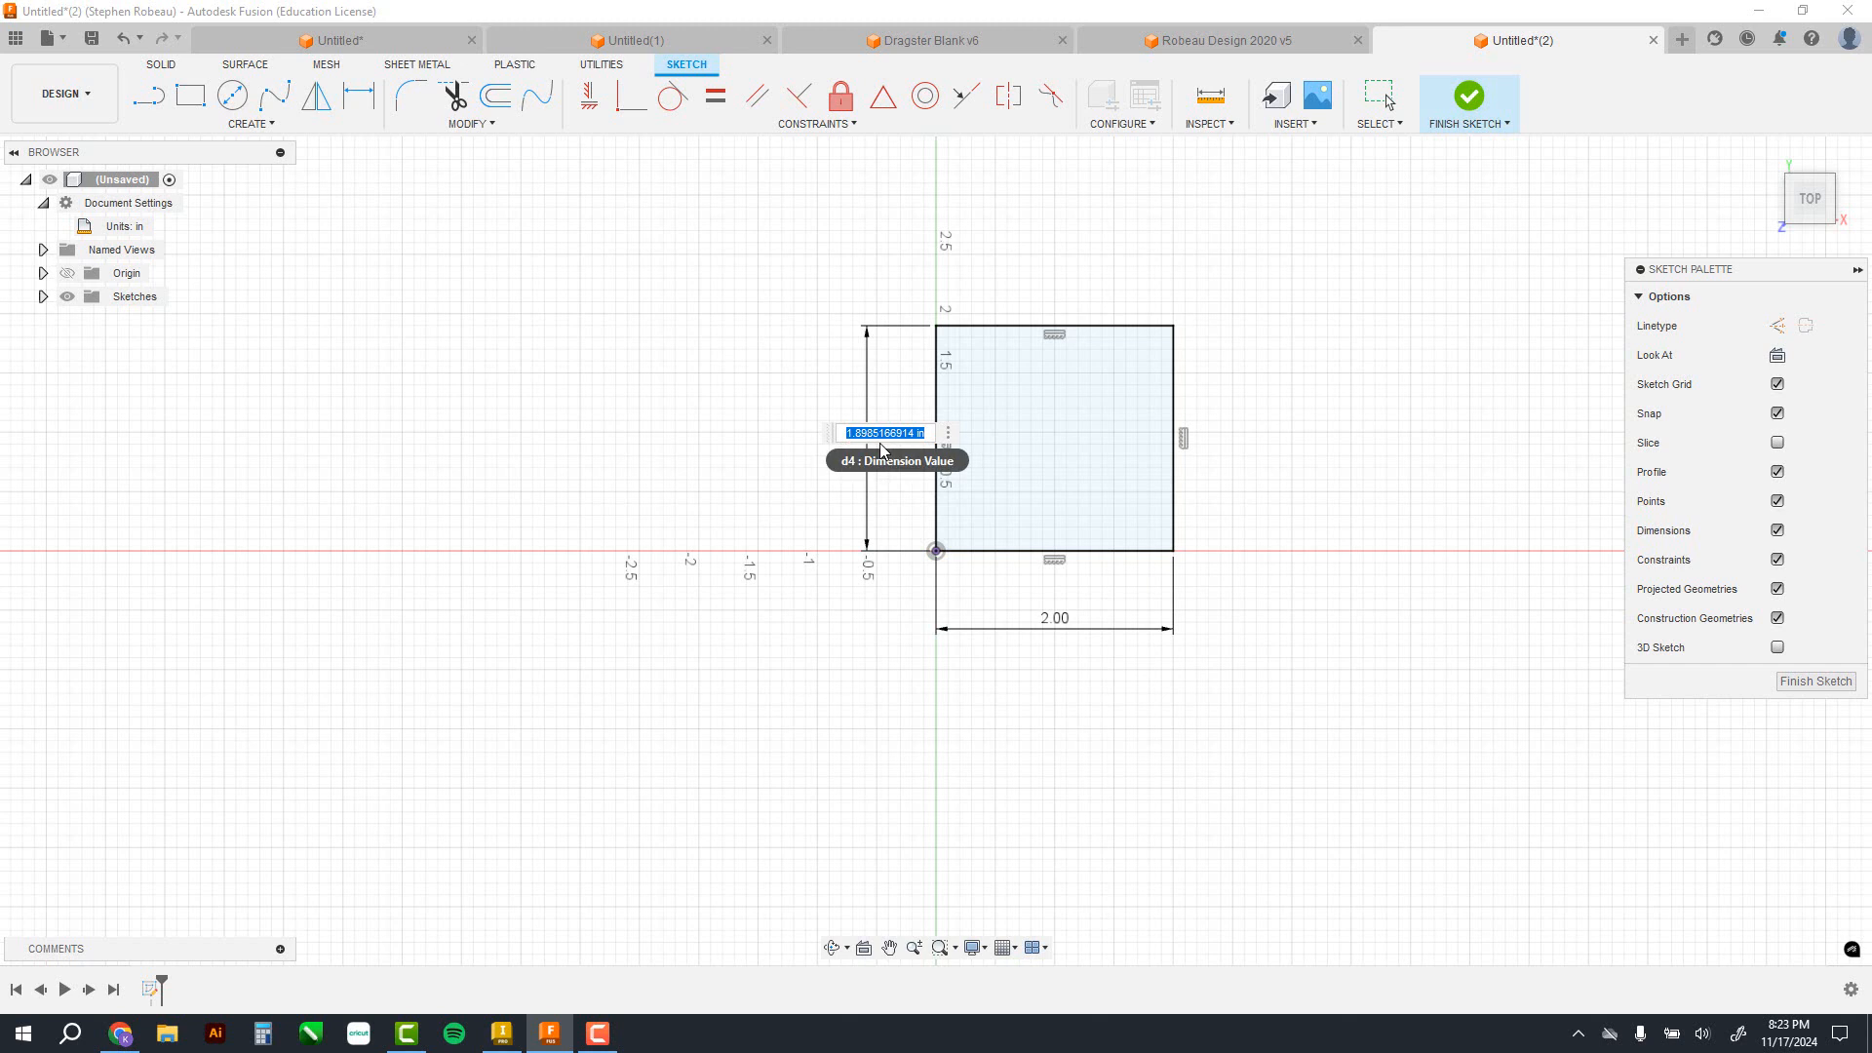
{"action": "type", "text": "2"}
{"action": "key", "text": "Return"}
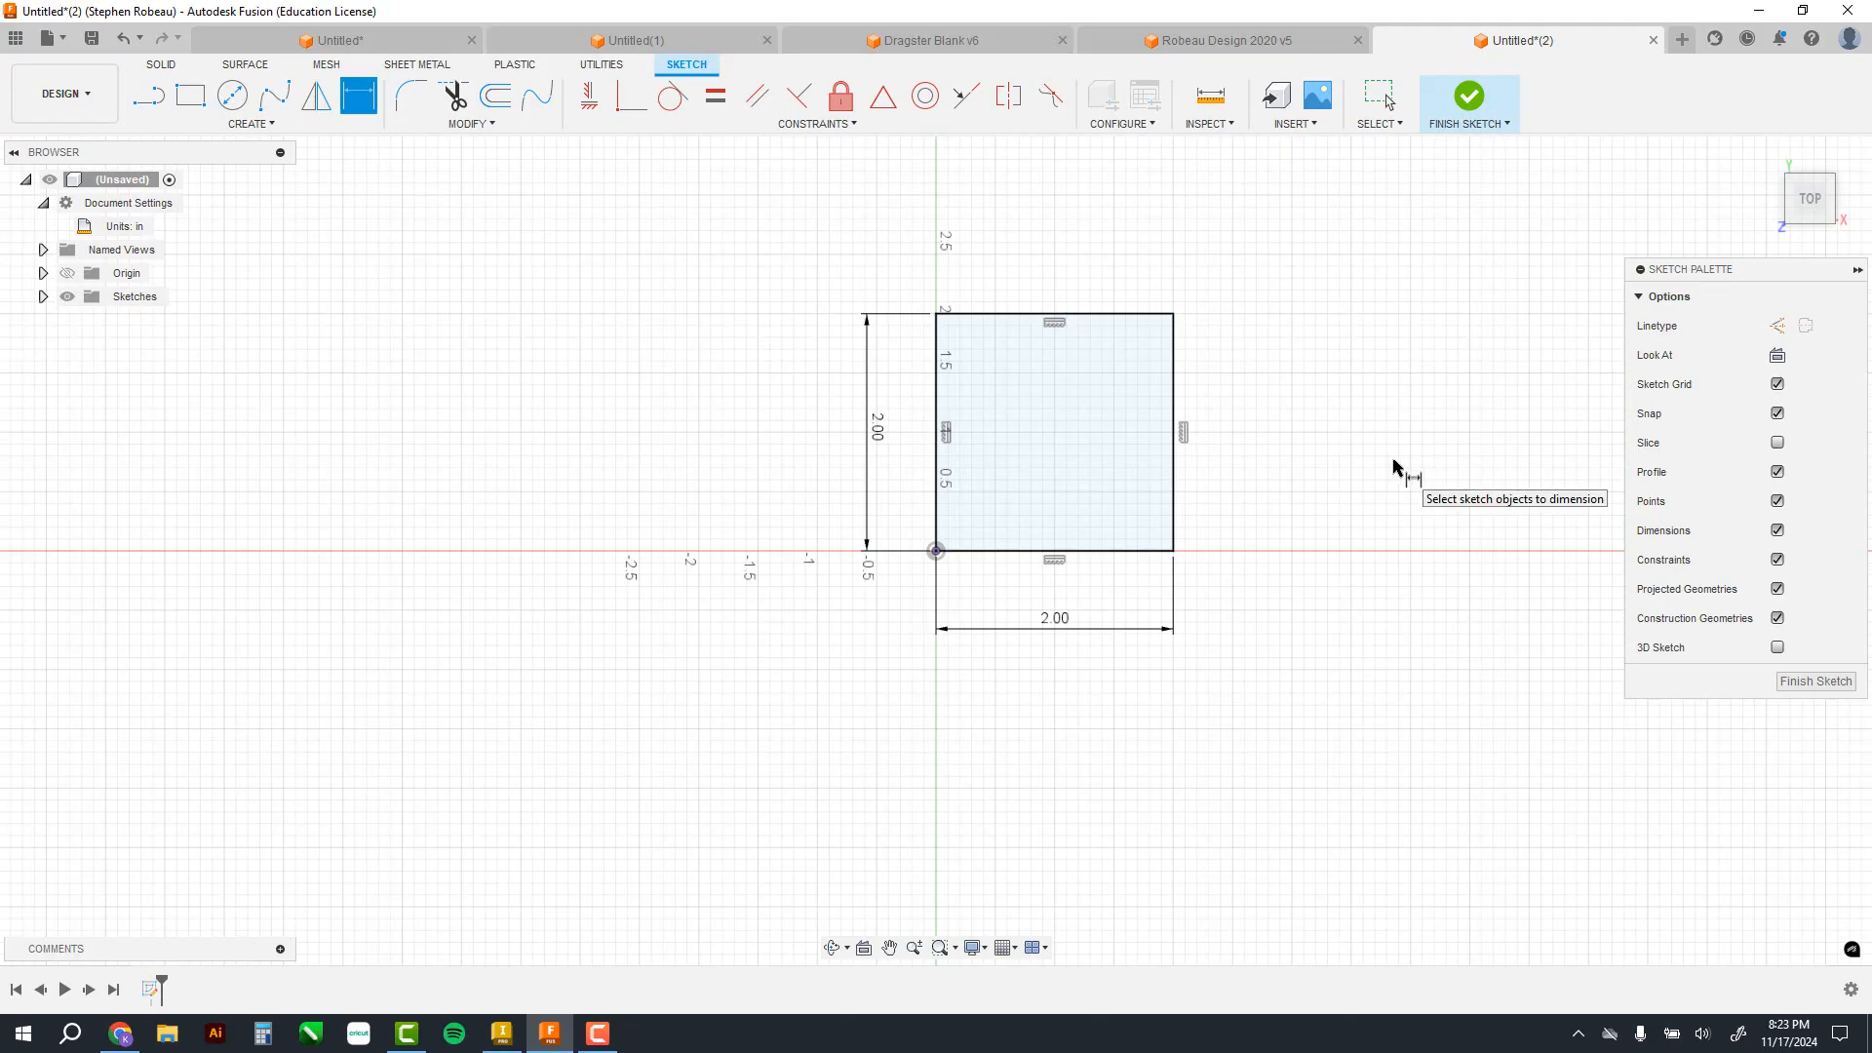
{"action": "left_click", "coordinate": [1470, 97]}
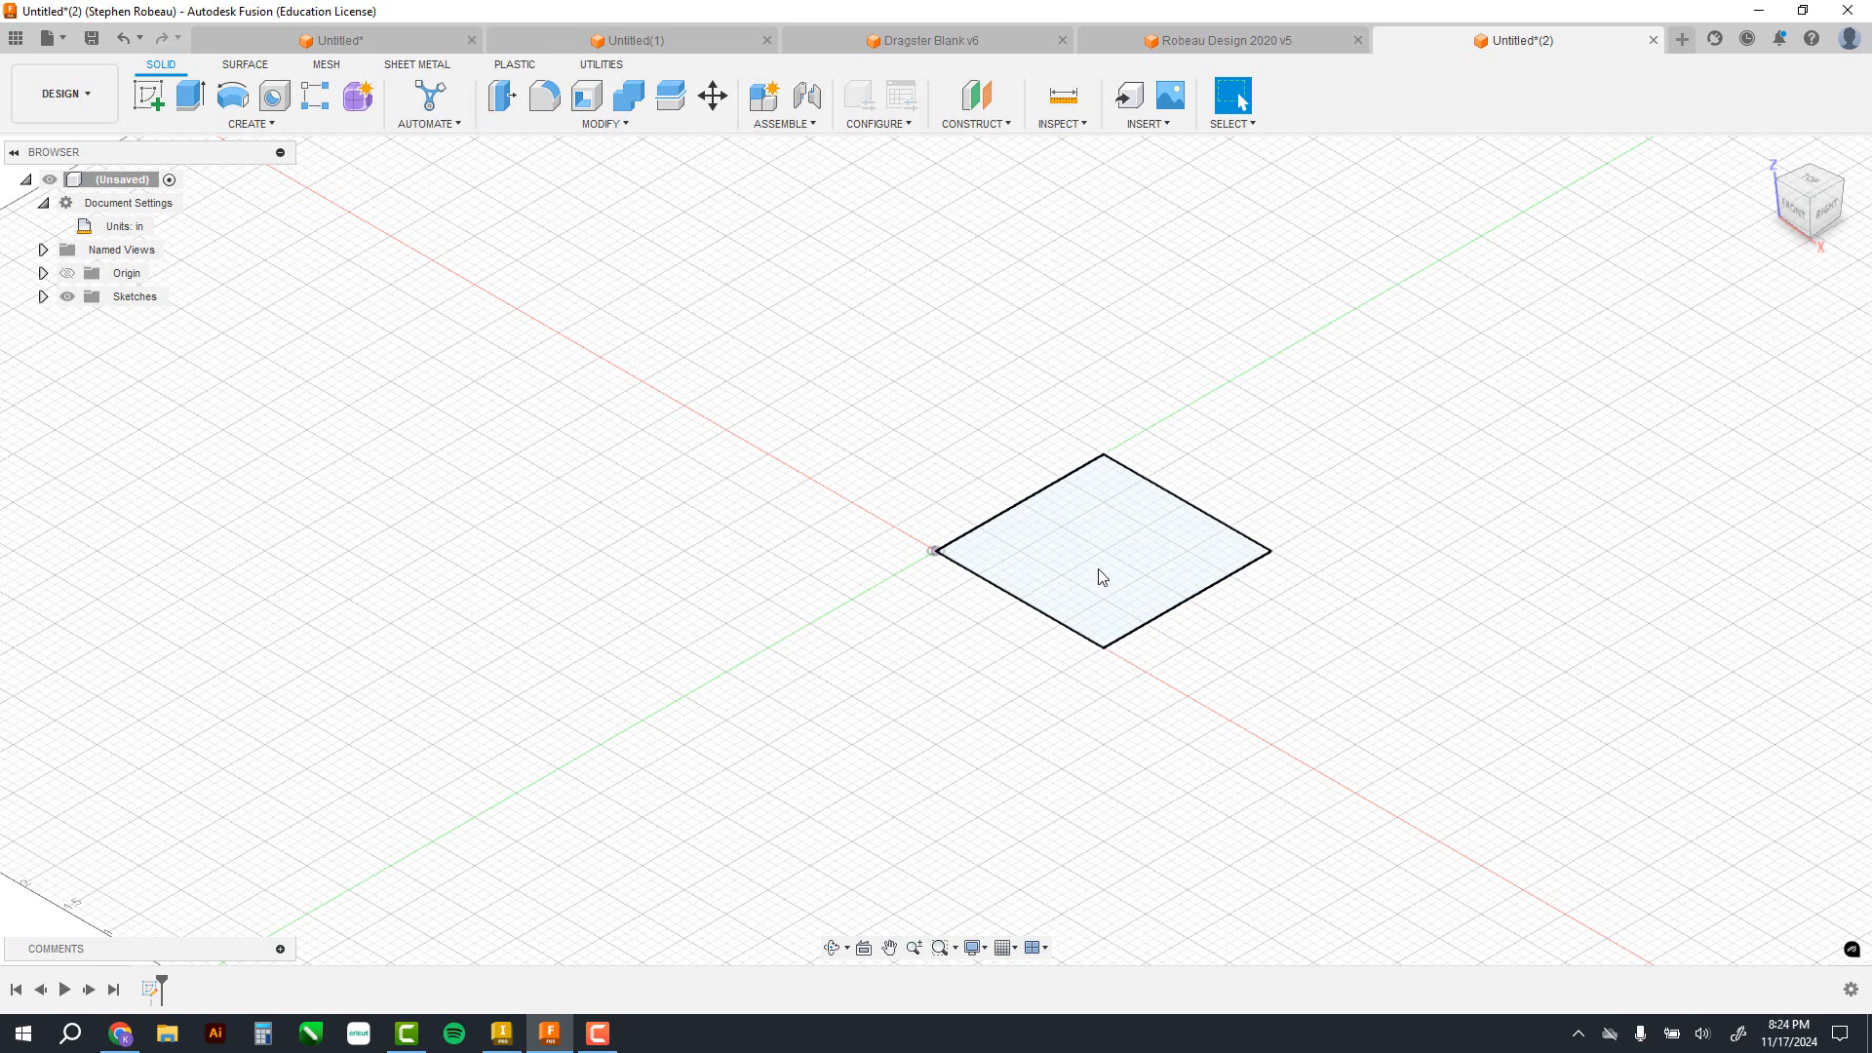
Step: Extrude the square profile 2 in upward as a new body
{"action": "left_click", "coordinate": [191, 97]}
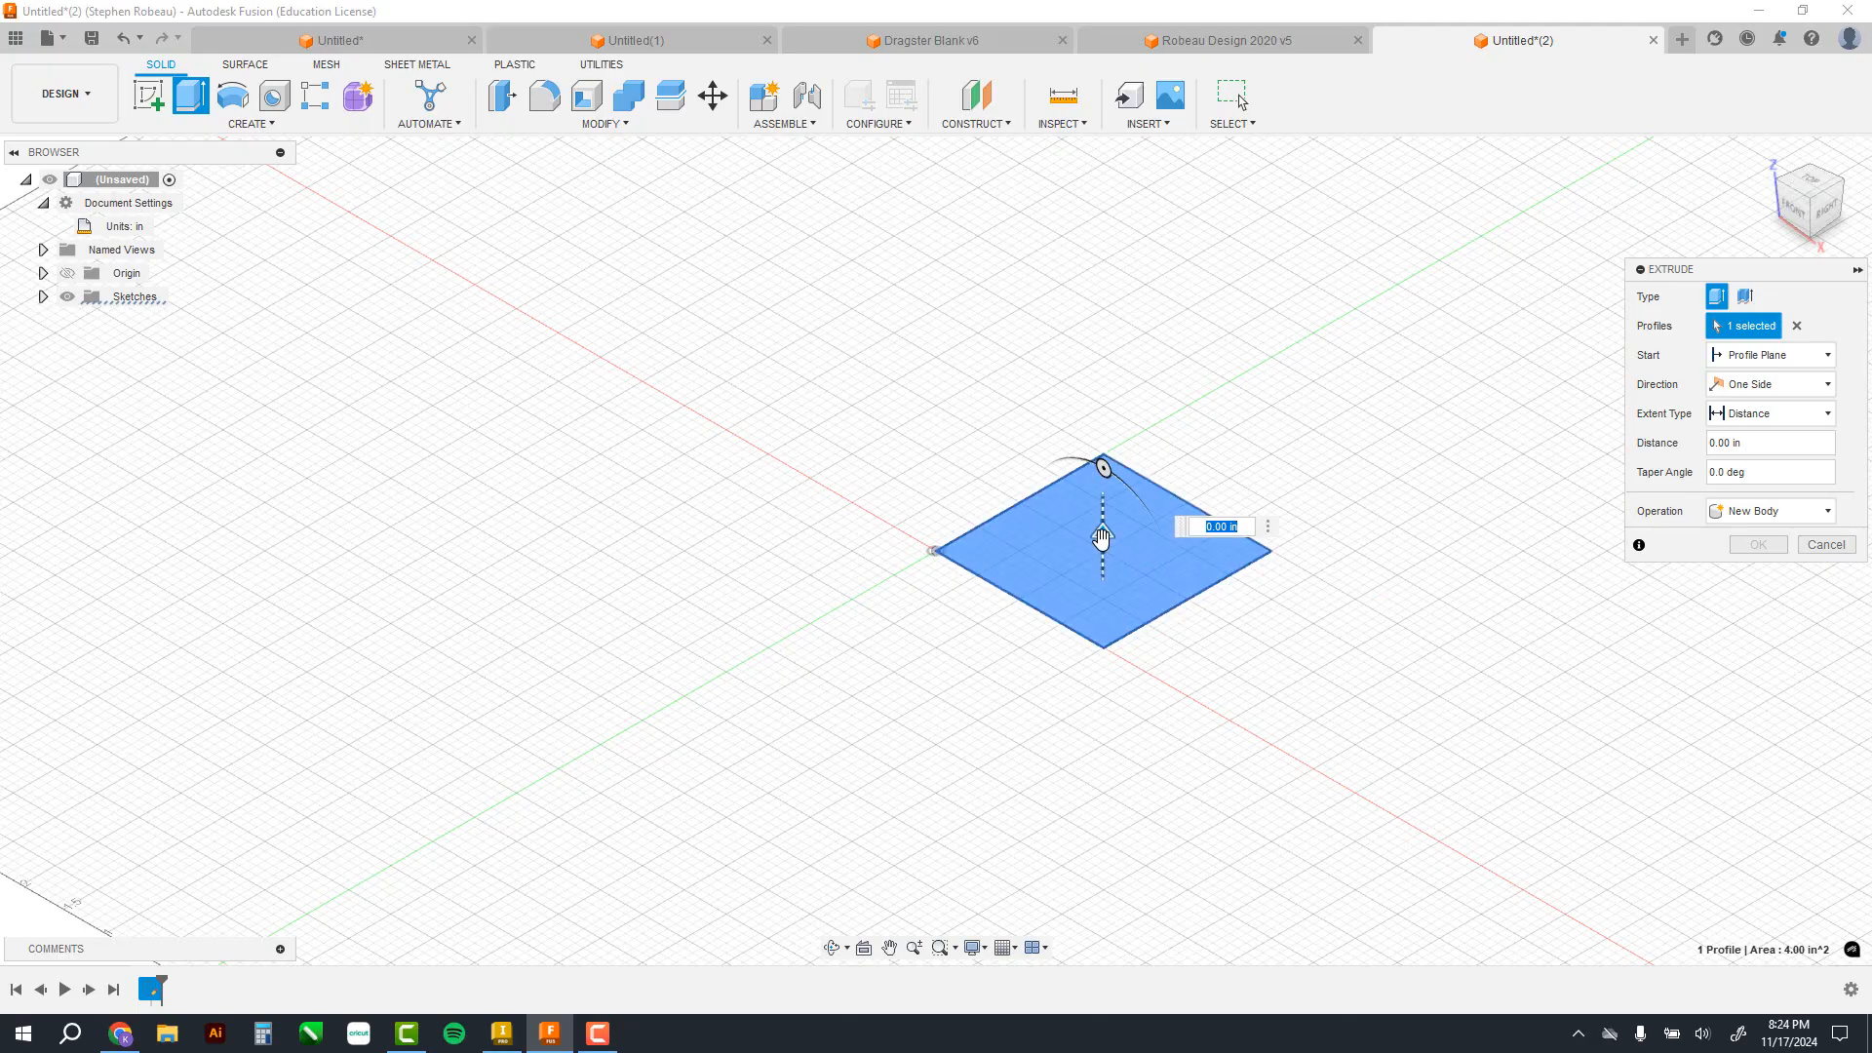
{"action": "left_click_drag", "start_coordinate": [1102, 536], "coordinate": [1099, 450]}
{"action": "left_click", "coordinate": [1256, 514]}
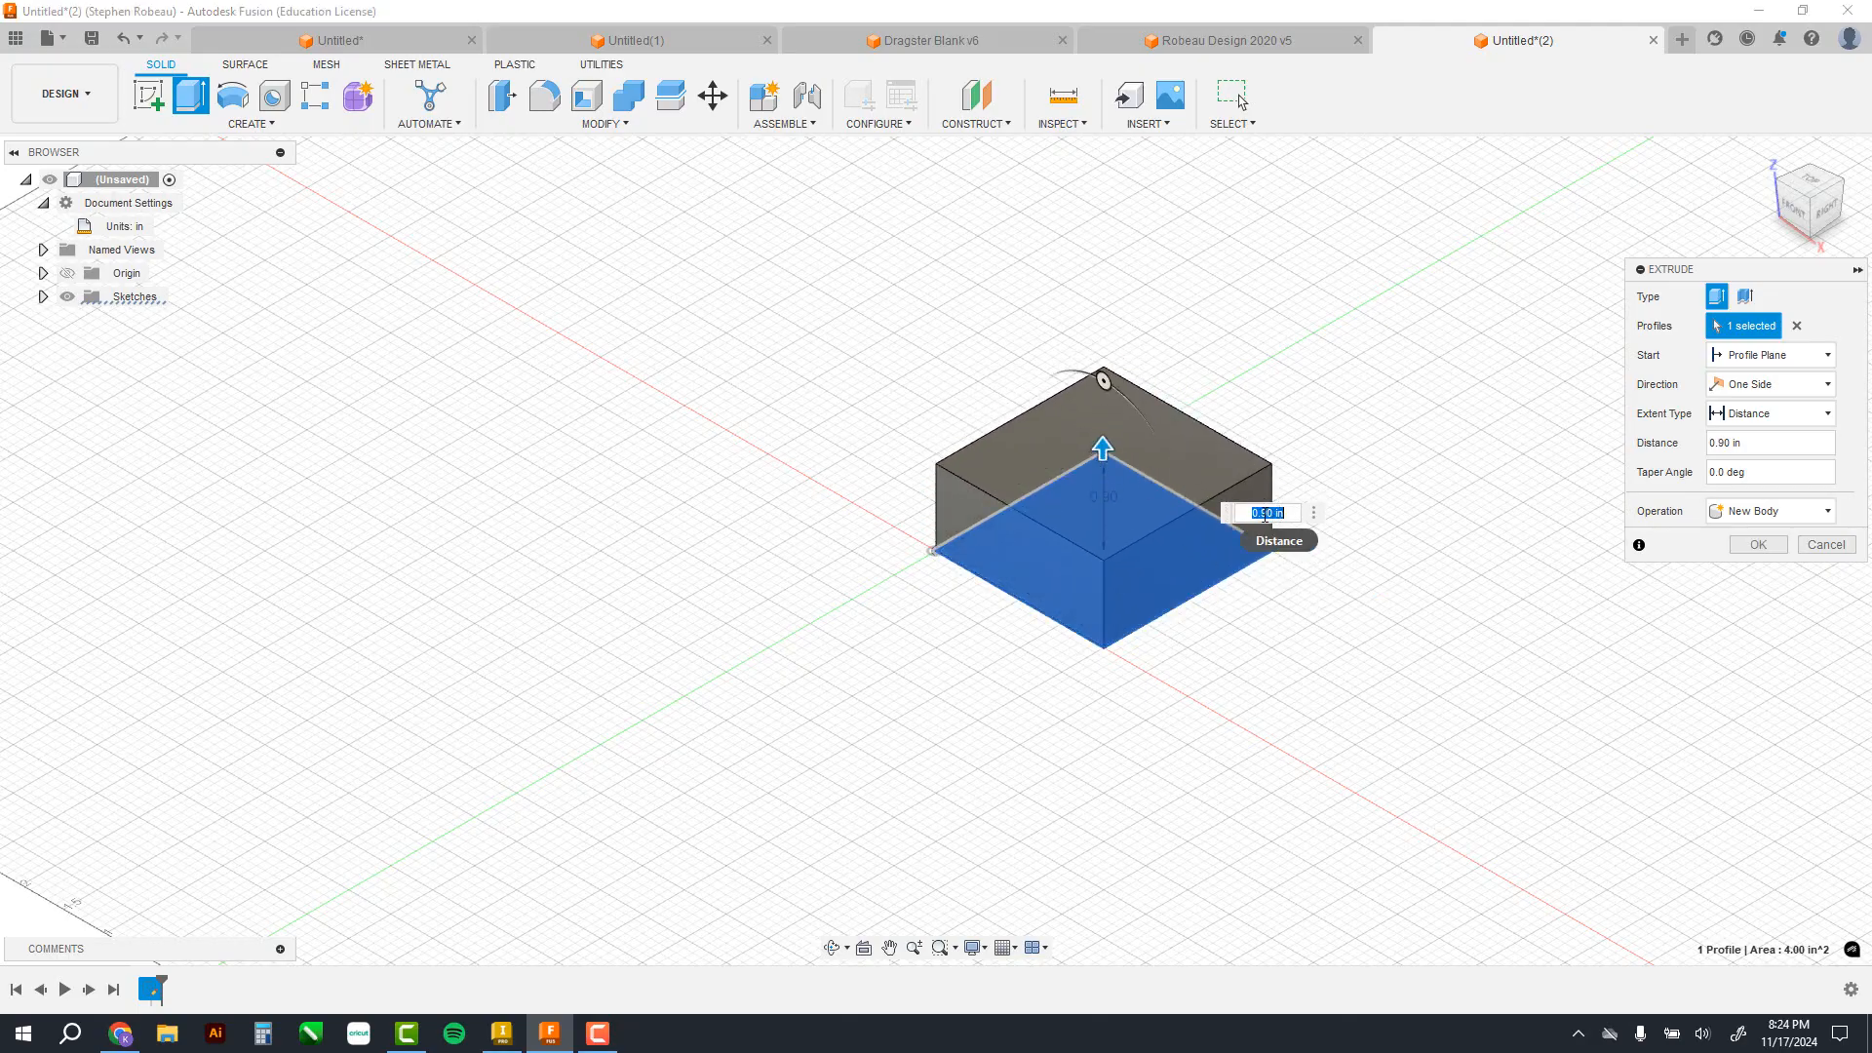
{"action": "type", "text": "2"}
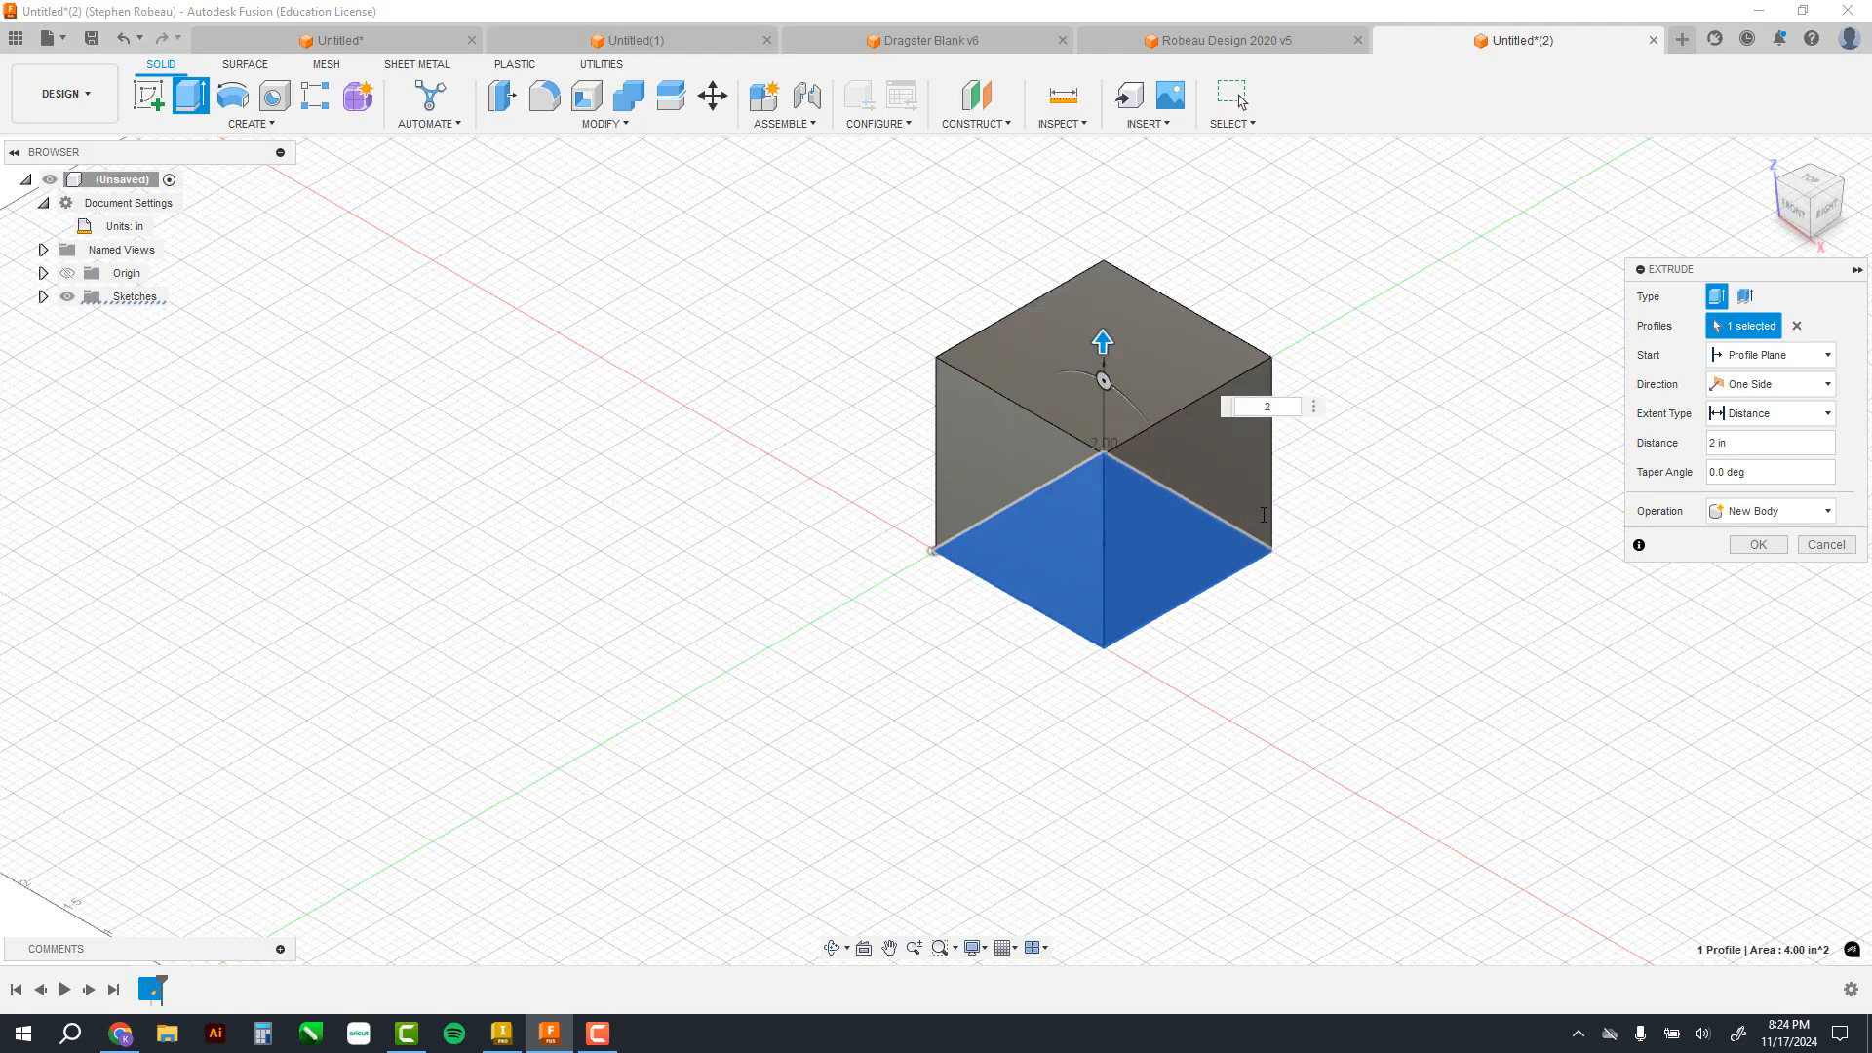
{"action": "key", "text": "Return"}
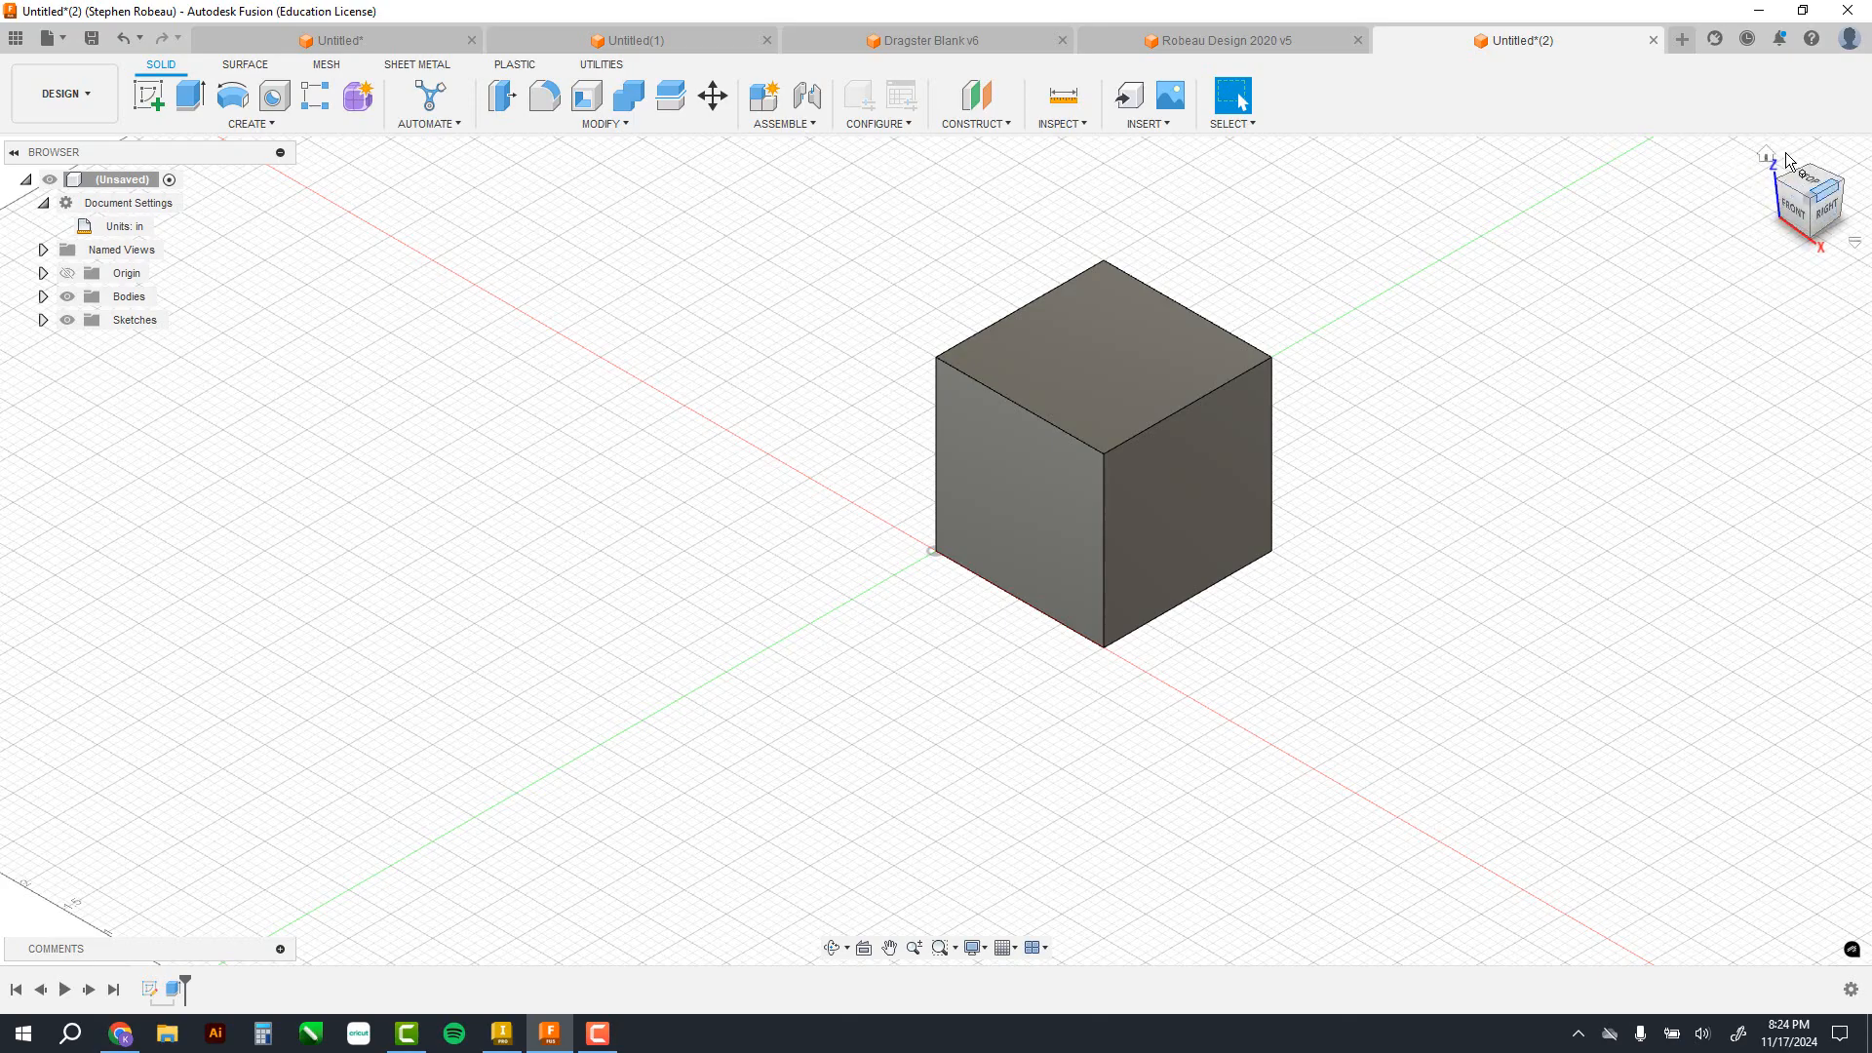
Step: View the cube straight on from the front and right, turn the right view a quarter turn, and restore the home view
{"action": "left_click", "coordinate": [1798, 212]}
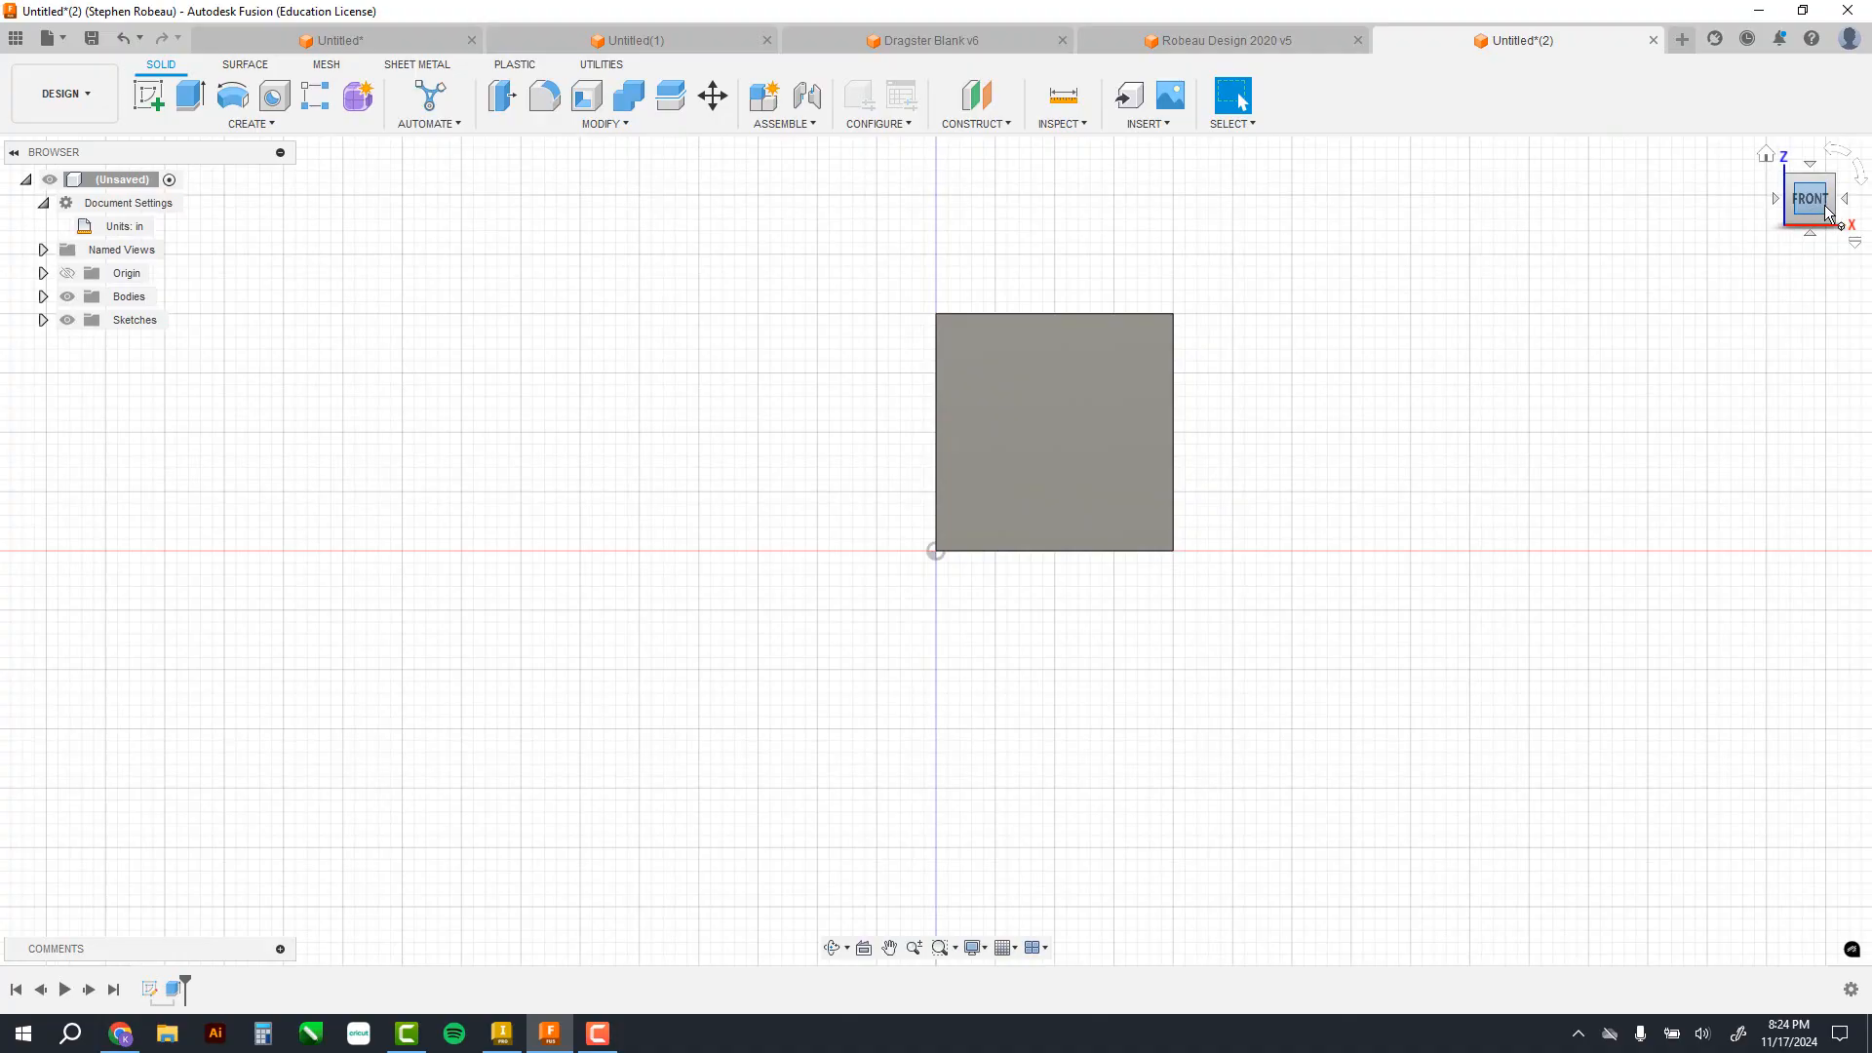
{"action": "left_click", "coordinate": [1846, 205]}
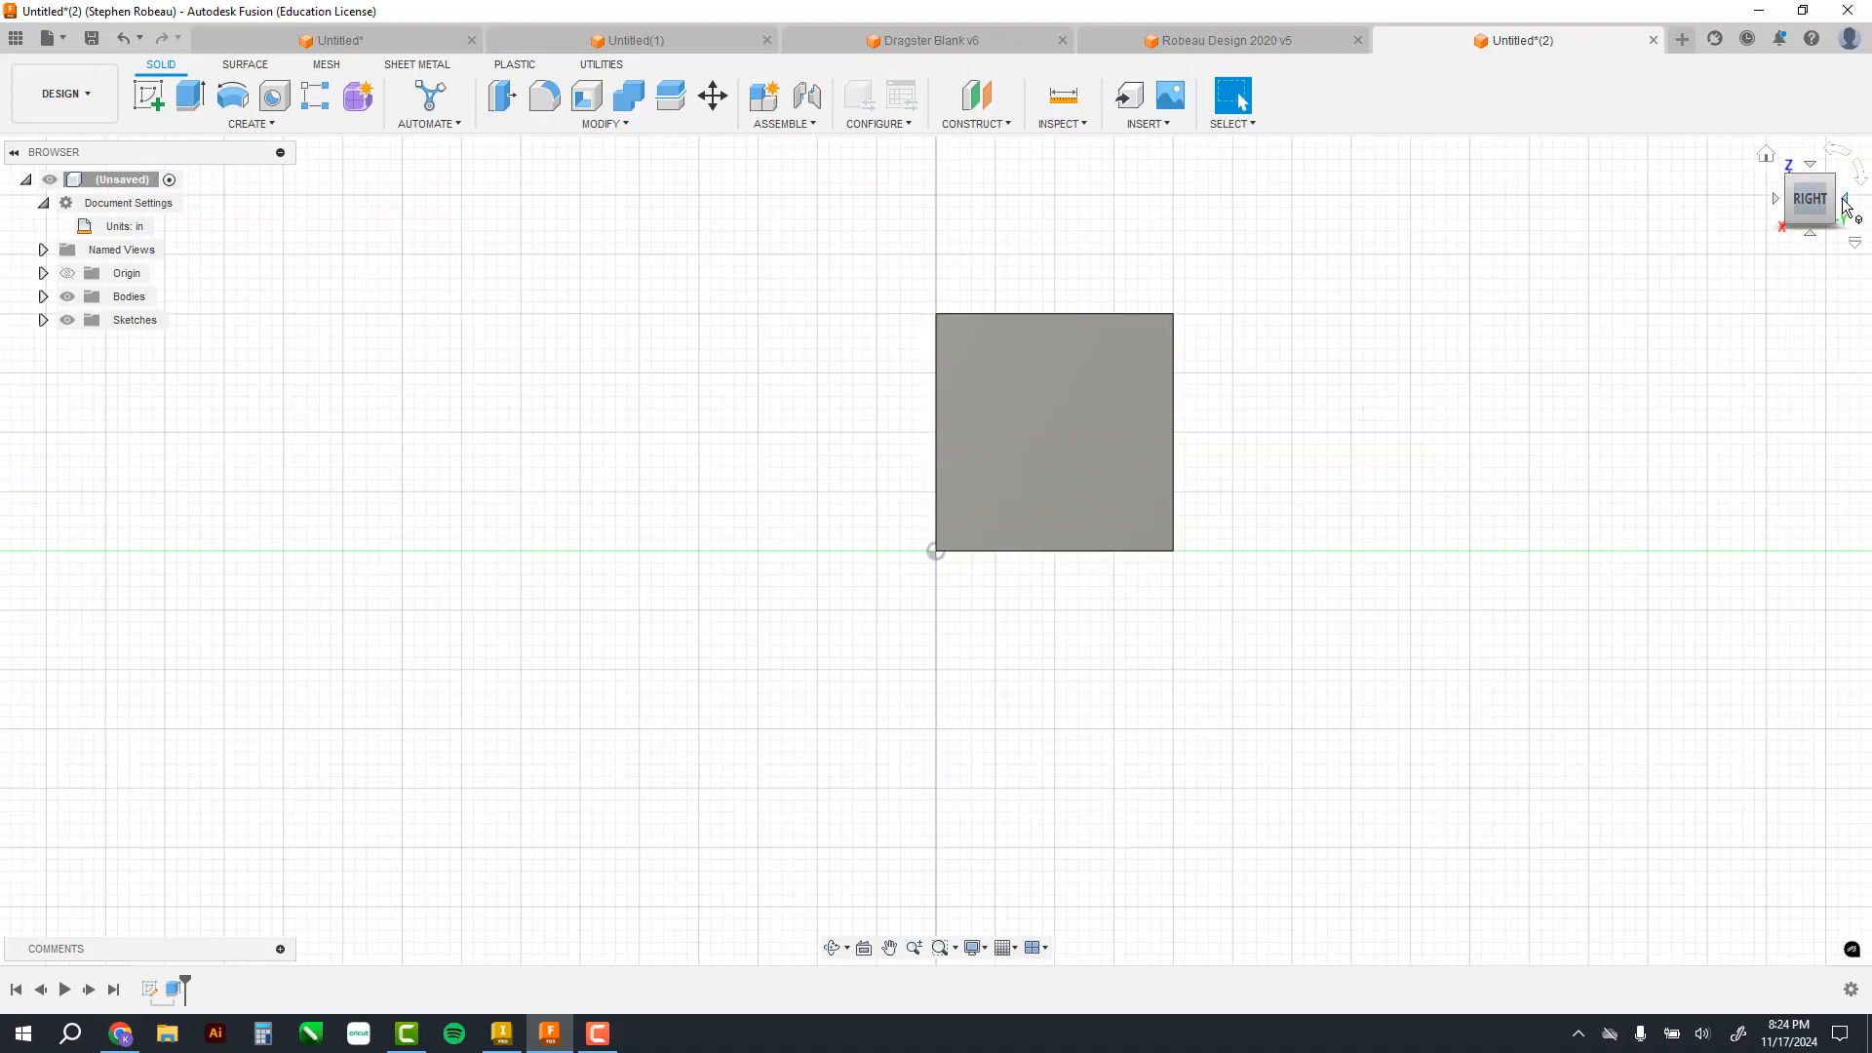
{"action": "left_click", "coordinate": [1841, 155]}
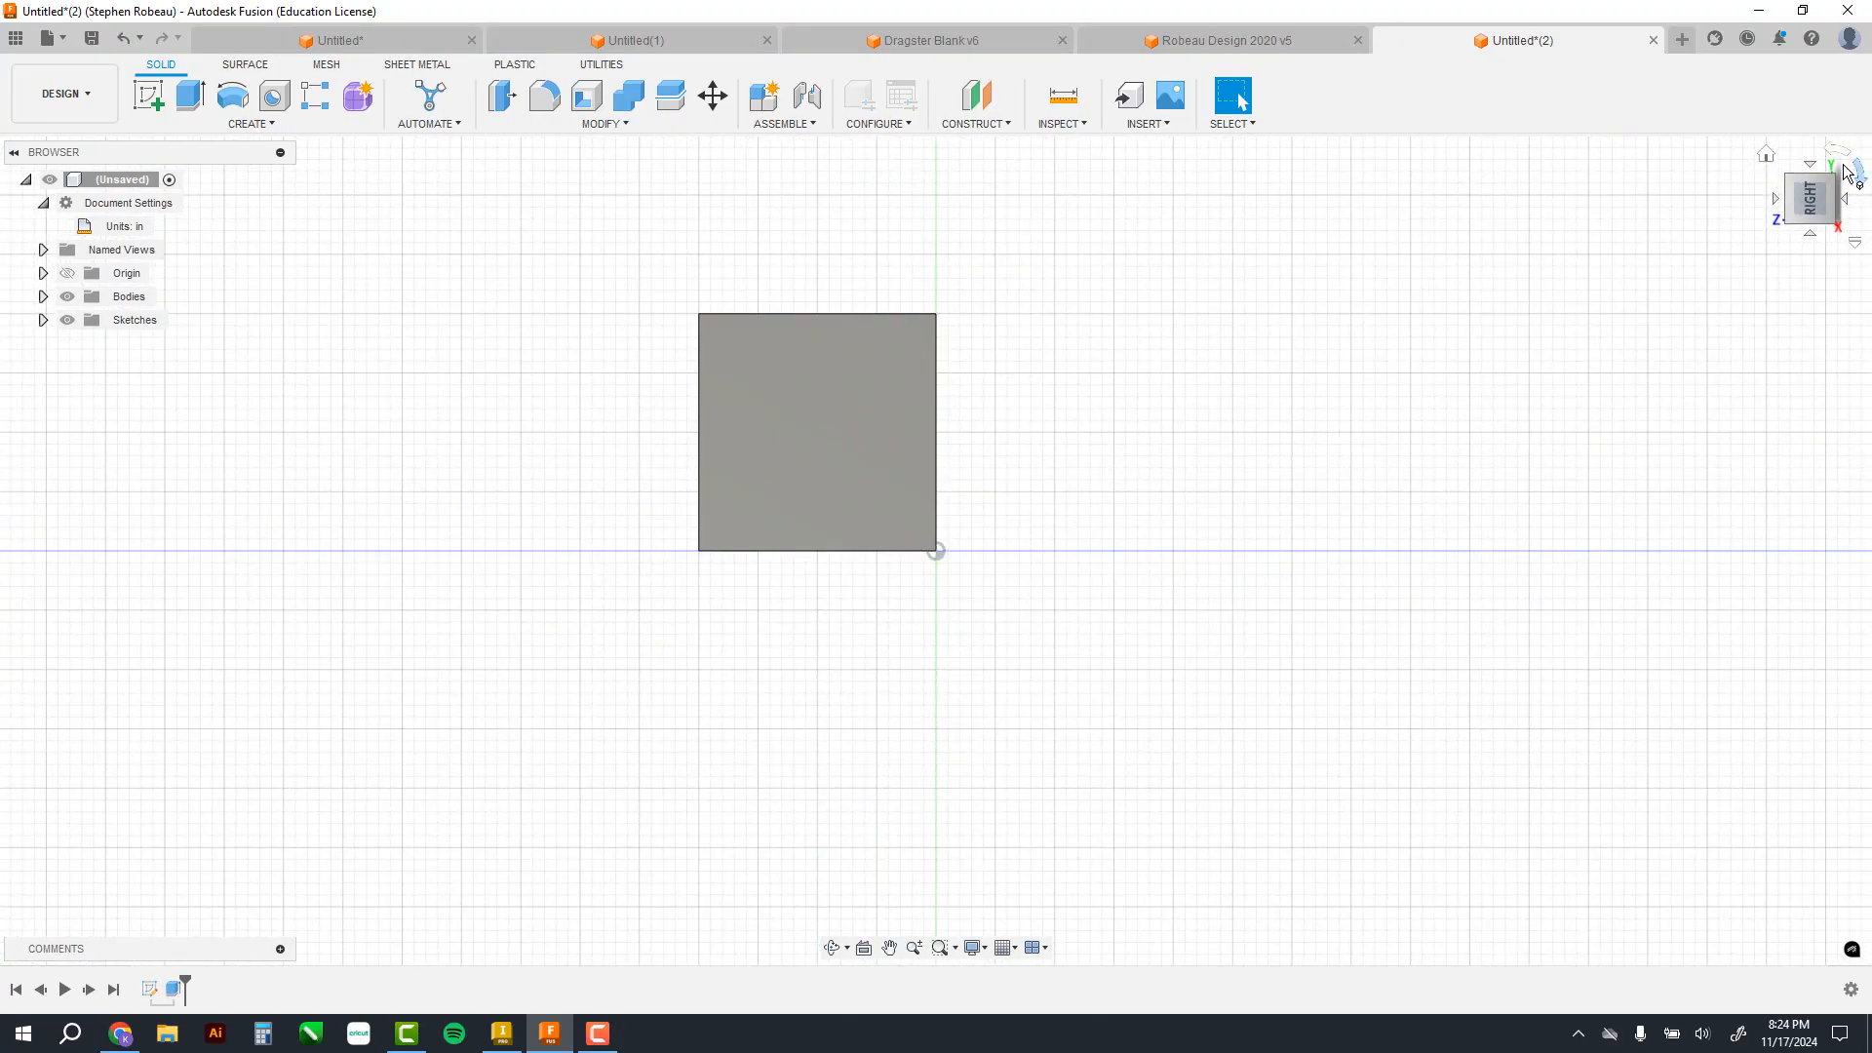
{"action": "left_click", "coordinate": [1767, 156]}
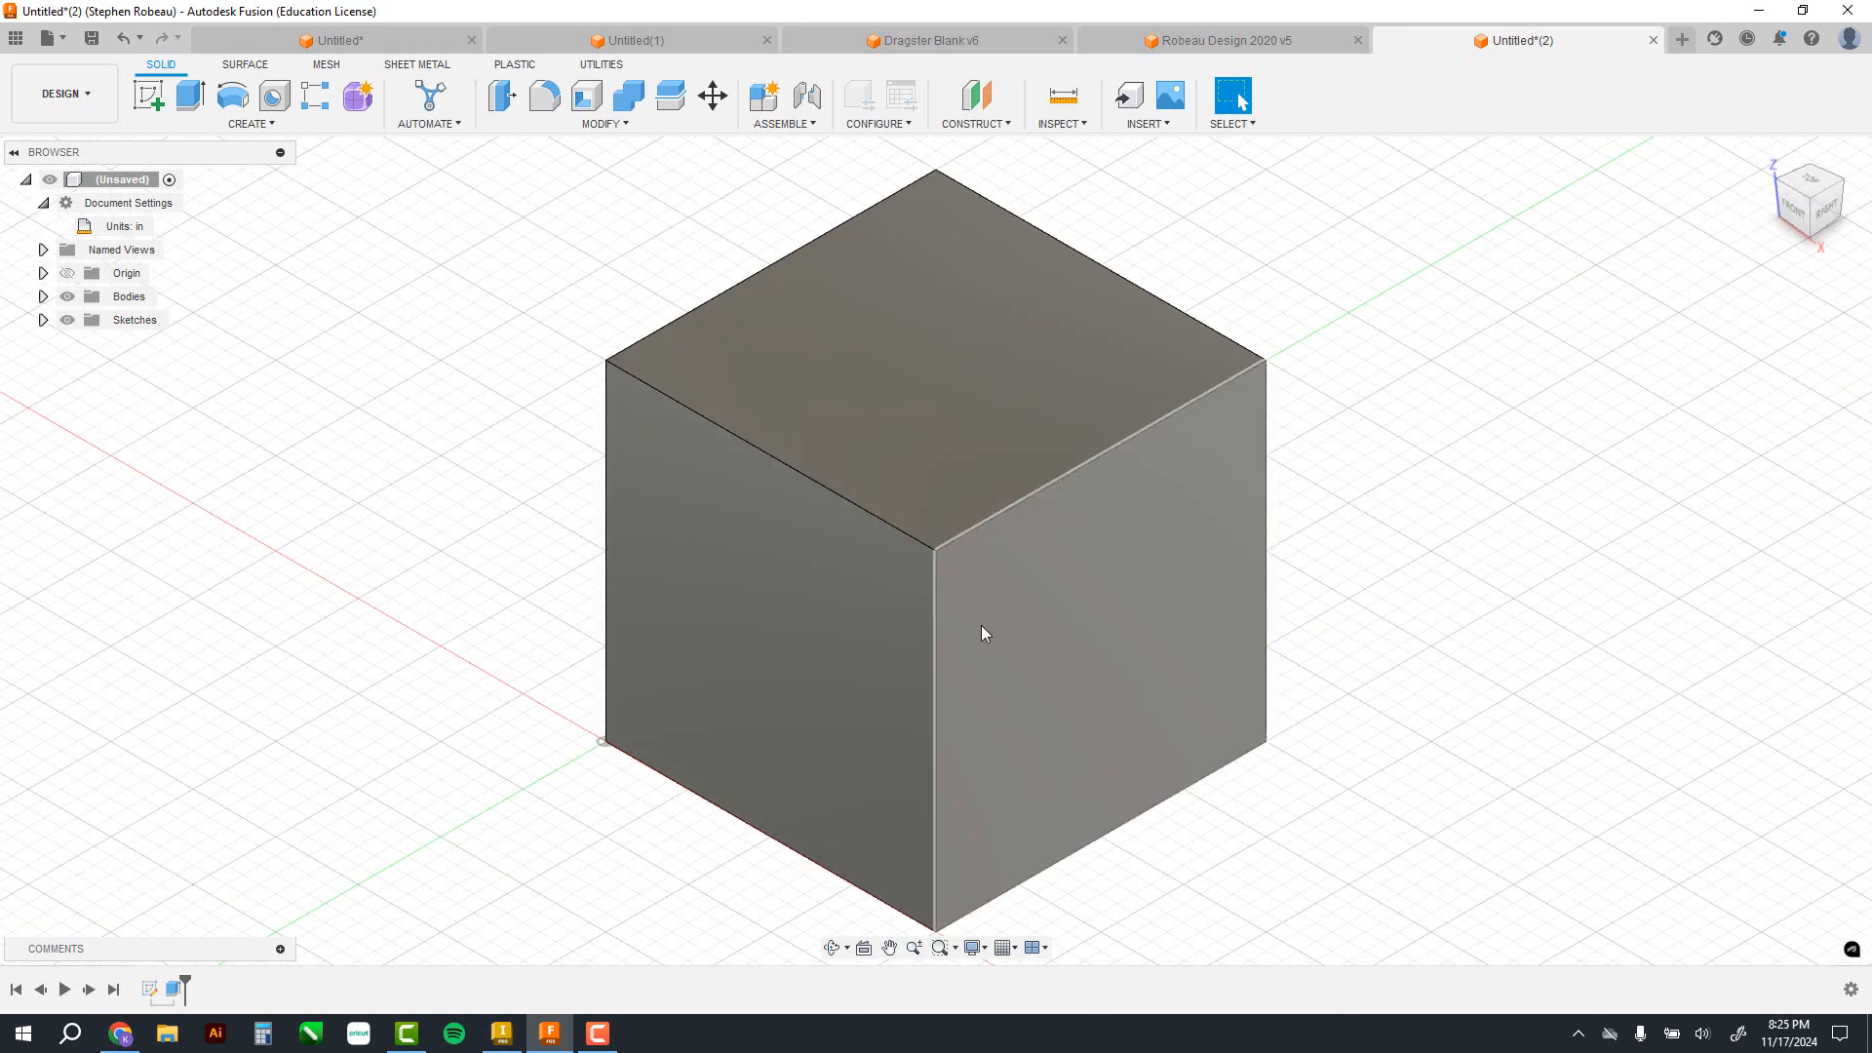
Step: Examine the cube up close, from farther away and from tilted angles, ending in the home view
{"action": "scroll", "coordinate": [952, 564], "scroll_direction": "up", "scroll_amount": 3}
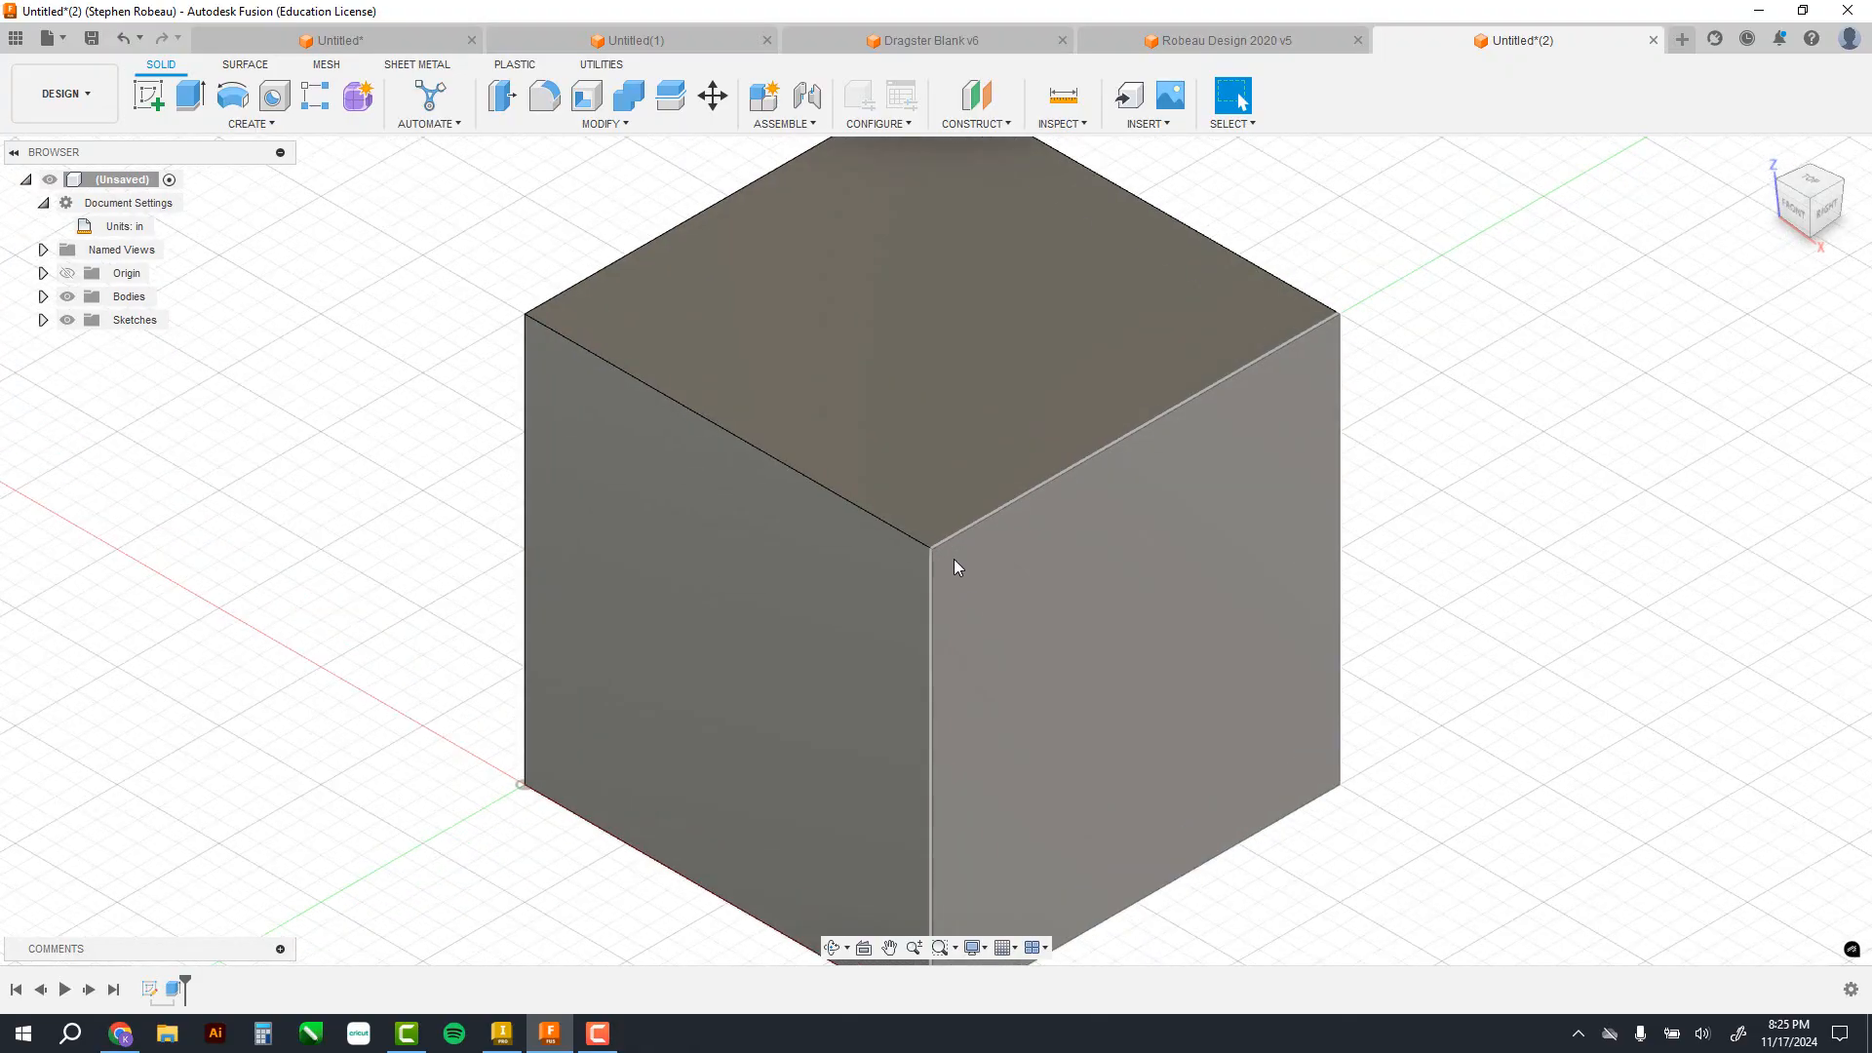
{"action": "scroll", "coordinate": [953, 564], "scroll_direction": "down", "scroll_amount": 4}
{"action": "scroll", "coordinate": [955, 565], "scroll_direction": "up", "scroll_amount": 2}
{"action": "scroll", "coordinate": [956, 561], "scroll_direction": "down", "scroll_amount": 2}
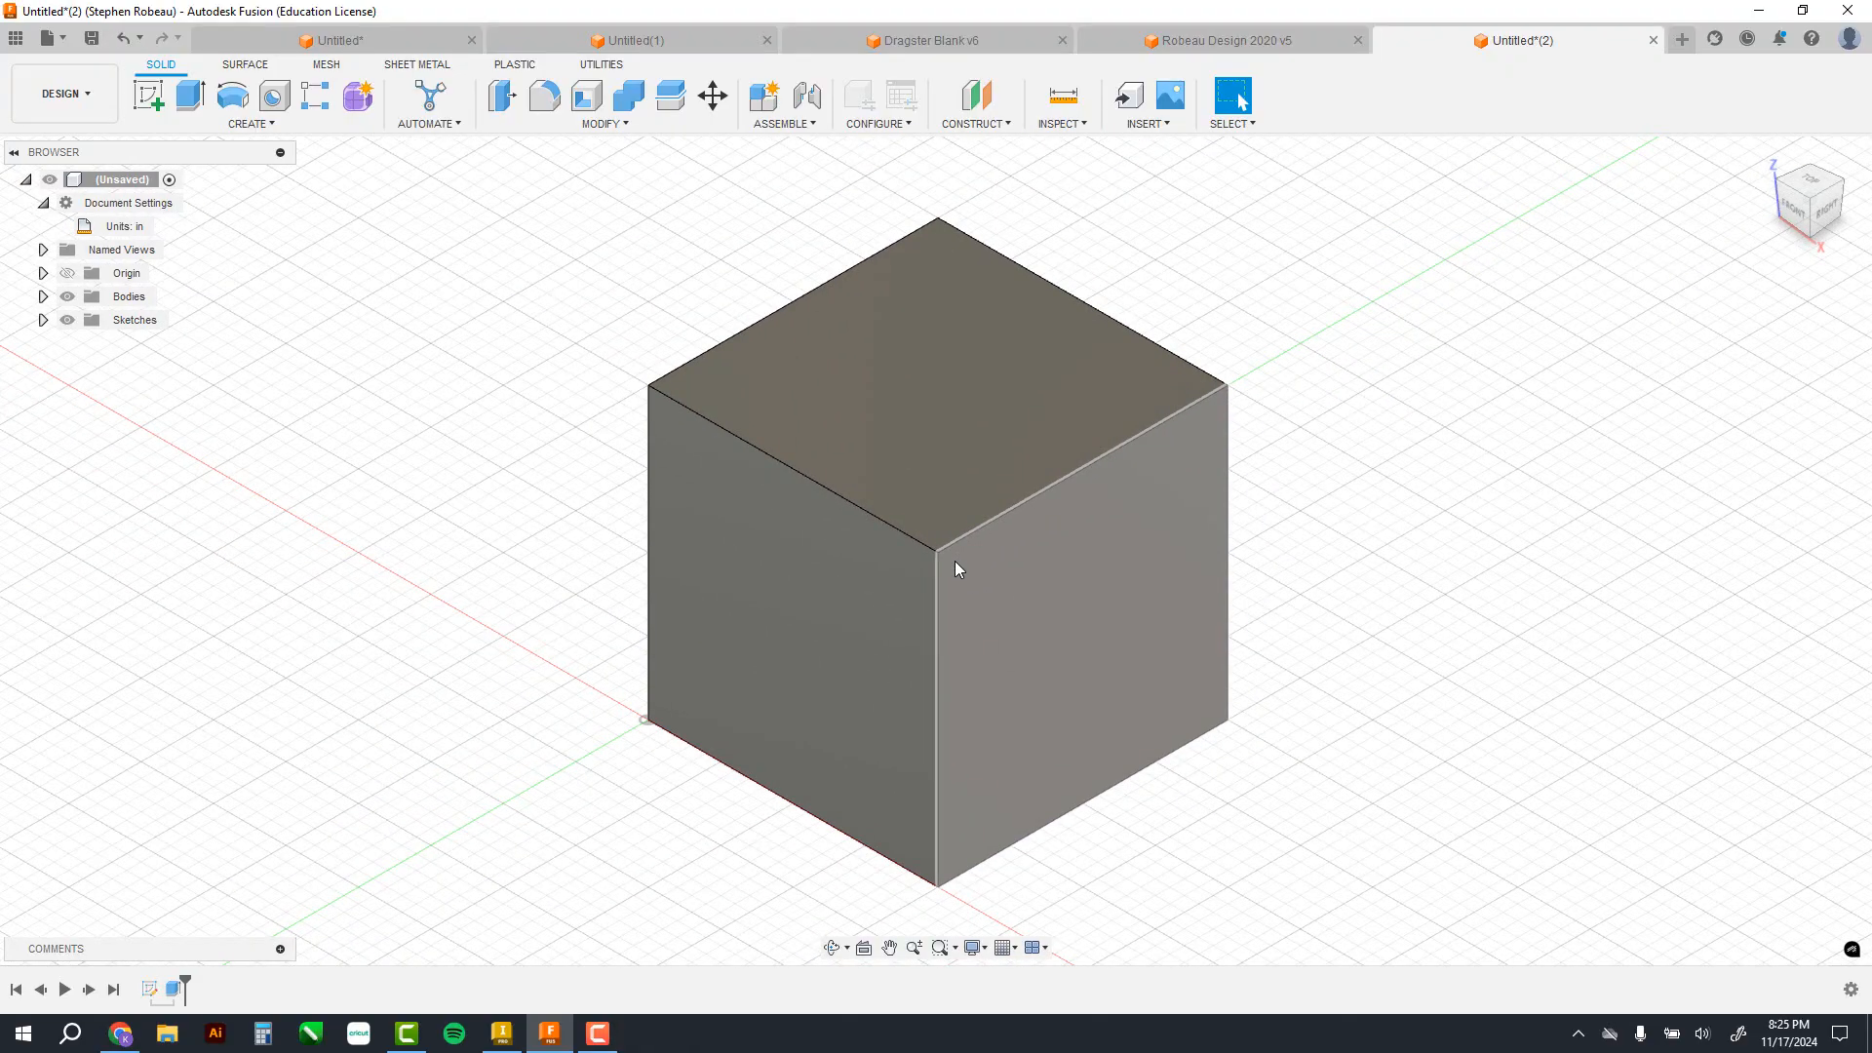
{"action": "scroll", "coordinate": [955, 561], "scroll_direction": "up", "scroll_amount": 3}
{"action": "scroll", "coordinate": [955, 562], "scroll_direction": "down", "scroll_amount": 3}
{"action": "scroll", "coordinate": [953, 563], "scroll_direction": "up", "scroll_amount": 1}
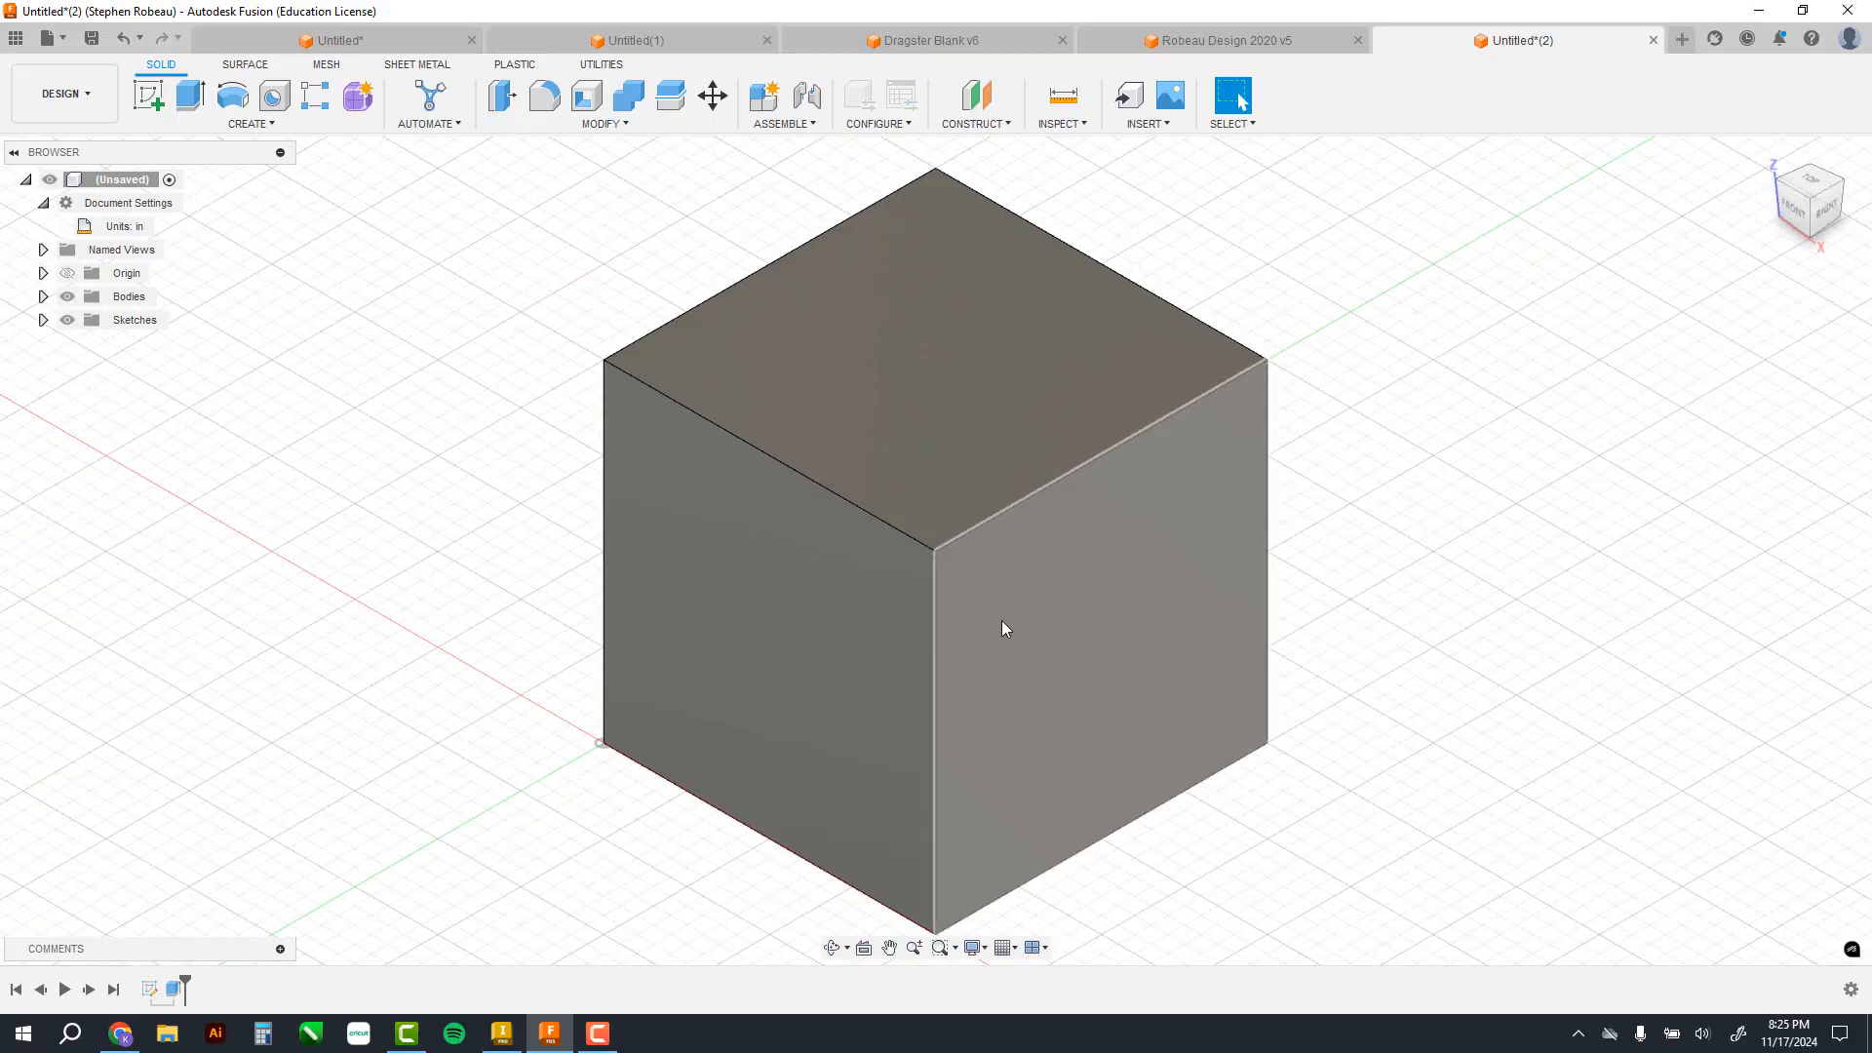
{"action": "mouse_move", "coordinate": [995, 621]}
{"action": "middle_mouse_down"}
{"action": "mouse_move", "coordinate": [823, 615]}
{"action": "mouse_move", "coordinate": [1079, 648]}
{"action": "mouse_move", "coordinate": [791, 619]}
{"action": "mouse_move", "coordinate": [1121, 631]}
{"action": "mouse_move", "coordinate": [1007, 628]}
{"action": "middle_mouse_up"}
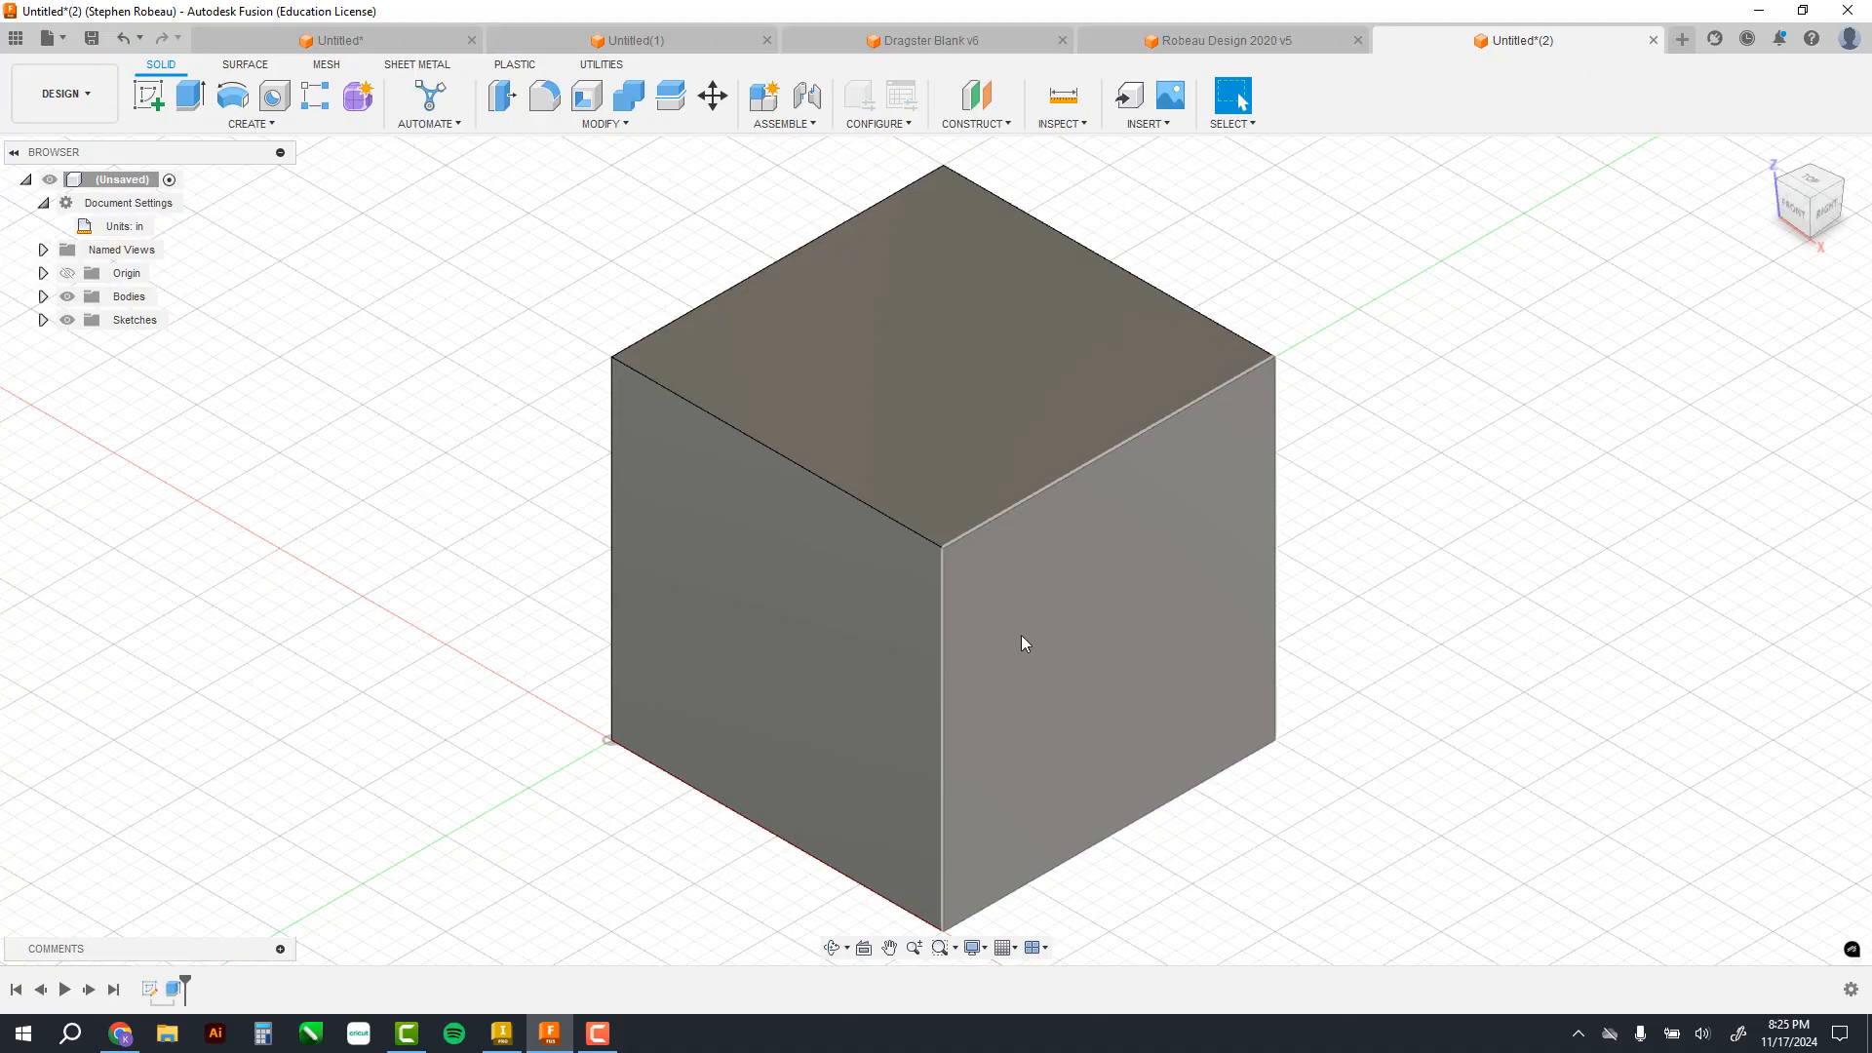
{"action": "middle_click_drag", "start_coordinate": [1020, 638], "coordinate": [1162, 752], "text": "shift"}
{"action": "middle_click_drag", "start_coordinate": [1124, 780], "coordinate": [1178, 686], "text": "shift"}
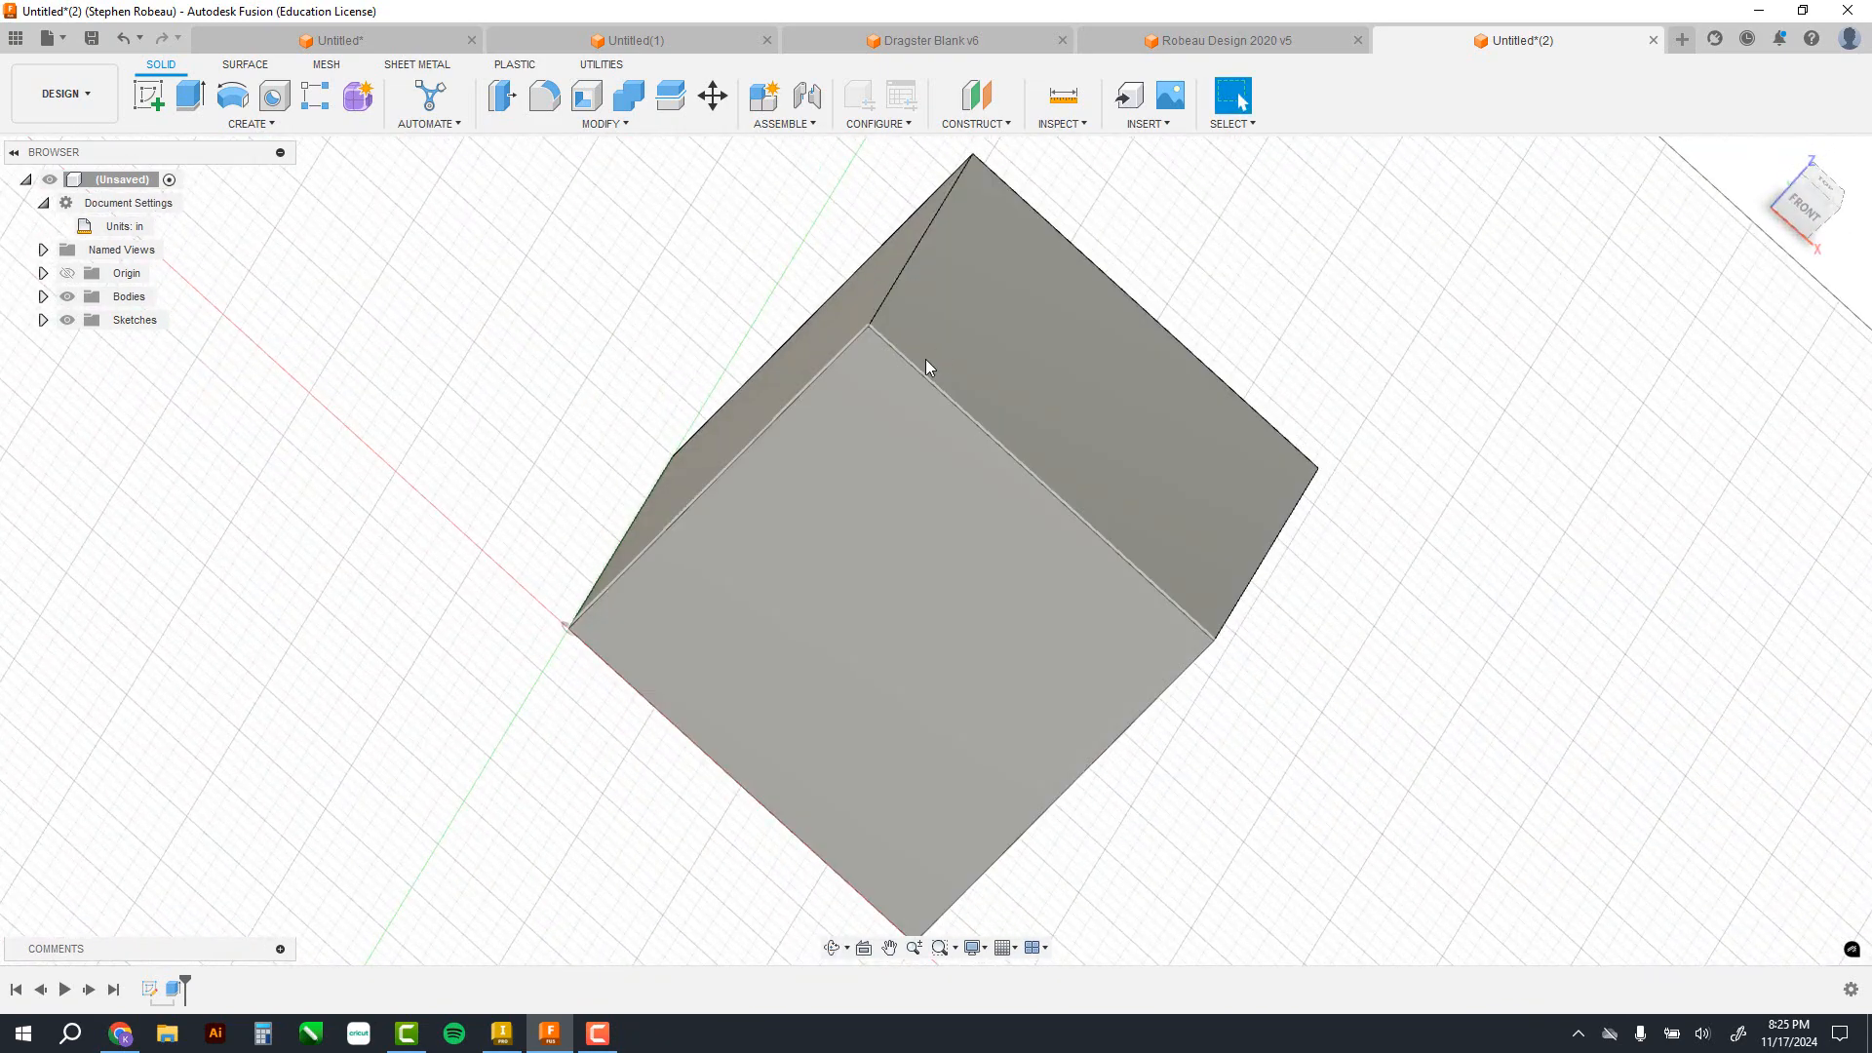
{"action": "left_click", "coordinate": [1766, 154]}
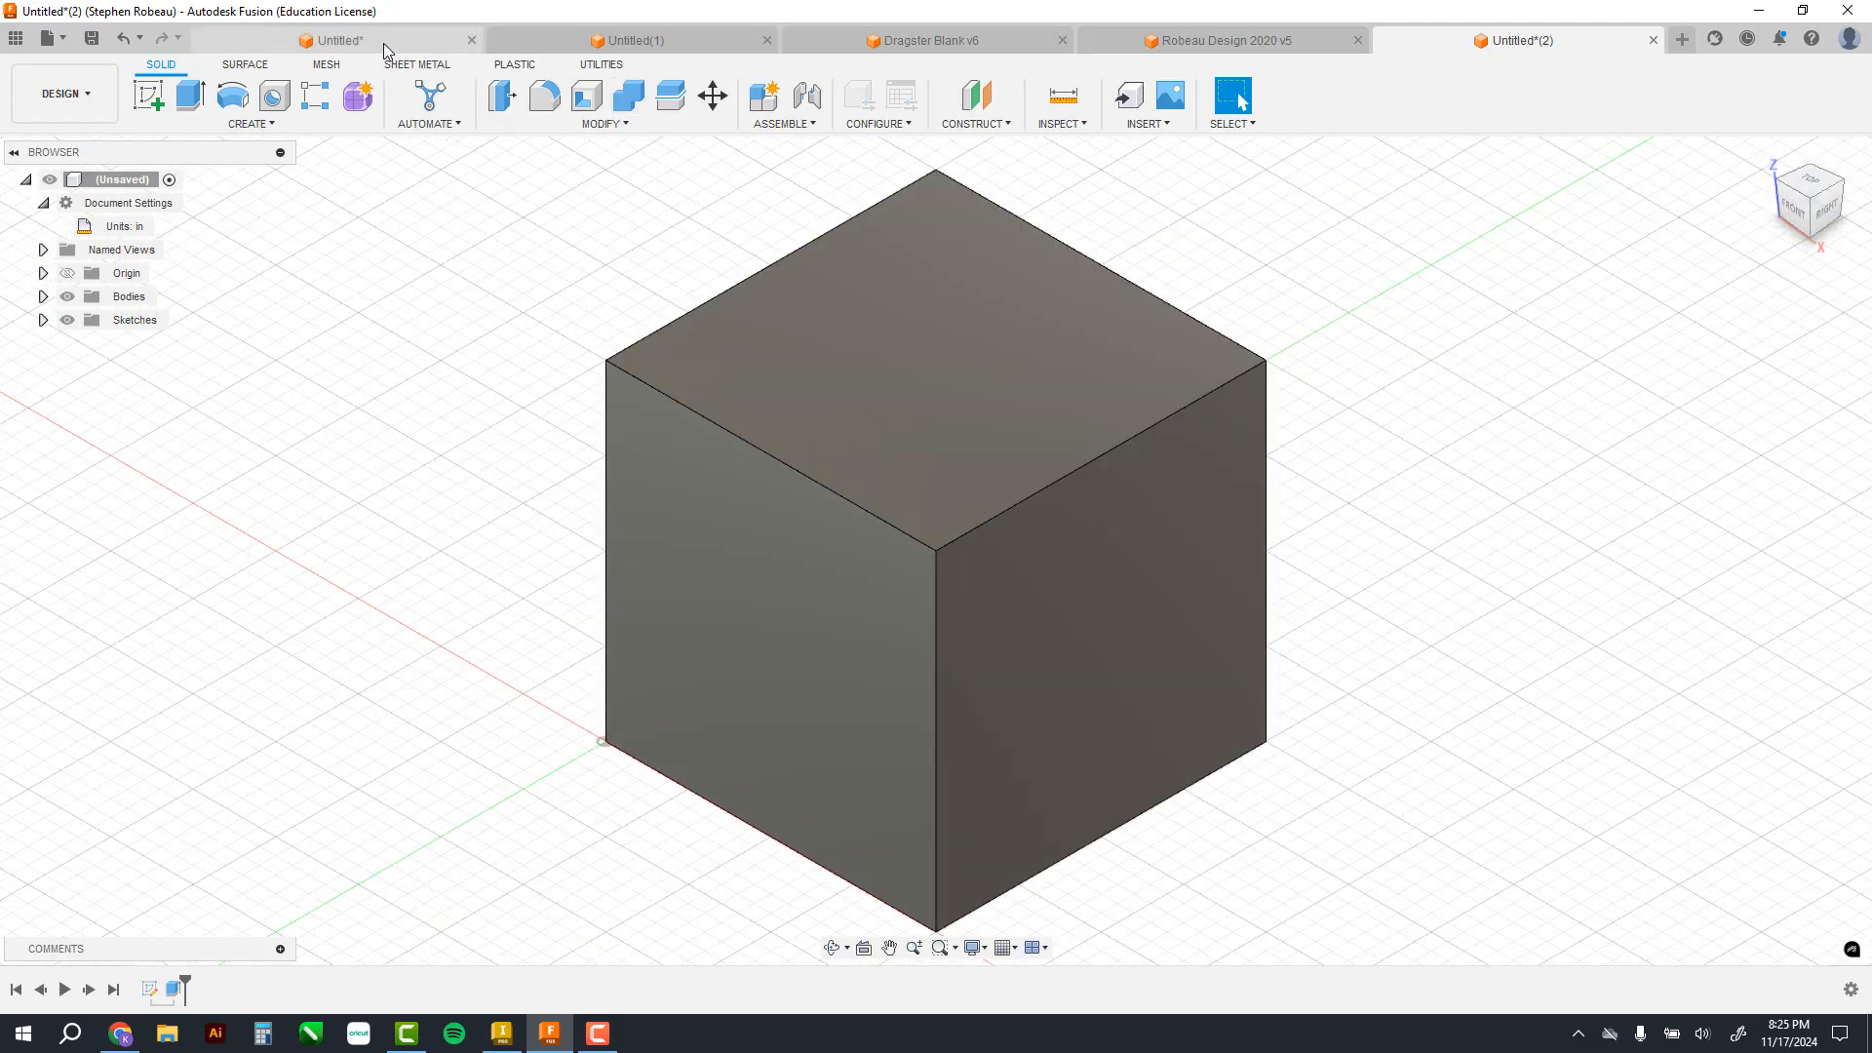
Step: Check the round boss on the example cube and start a sketch on the new cube's front face
{"action": "left_click", "coordinate": [380, 41]}
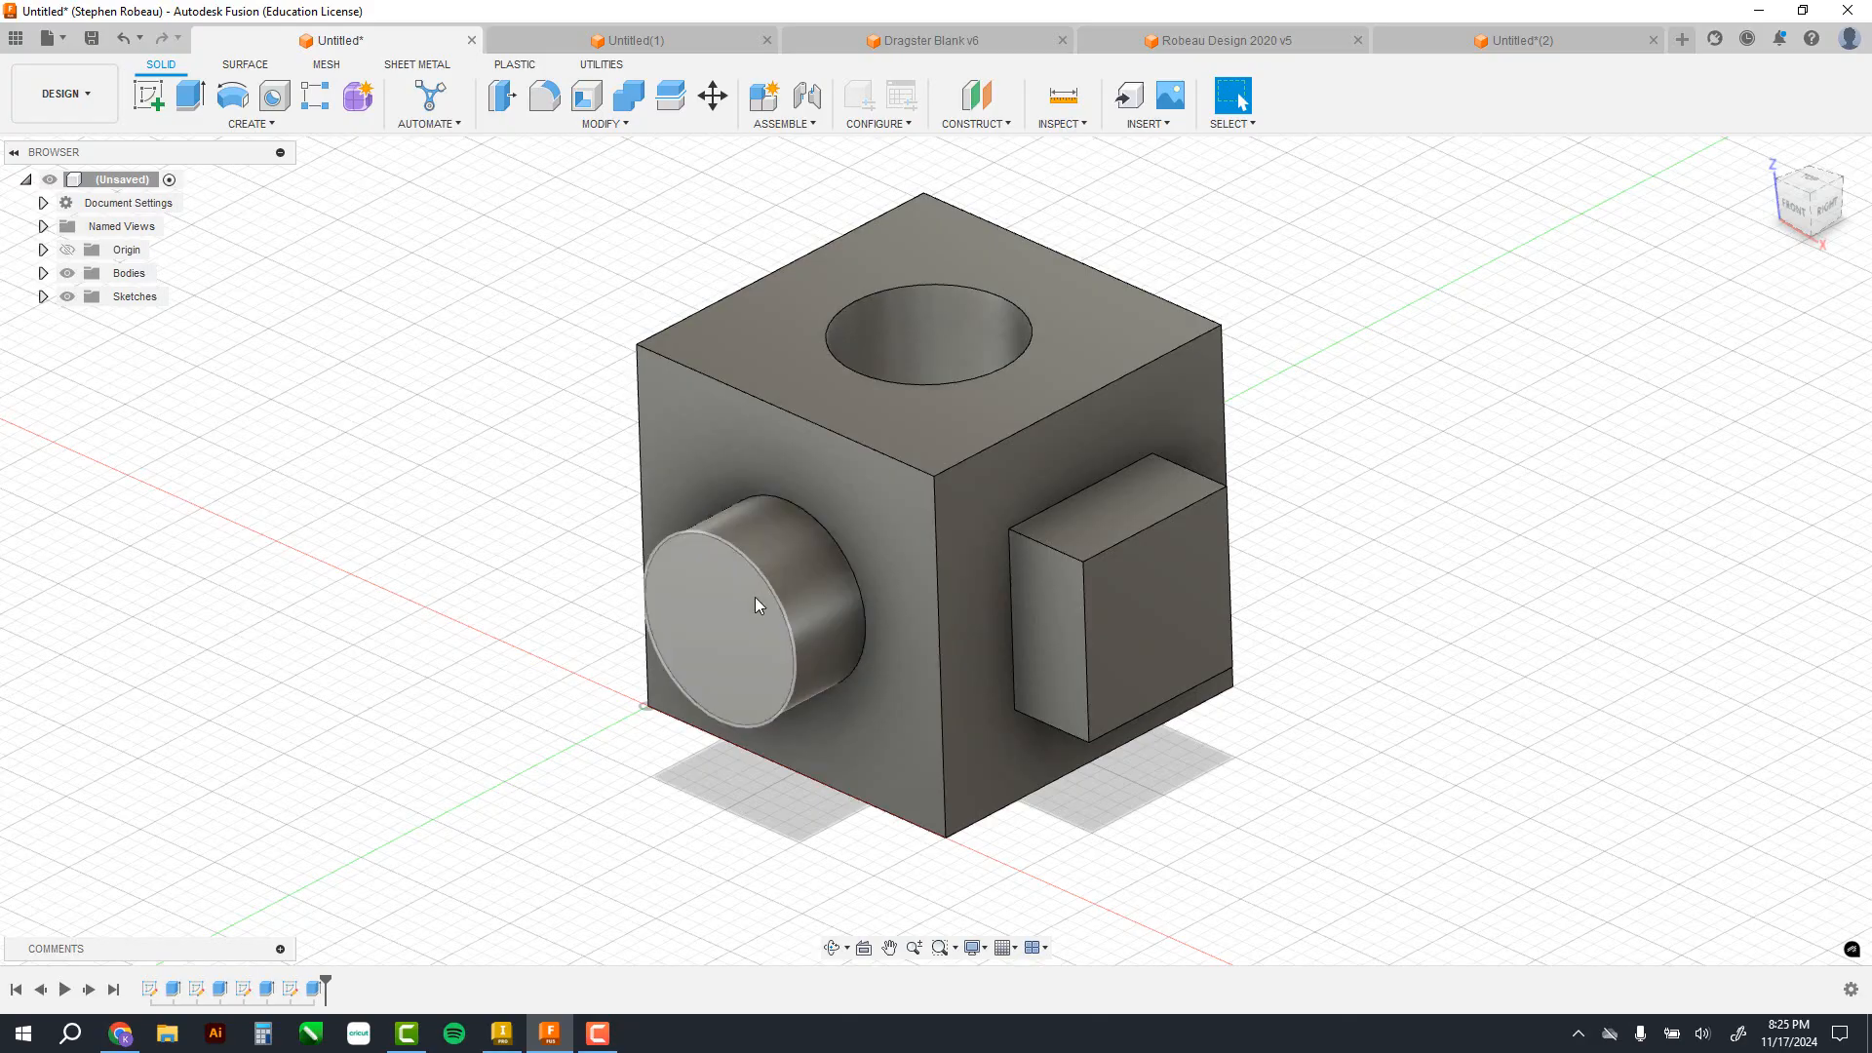
{"action": "left_click", "coordinate": [1521, 39]}
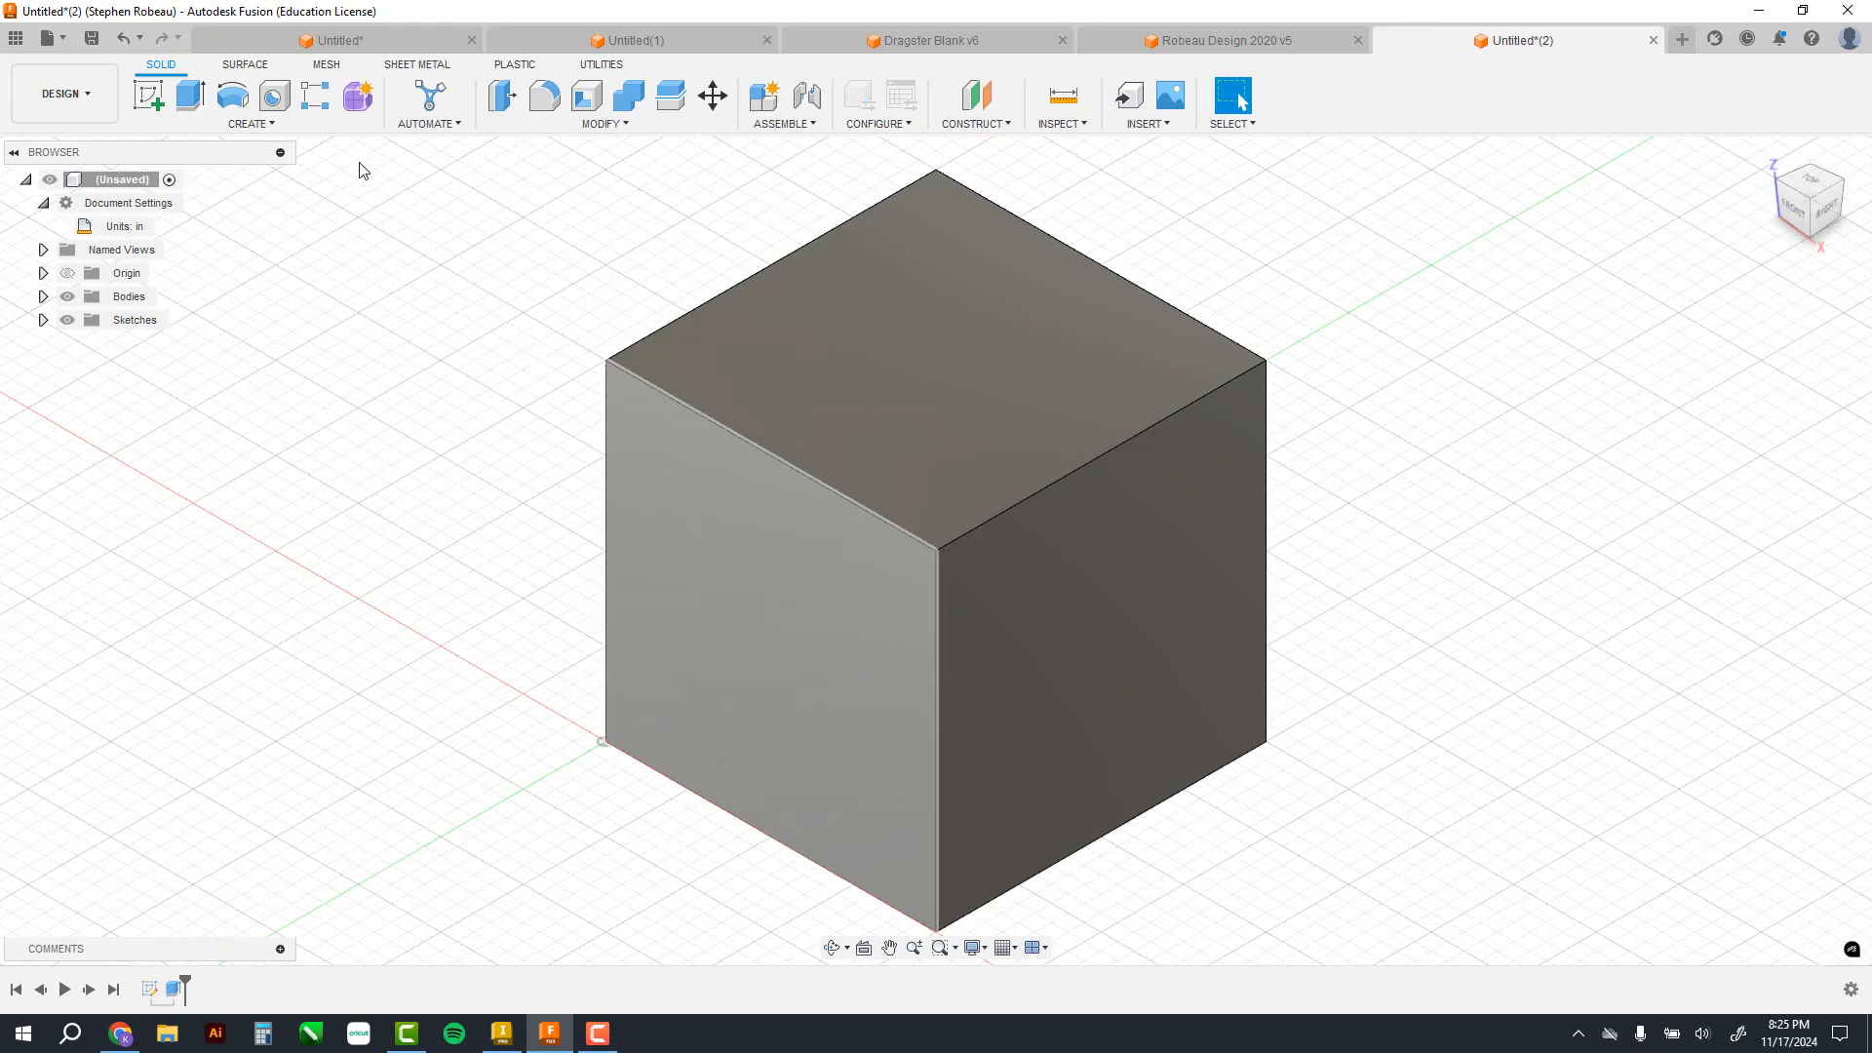
{"action": "left_click", "coordinate": [147, 97]}
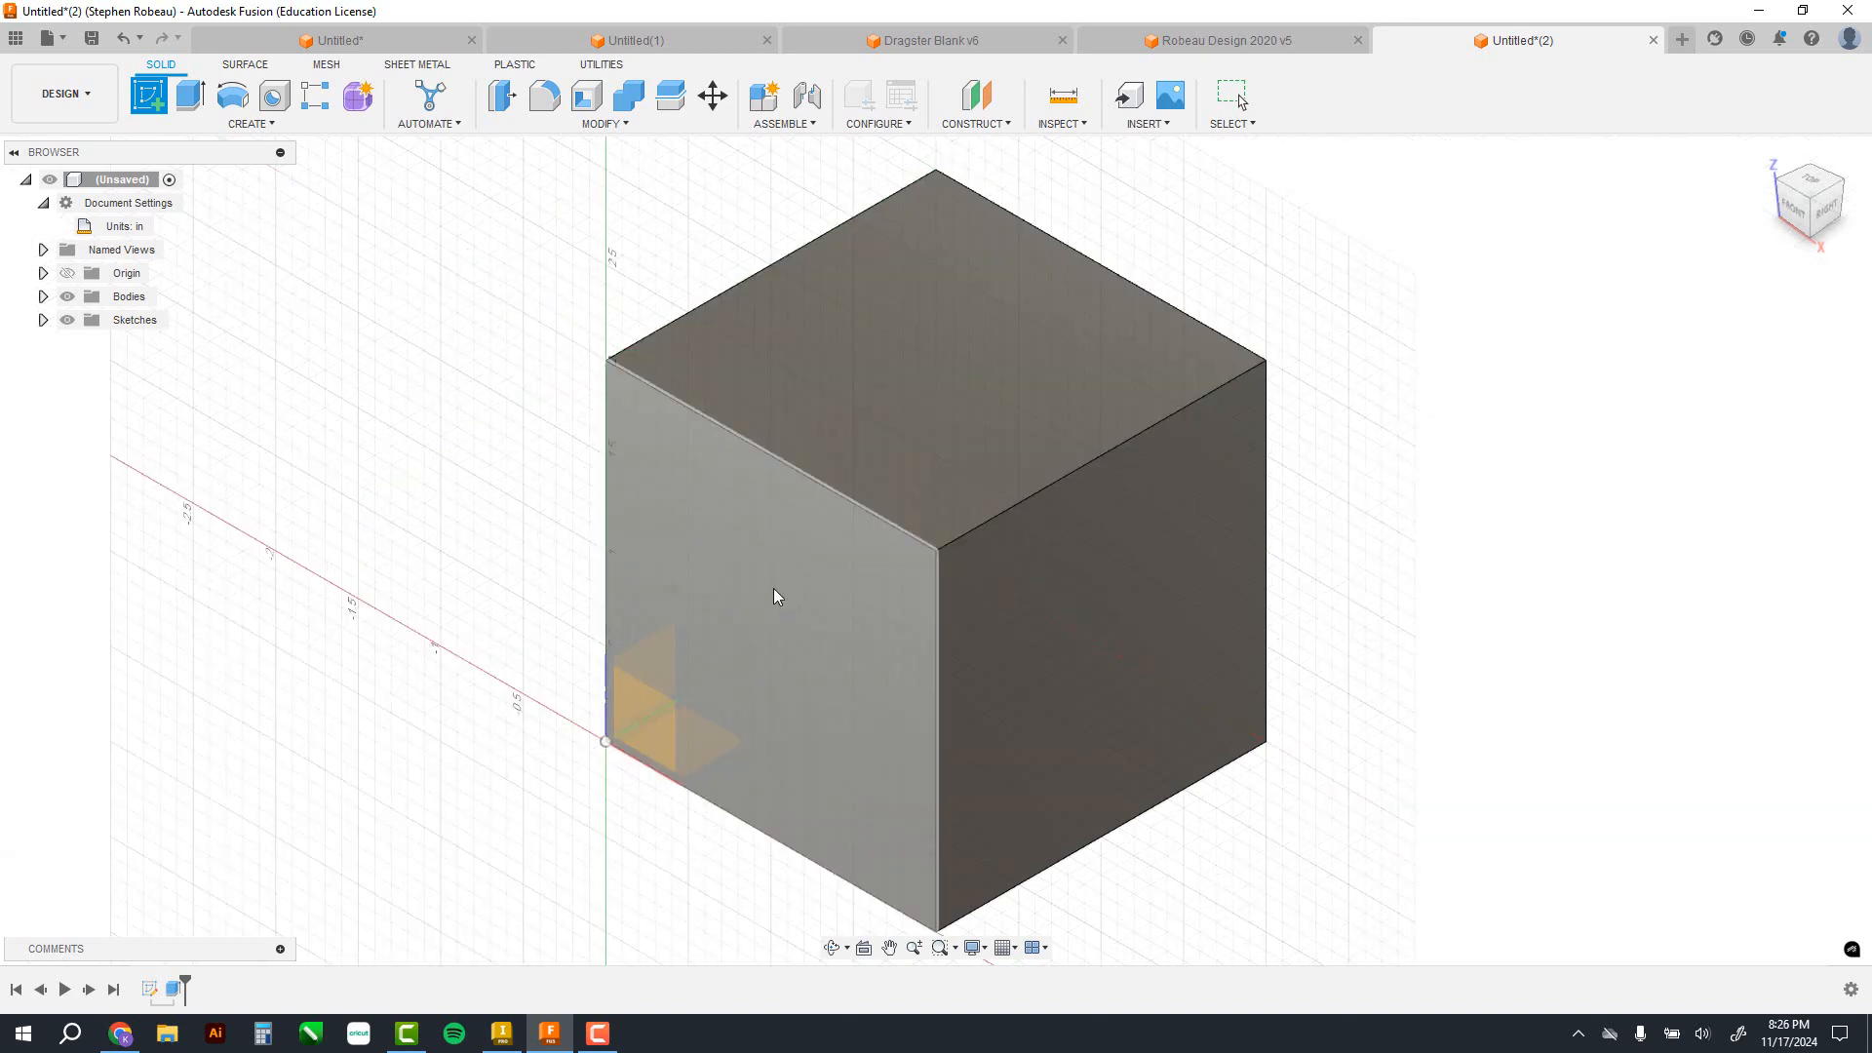
{"action": "left_click", "coordinate": [777, 597]}
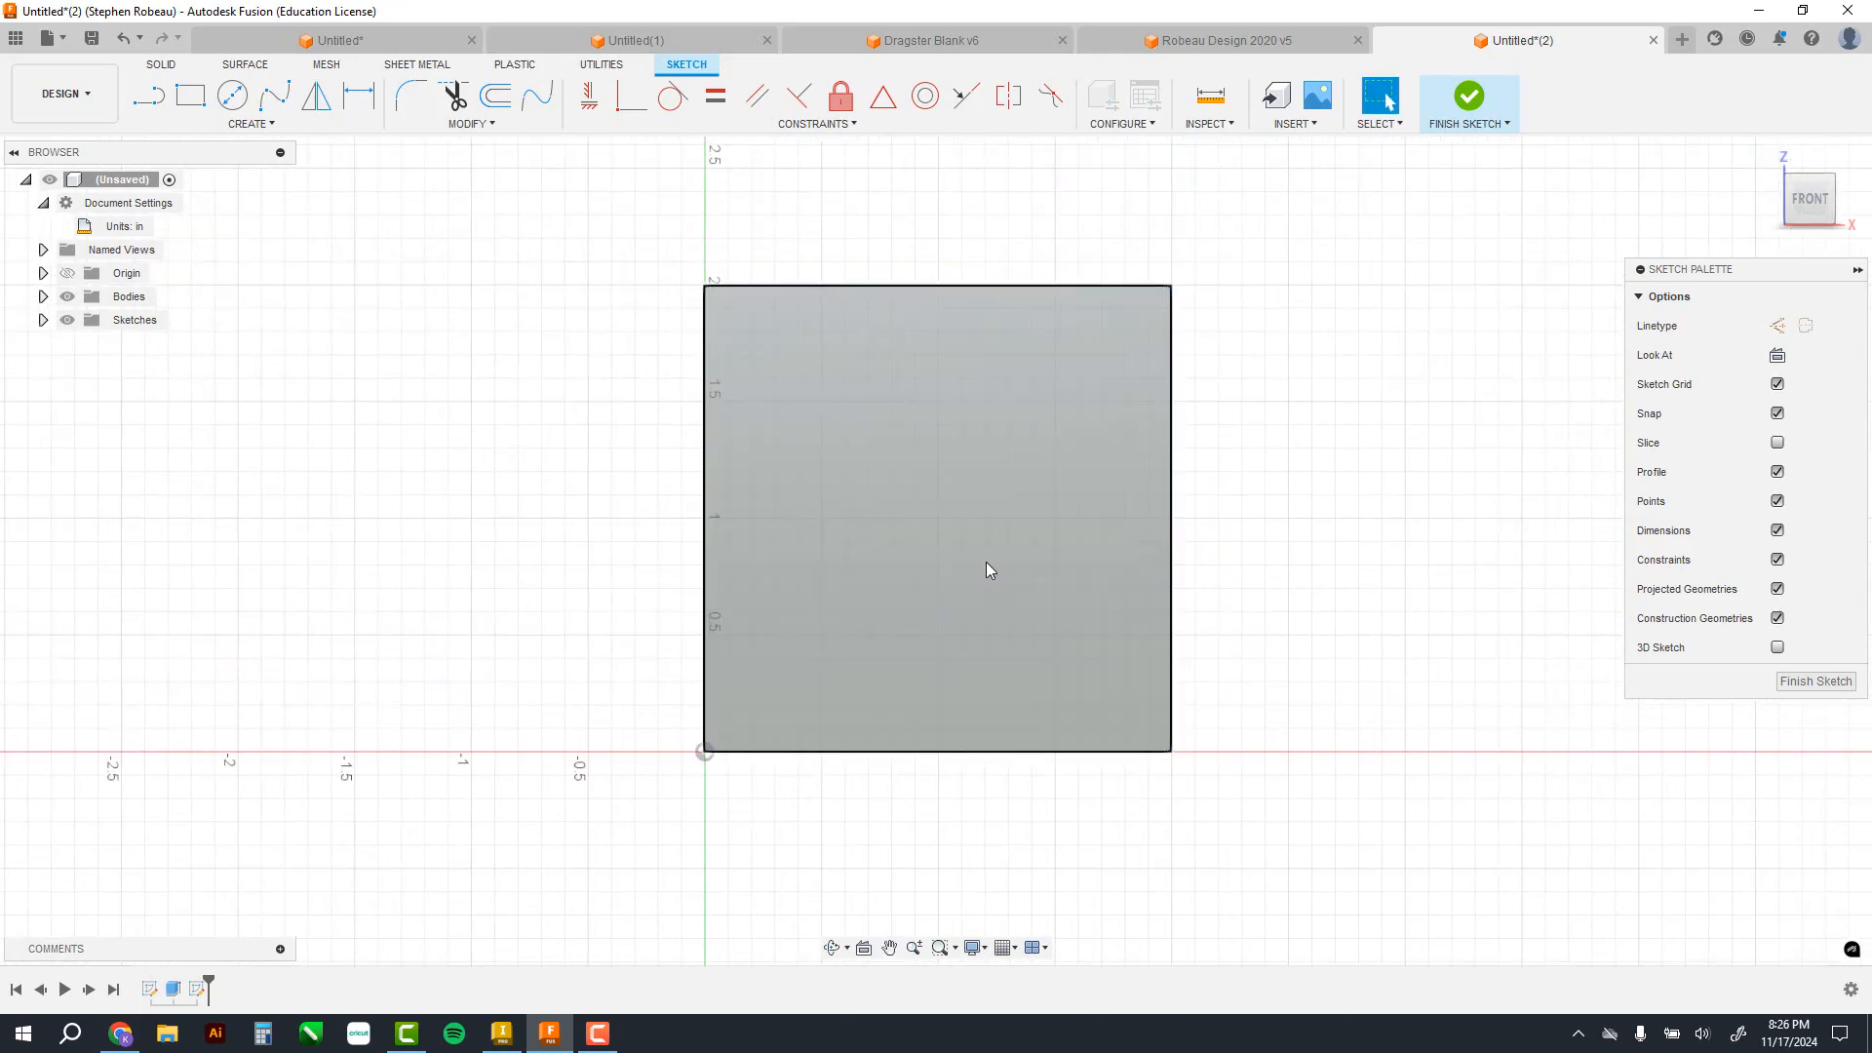
Step: Draw a center-diameter circle of 1 in diameter at the middle of the cube's front face
{"action": "left_click", "coordinate": [233, 98]}
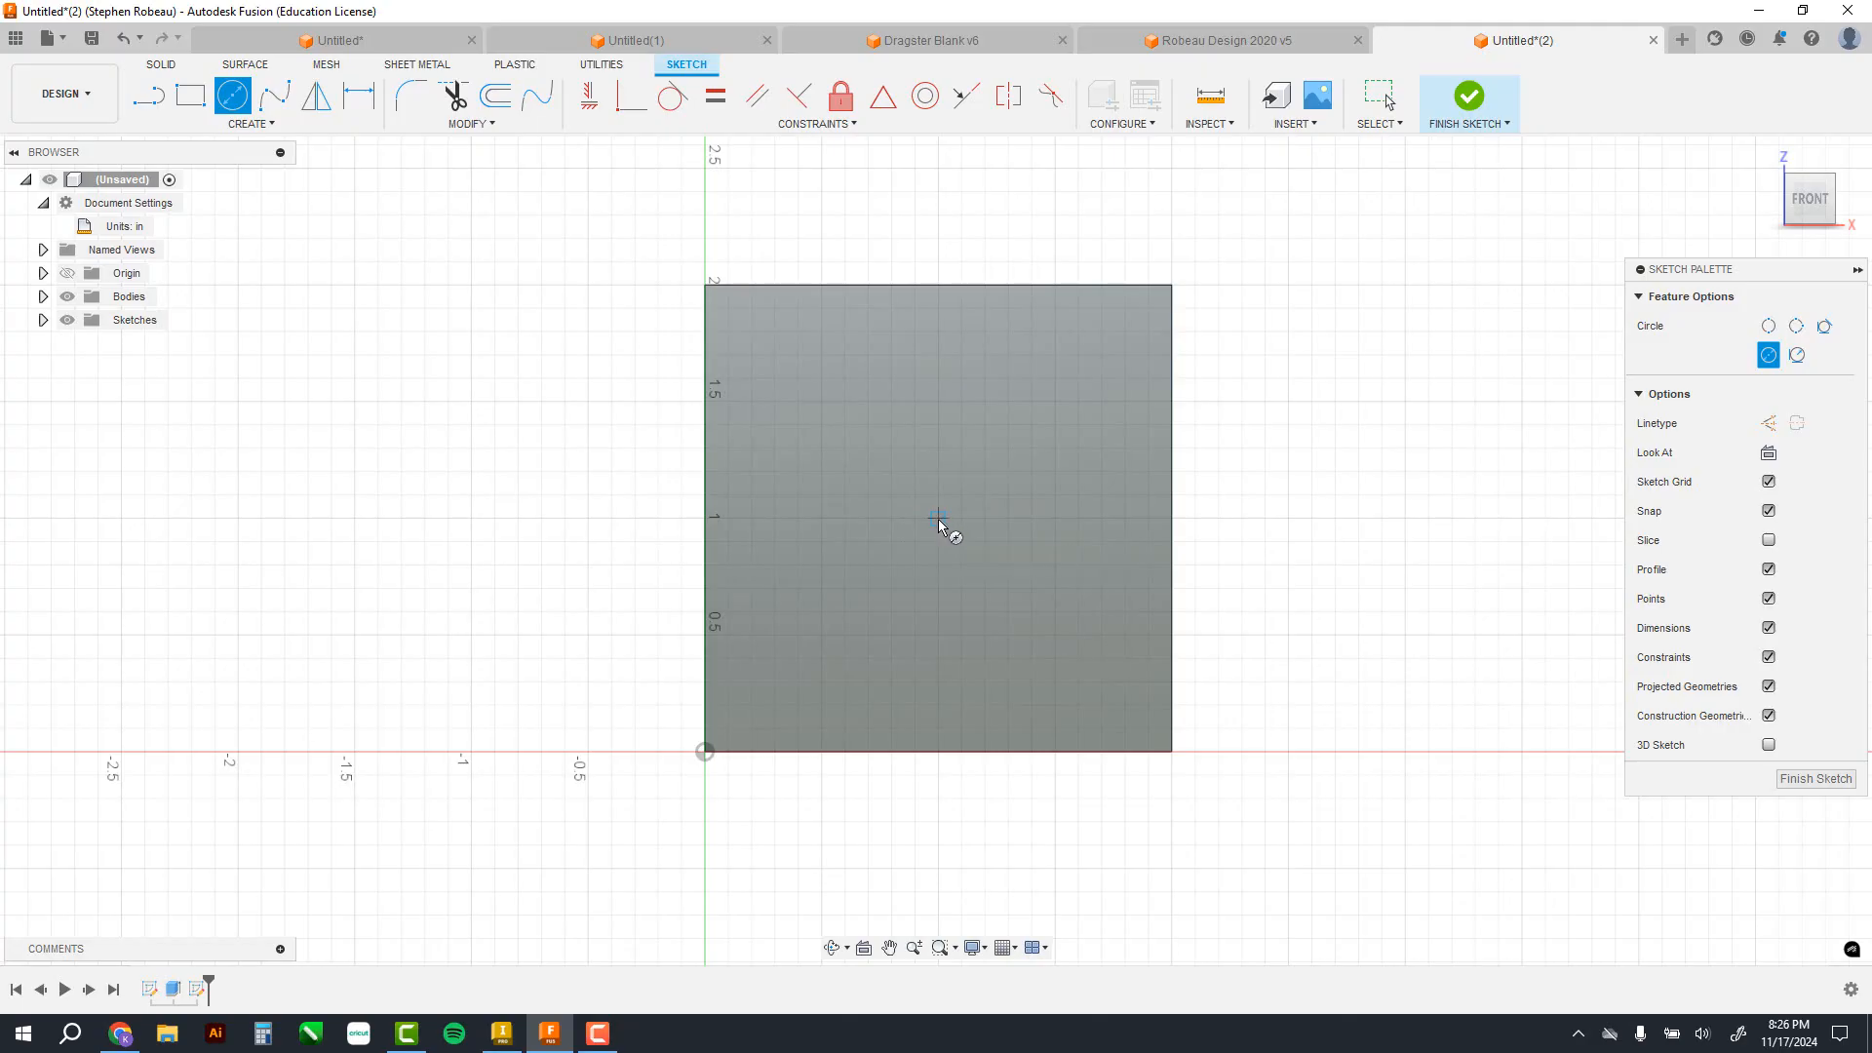
{"action": "left_click", "coordinate": [937, 518]}
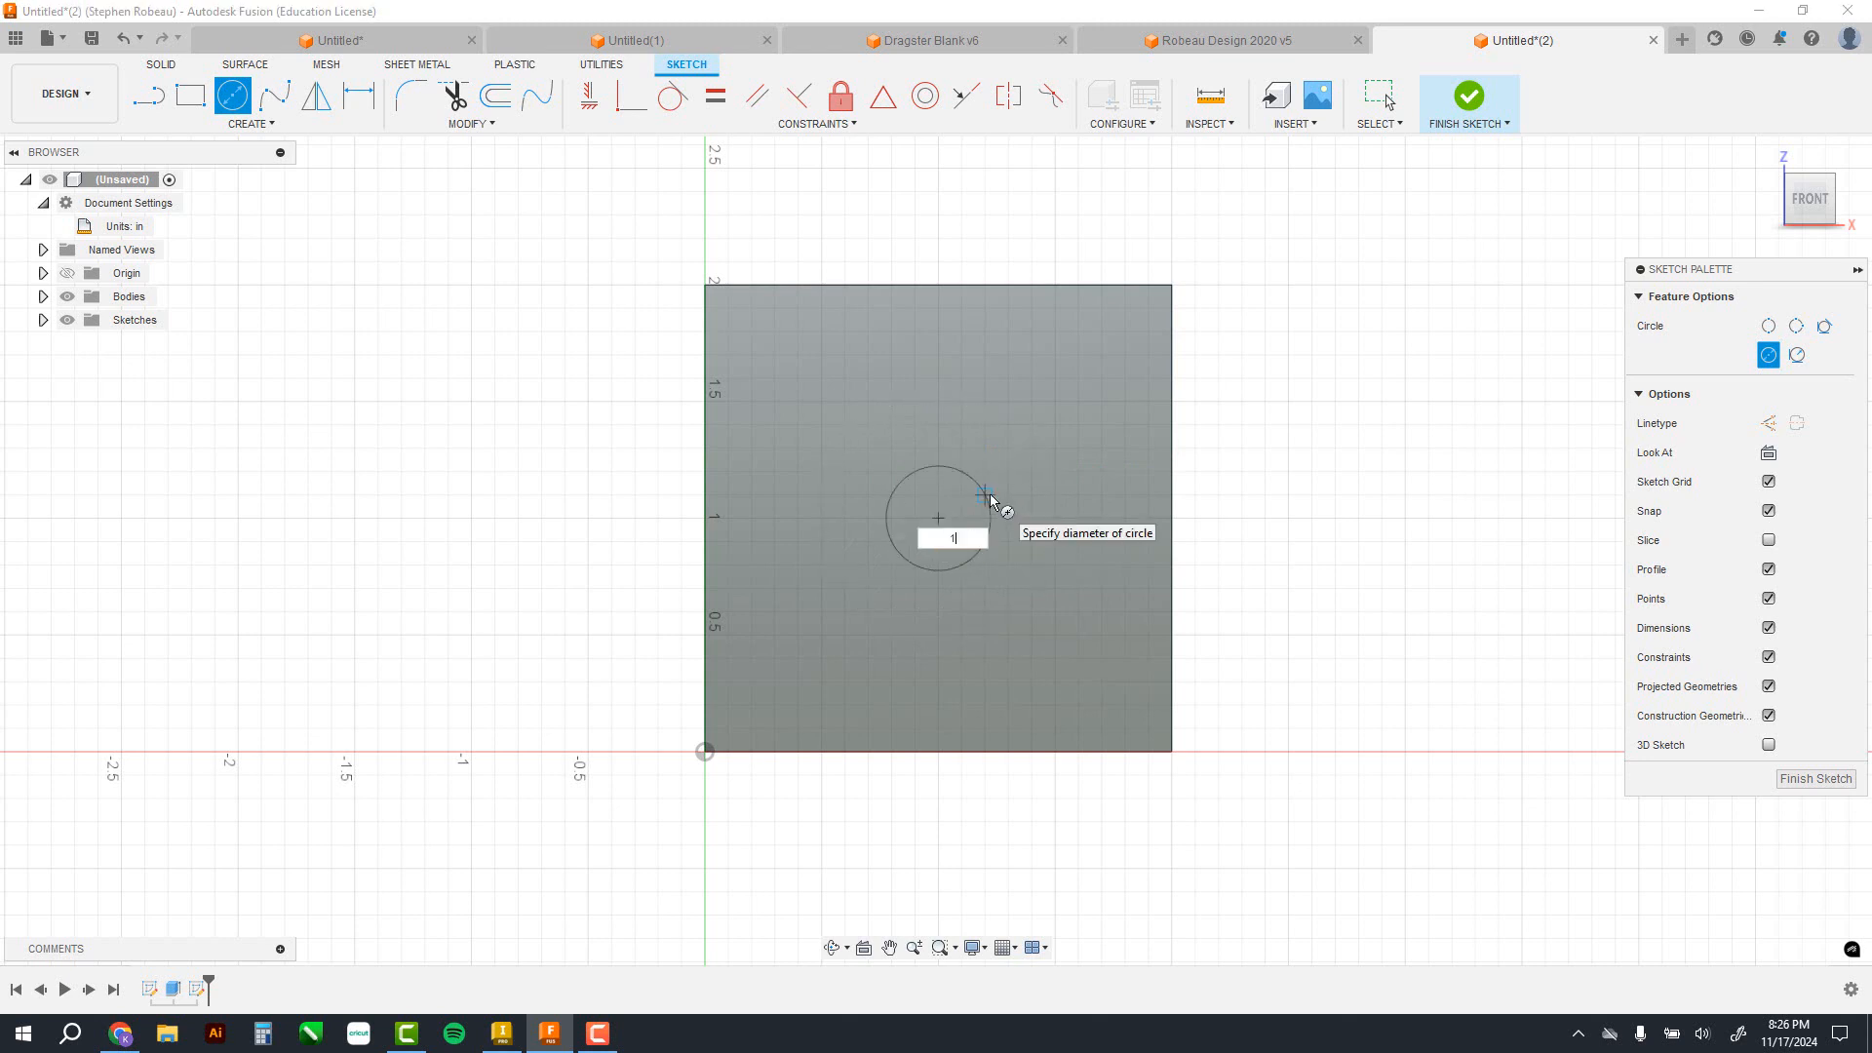
{"action": "key", "text": "Return"}
{"action": "key", "text": "Escape"}
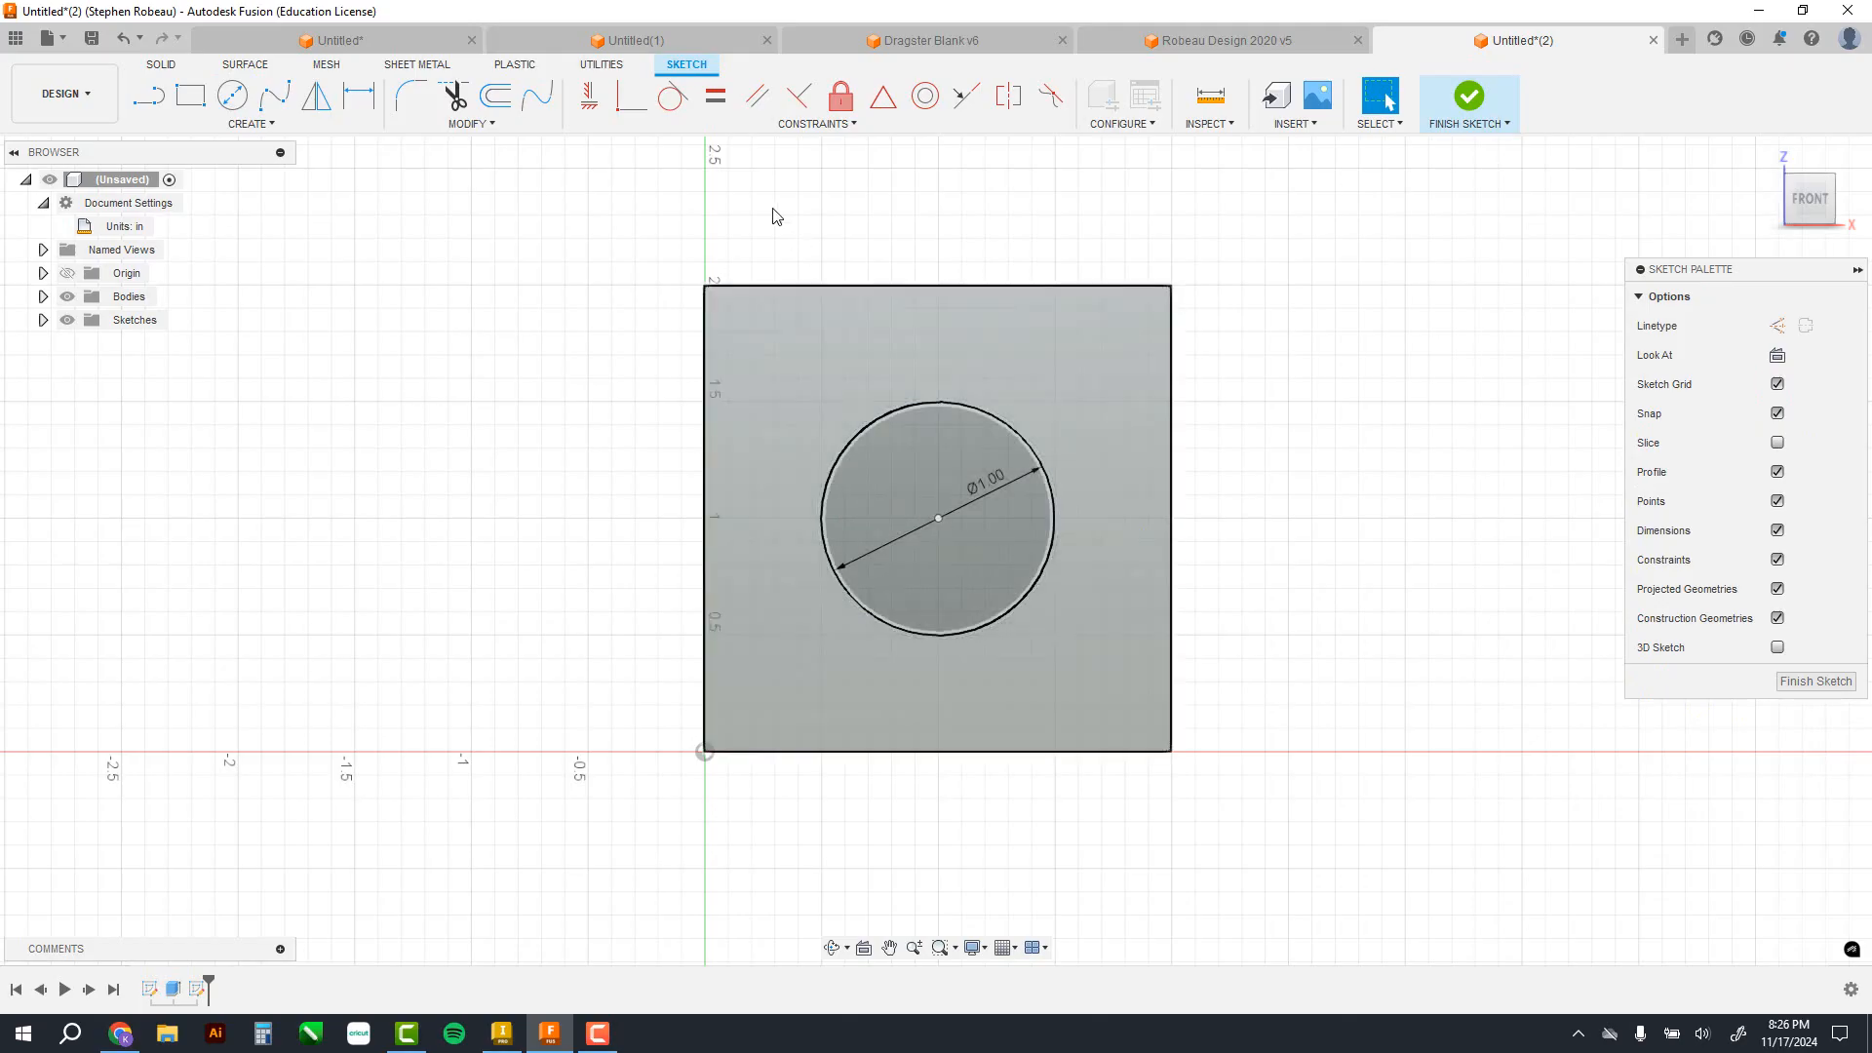
Step: Dimension the circle's center horizontally from the left edge of the cube's front face
{"action": "left_click", "coordinate": [359, 96]}
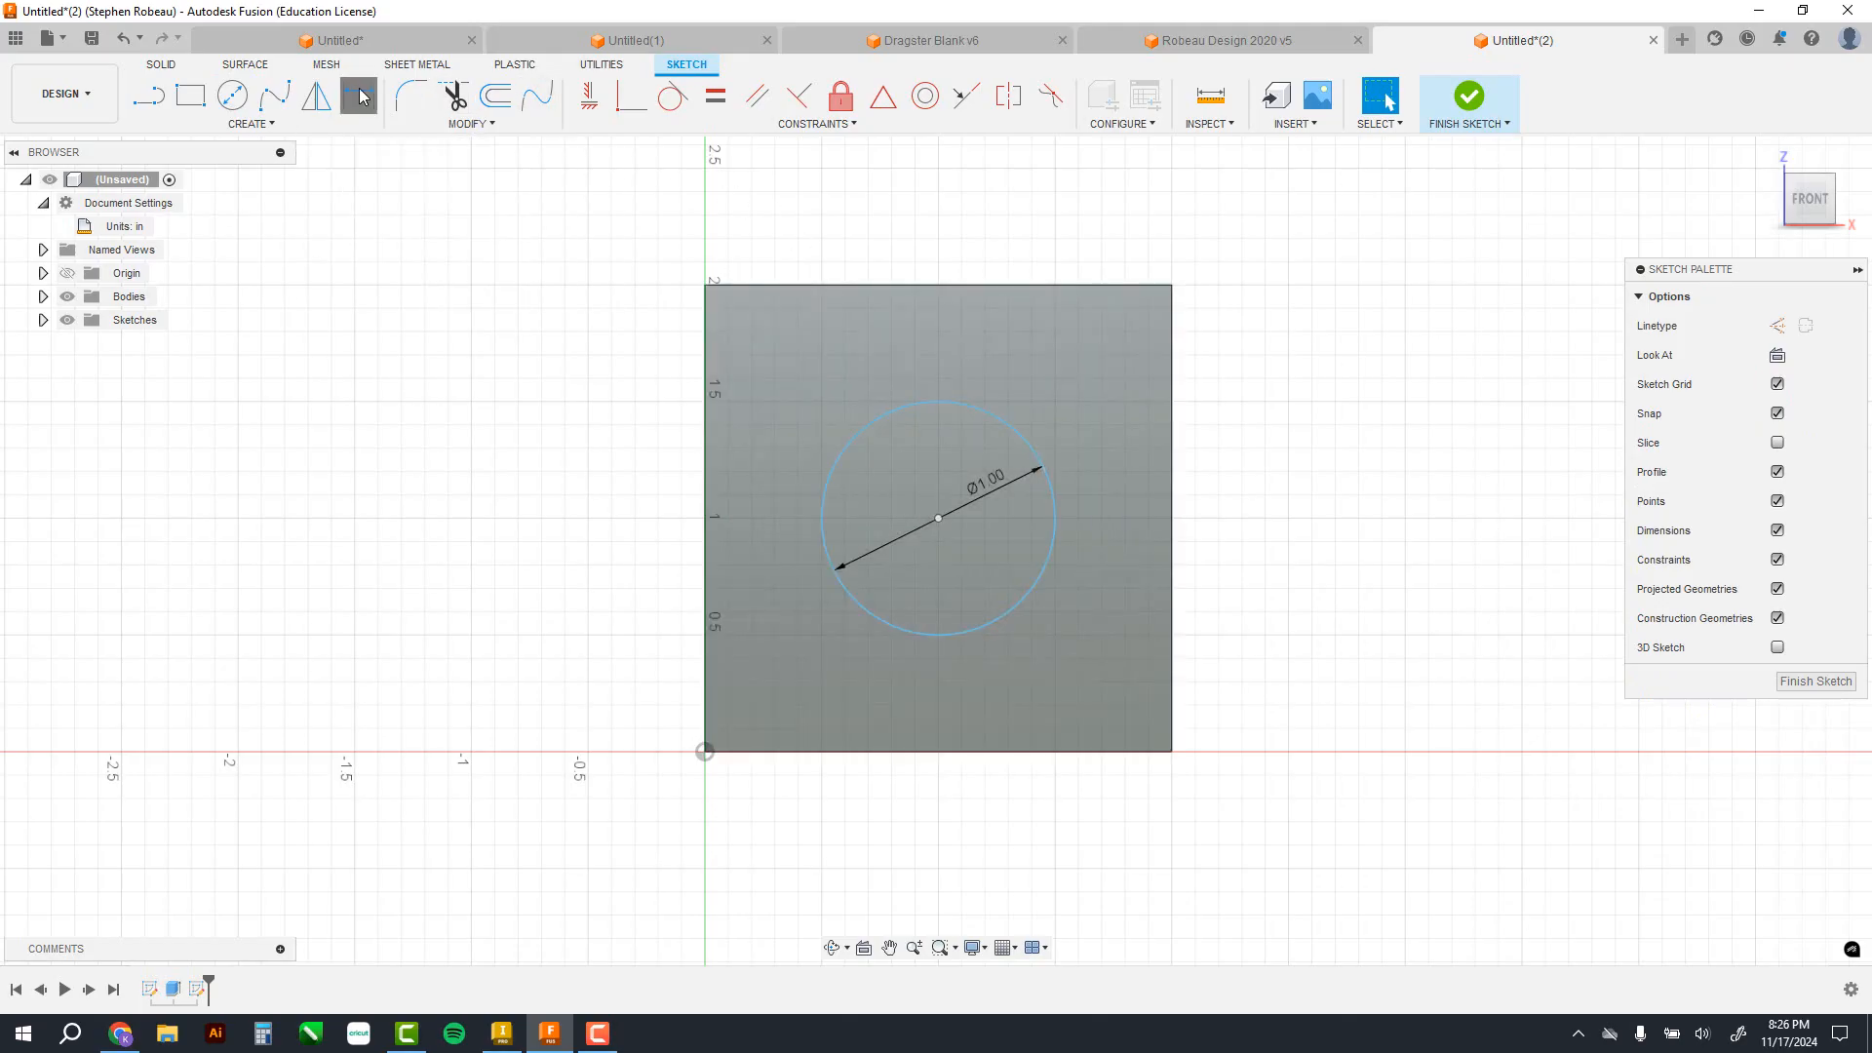
{"action": "left_click", "coordinate": [948, 406]}
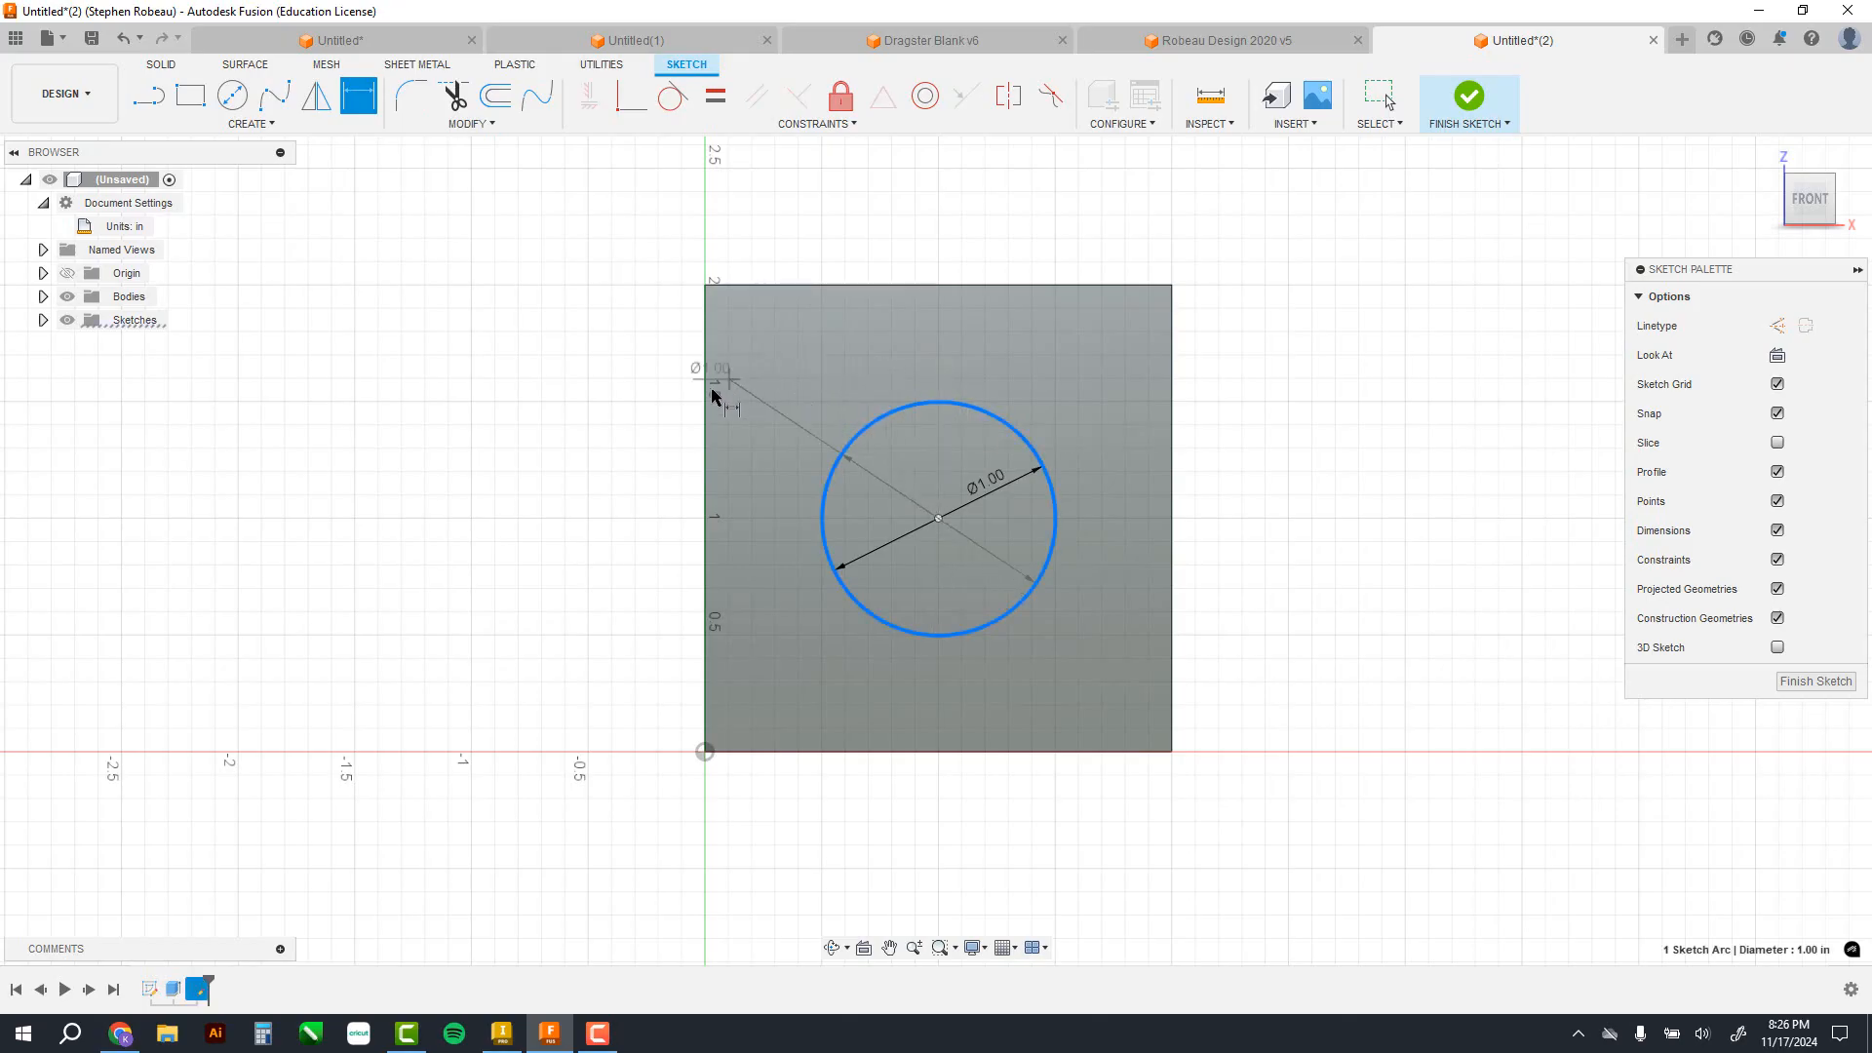
{"action": "left_click", "coordinate": [707, 426]}
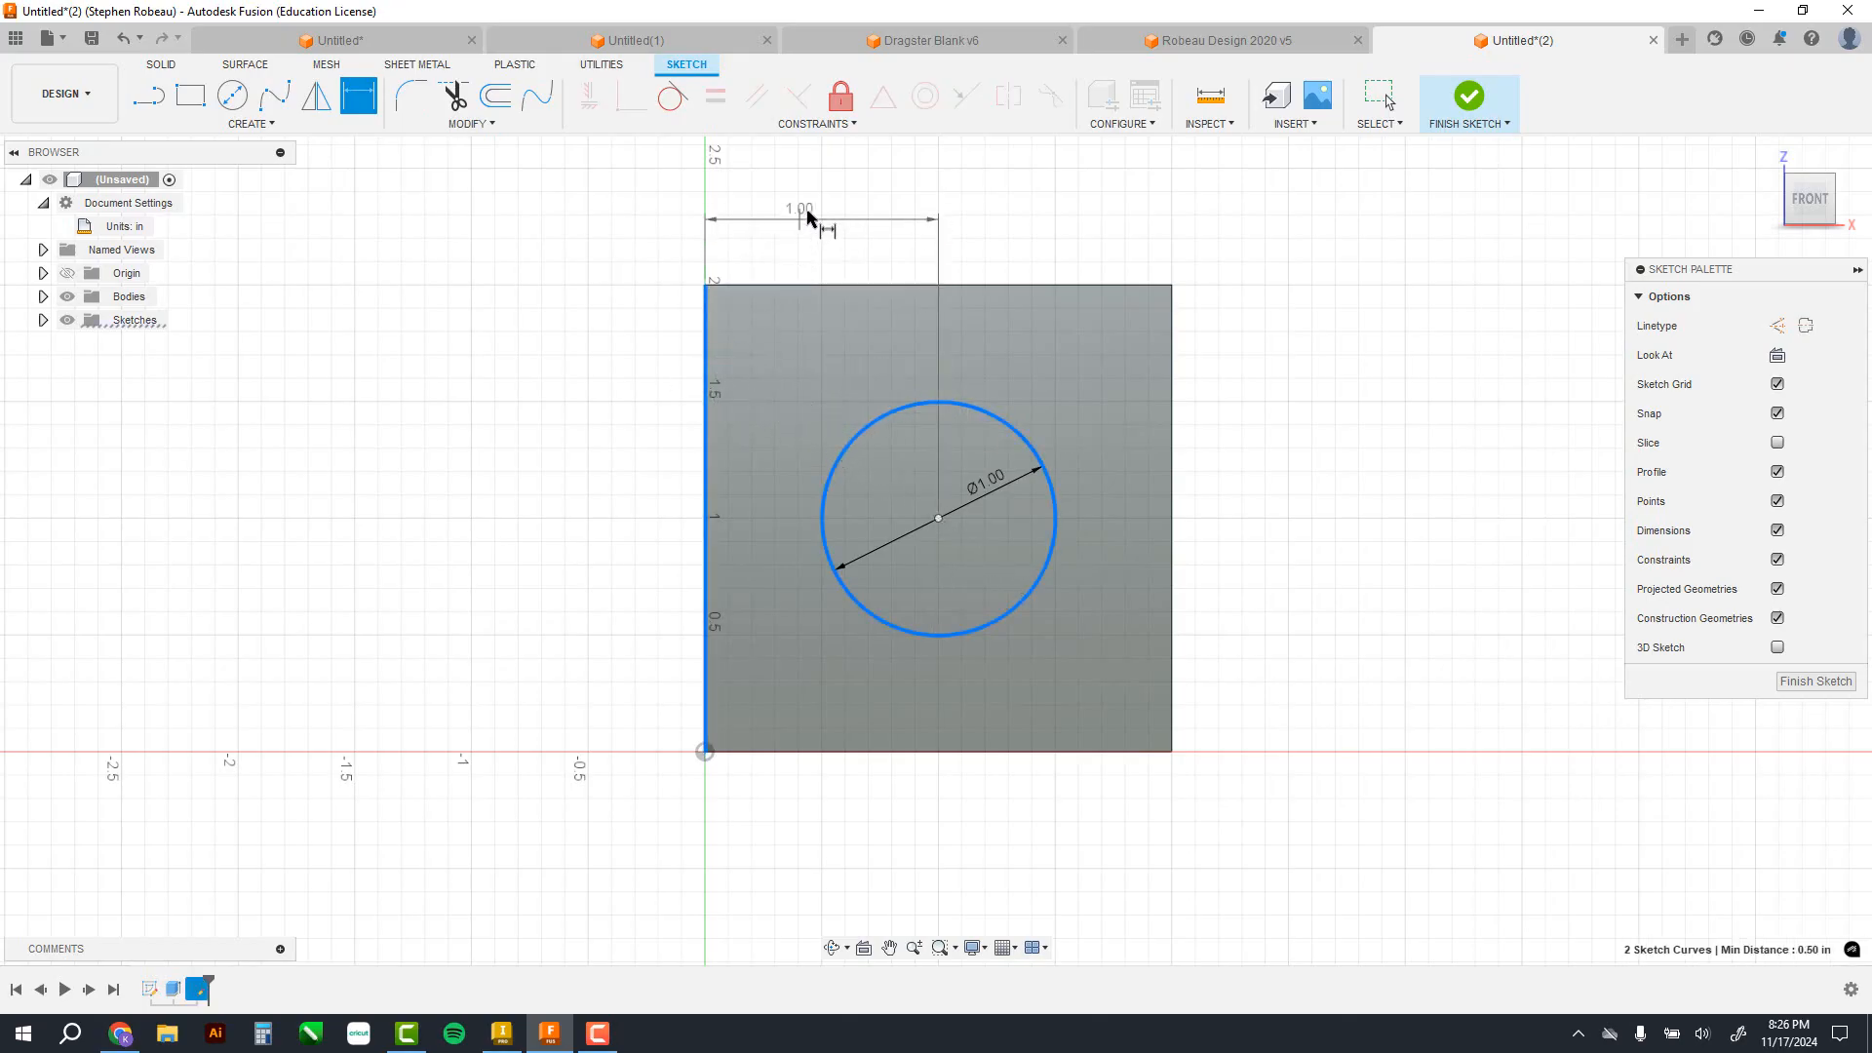
{"action": "left_click", "coordinate": [820, 224]}
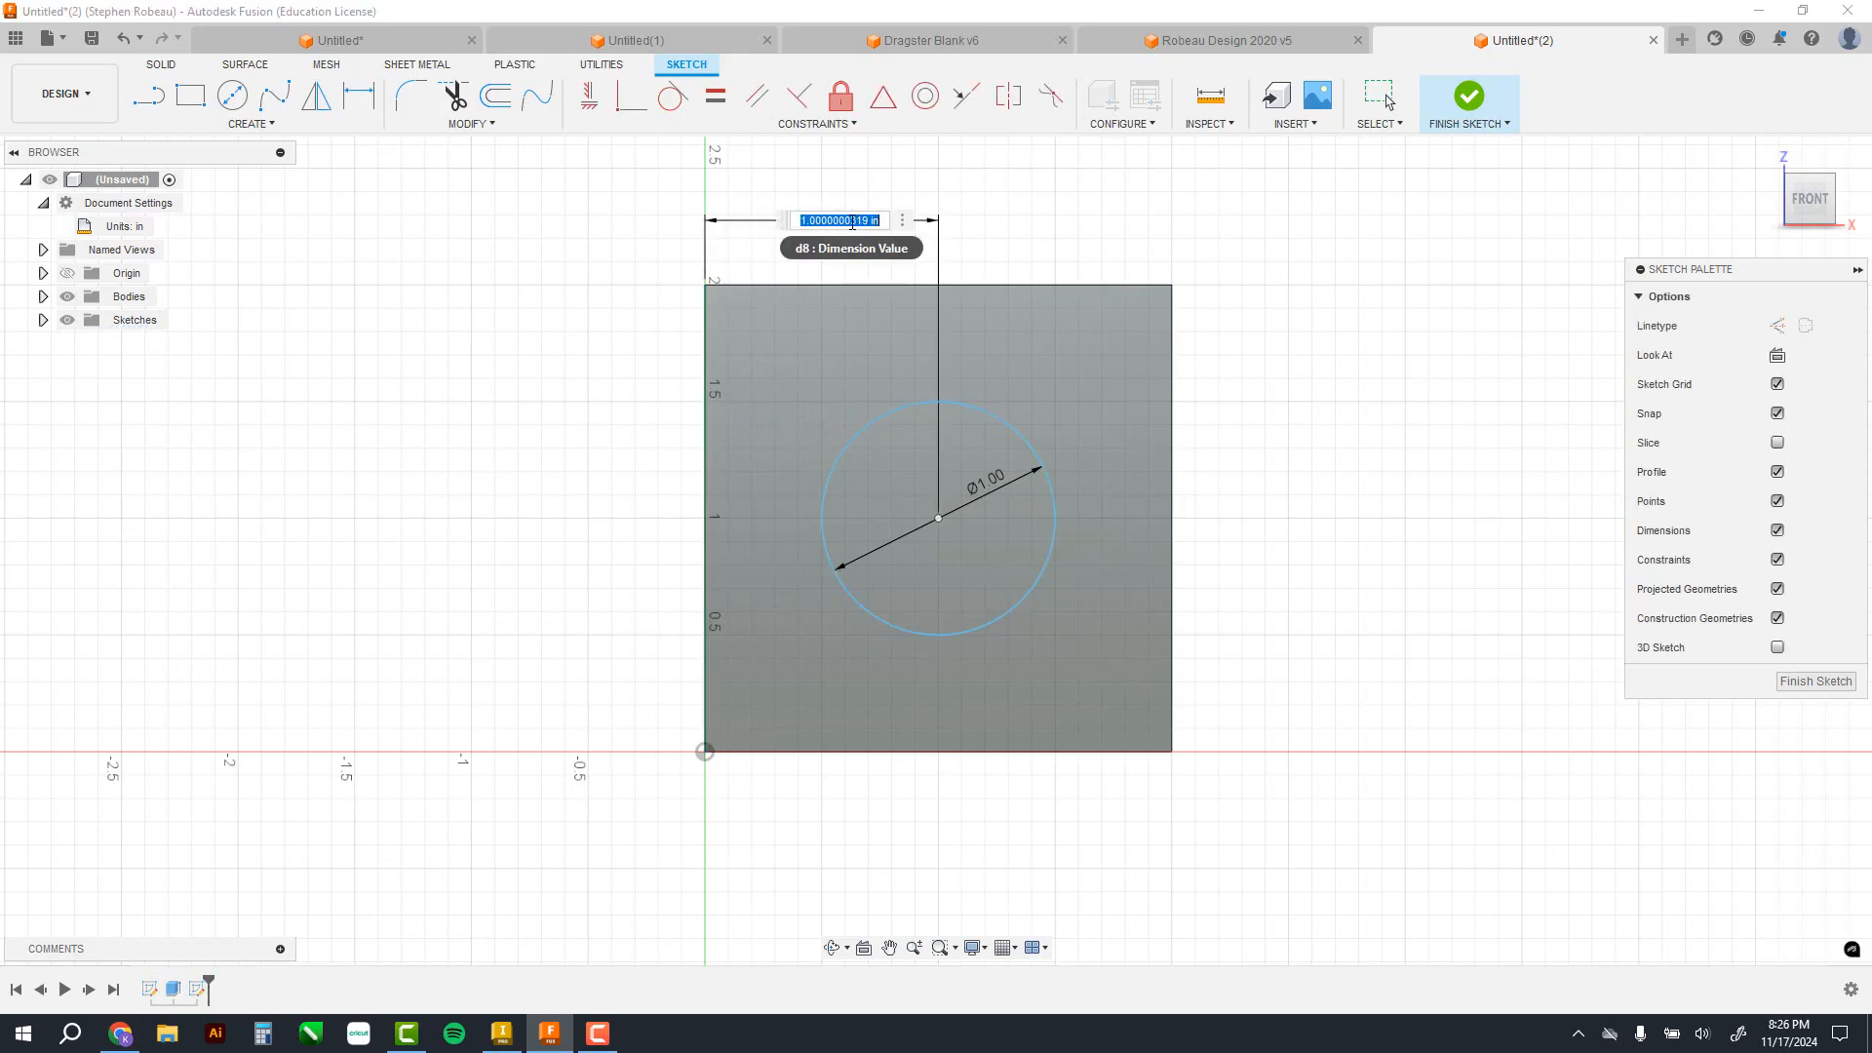
{"action": "left_click", "coordinate": [855, 222]}
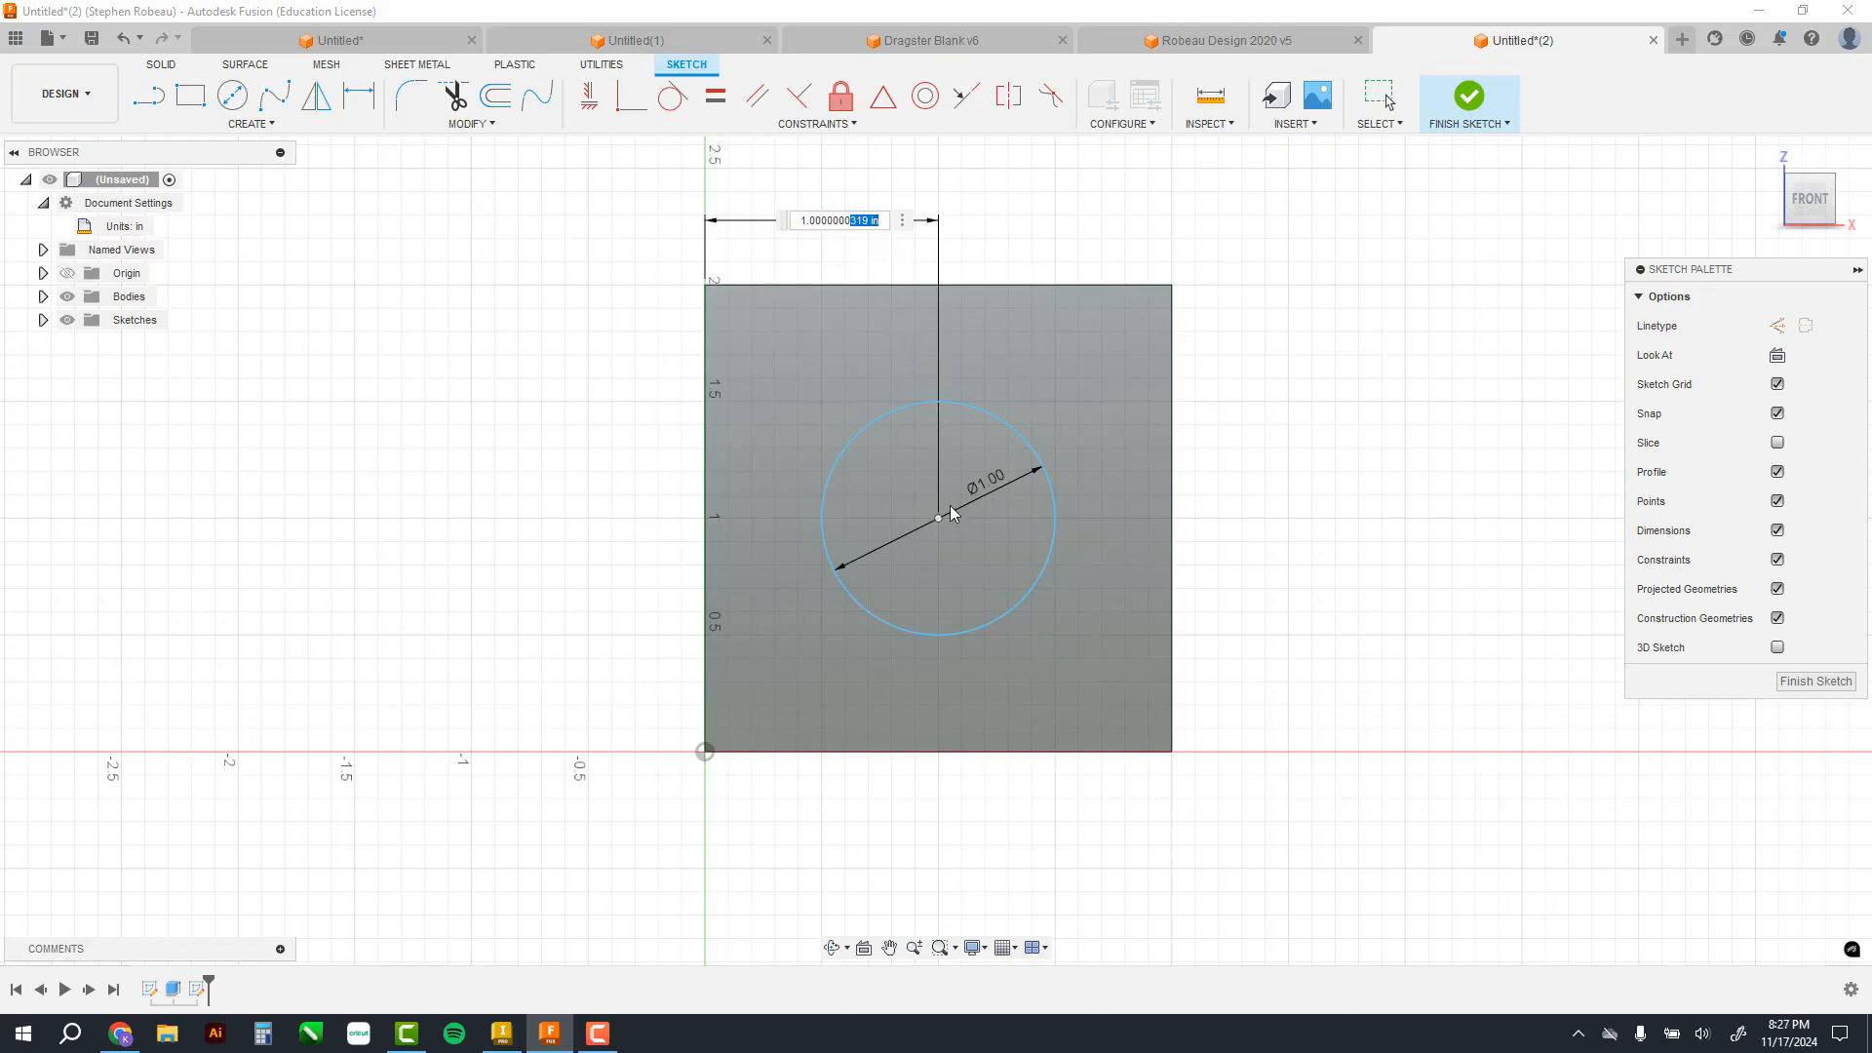
{"action": "key", "text": "Return"}
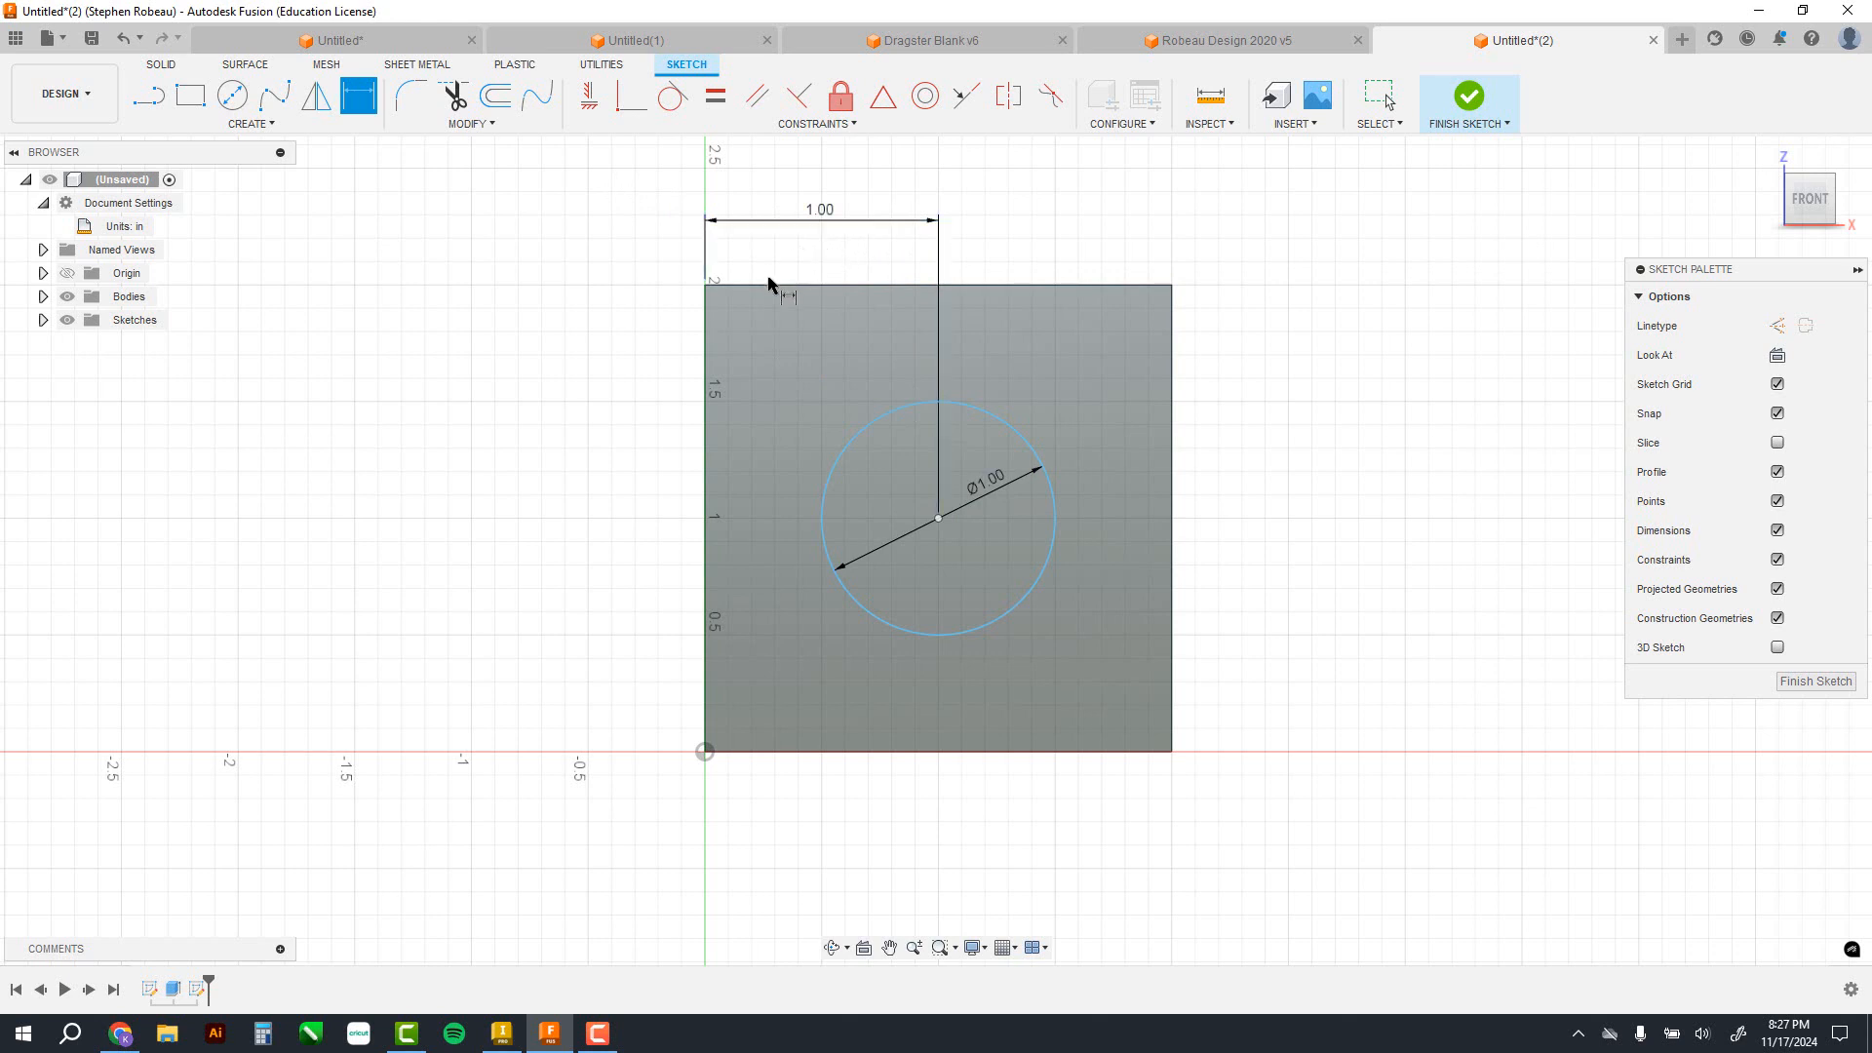
Step: Undo the horizontal position dimension and the 1 in circle on the front face
{"action": "key", "text": "Escape"}
{"action": "key", "text": "ctrl+z"}
{"action": "key", "text": "ctrl+z"}
{"action": "key", "text": "ctrl+z"}
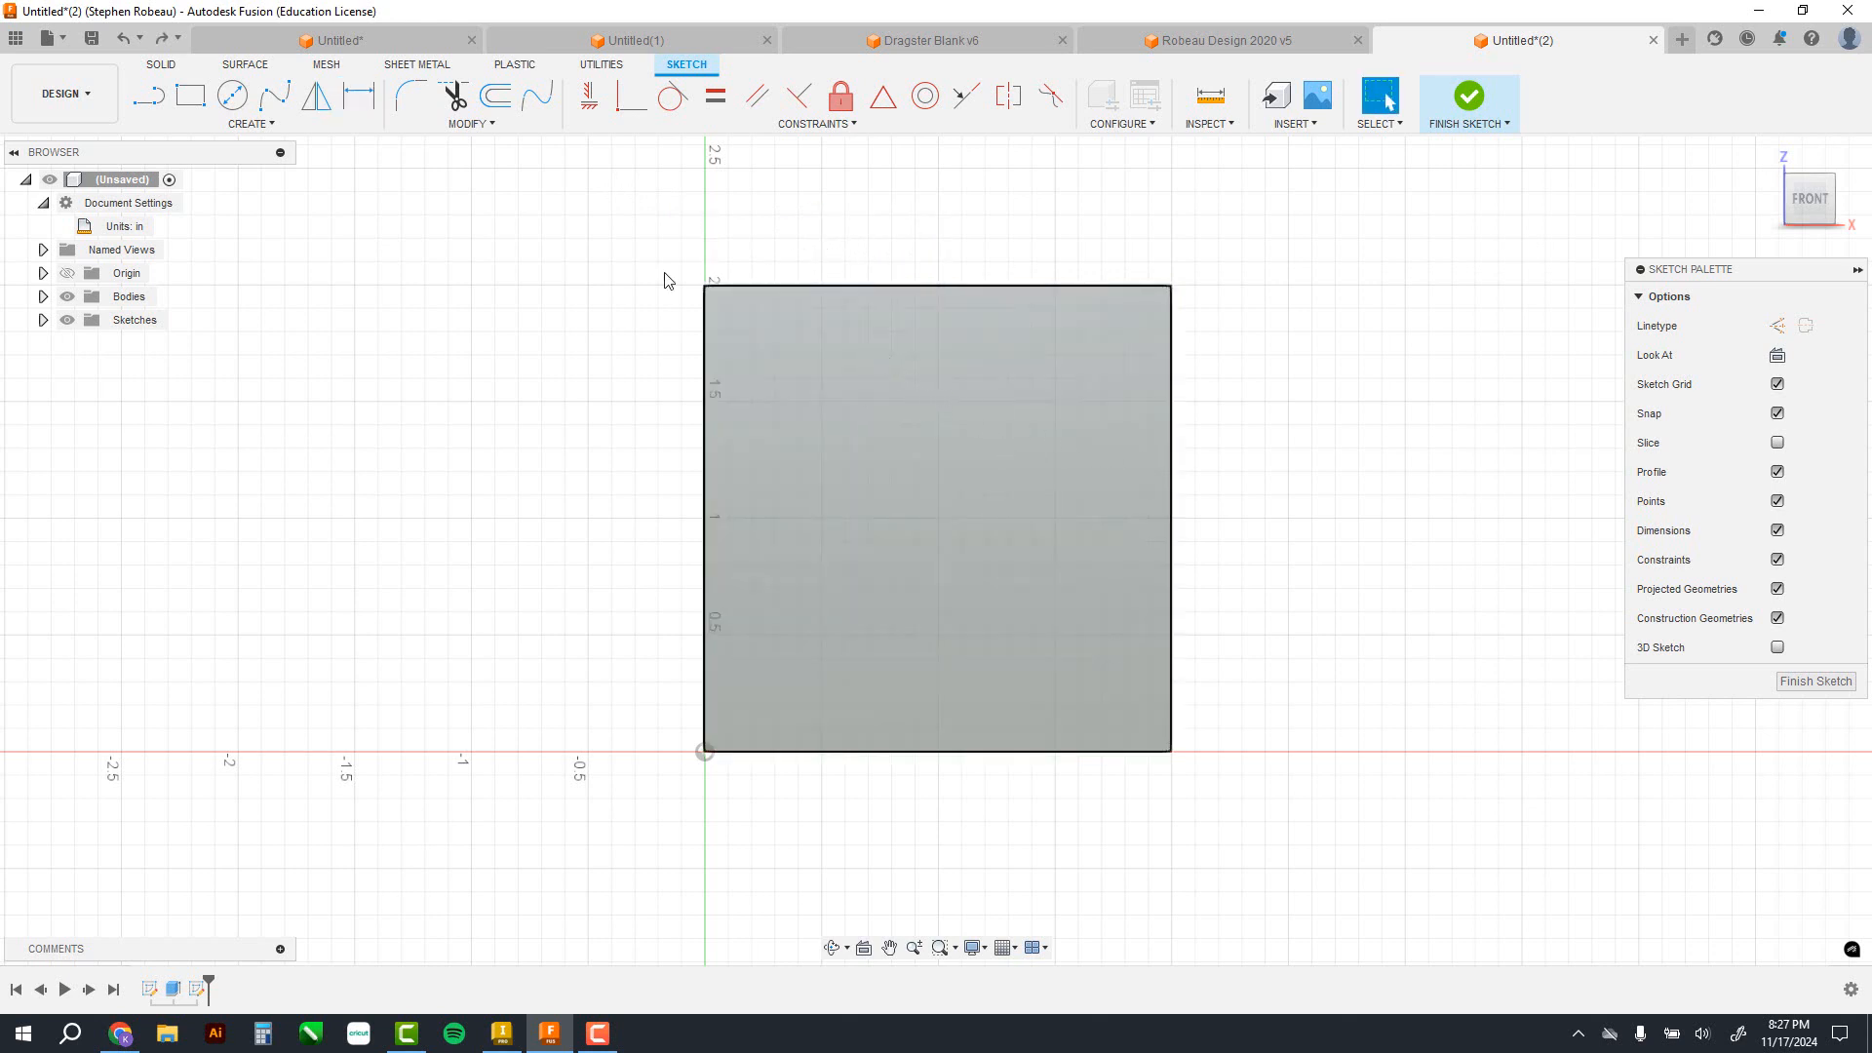
Step: Draw a circle about 0.42 in in diameter, off-center in the upper left part of the cube's front face
{"action": "key", "text": "c"}
{"action": "left_click", "coordinate": [818, 411]}
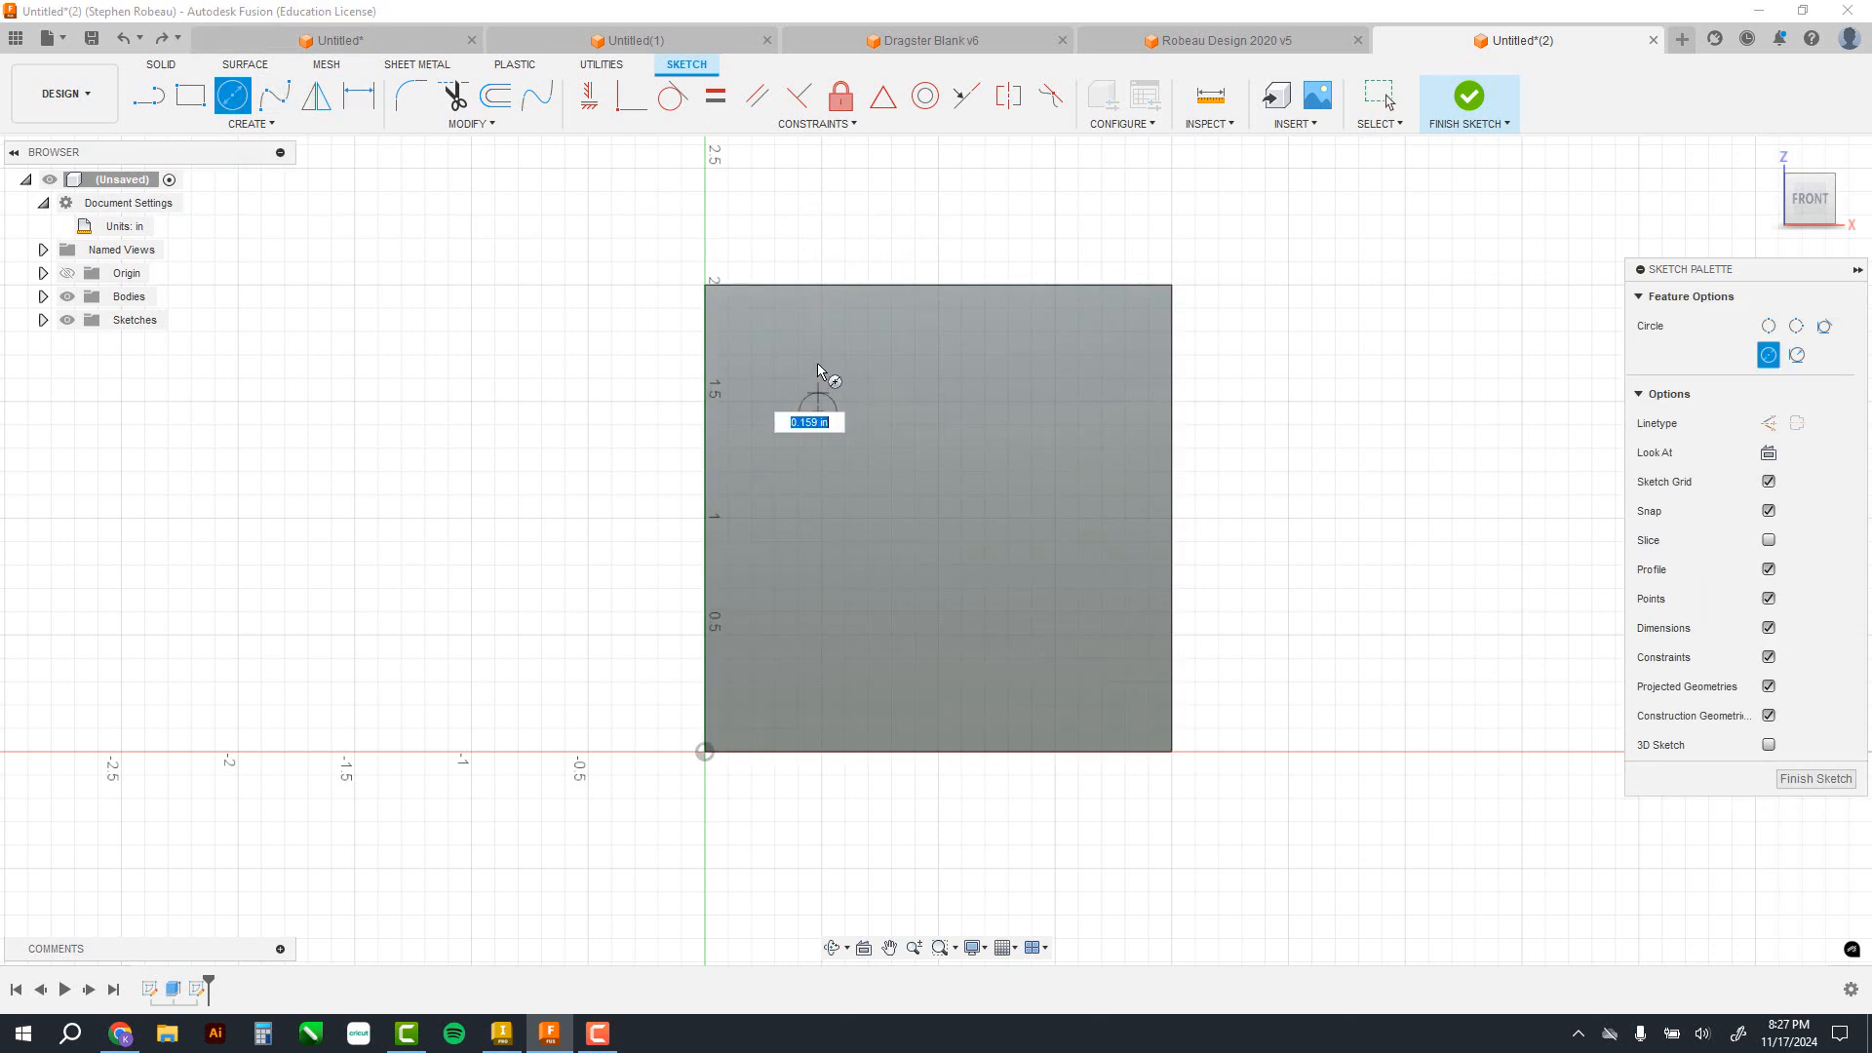
{"action": "left_click", "coordinate": [821, 364]}
{"action": "key", "text": "Escape"}
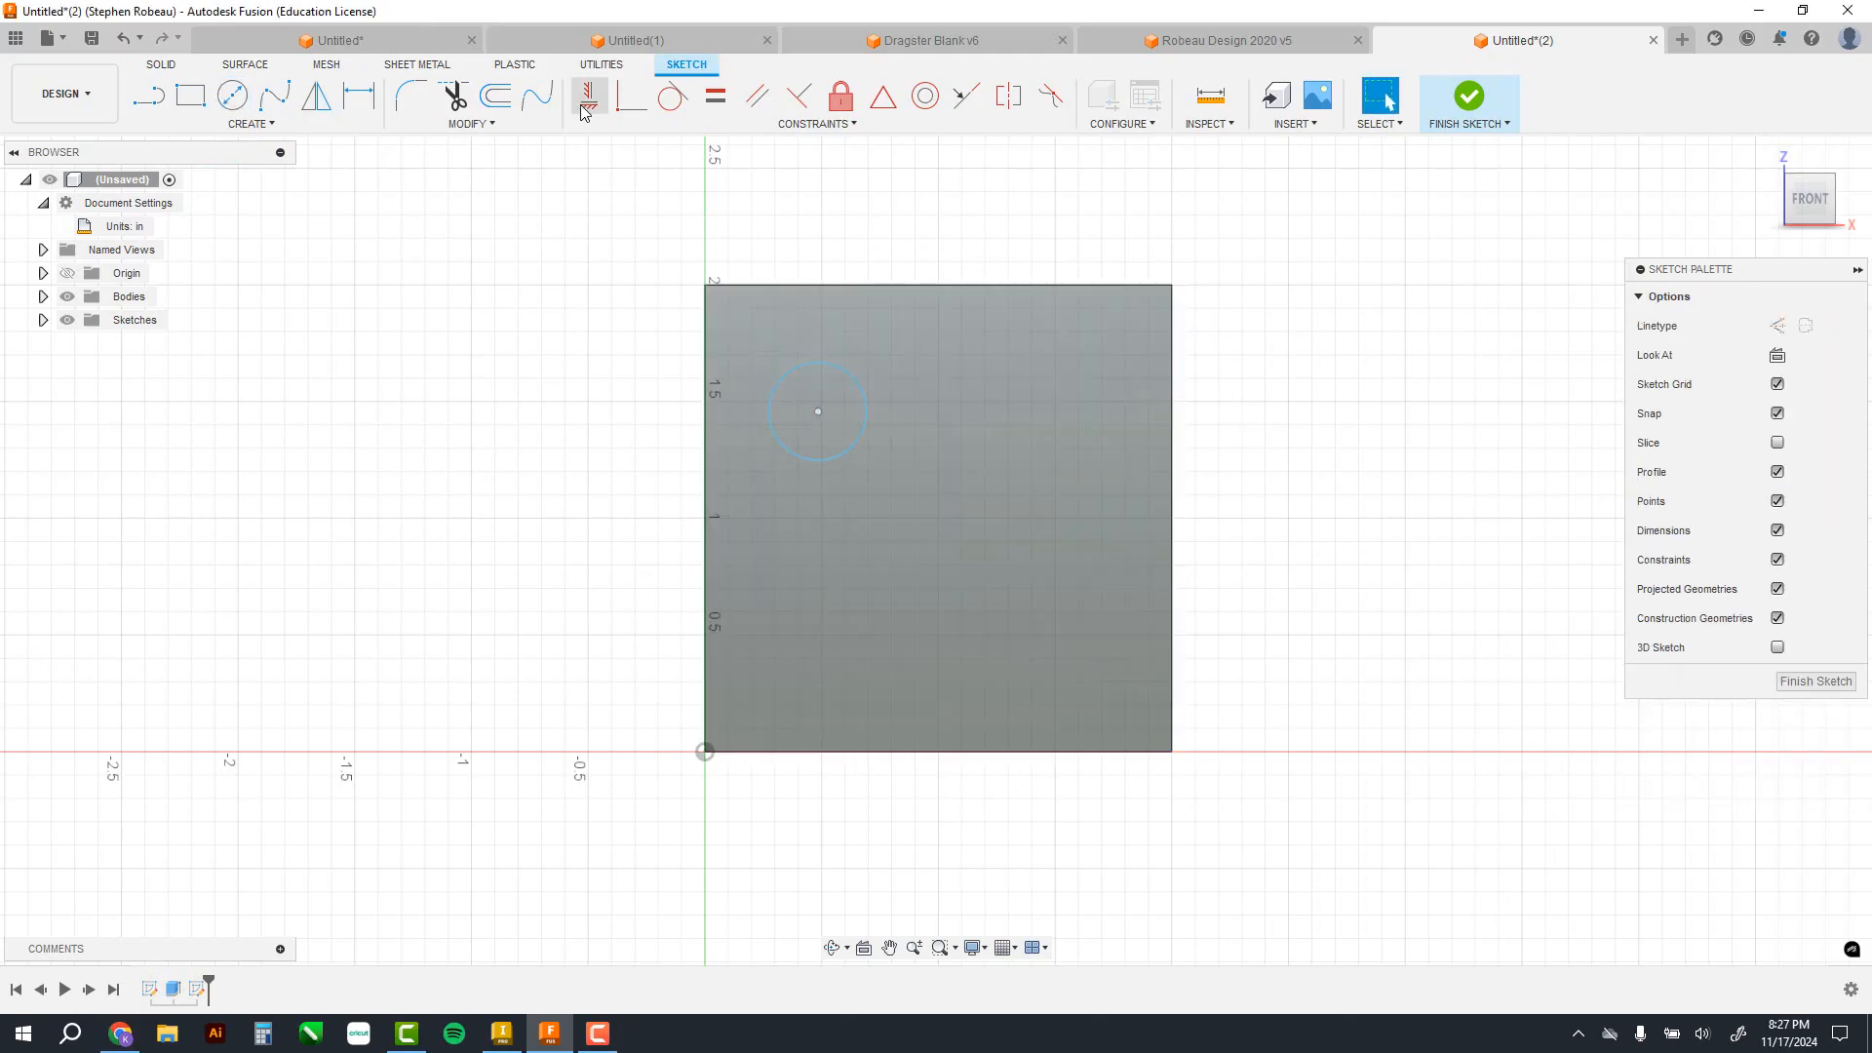
{"action": "key", "text": "c"}
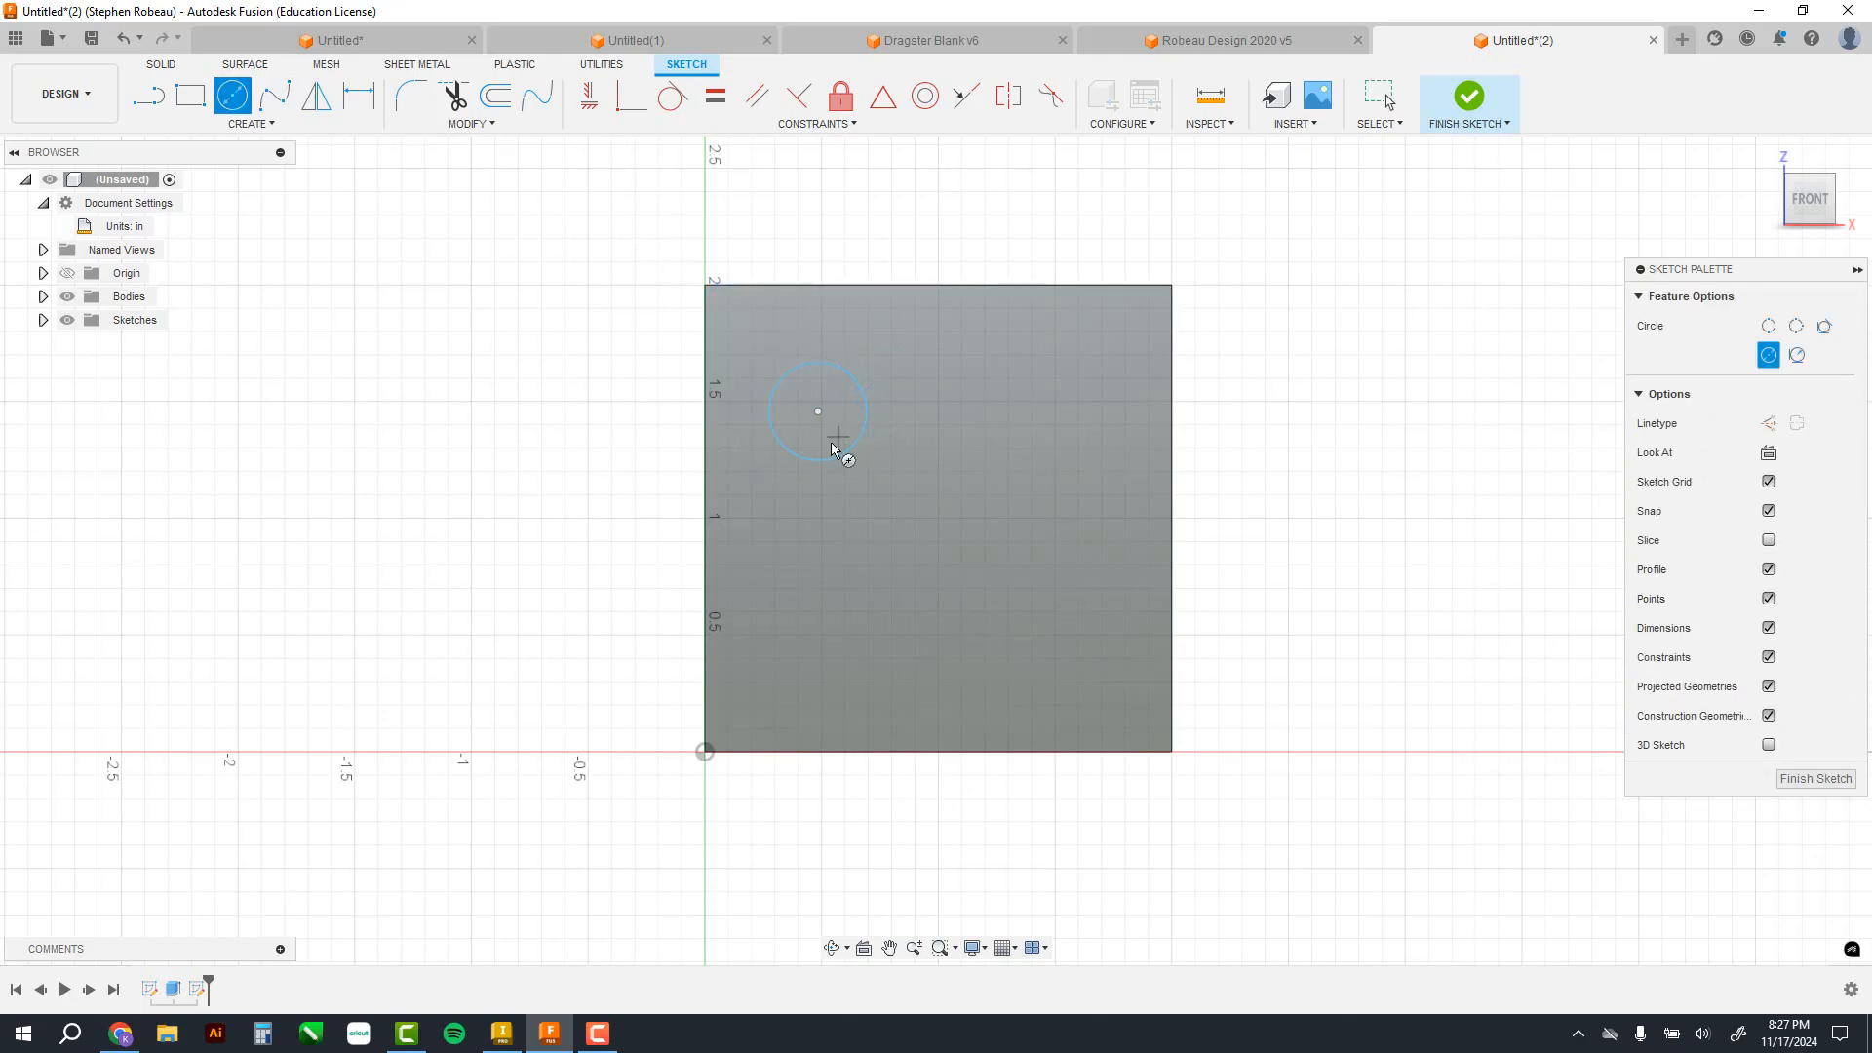
{"action": "key", "text": "Escape"}
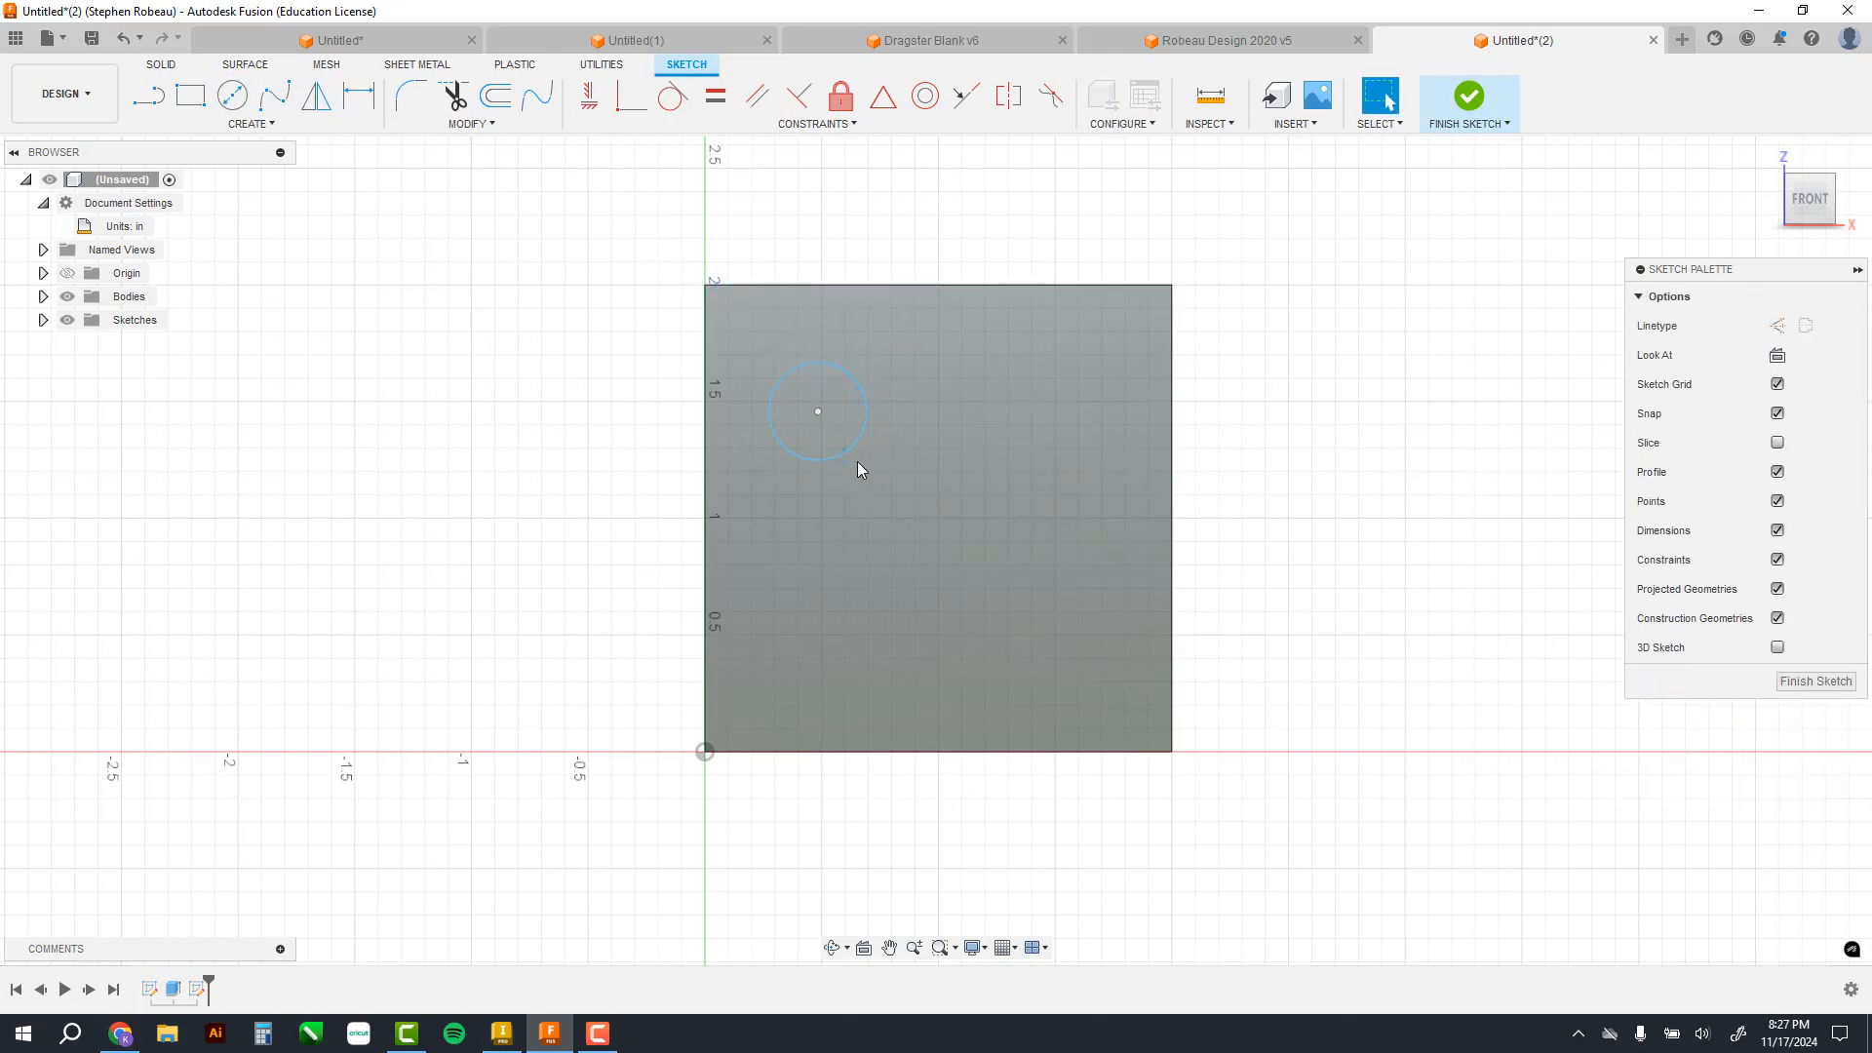
Step: Dimension the circle's diameter and set it to 1 in
{"action": "left_click", "coordinate": [372, 103]}
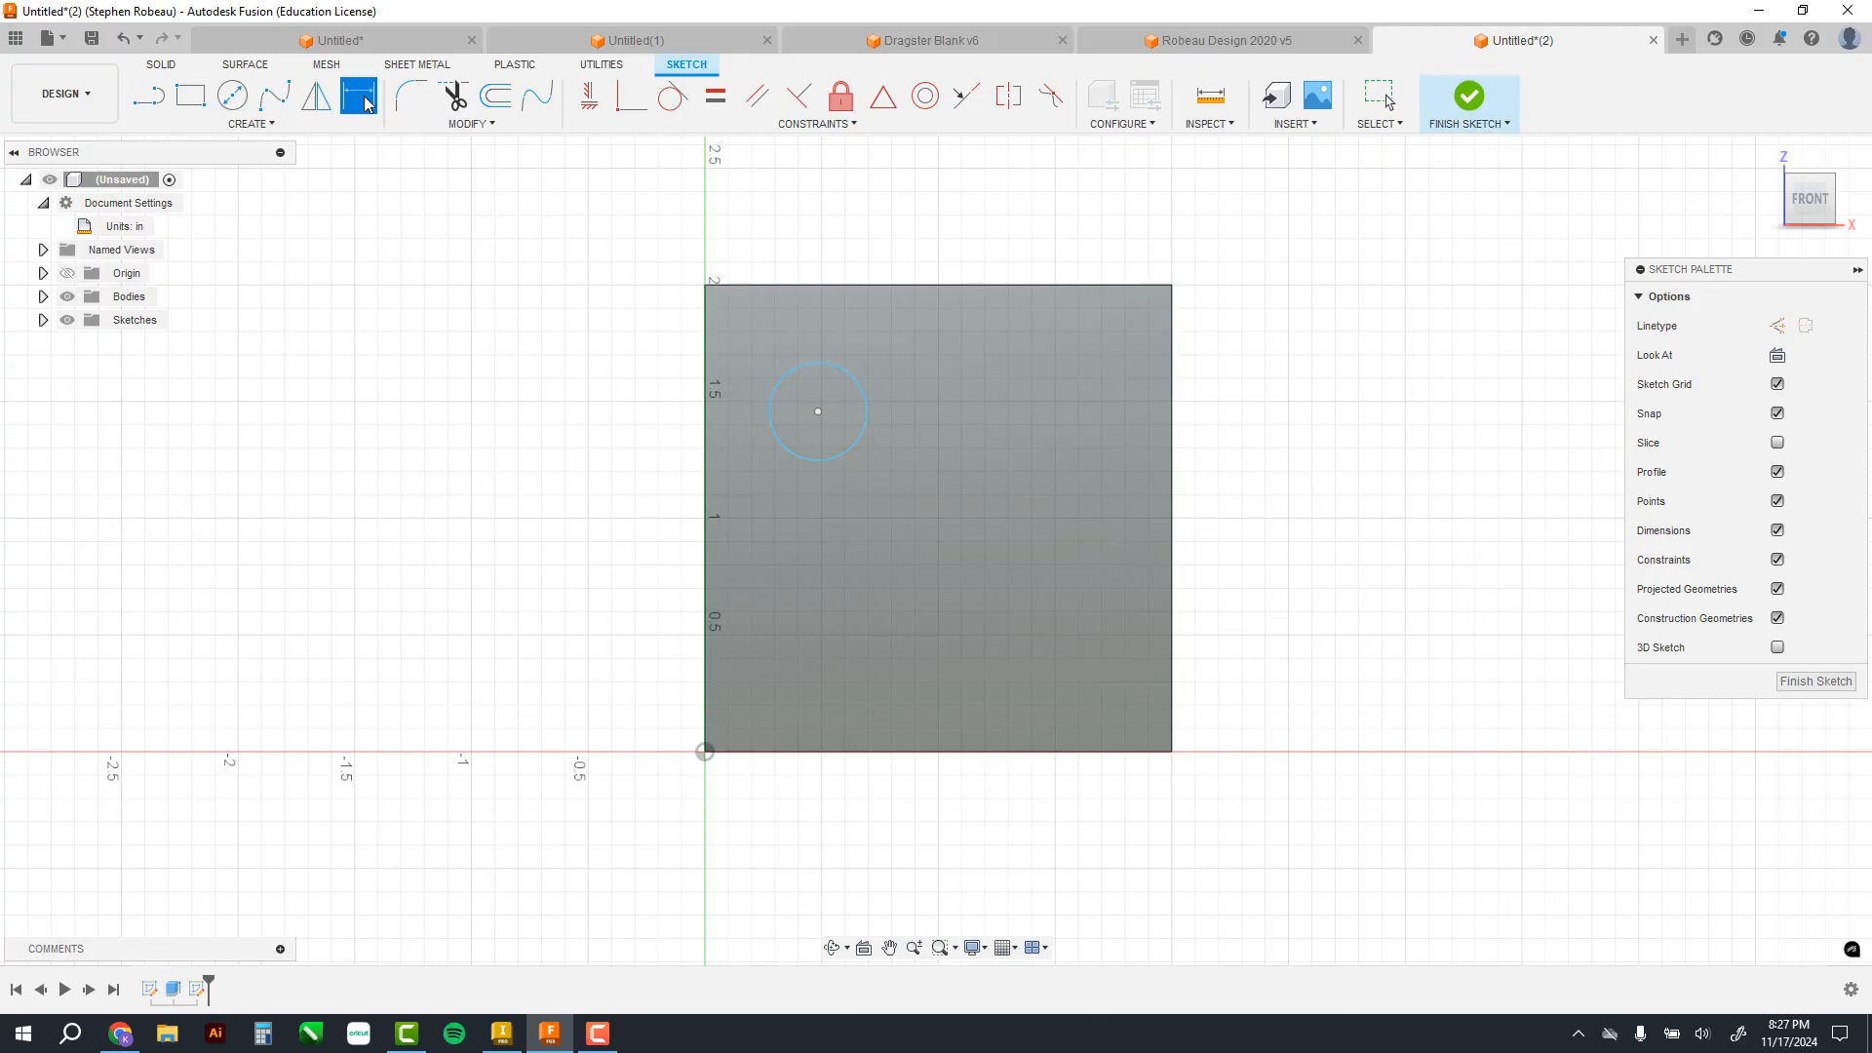
{"action": "left_click", "coordinate": [864, 391]}
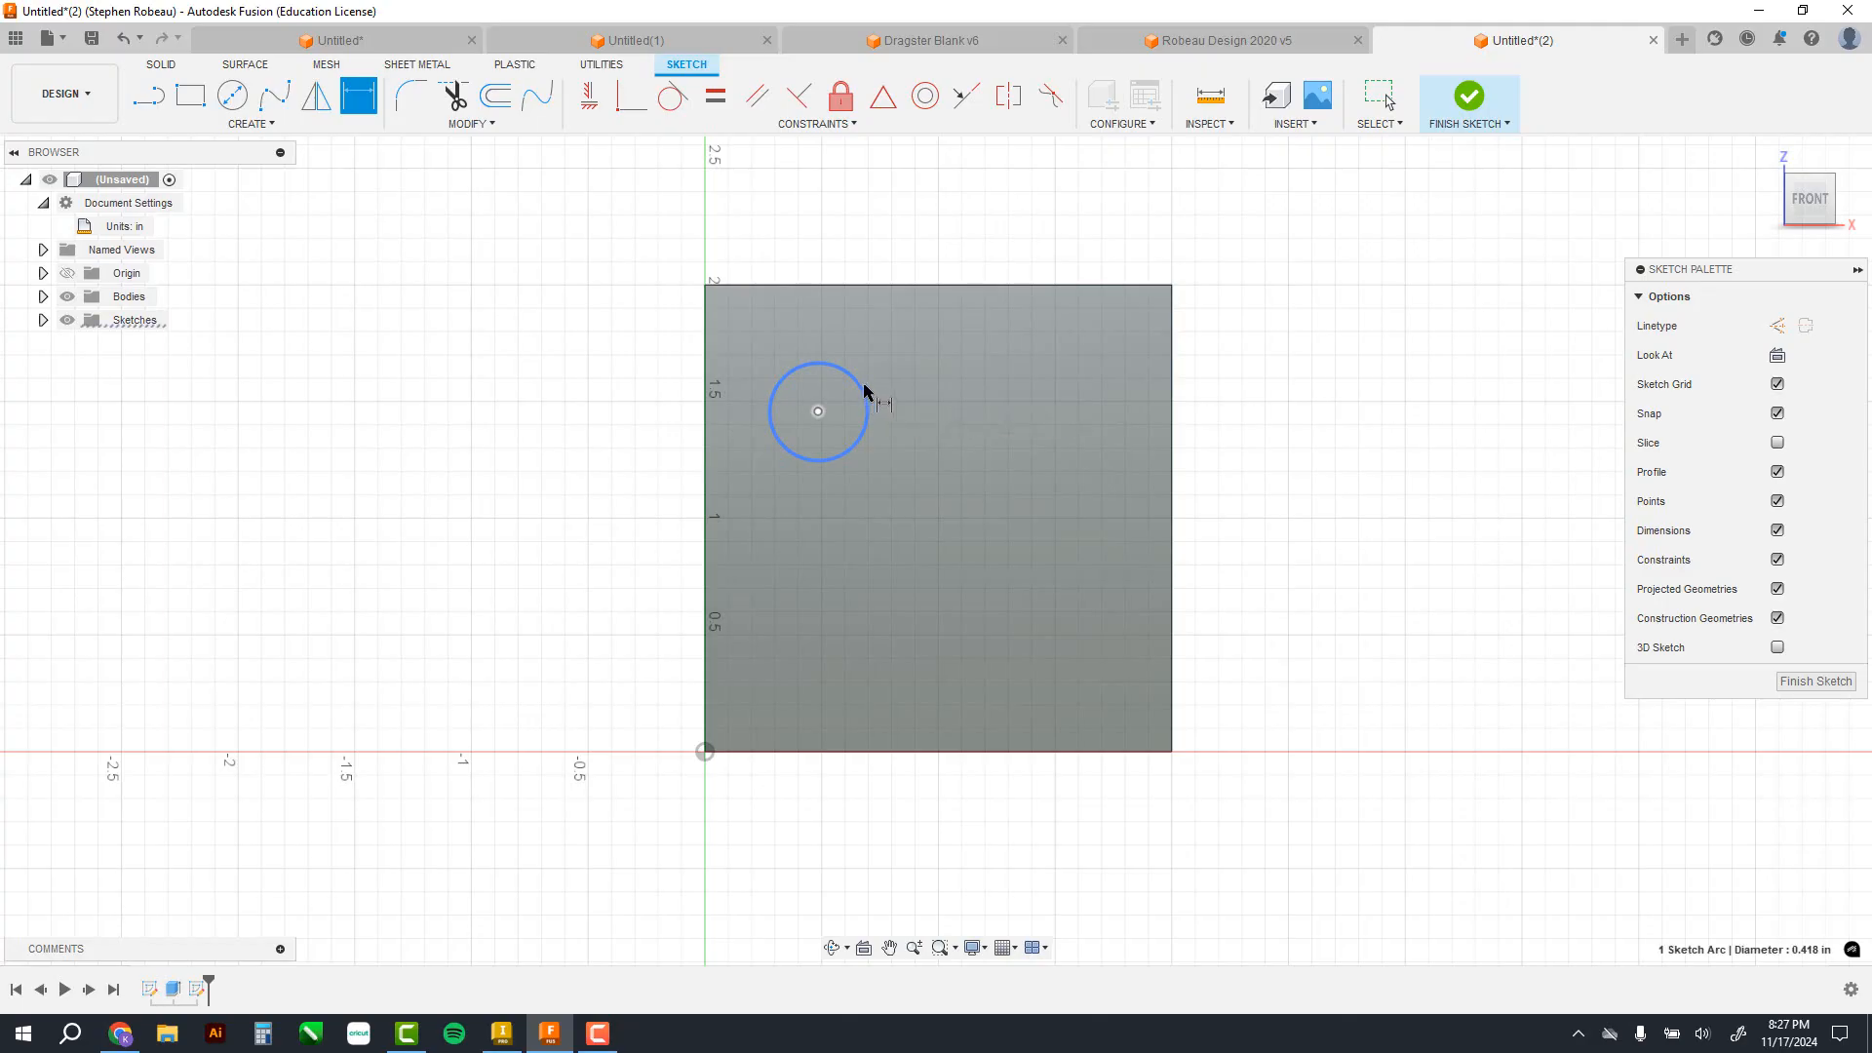
{"action": "left_click", "coordinate": [948, 380]}
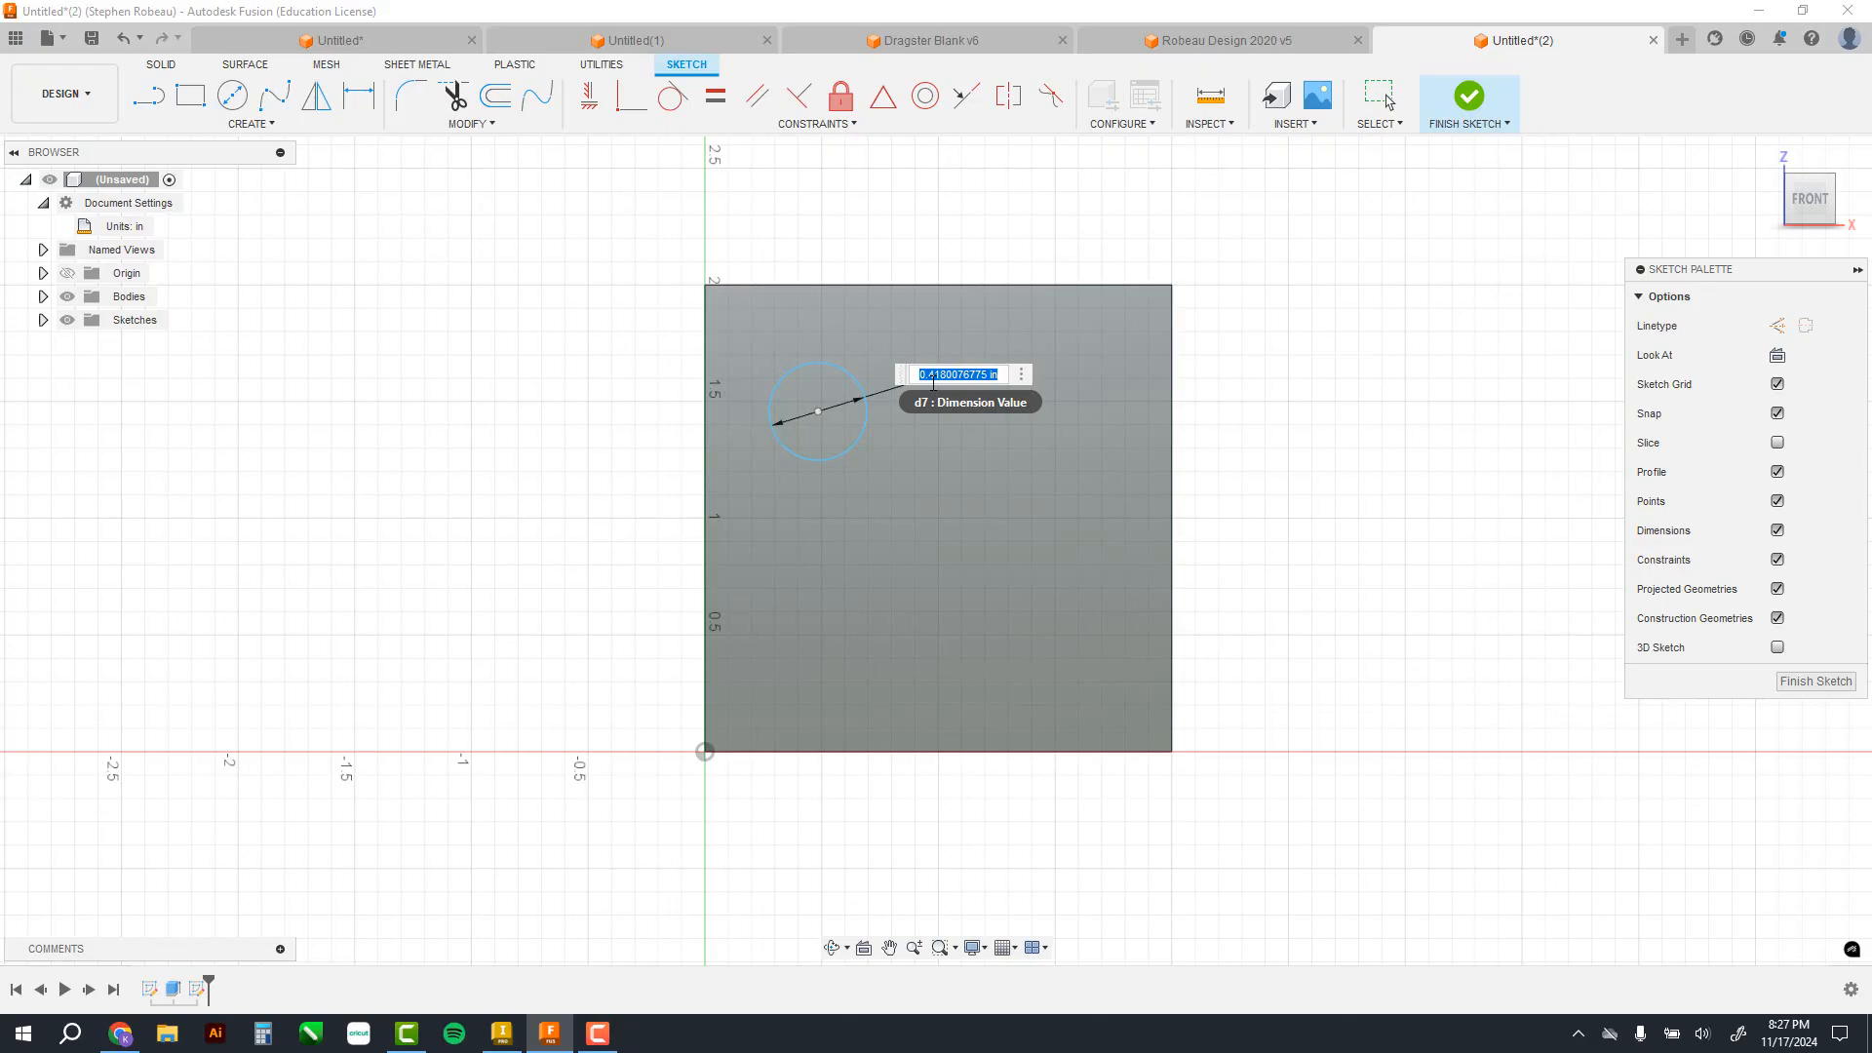
{"action": "type", "text": "1"}
{"action": "key", "text": "Return"}
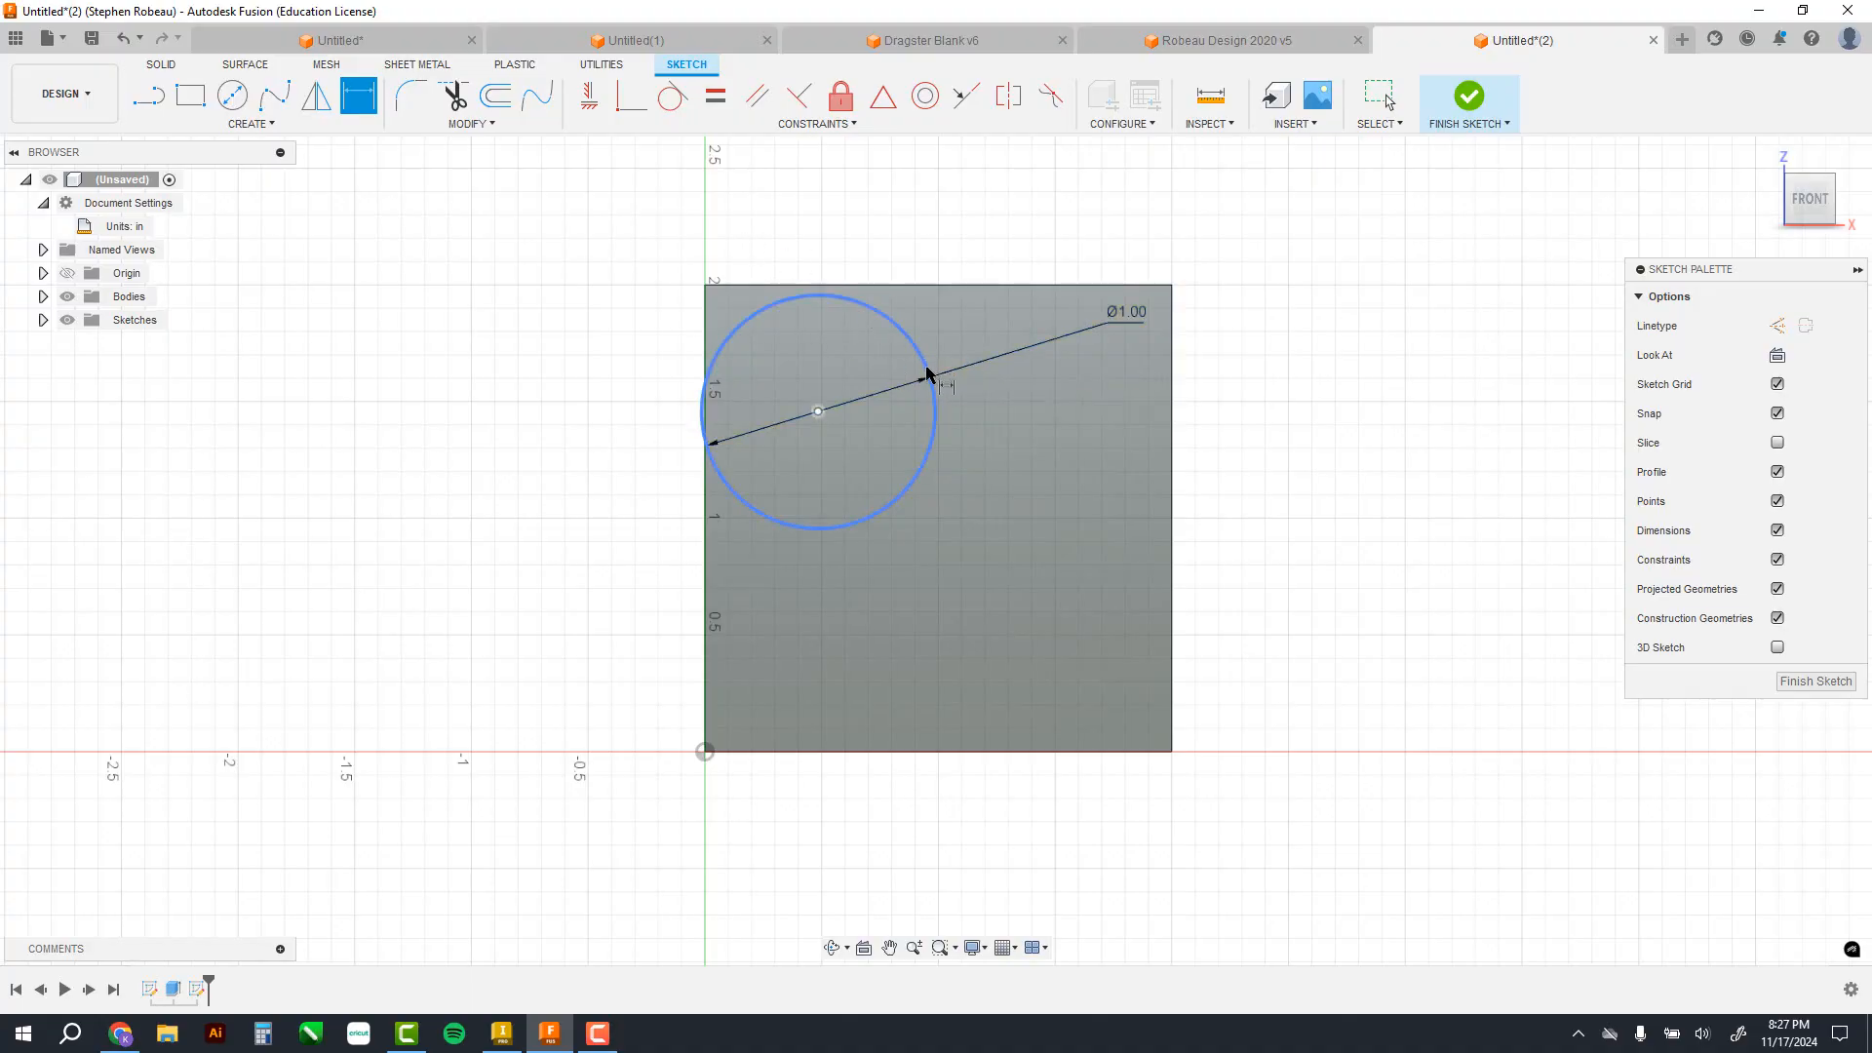
Step: Dimension the circle's center horizontally to the front face's right edge and set the distance to 1 in
{"action": "left_click", "coordinate": [933, 402]}
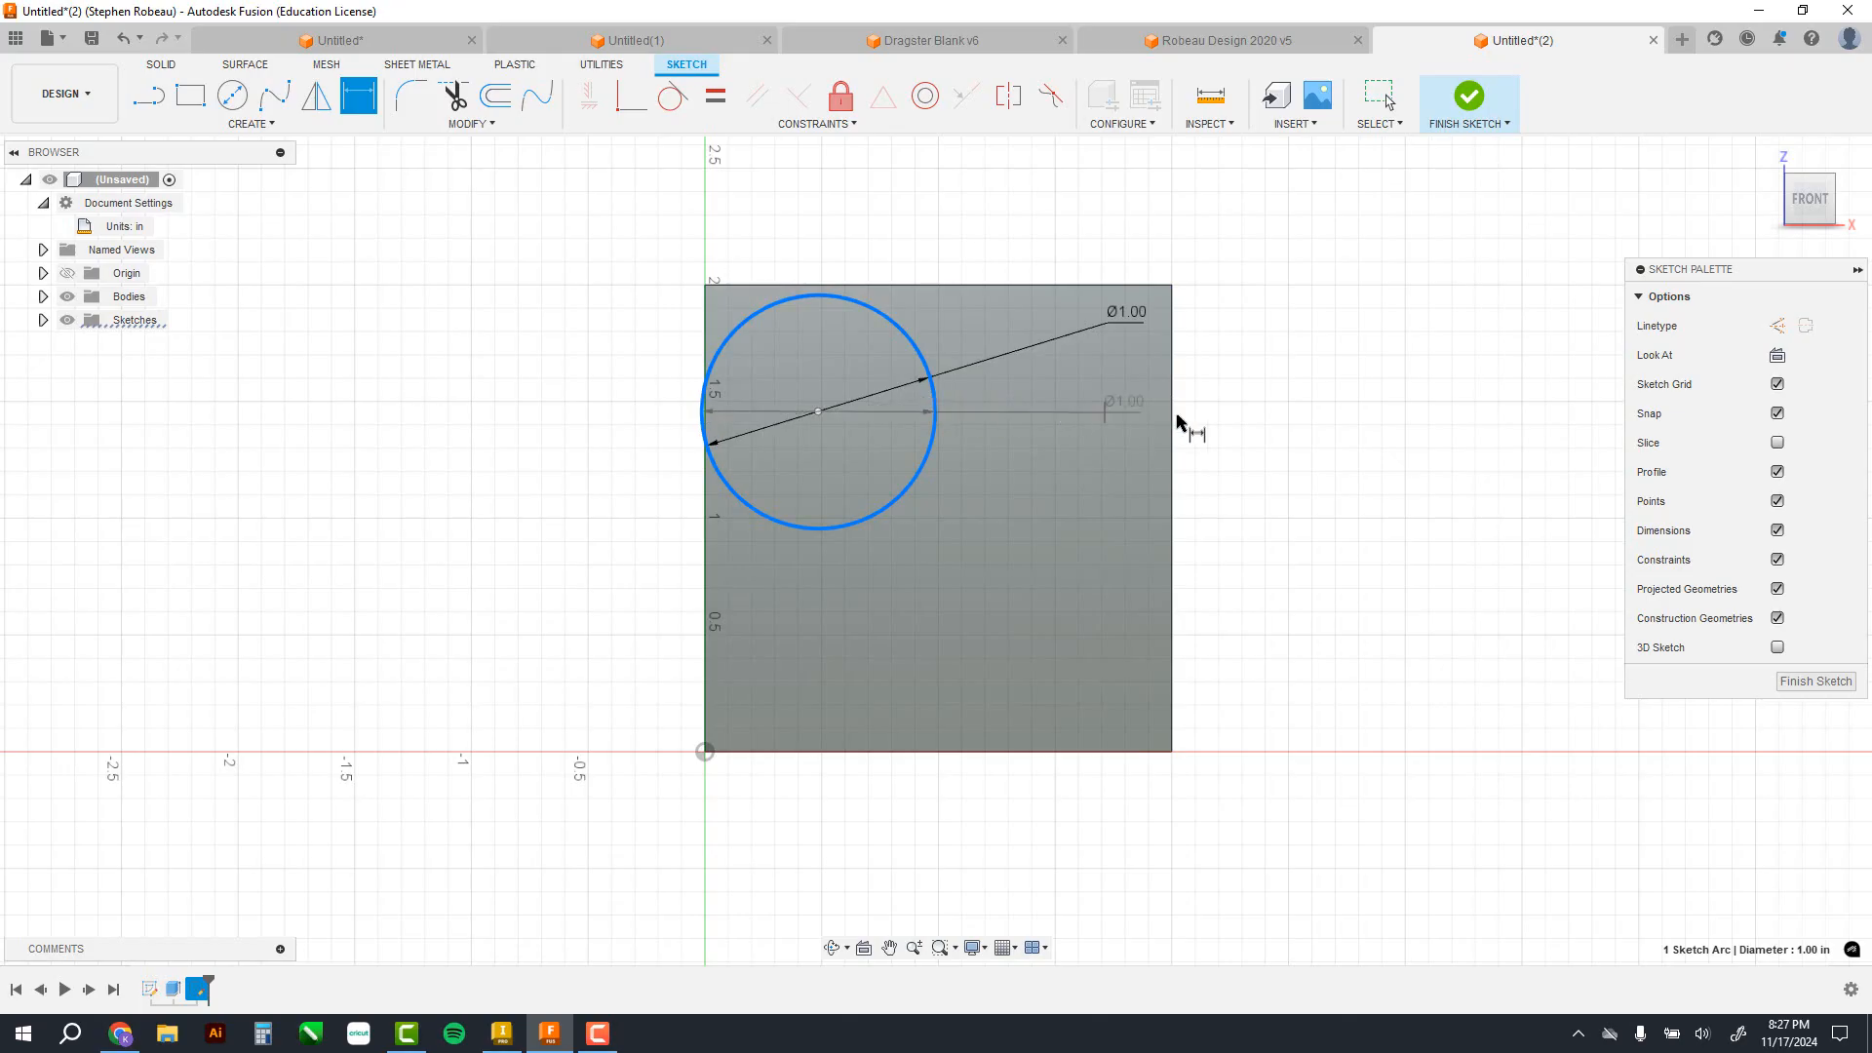
{"action": "left_click", "coordinate": [1173, 419]}
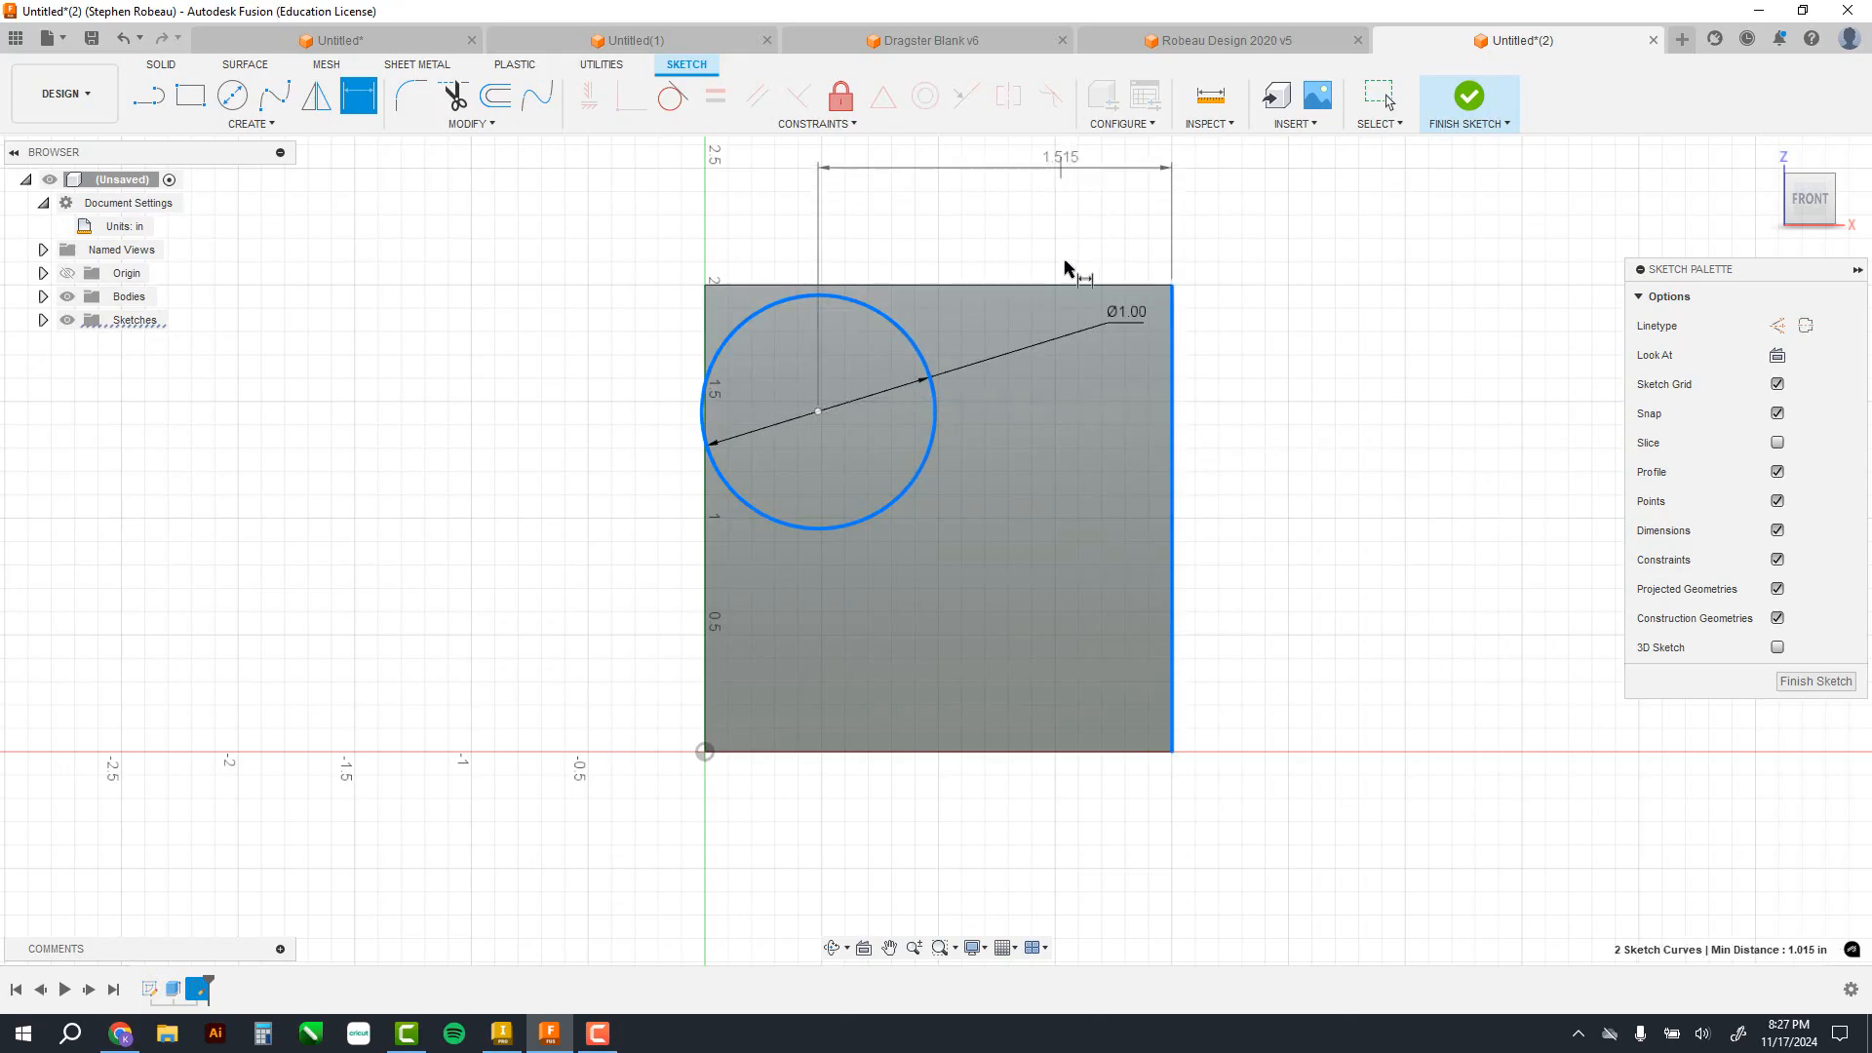
{"action": "left_click", "coordinate": [1019, 209]}
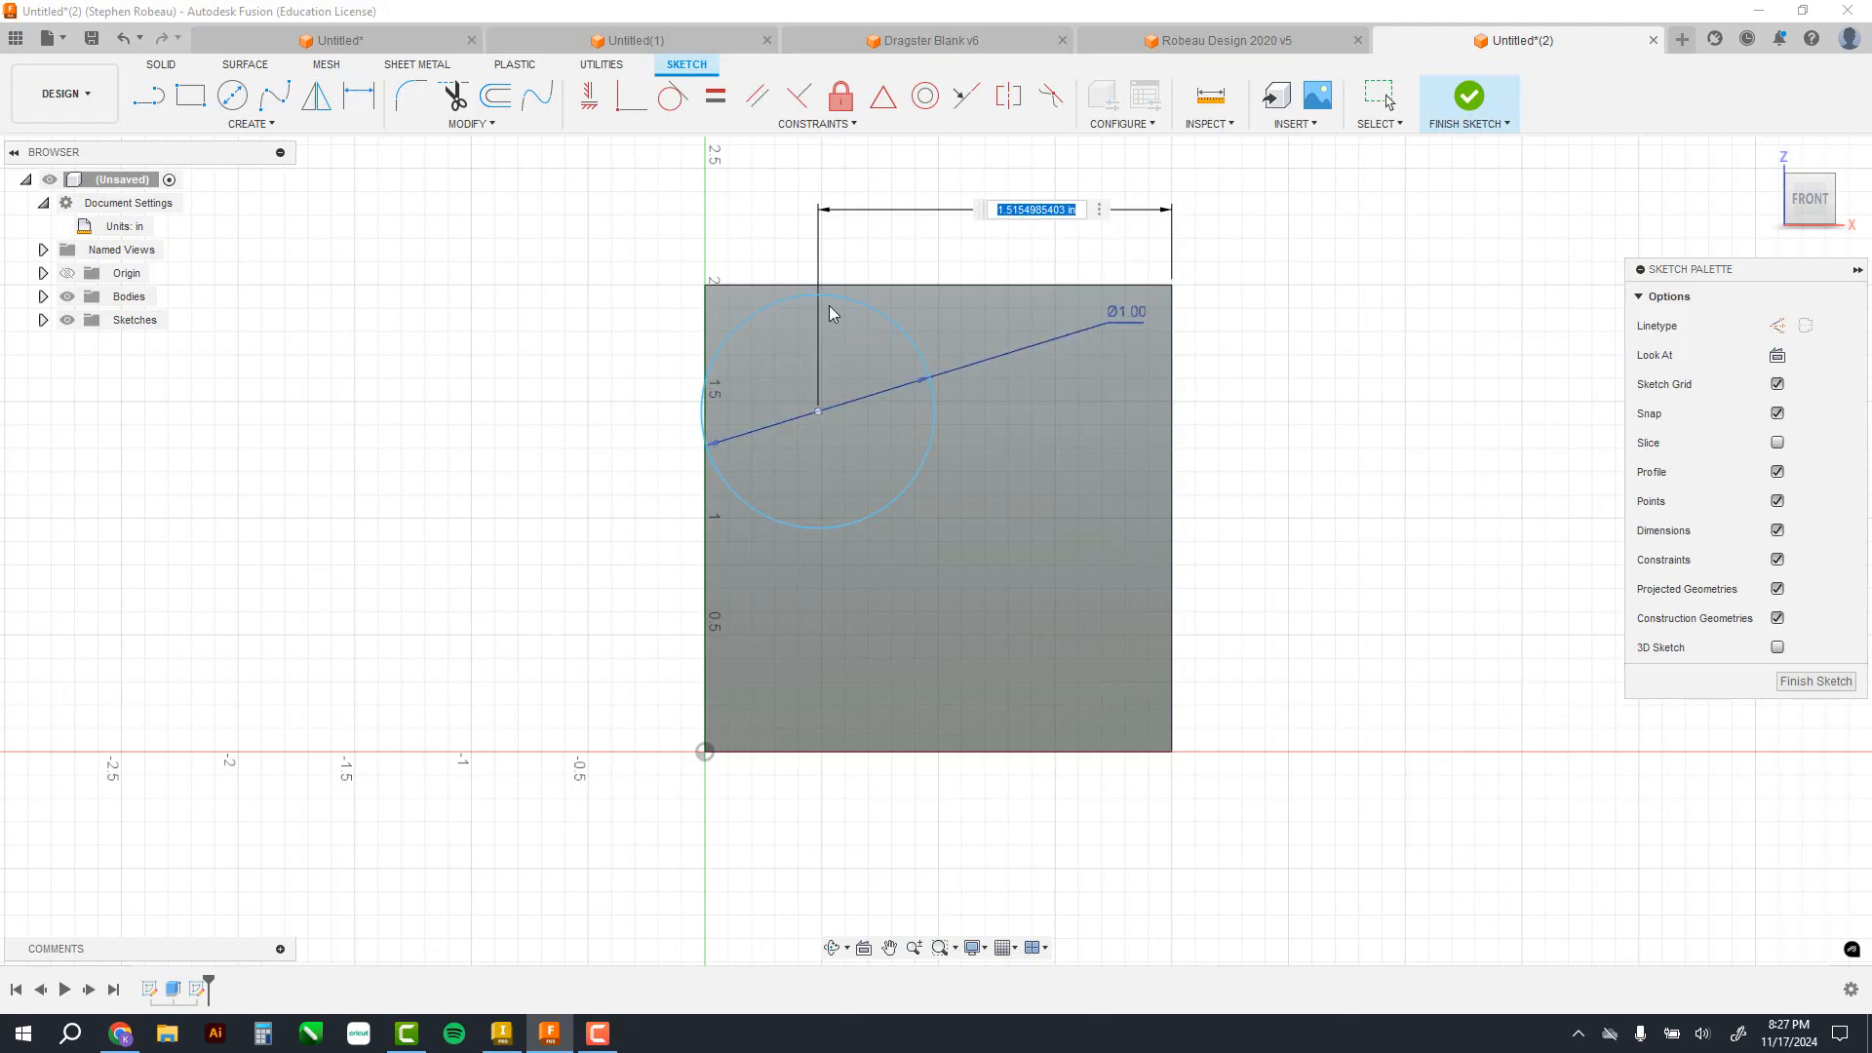
{"action": "type", "text": "1"}
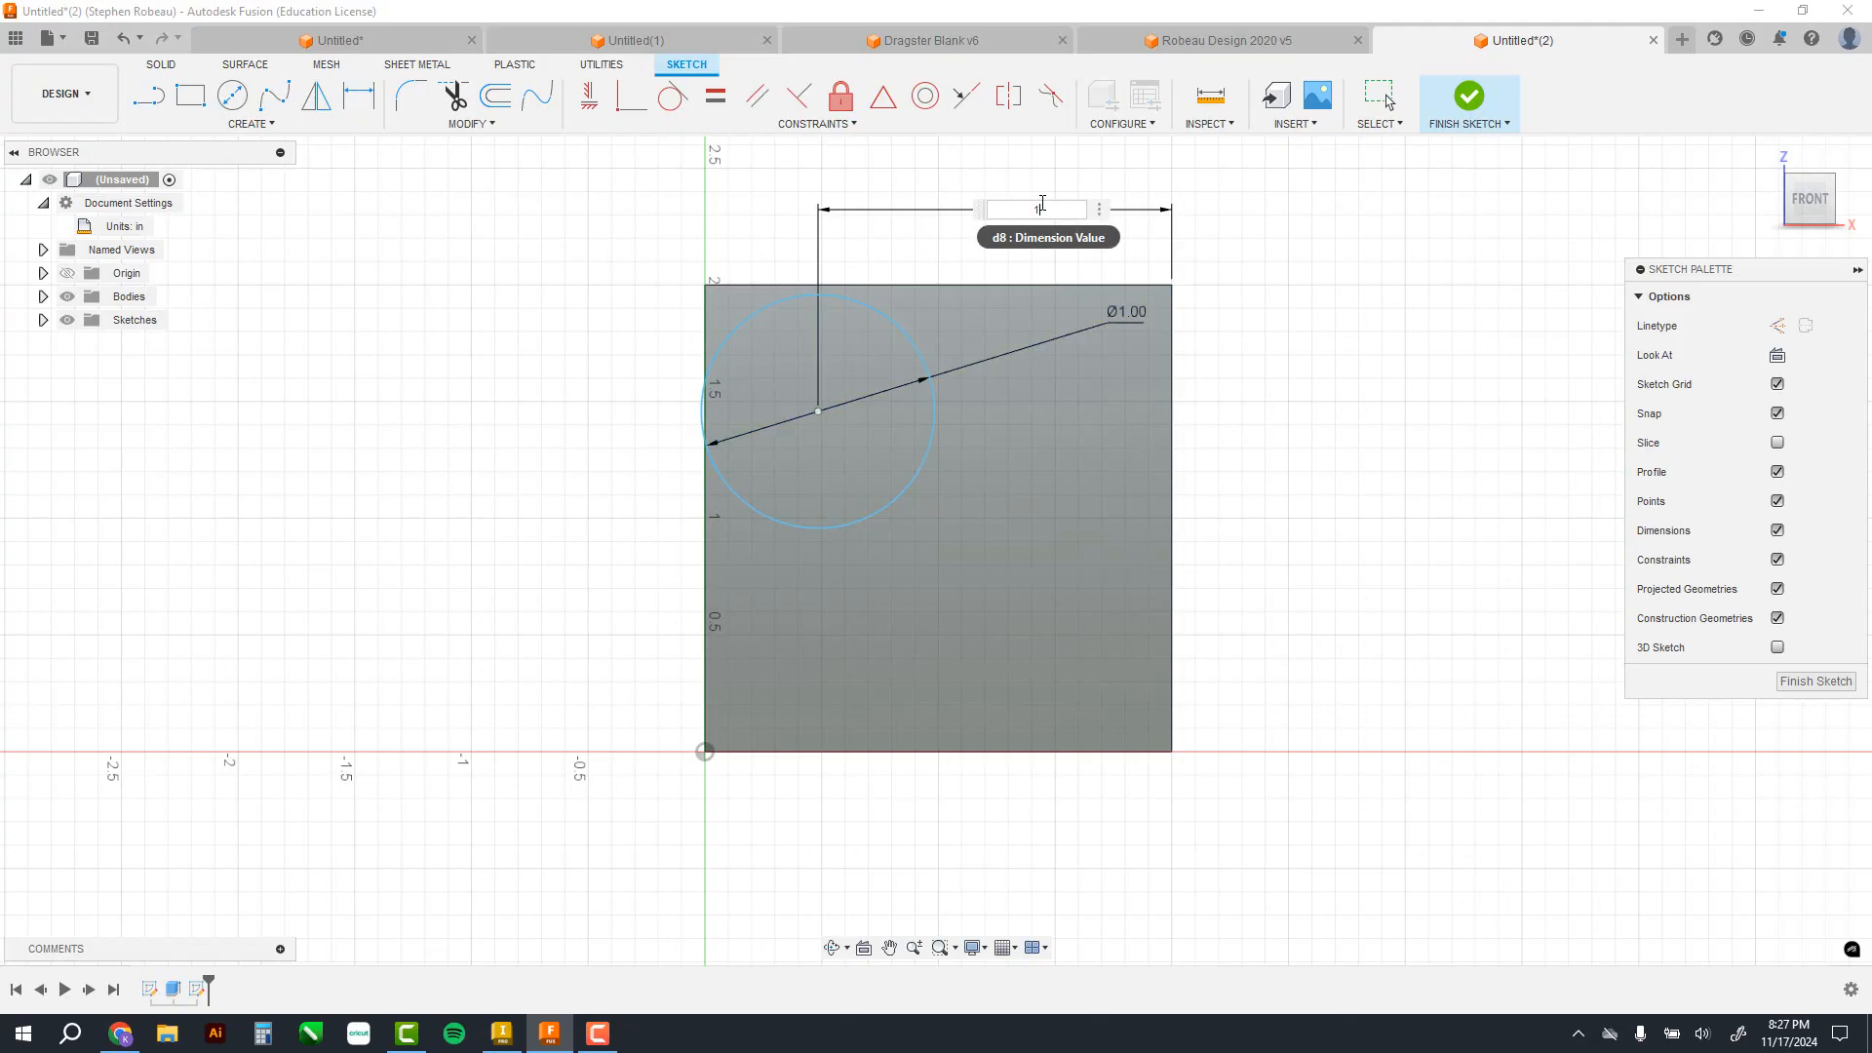
{"action": "key", "text": "Return"}
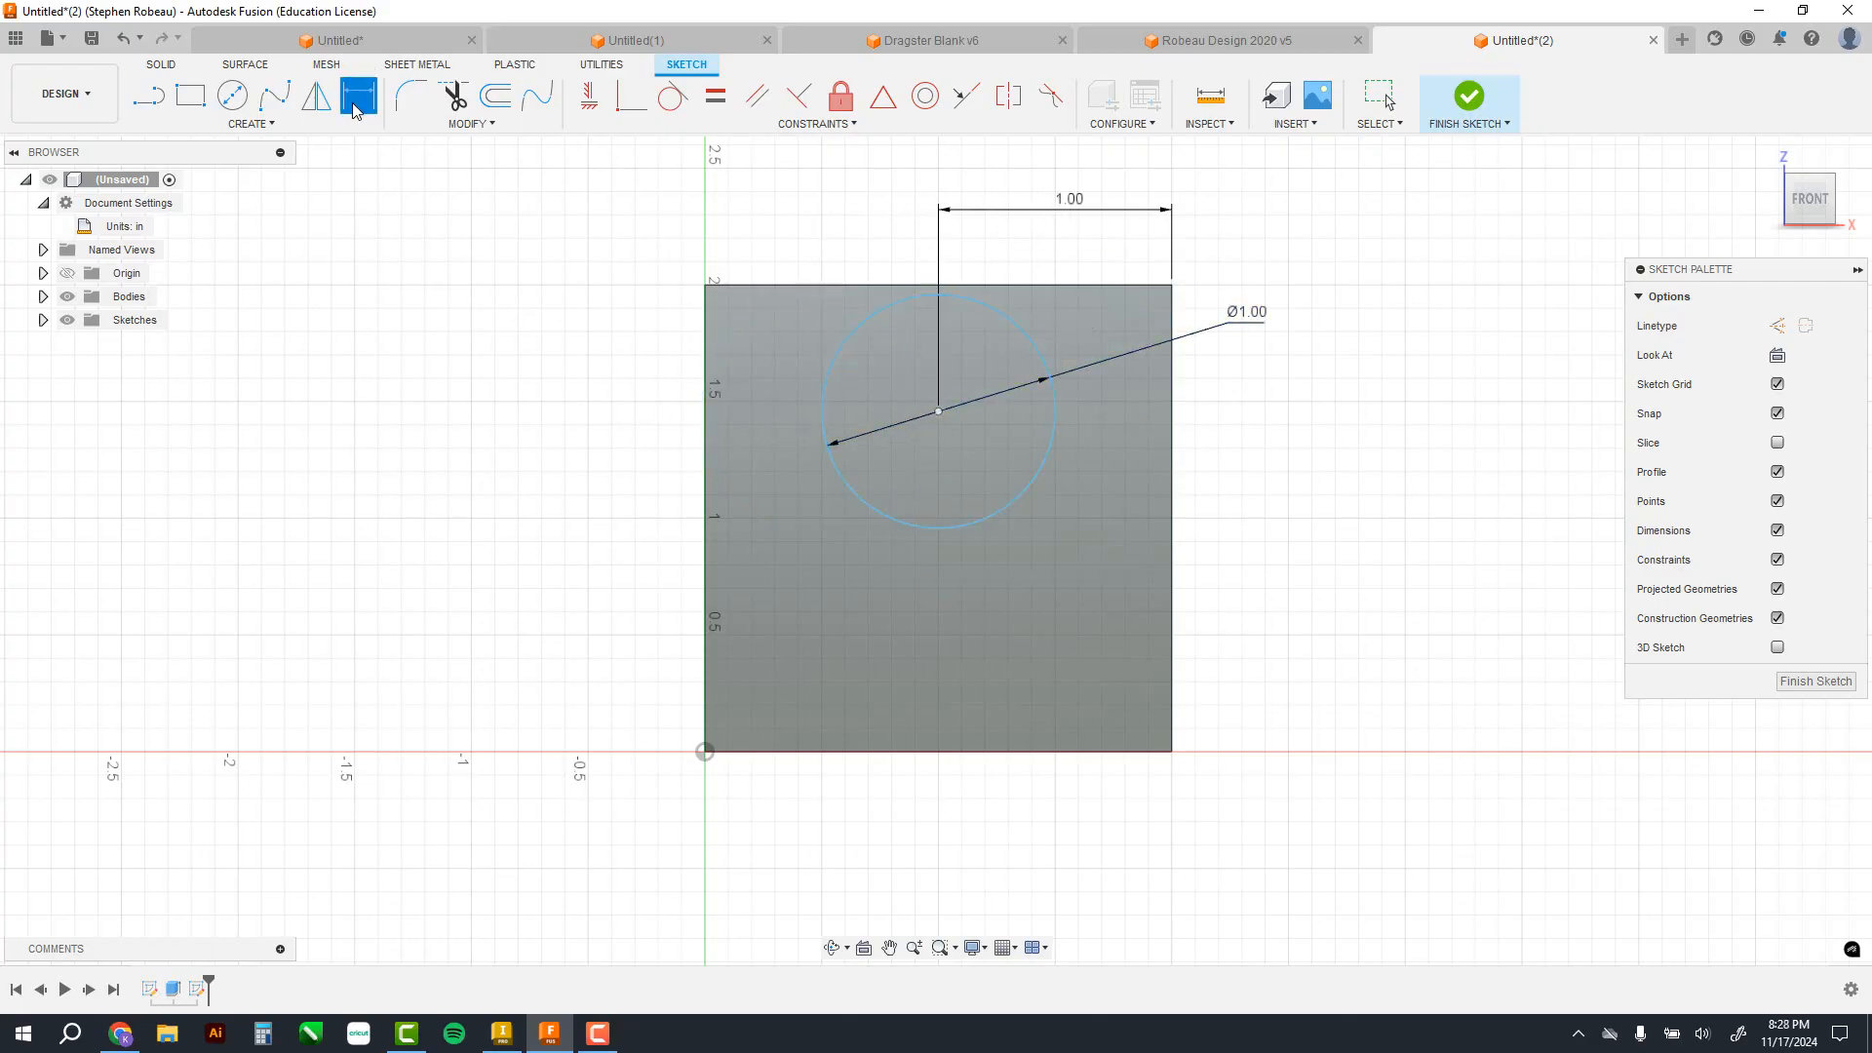
Step: Dimension the circle's center 1 in below the front face's top edge and finish the sketch
{"action": "left_click", "coordinate": [857, 346]}
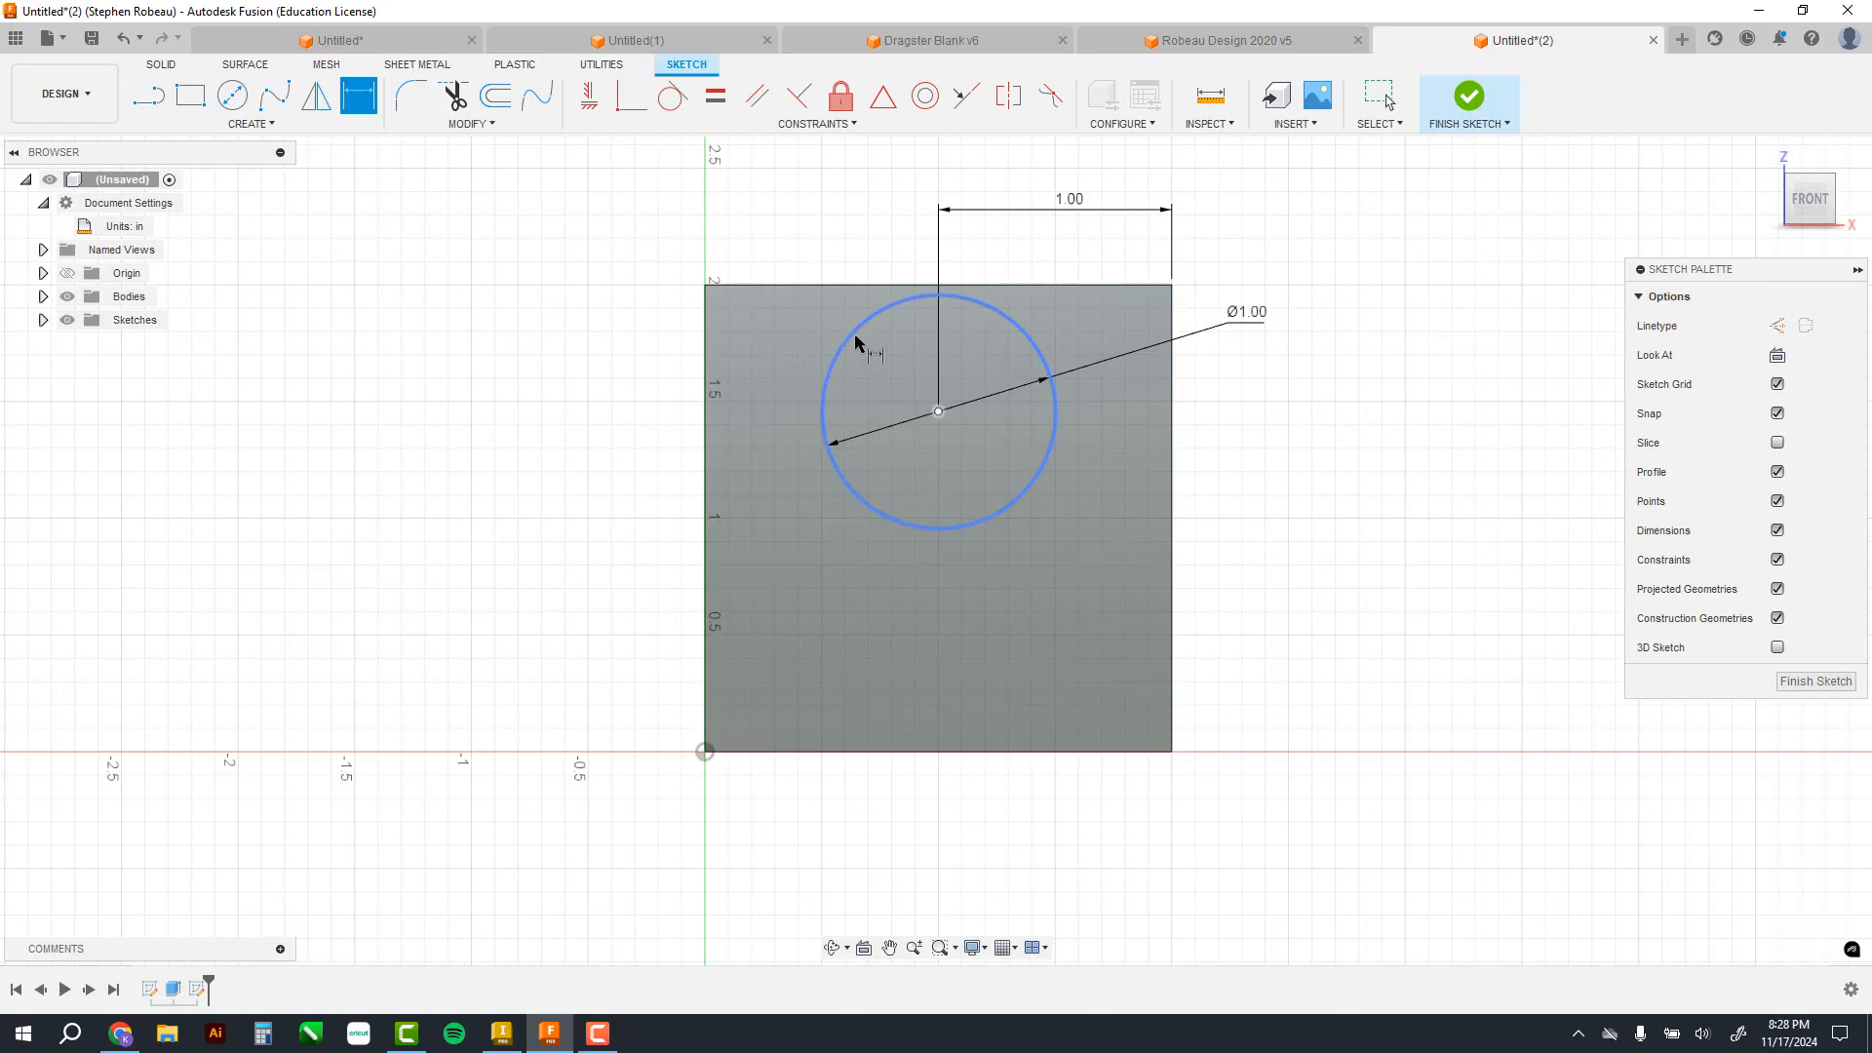
{"action": "left_click", "coordinate": [846, 285]}
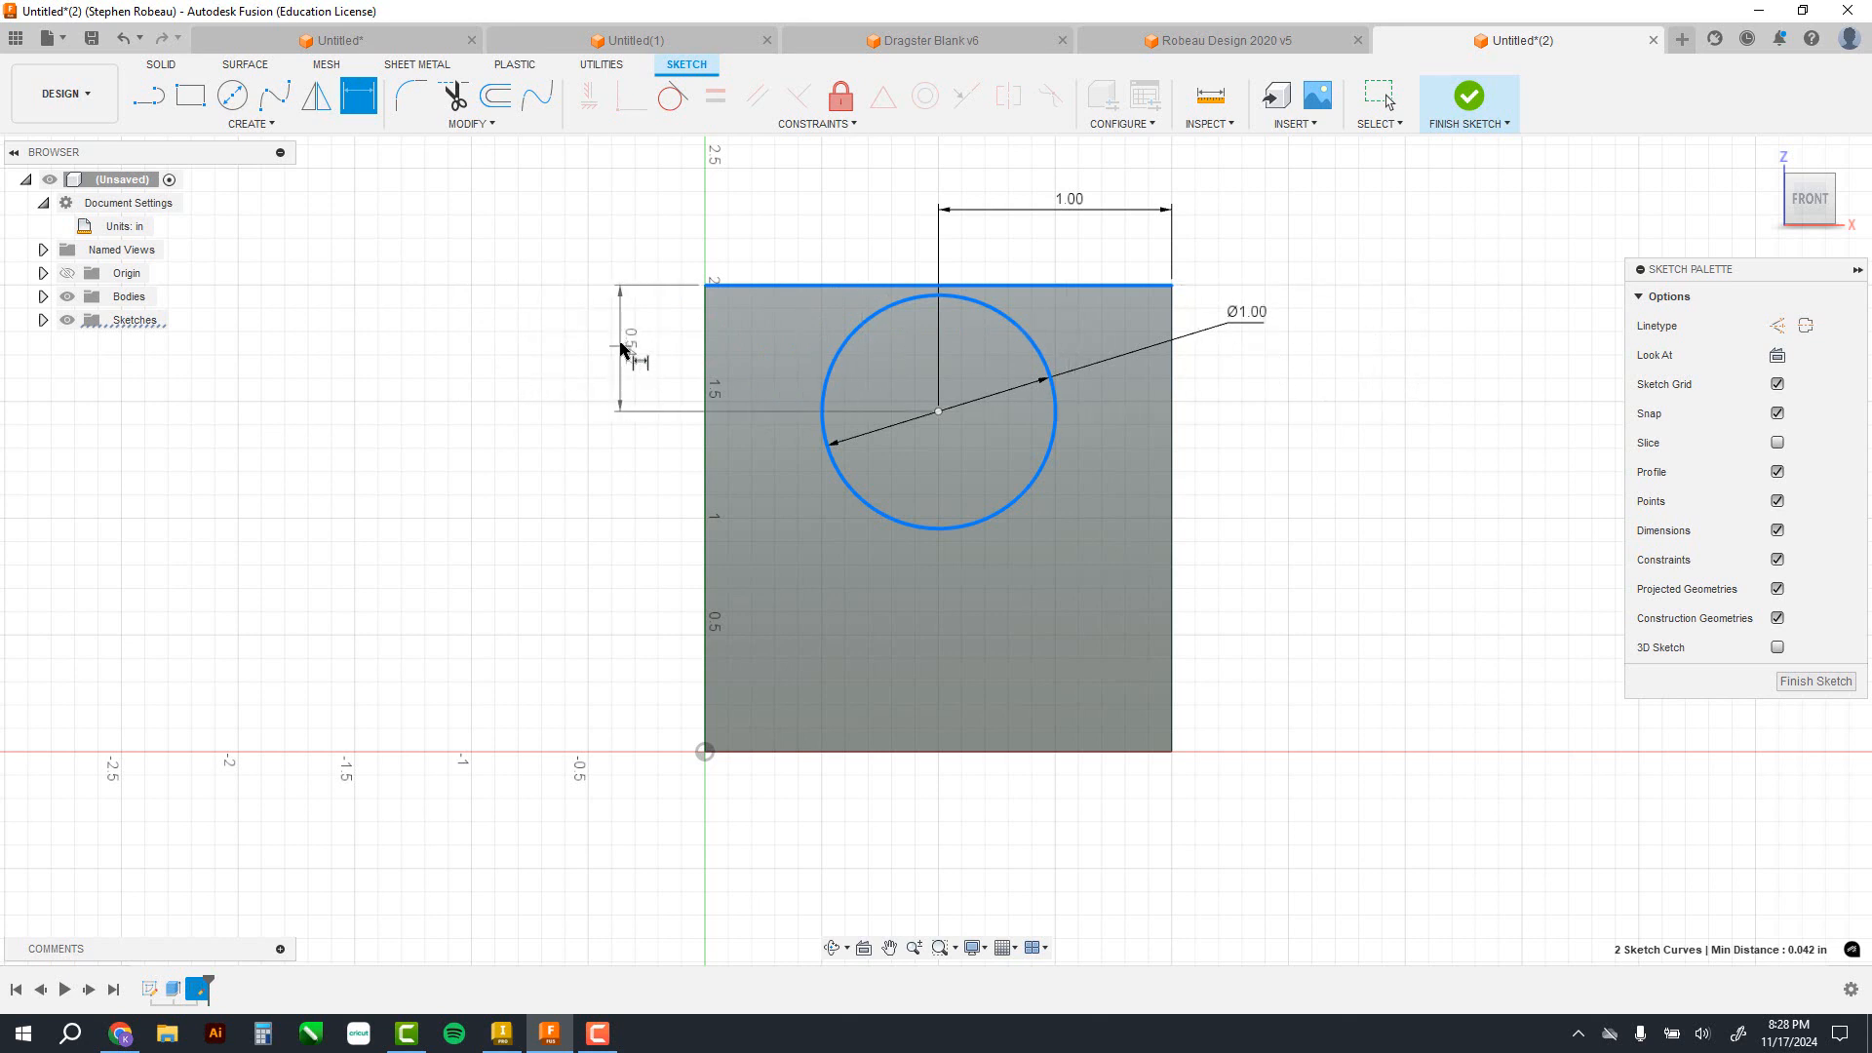
{"action": "left_click", "coordinate": [620, 349]}
{"action": "type", "text": "1"}
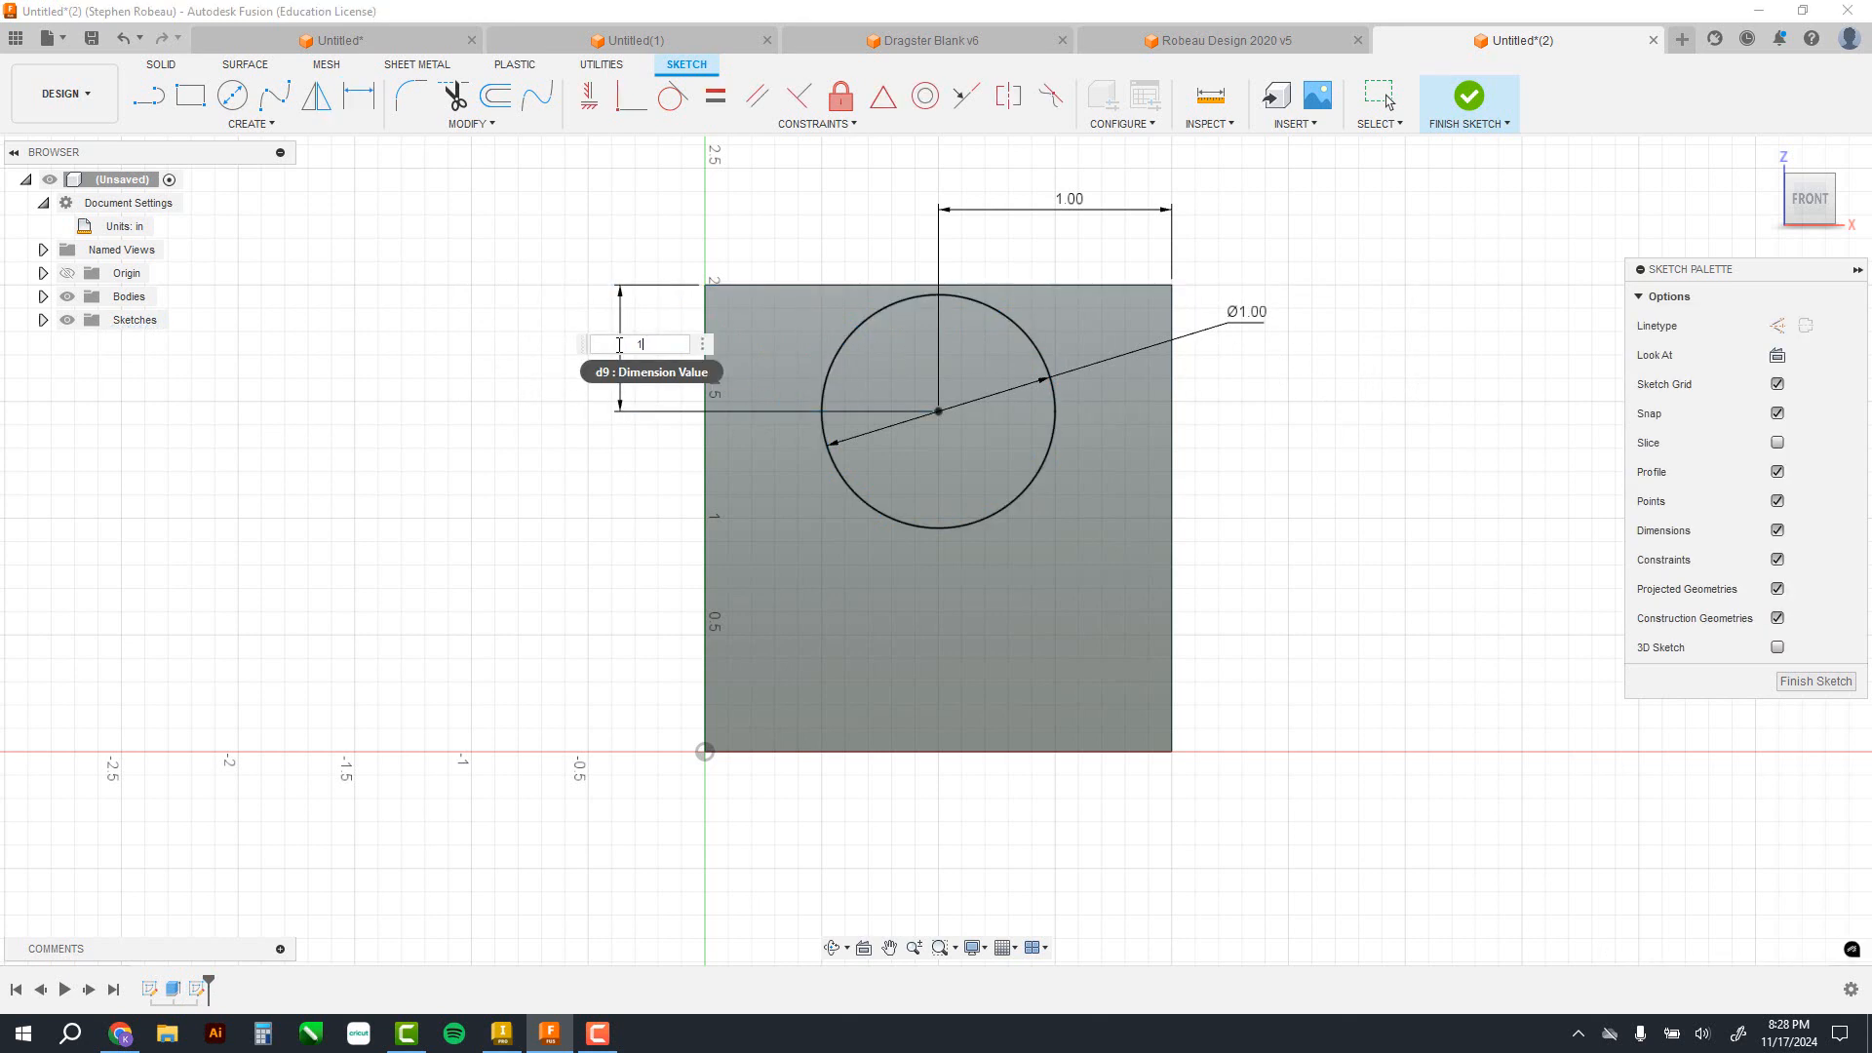
{"action": "key", "text": "Return"}
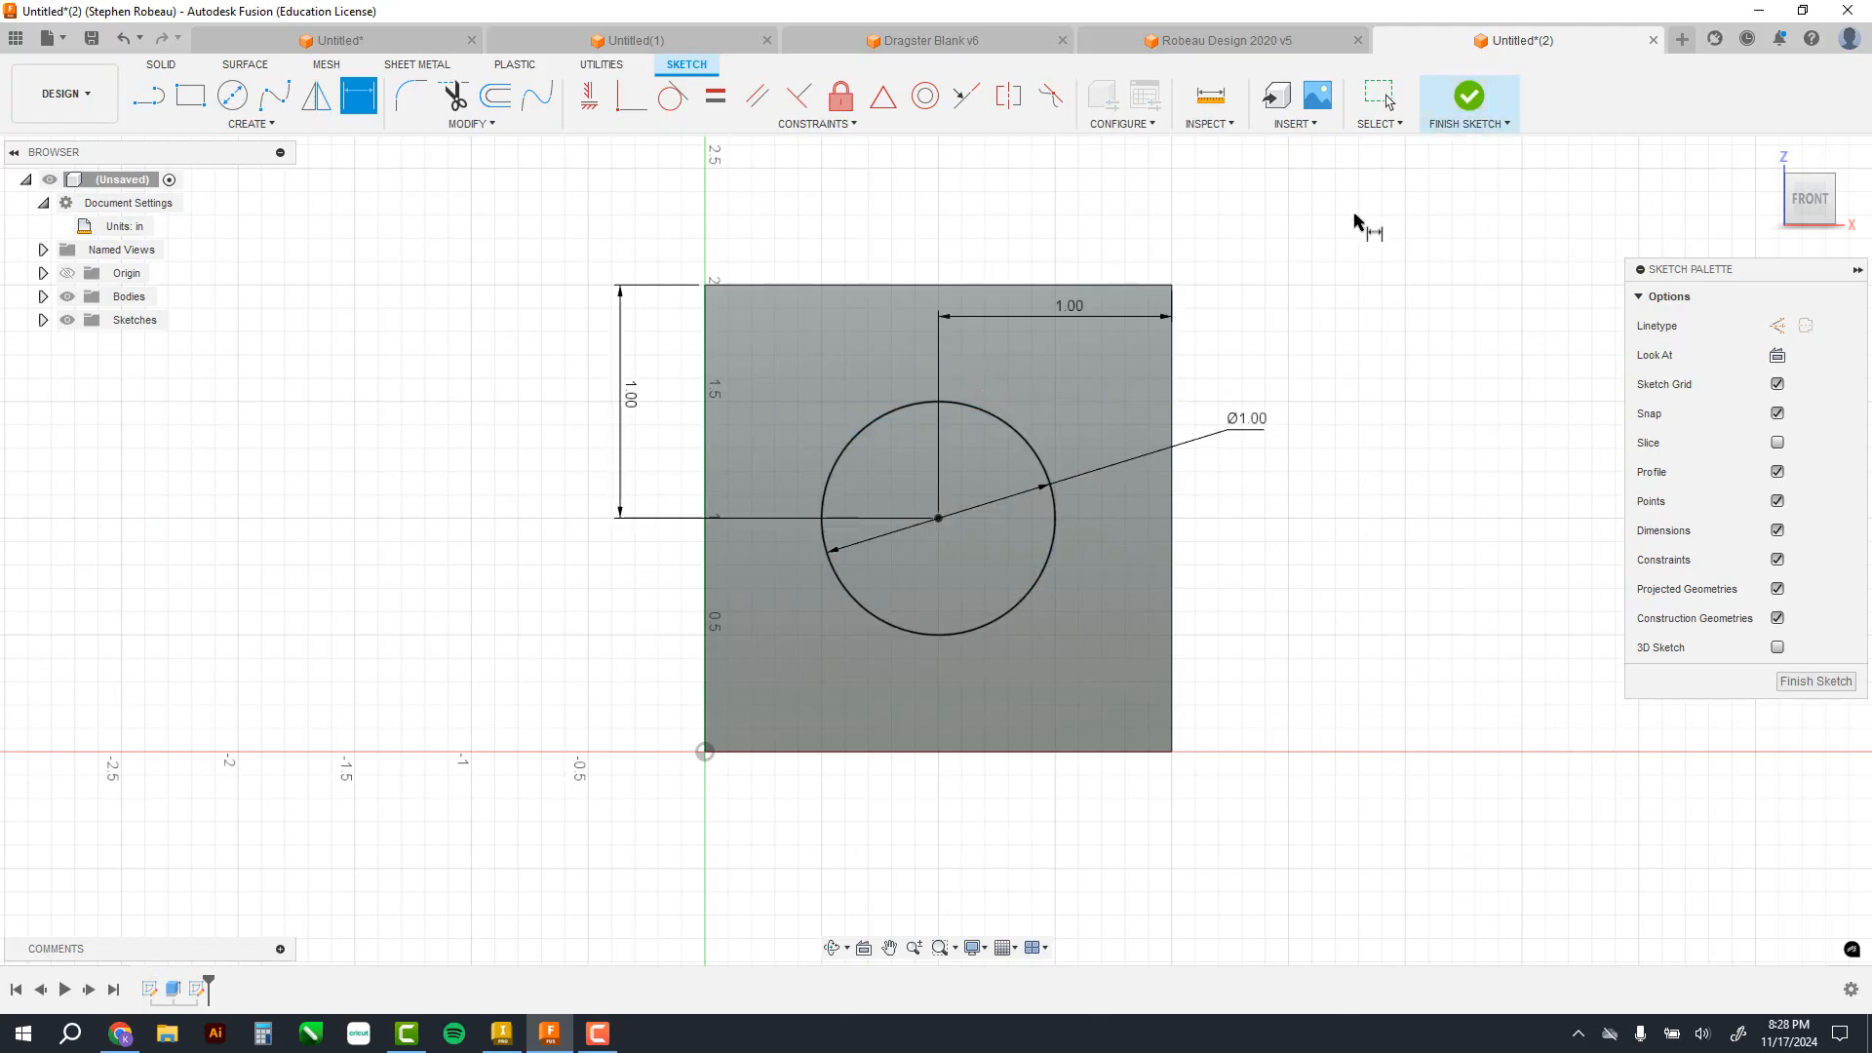
{"action": "left_click", "coordinate": [1475, 105]}
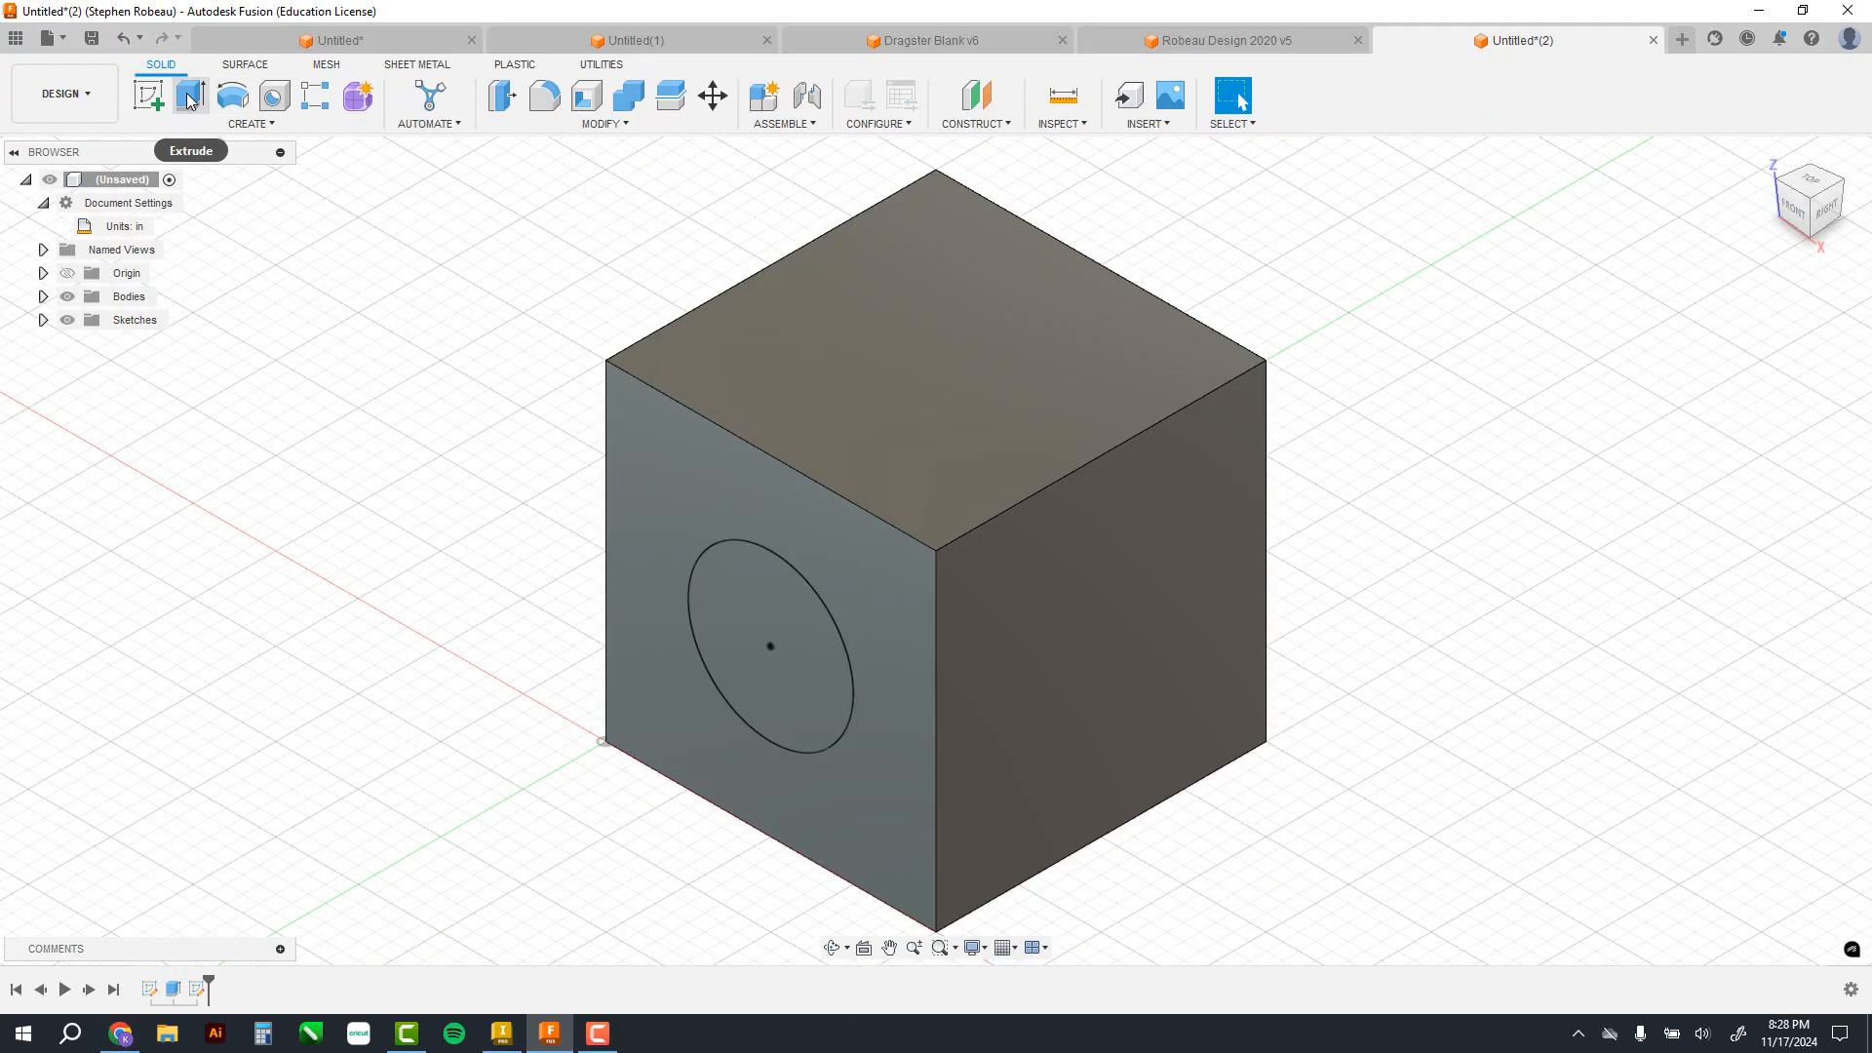
Step: Extrude the circle profile 1/2 in outward from the front face, joined to the cube
{"action": "left_click", "coordinate": [190, 98]}
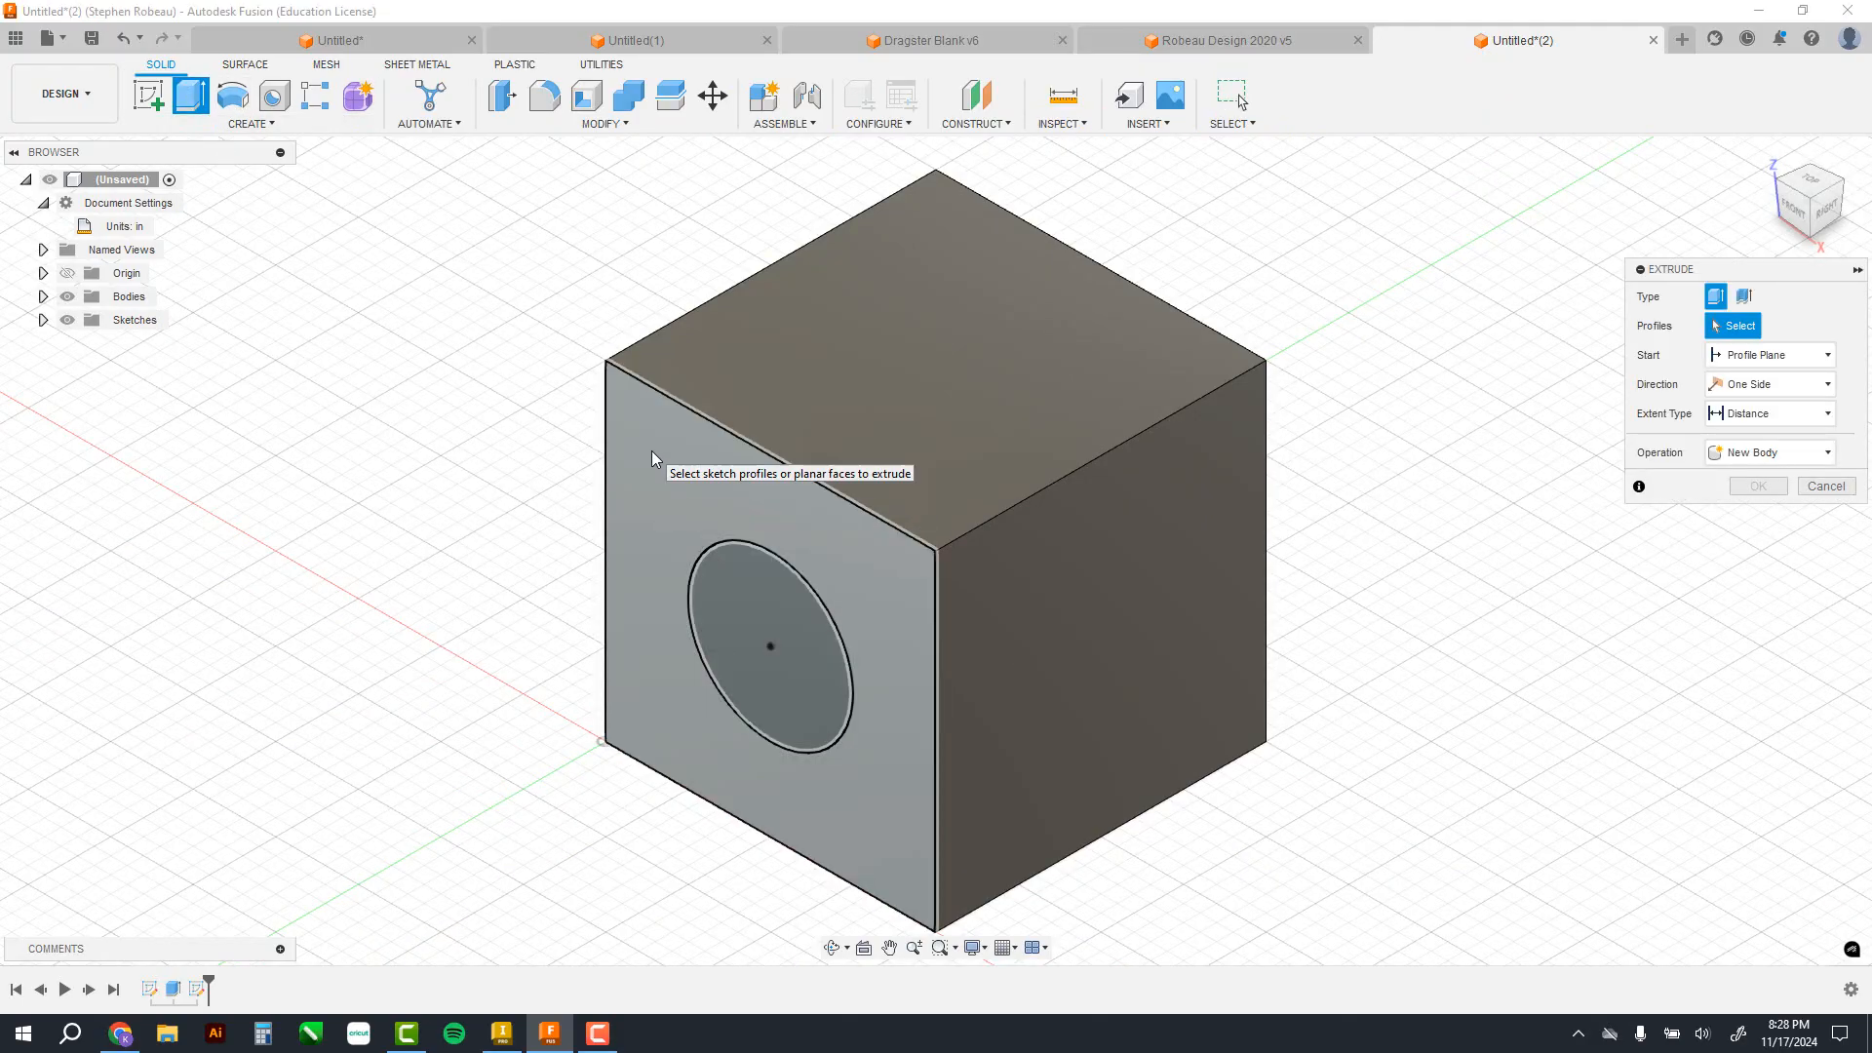
{"action": "left_click", "coordinate": [739, 606]}
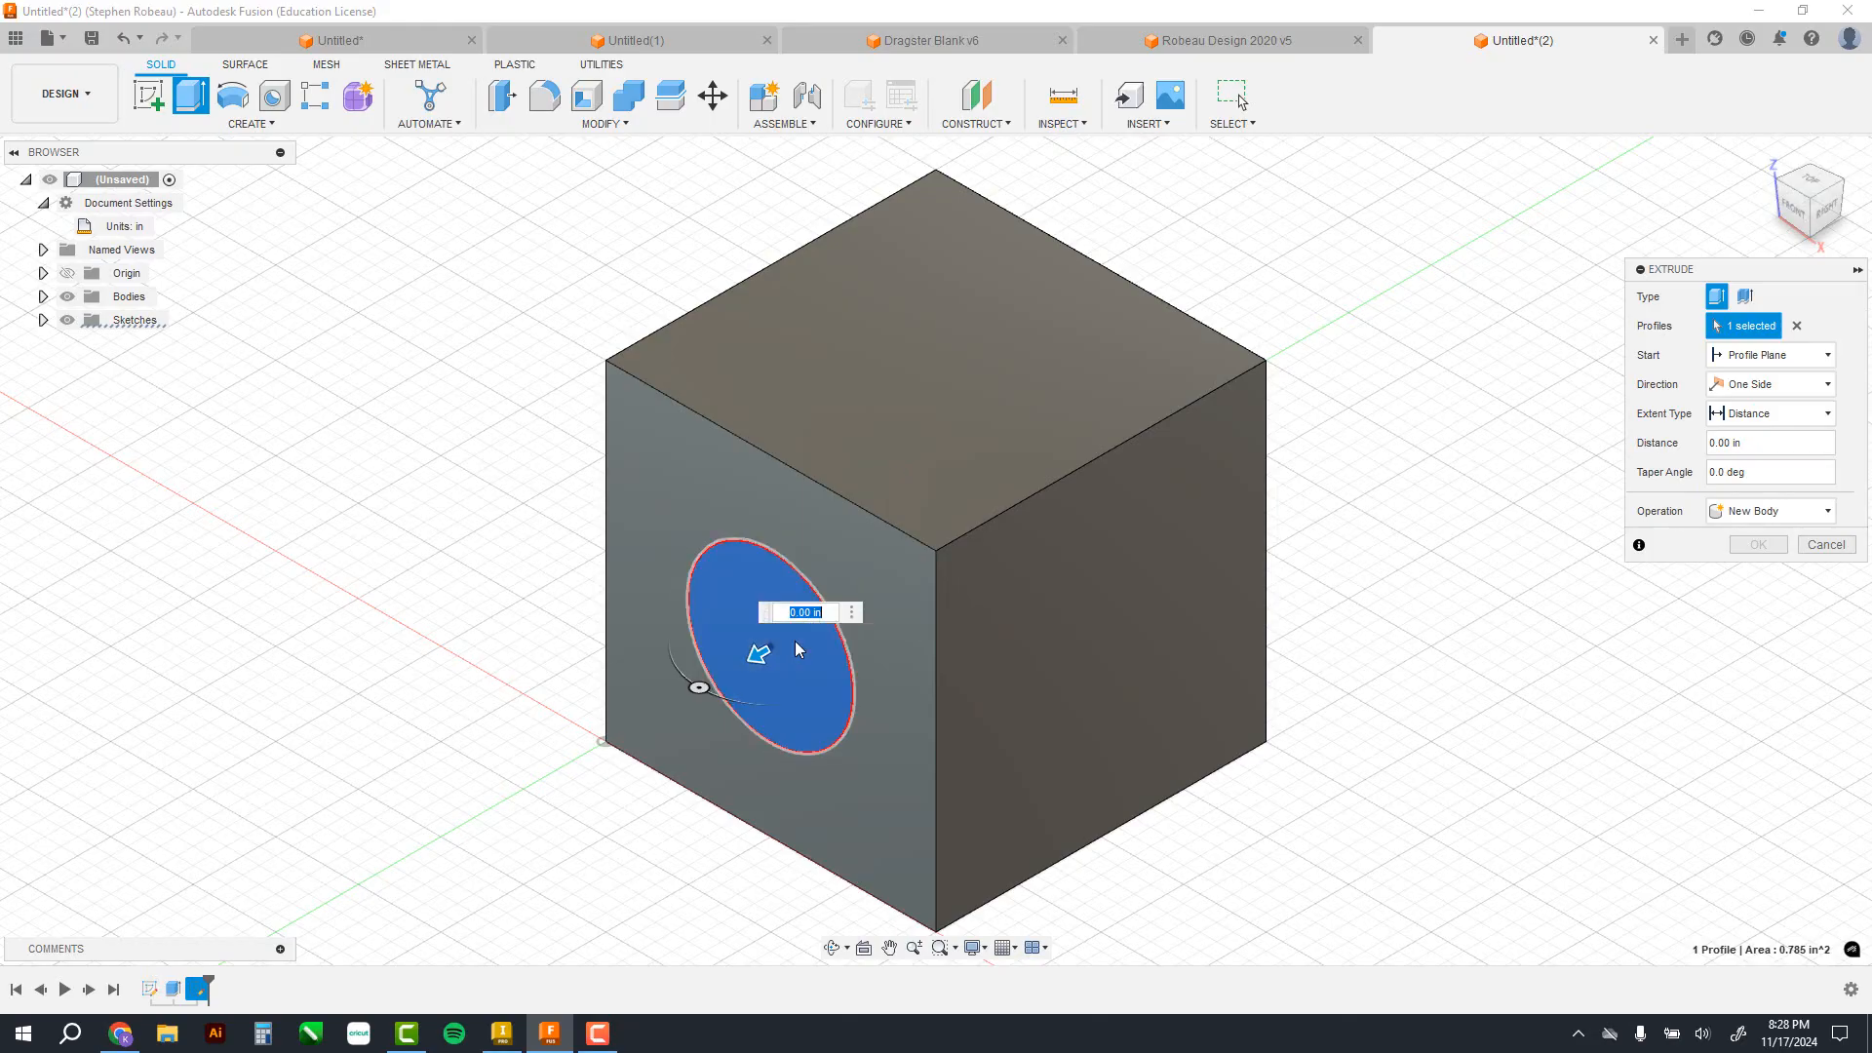
{"action": "left_click_drag", "start_coordinate": [758, 654], "coordinate": [725, 671]}
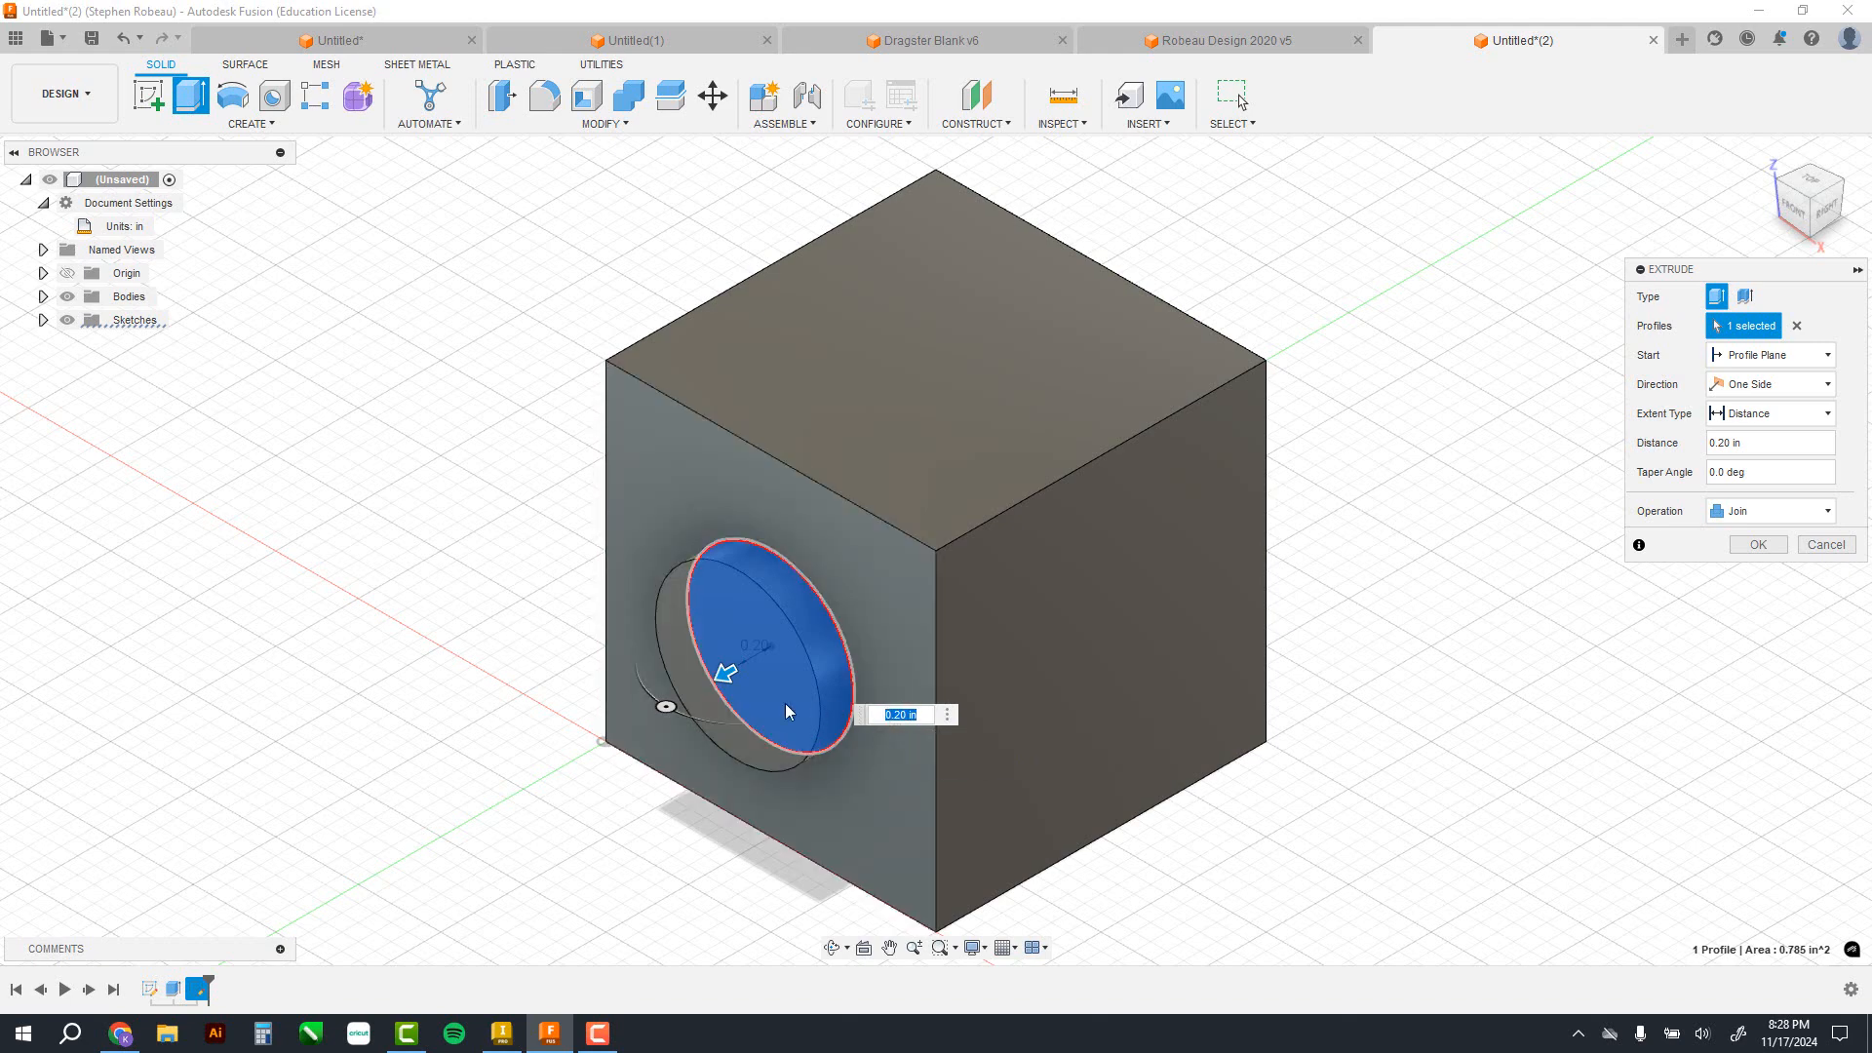
{"action": "mouse_move", "coordinate": [724, 677]}
{"action": "left_mouse_down"}
{"action": "mouse_move", "coordinate": [793, 627]}
{"action": "mouse_move", "coordinate": [724, 673]}
{"action": "left_mouse_up"}
{"action": "type", "text": ".5"}
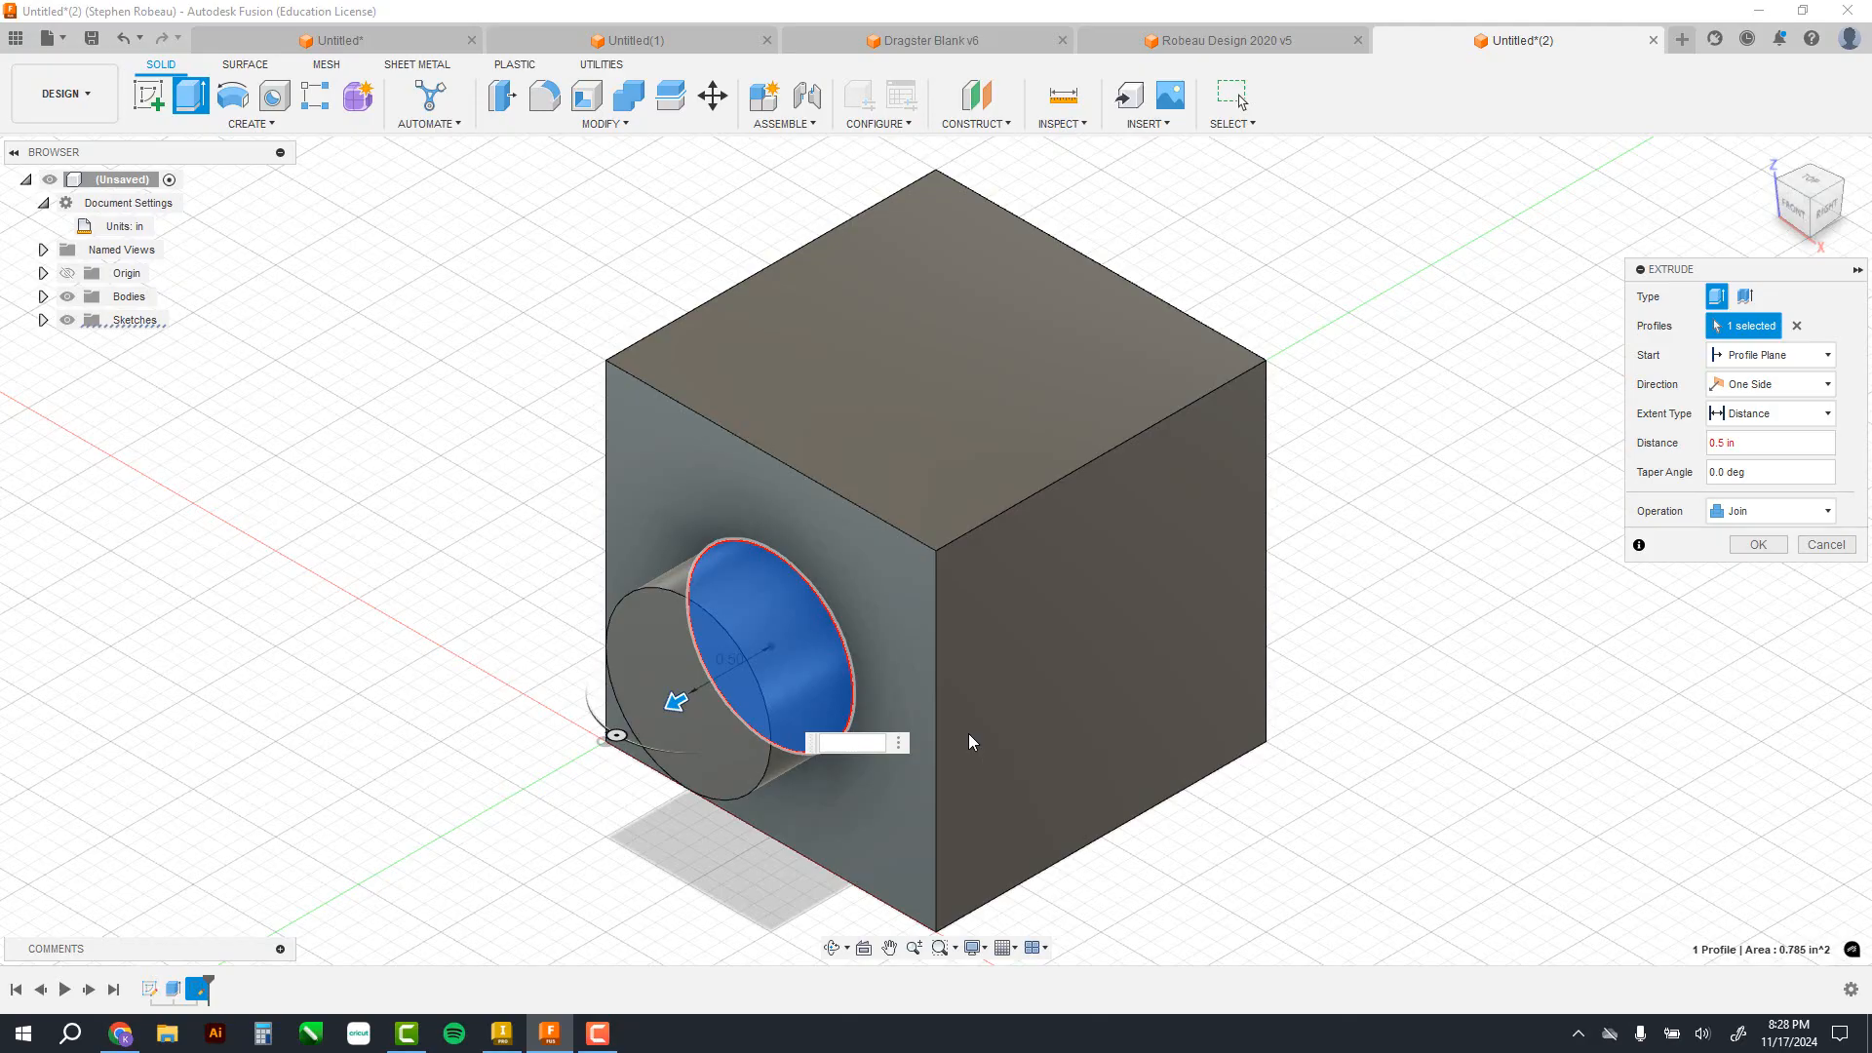
{"action": "type", "text": "1/2"}
{"action": "key", "text": "Return"}
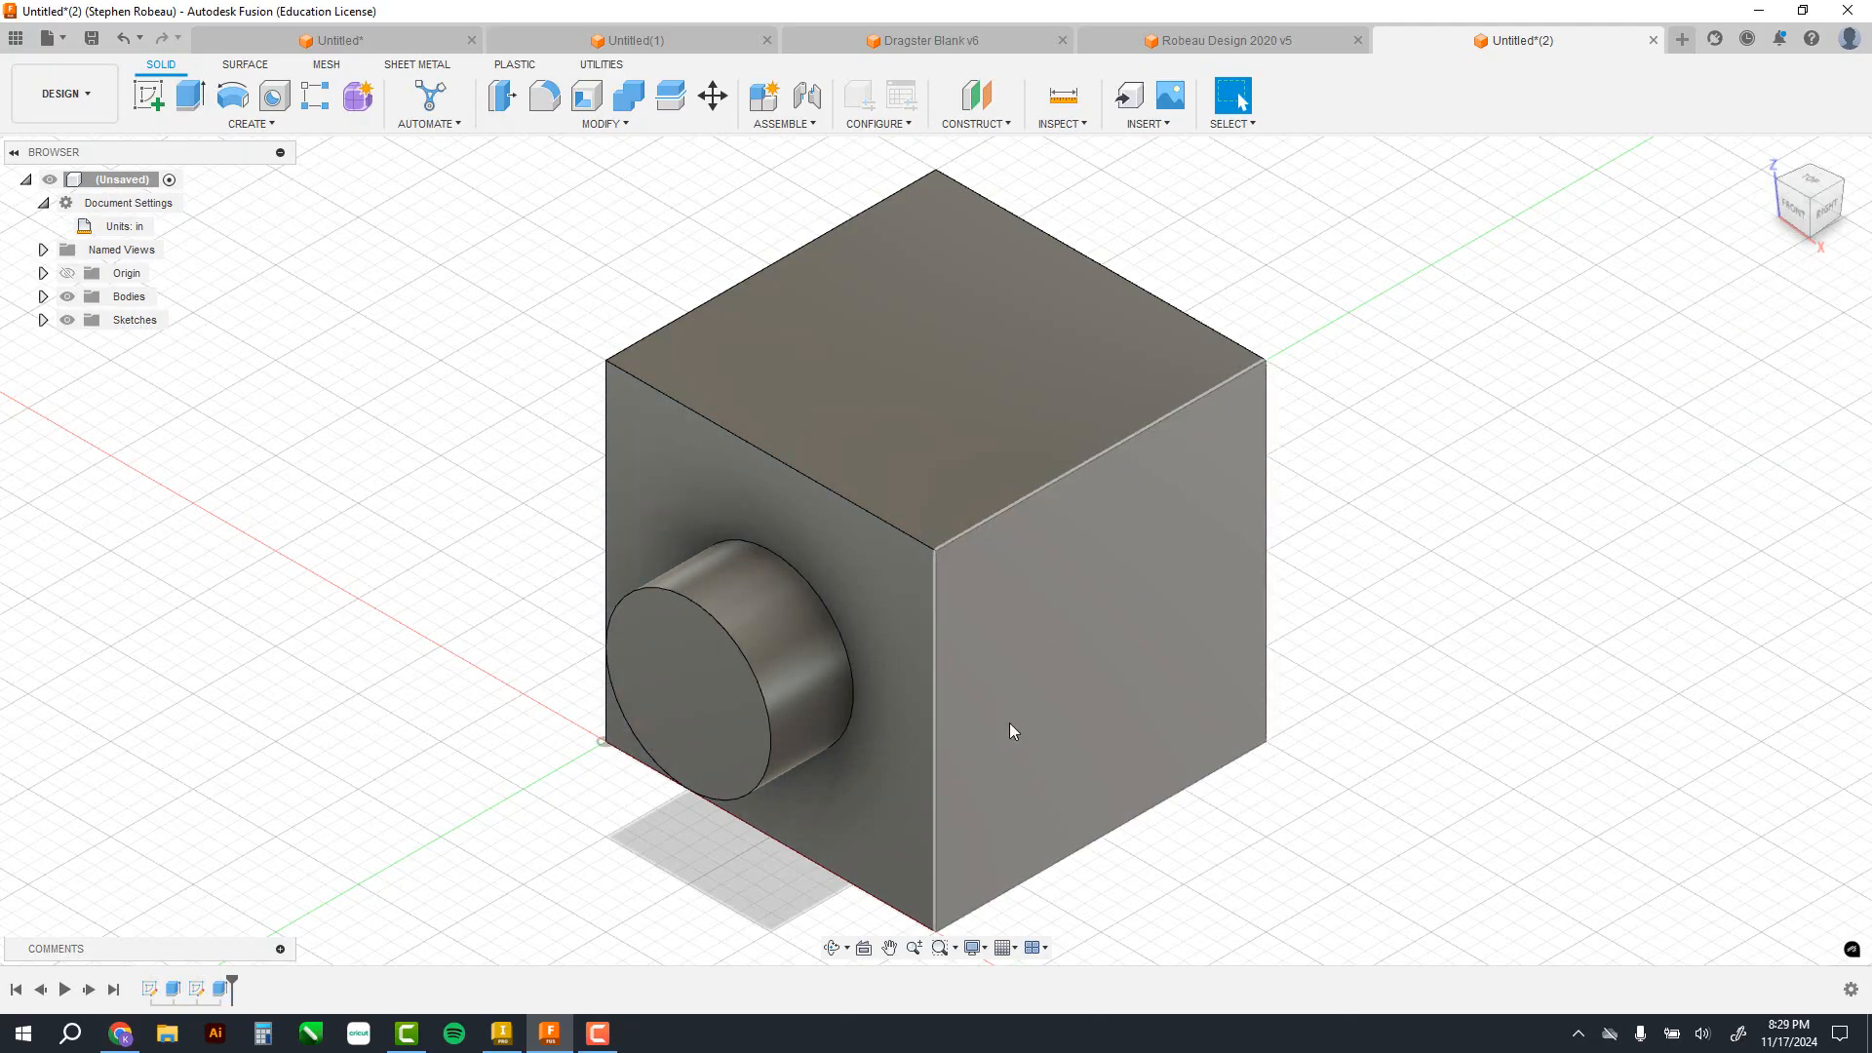
Step: Start a new sketch on the cube's right face
{"action": "left_click", "coordinate": [151, 98]}
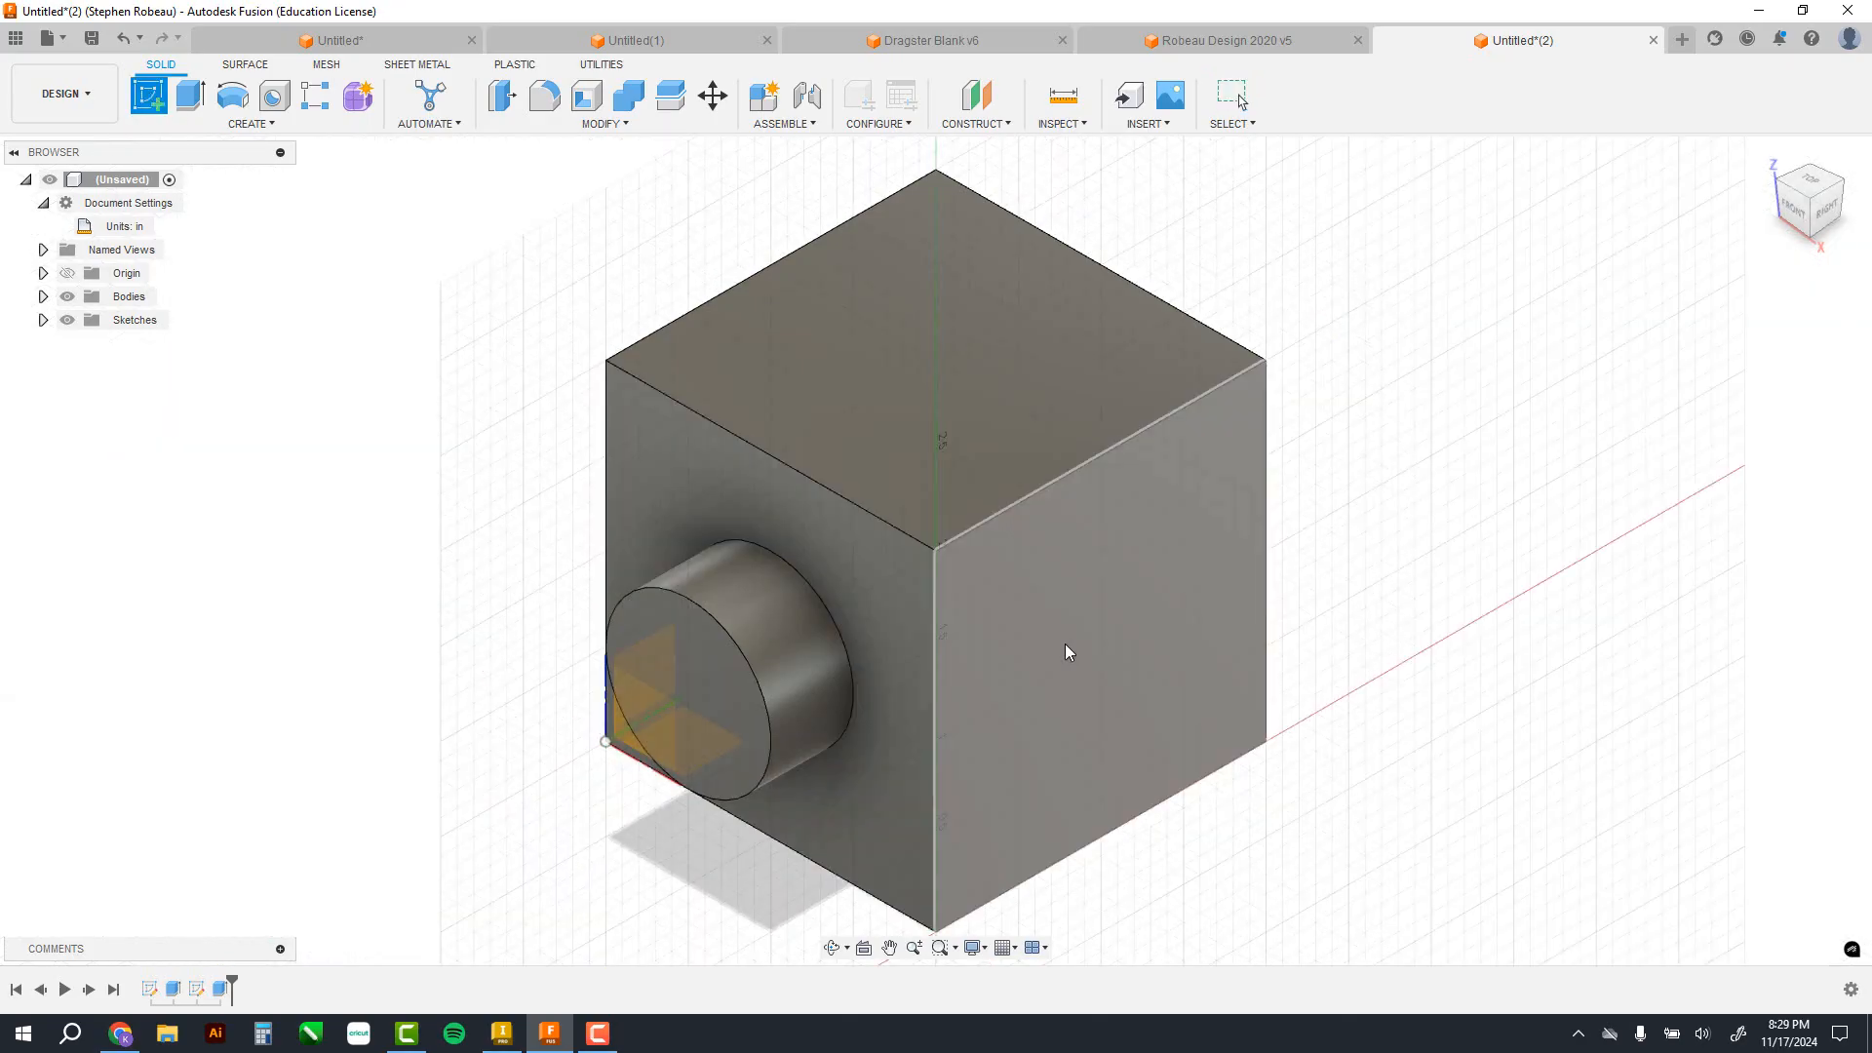
{"action": "left_click", "coordinate": [1114, 606]}
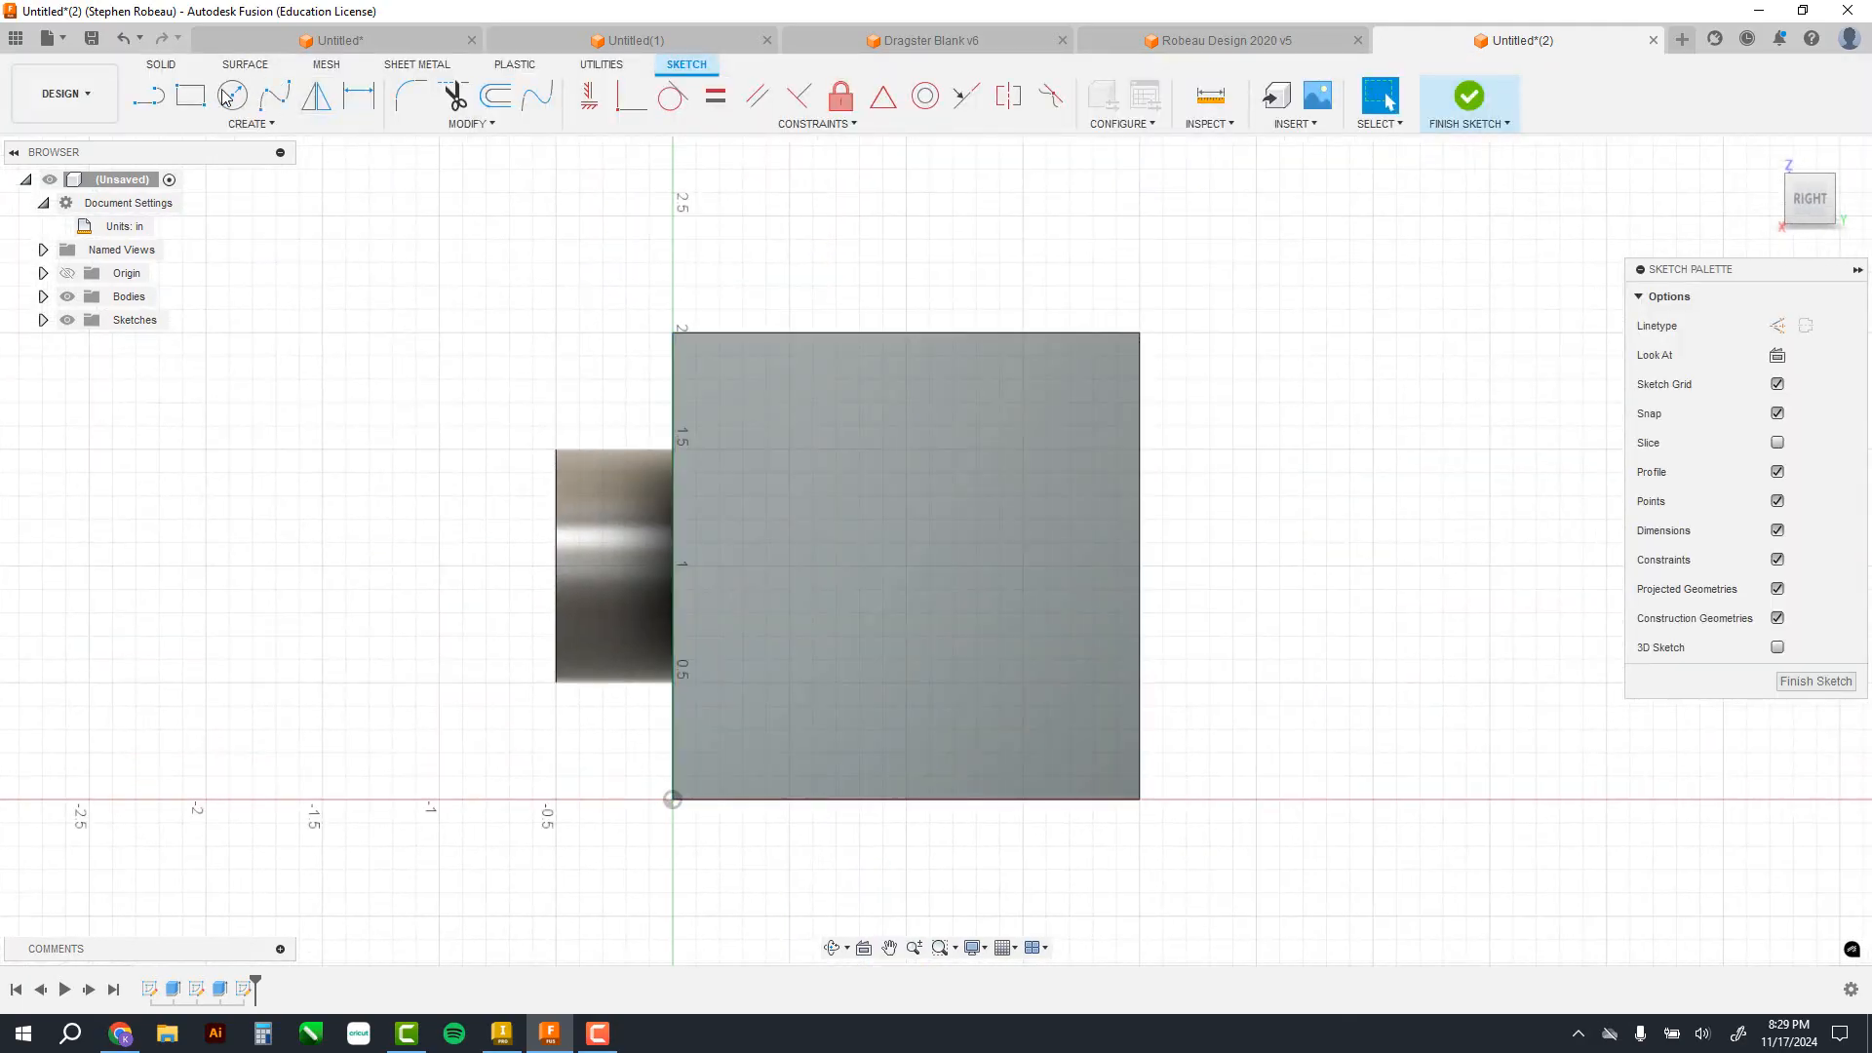
{"action": "left_click", "coordinate": [198, 95]}
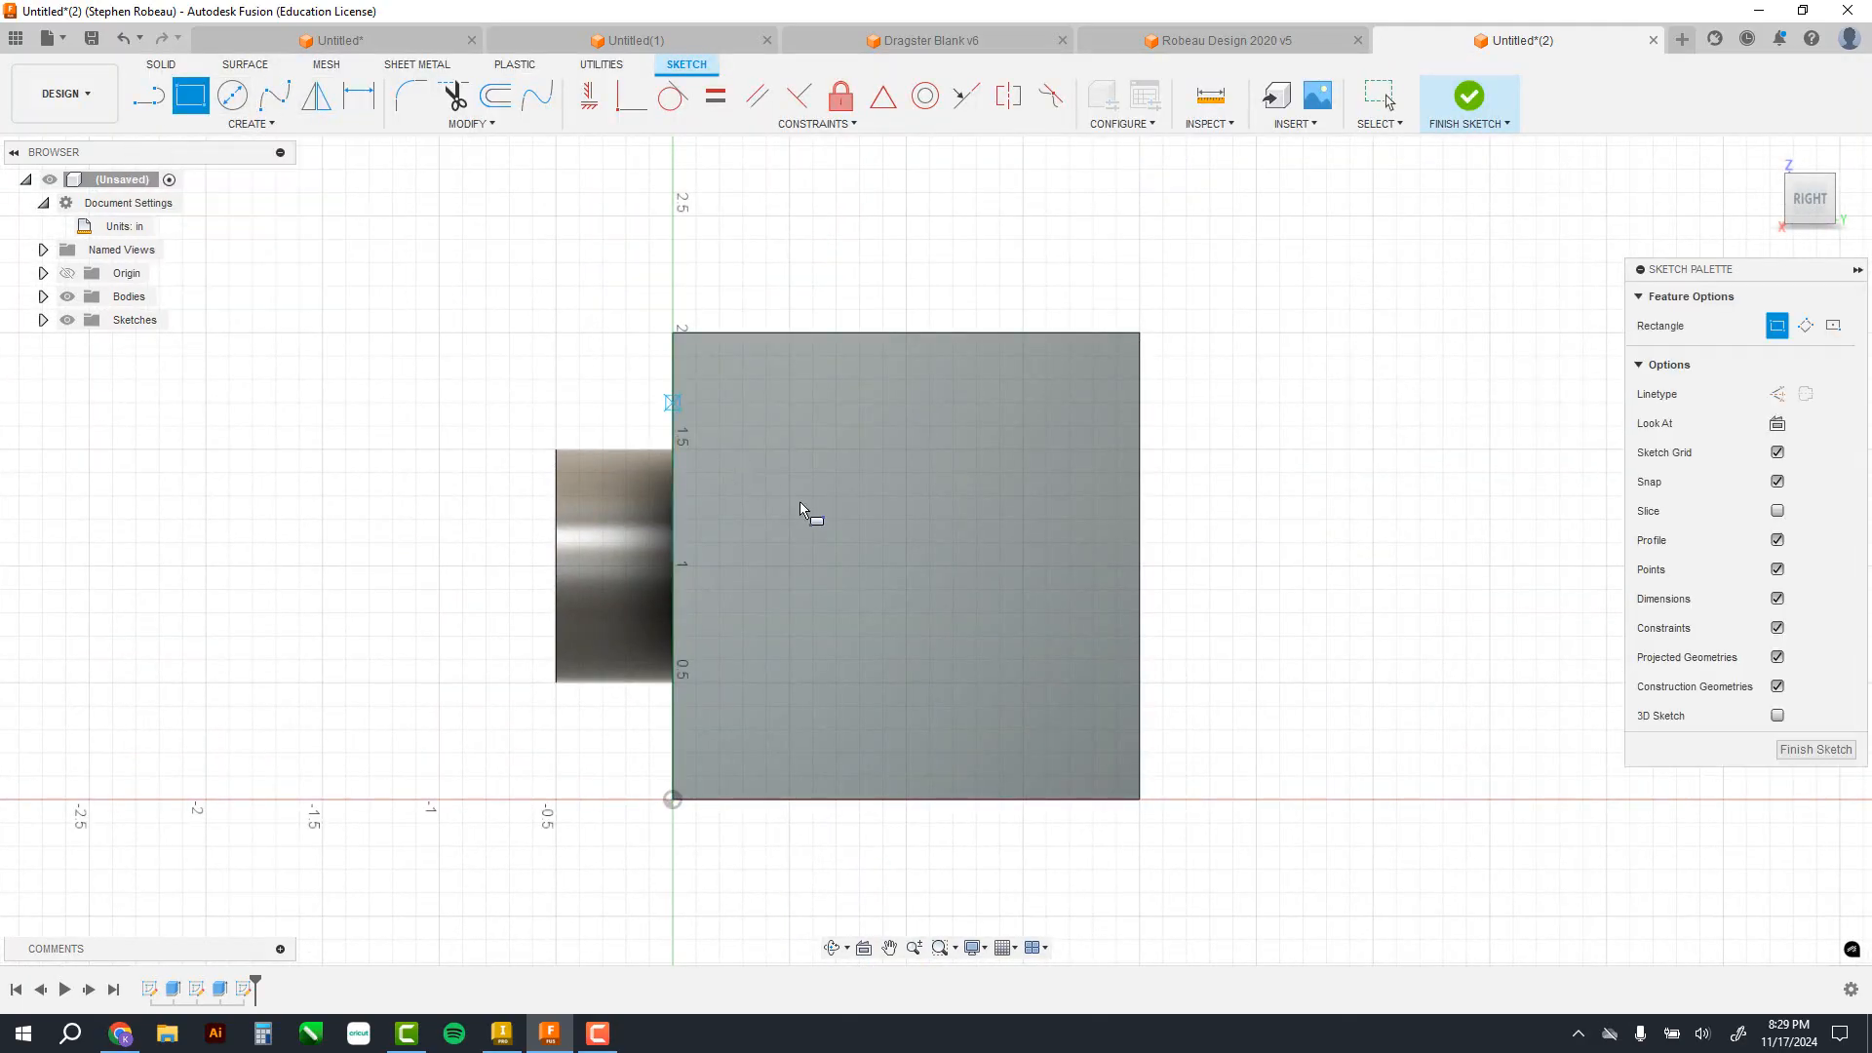
{"action": "left_click", "coordinate": [911, 569]}
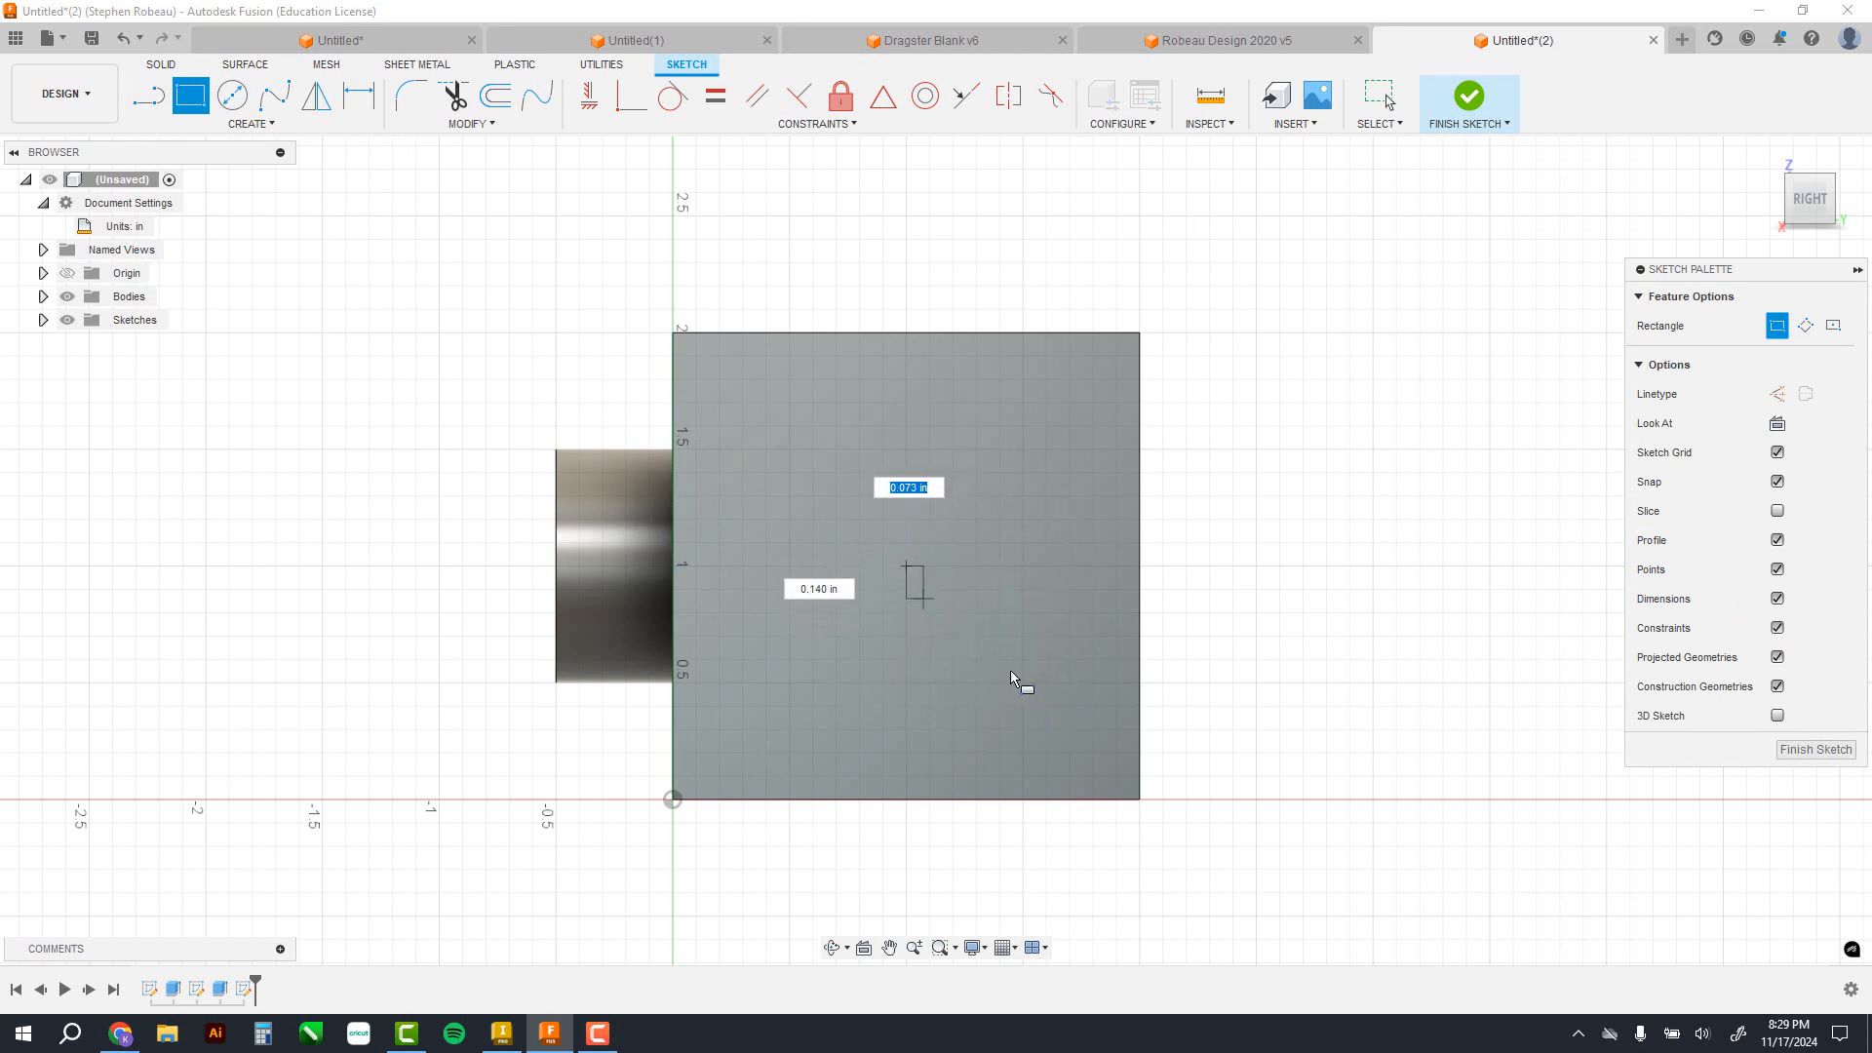
{"action": "key", "text": "Escape"}
{"action": "key", "text": "Escape"}
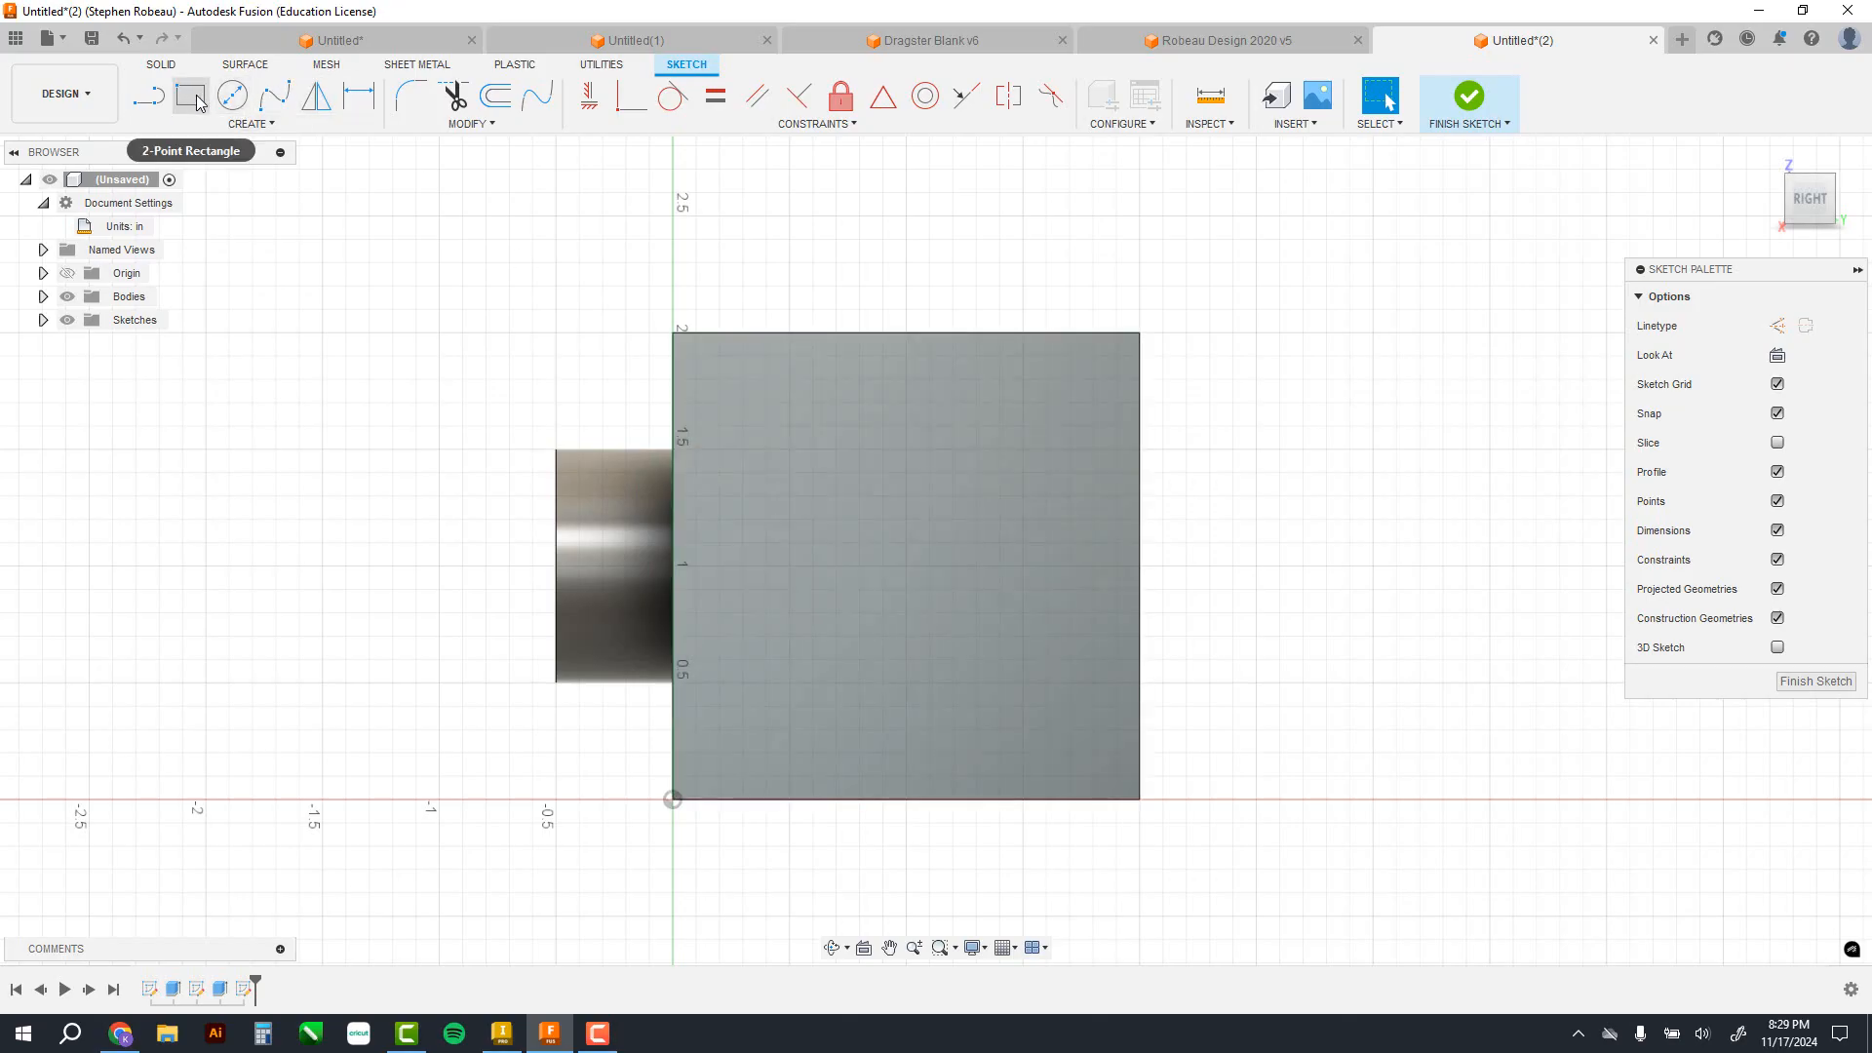
Step: Sketch a 1 in by 1 in center rectangle at the middle of the cube's right face and finish the sketch
{"action": "left_click", "coordinate": [189, 130]}
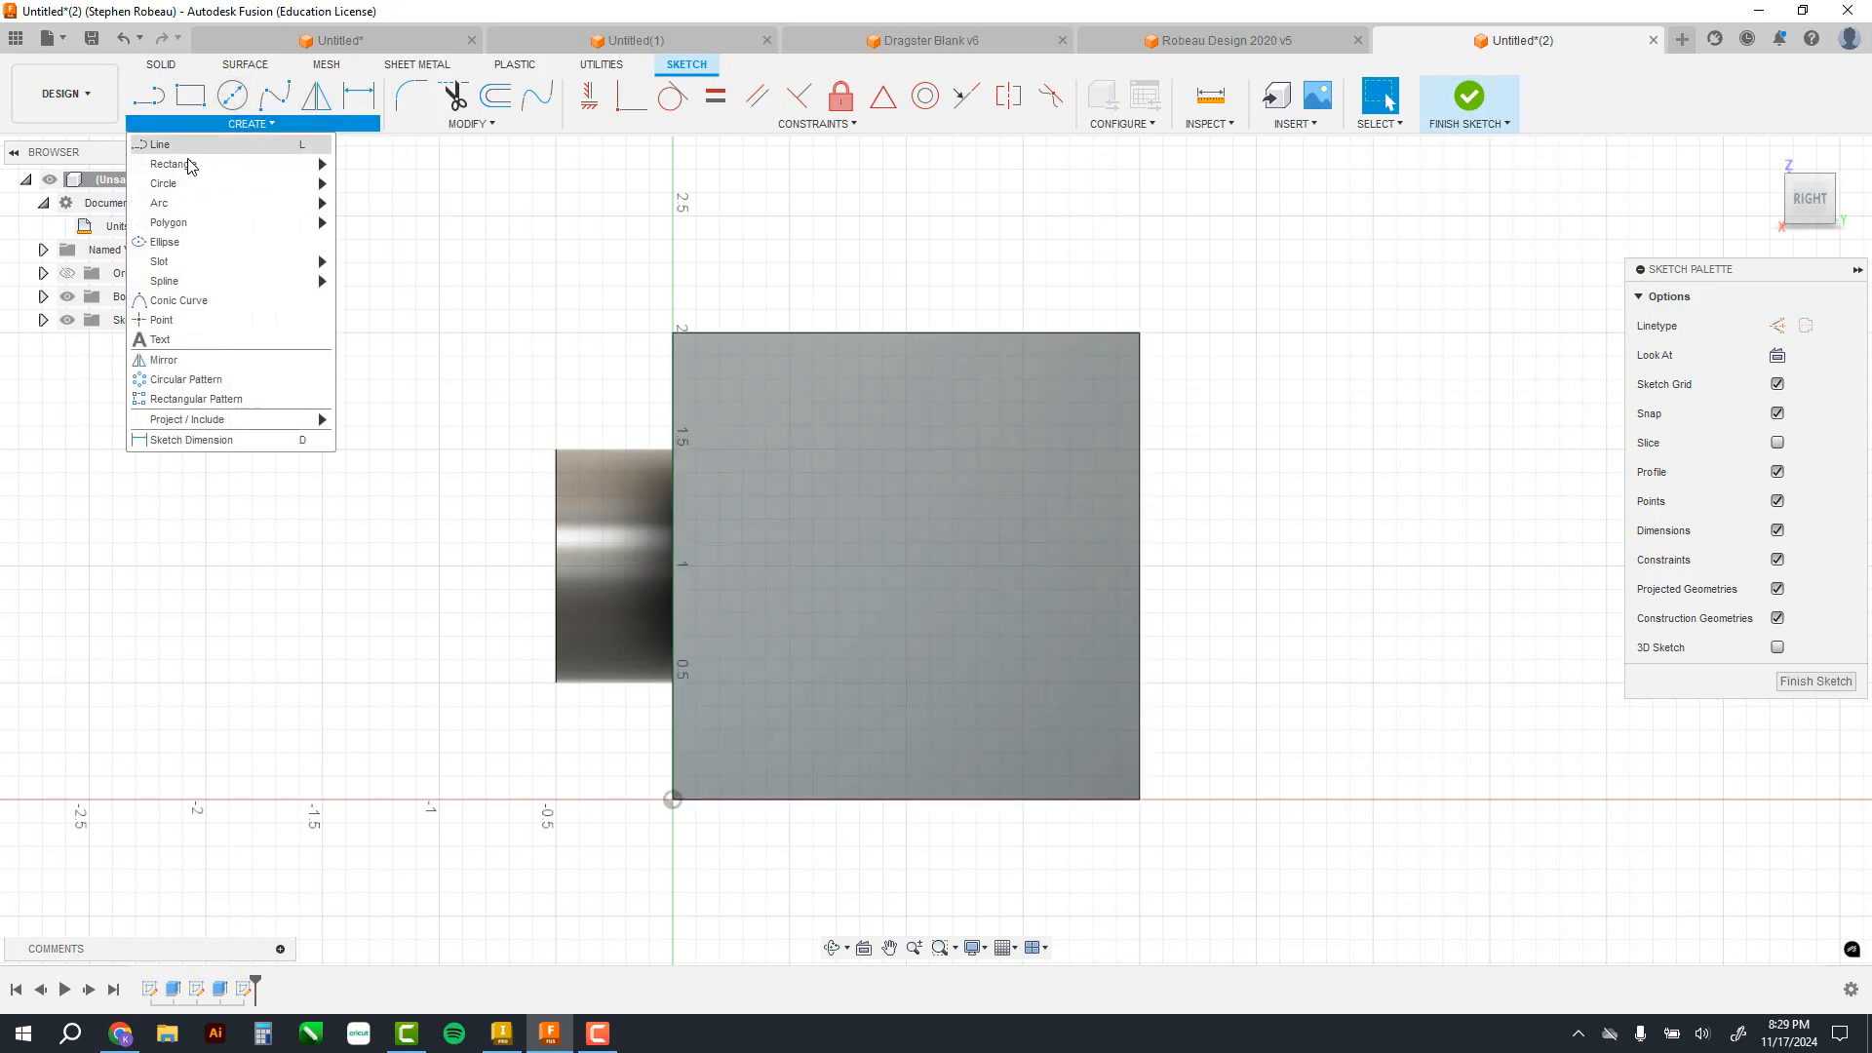
{"action": "mouse_move", "coordinate": [189, 171]}
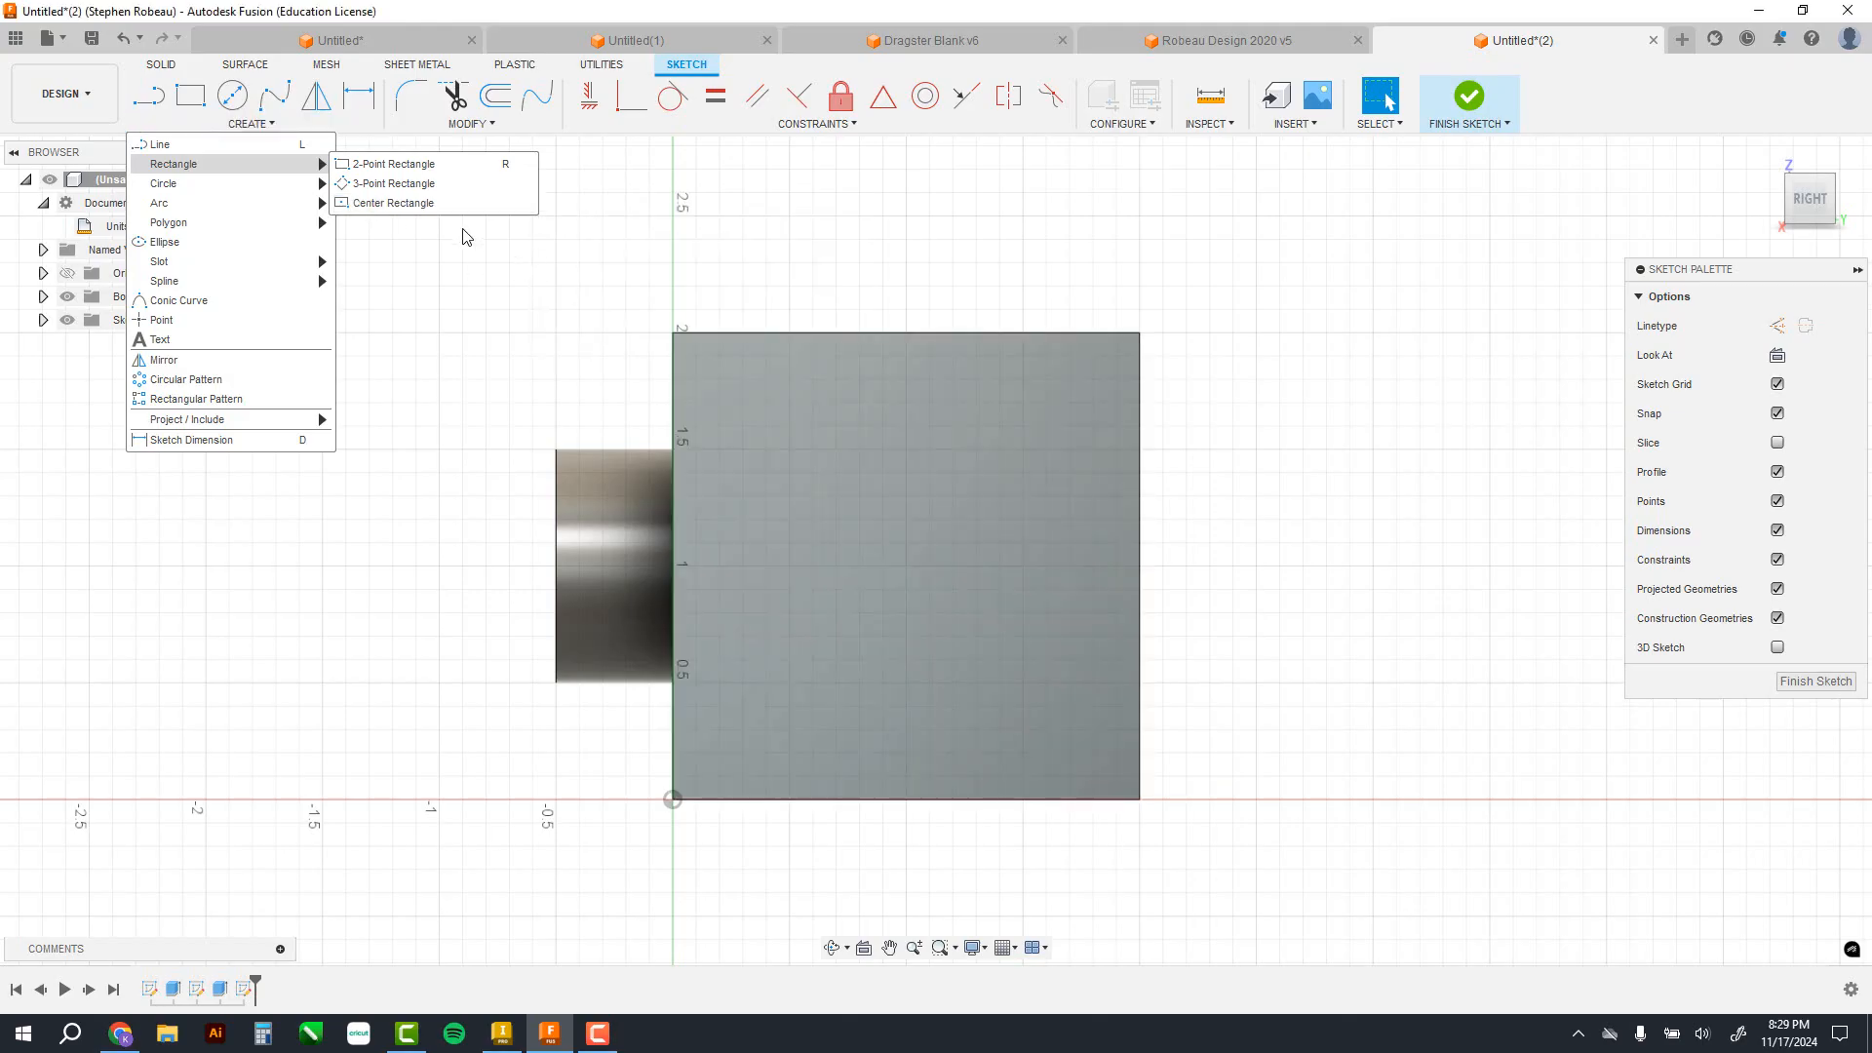
{"action": "left_click", "coordinate": [393, 203]}
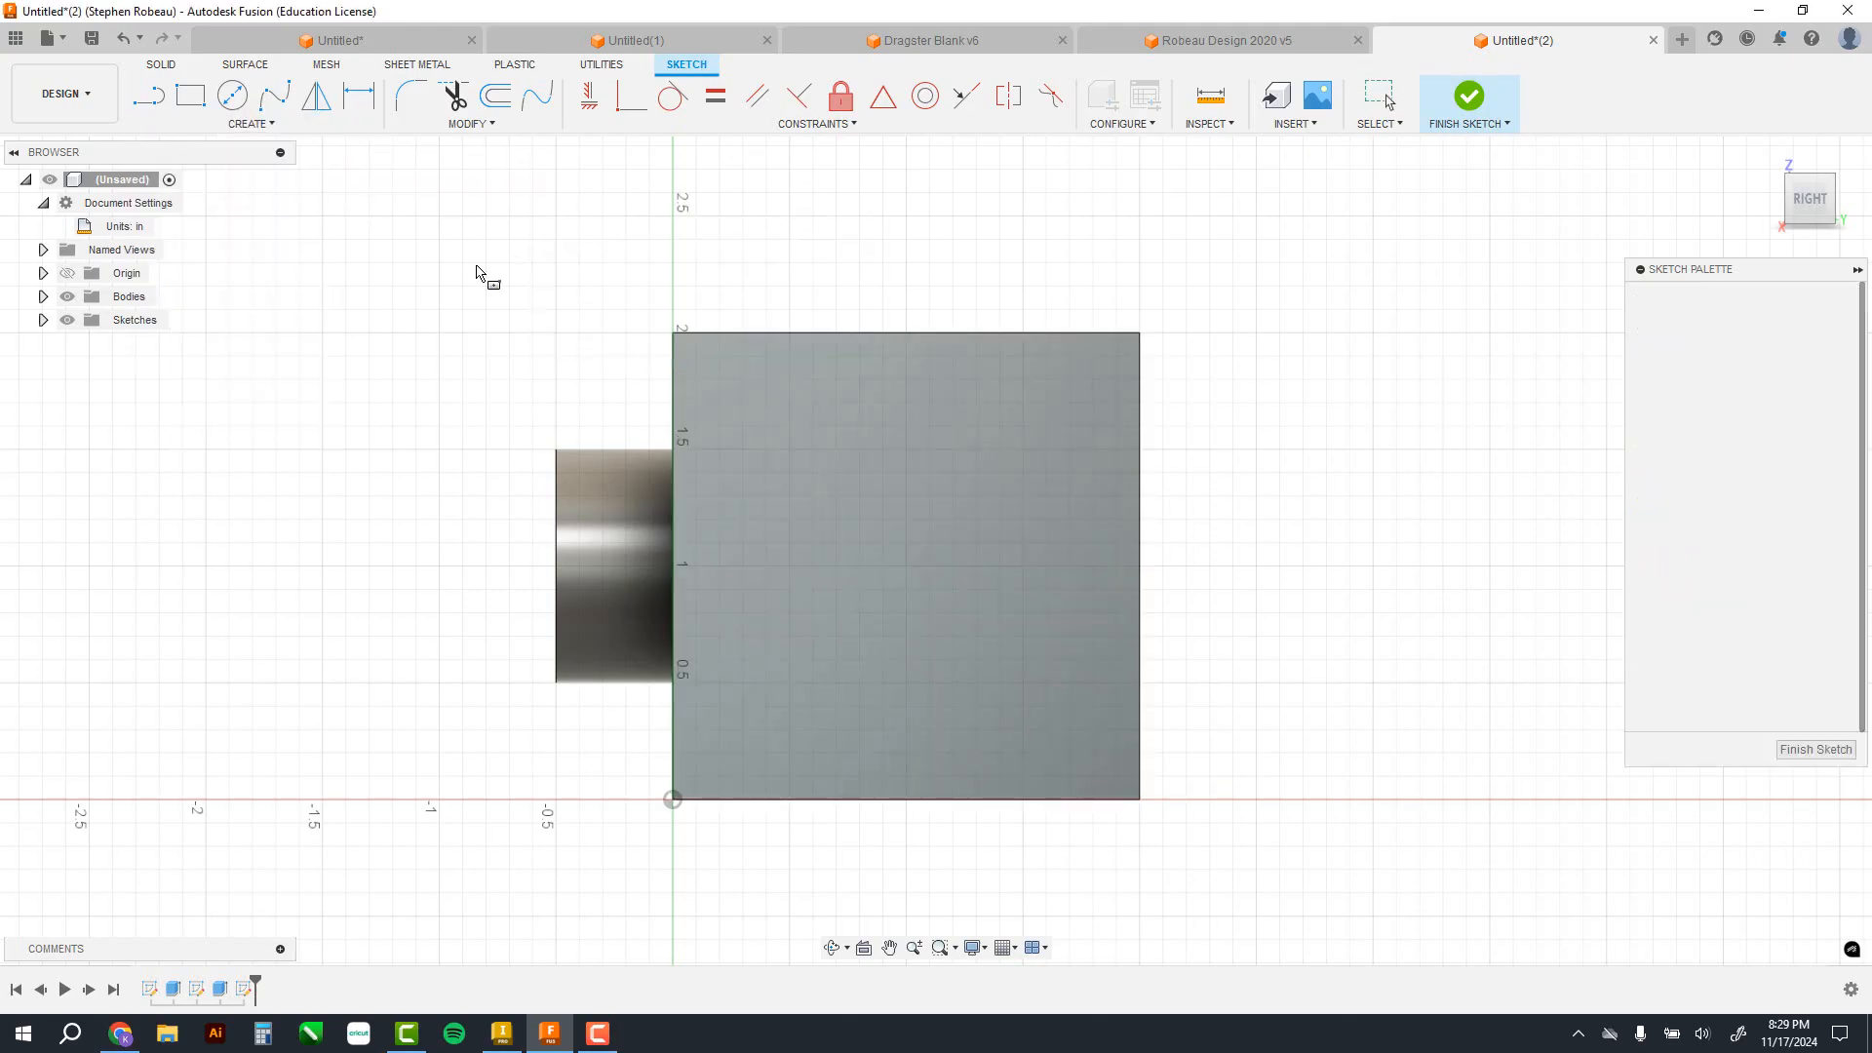
{"action": "left_click", "coordinate": [906, 566]}
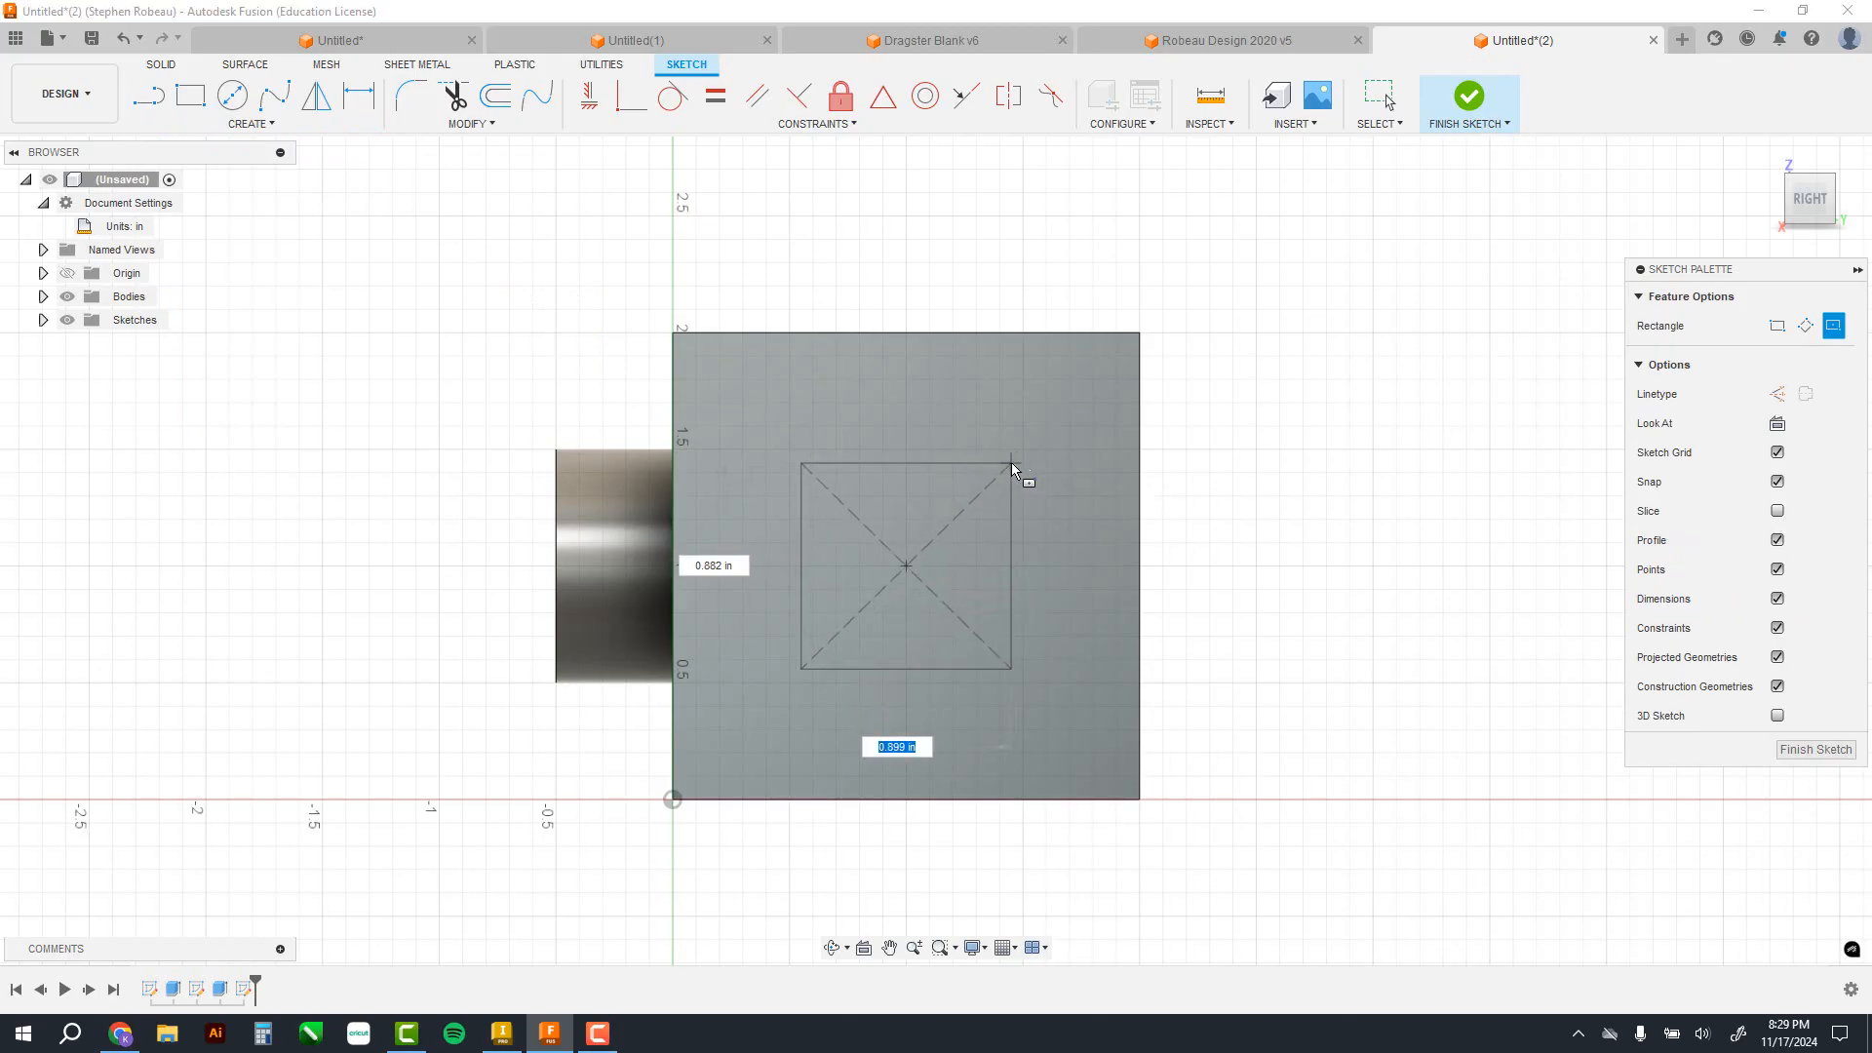
{"action": "type", "text": "1"}
{"action": "key", "text": "Tab"}
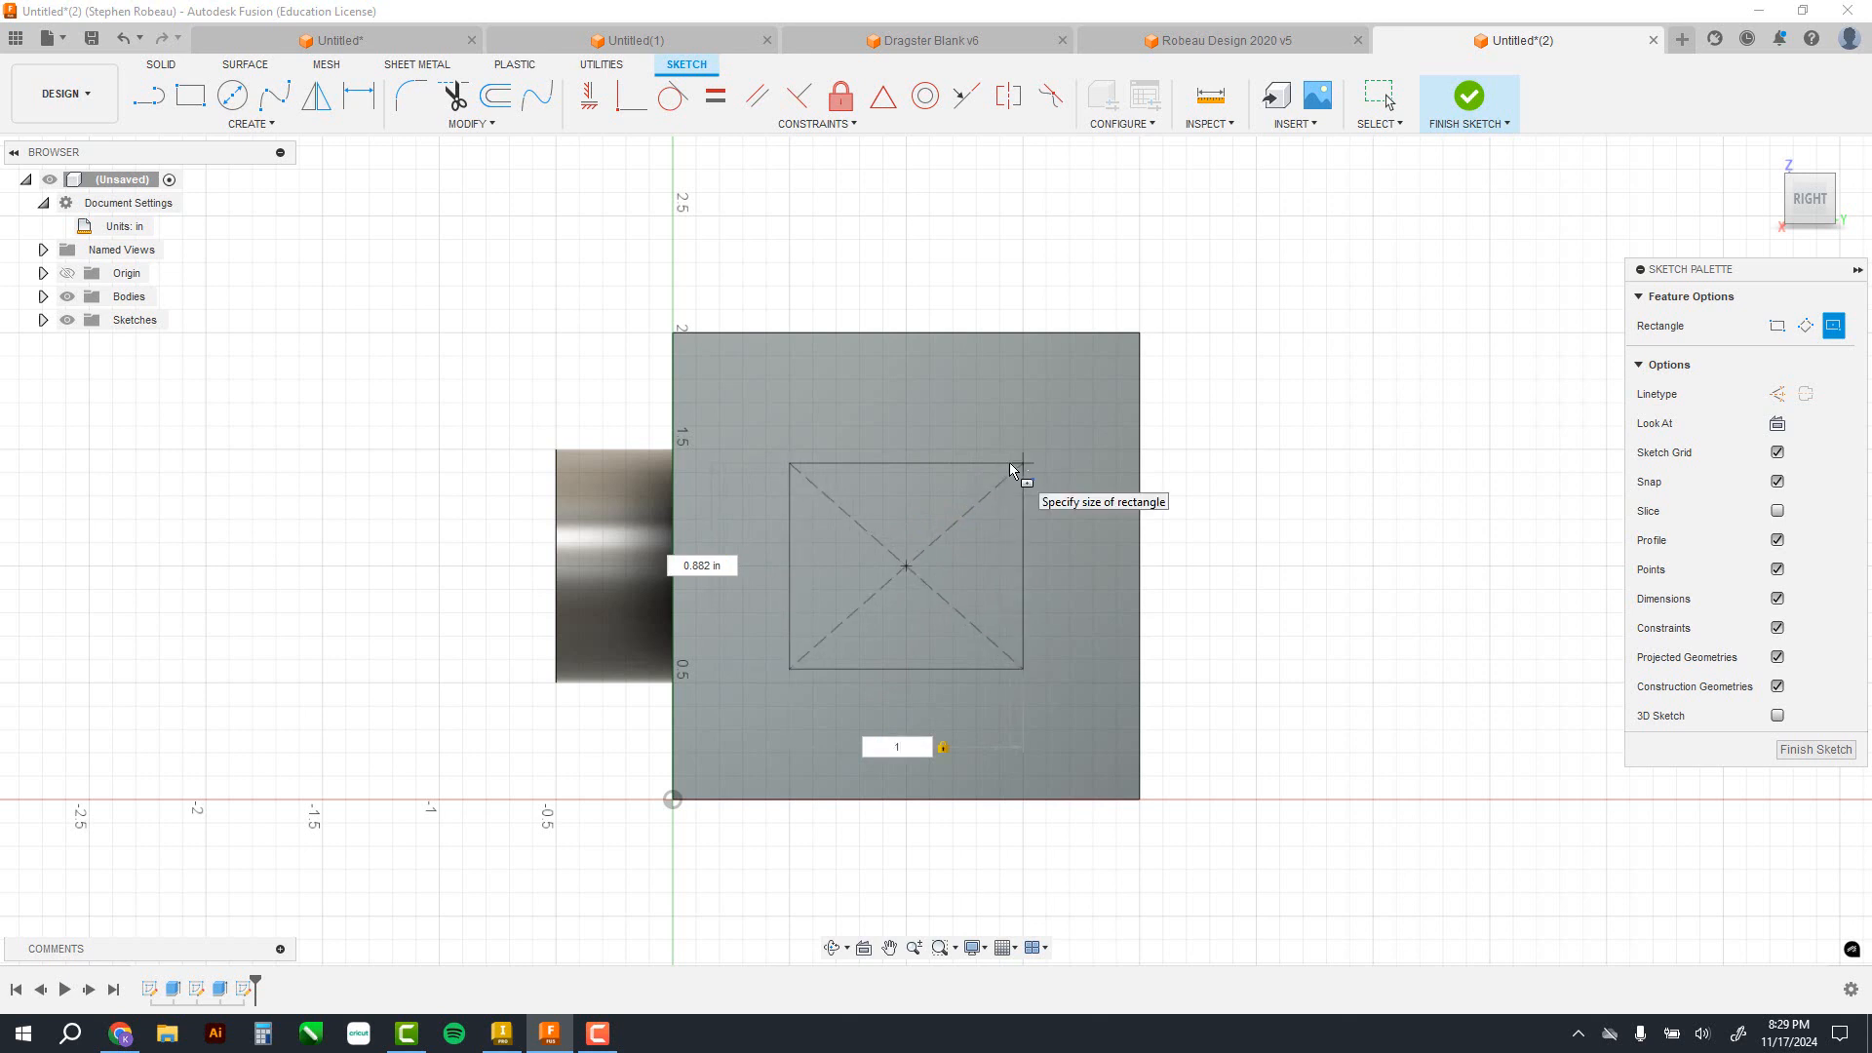
{"action": "type", "text": "1"}
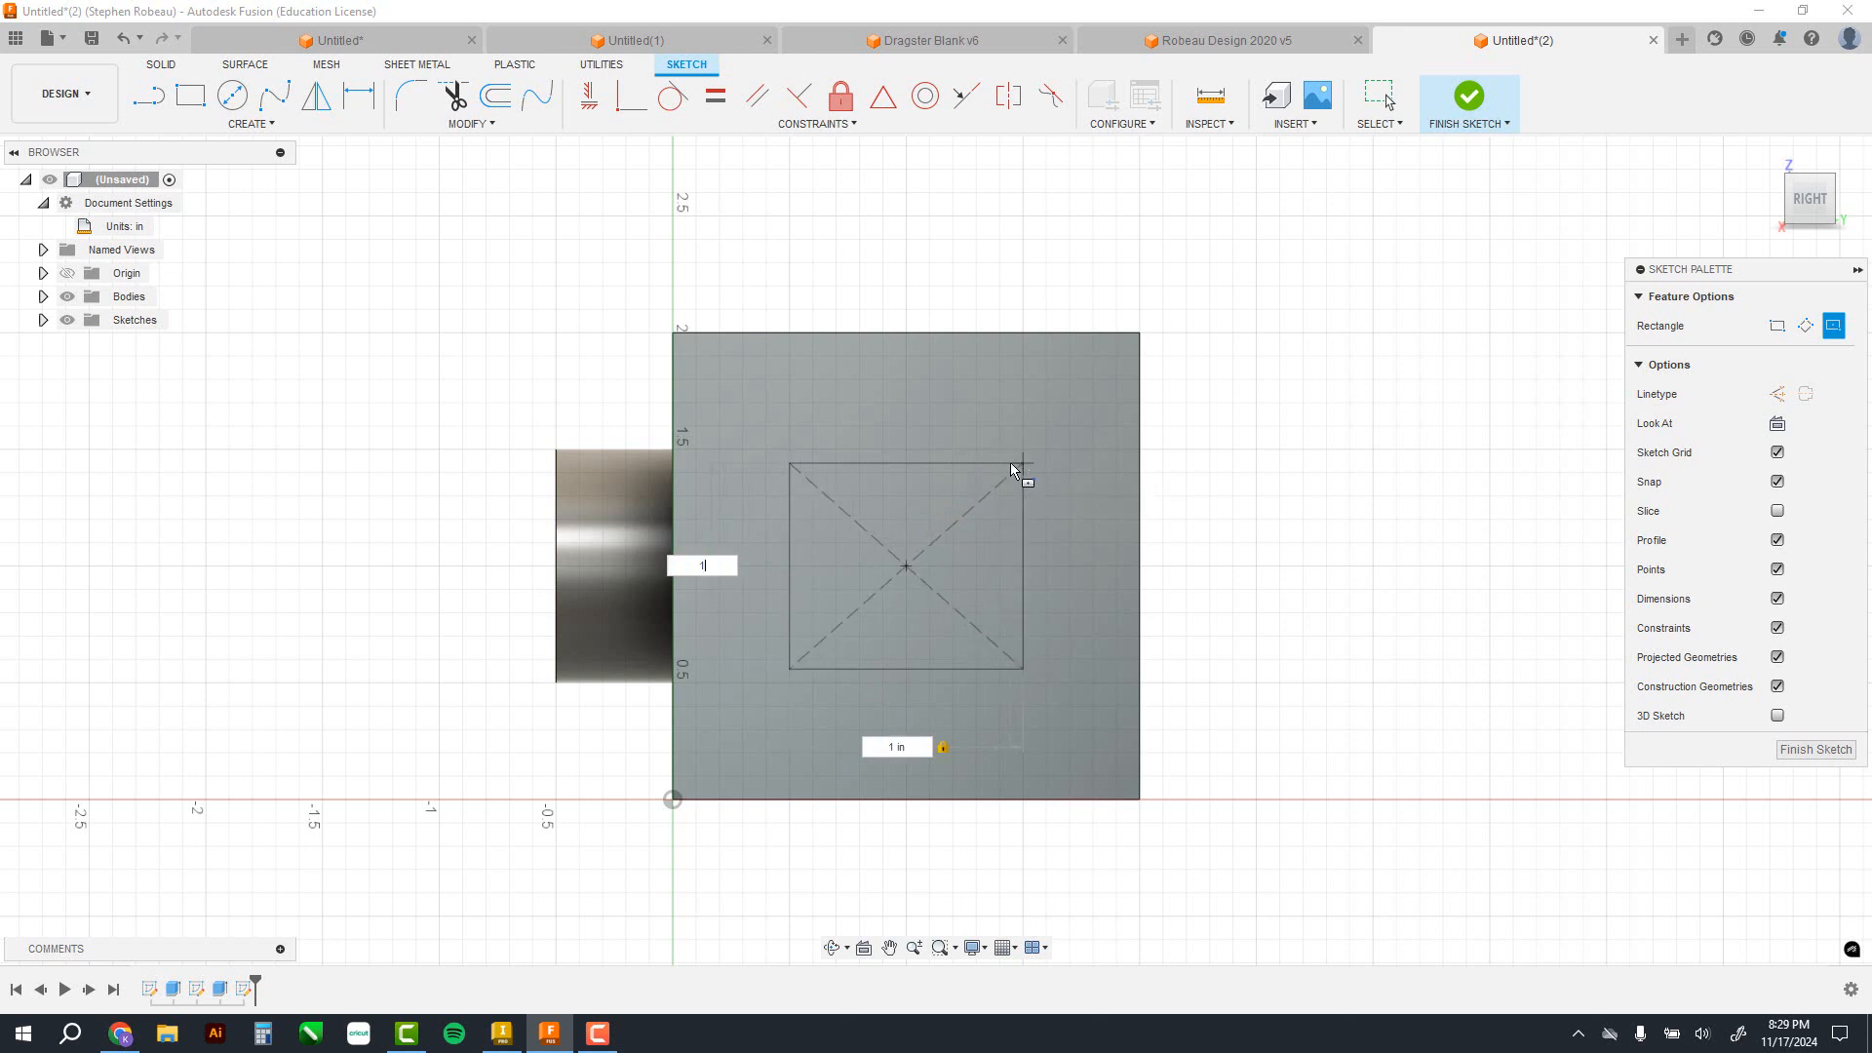
{"action": "key", "text": "Tab"}
{"action": "key", "text": "Return"}
{"action": "key", "text": "Escape"}
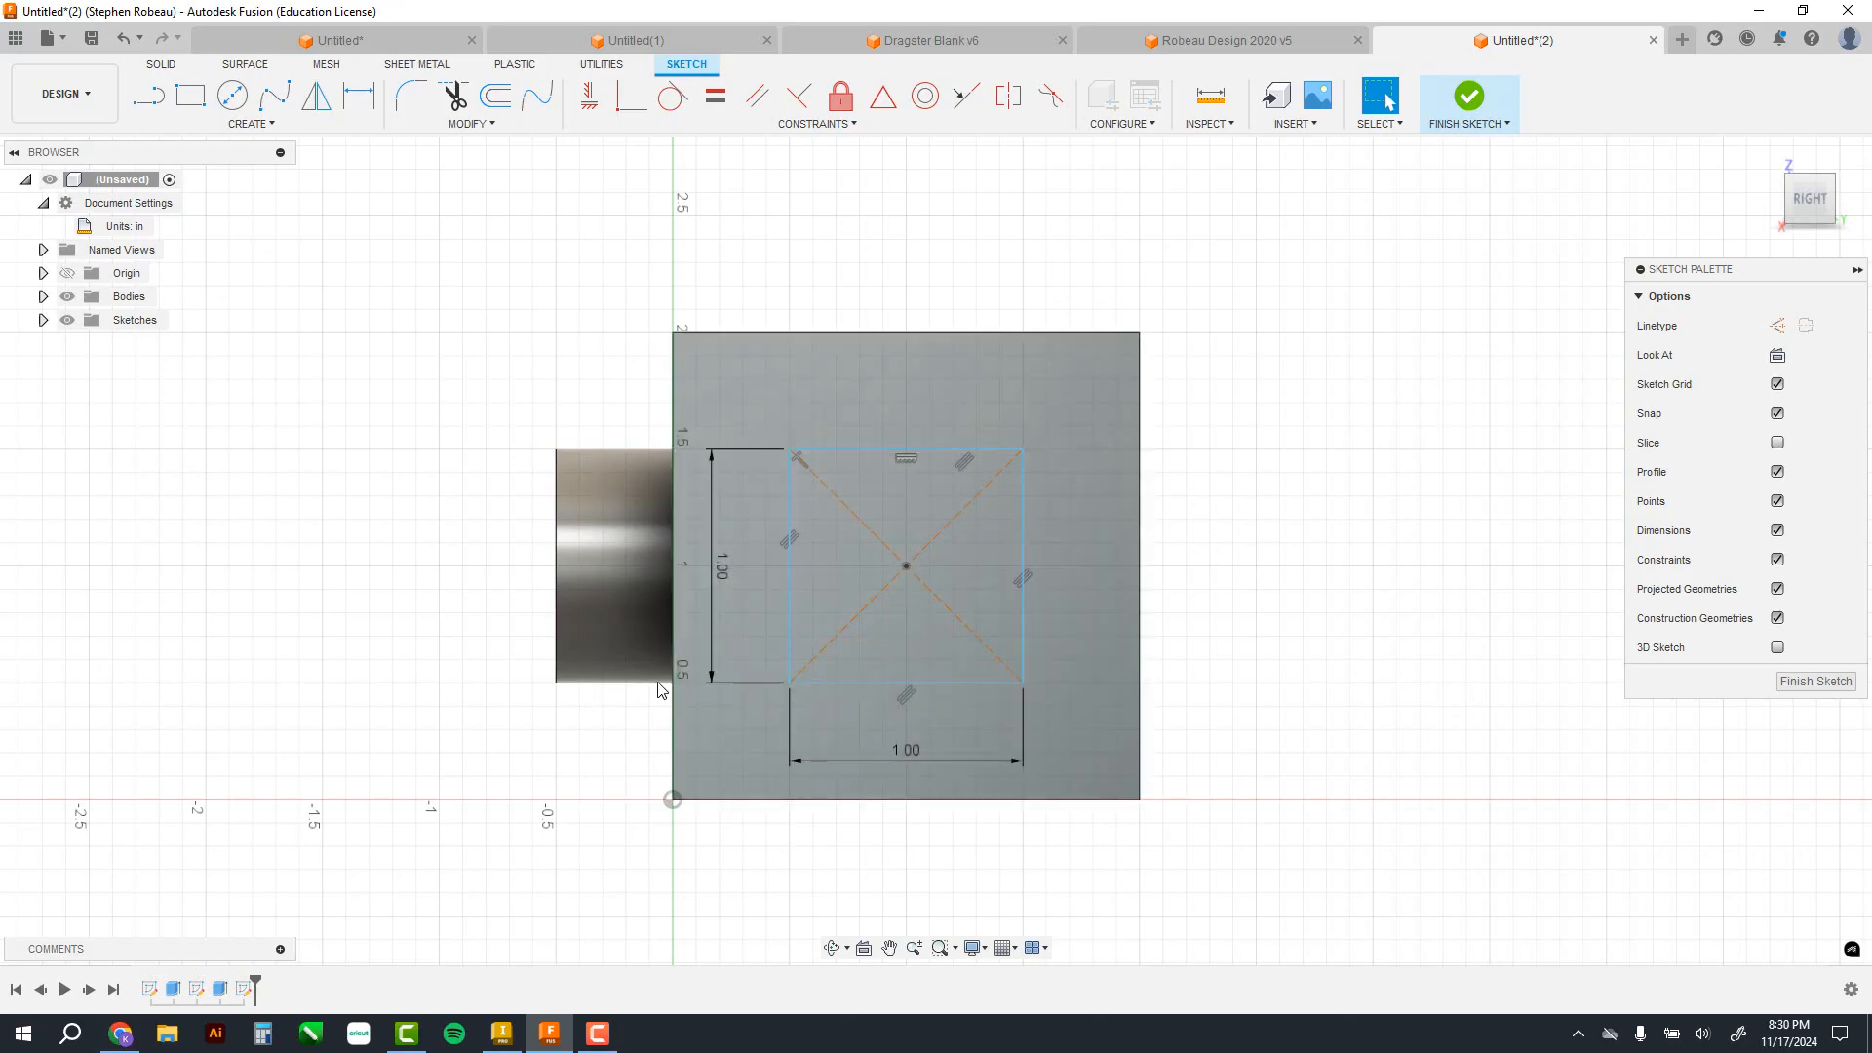
{"action": "left_click", "coordinate": [1475, 101]}
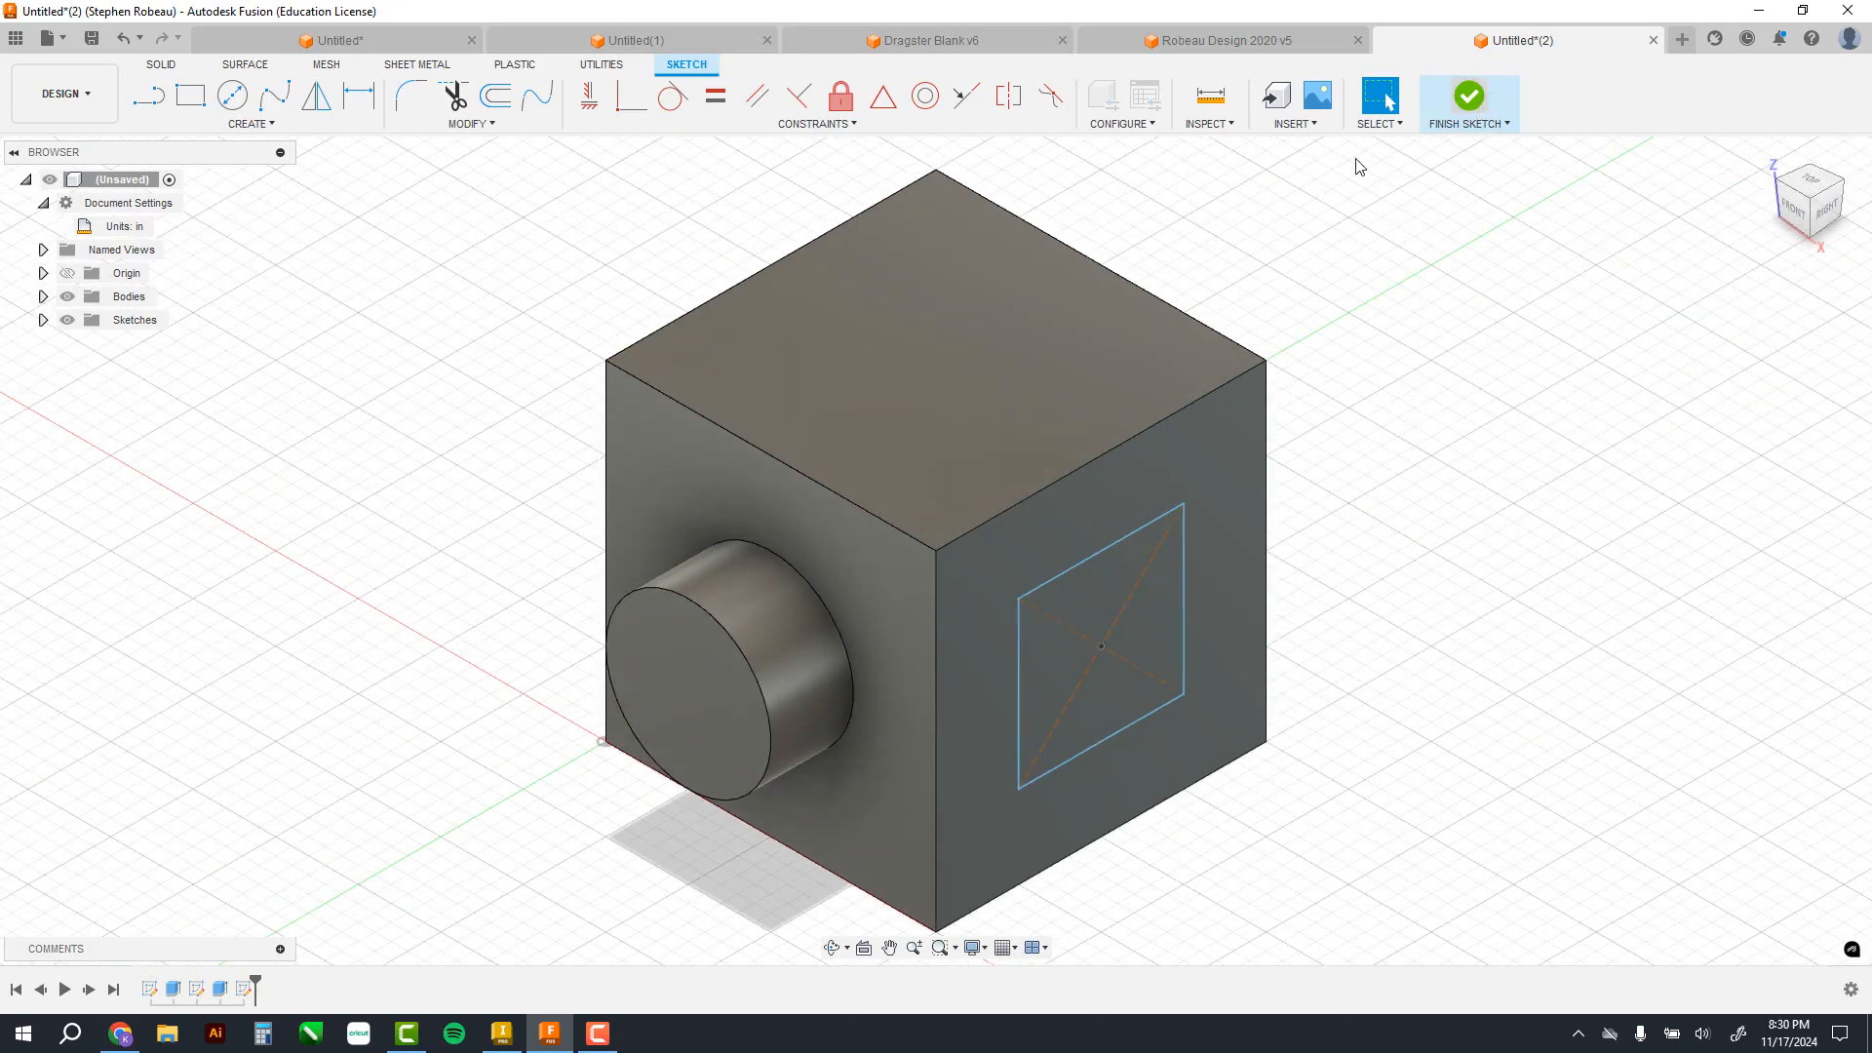
Step: Extrude the square profile 0.5 in outward from the right face, joined to the cube
{"action": "left_click", "coordinate": [181, 102]}
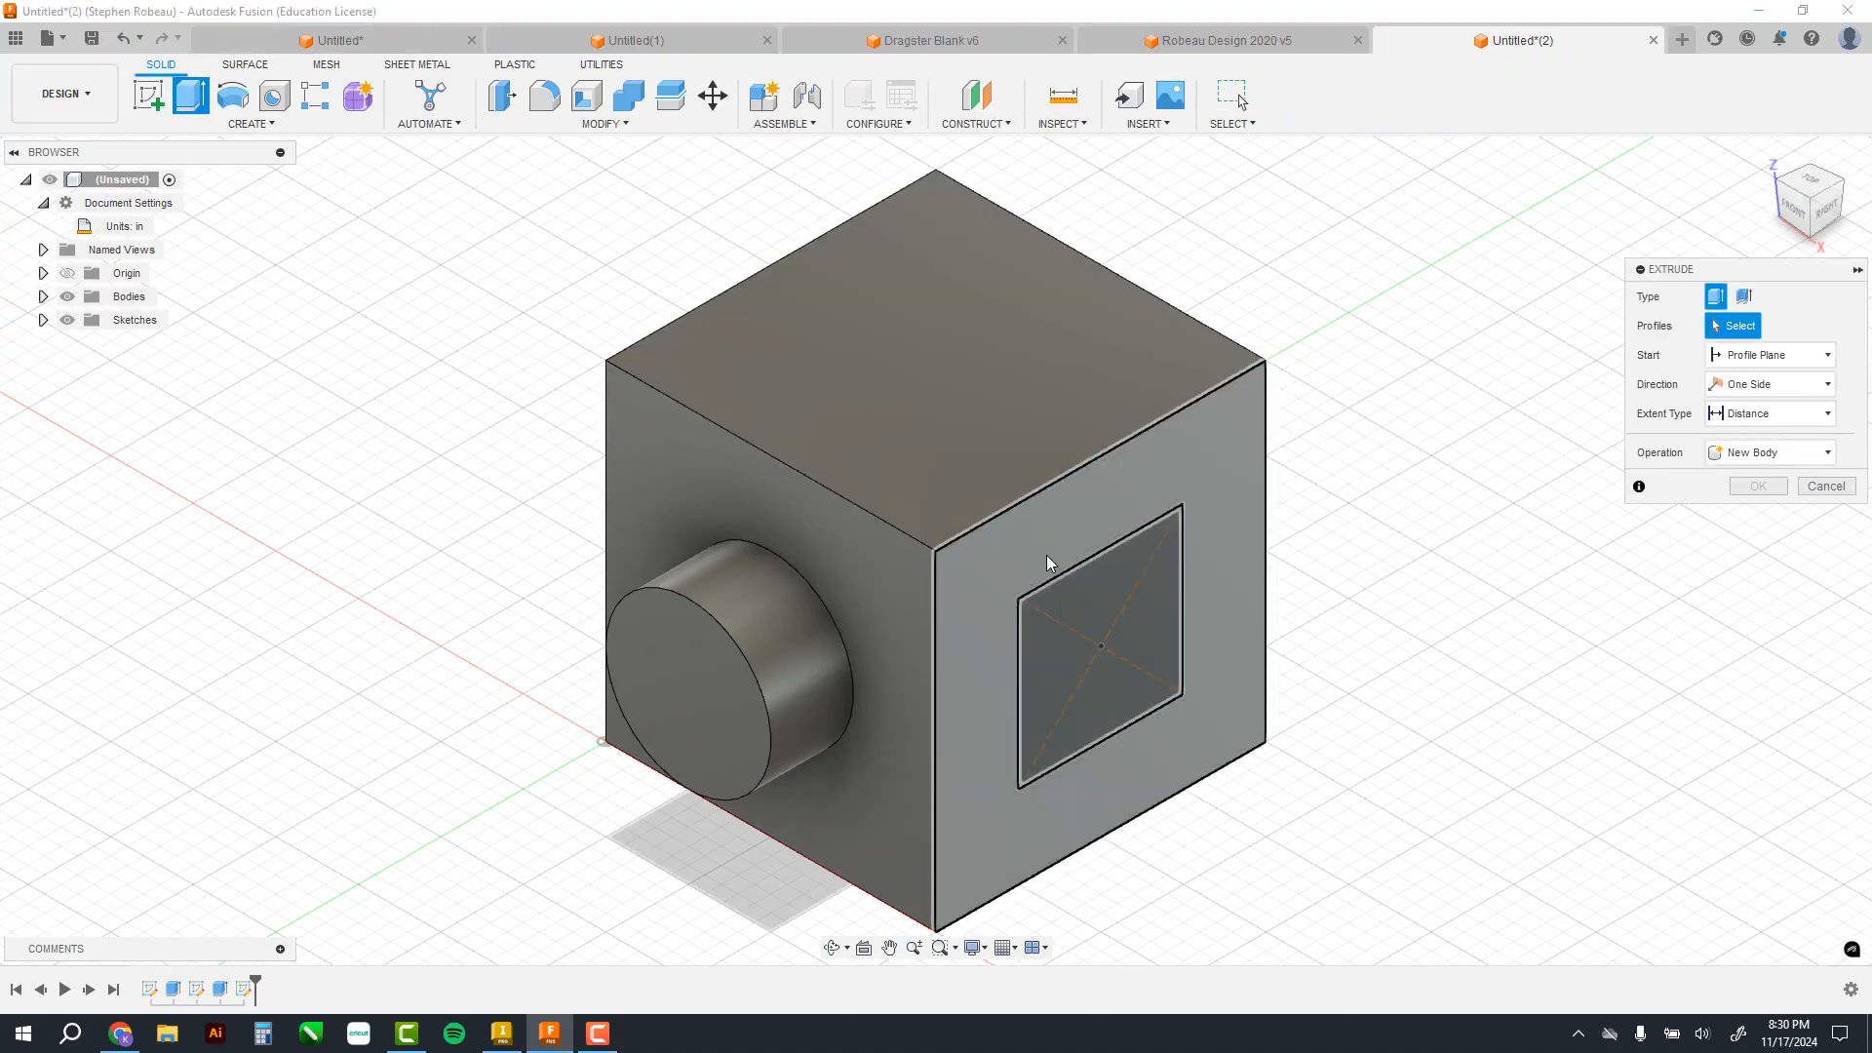
{"action": "left_click", "coordinate": [1079, 595]}
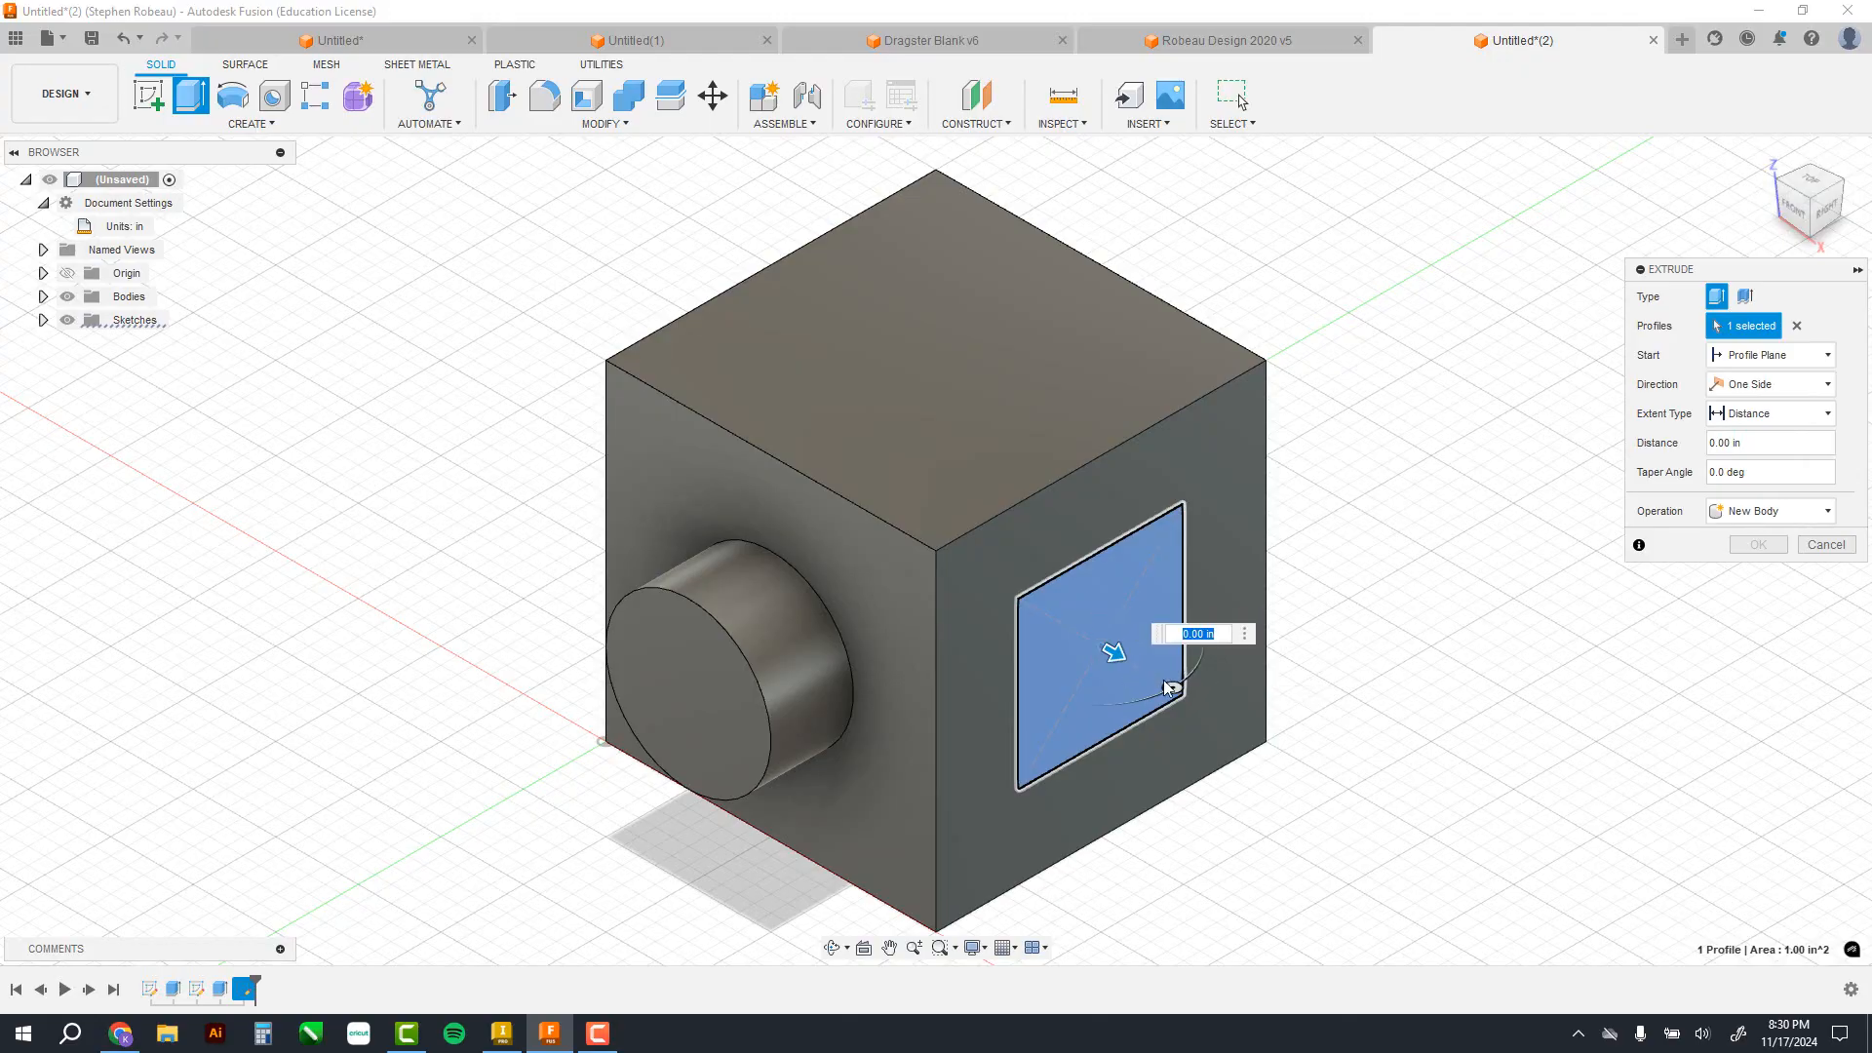
{"action": "left_click_drag", "start_coordinate": [1116, 649], "coordinate": [1129, 657]}
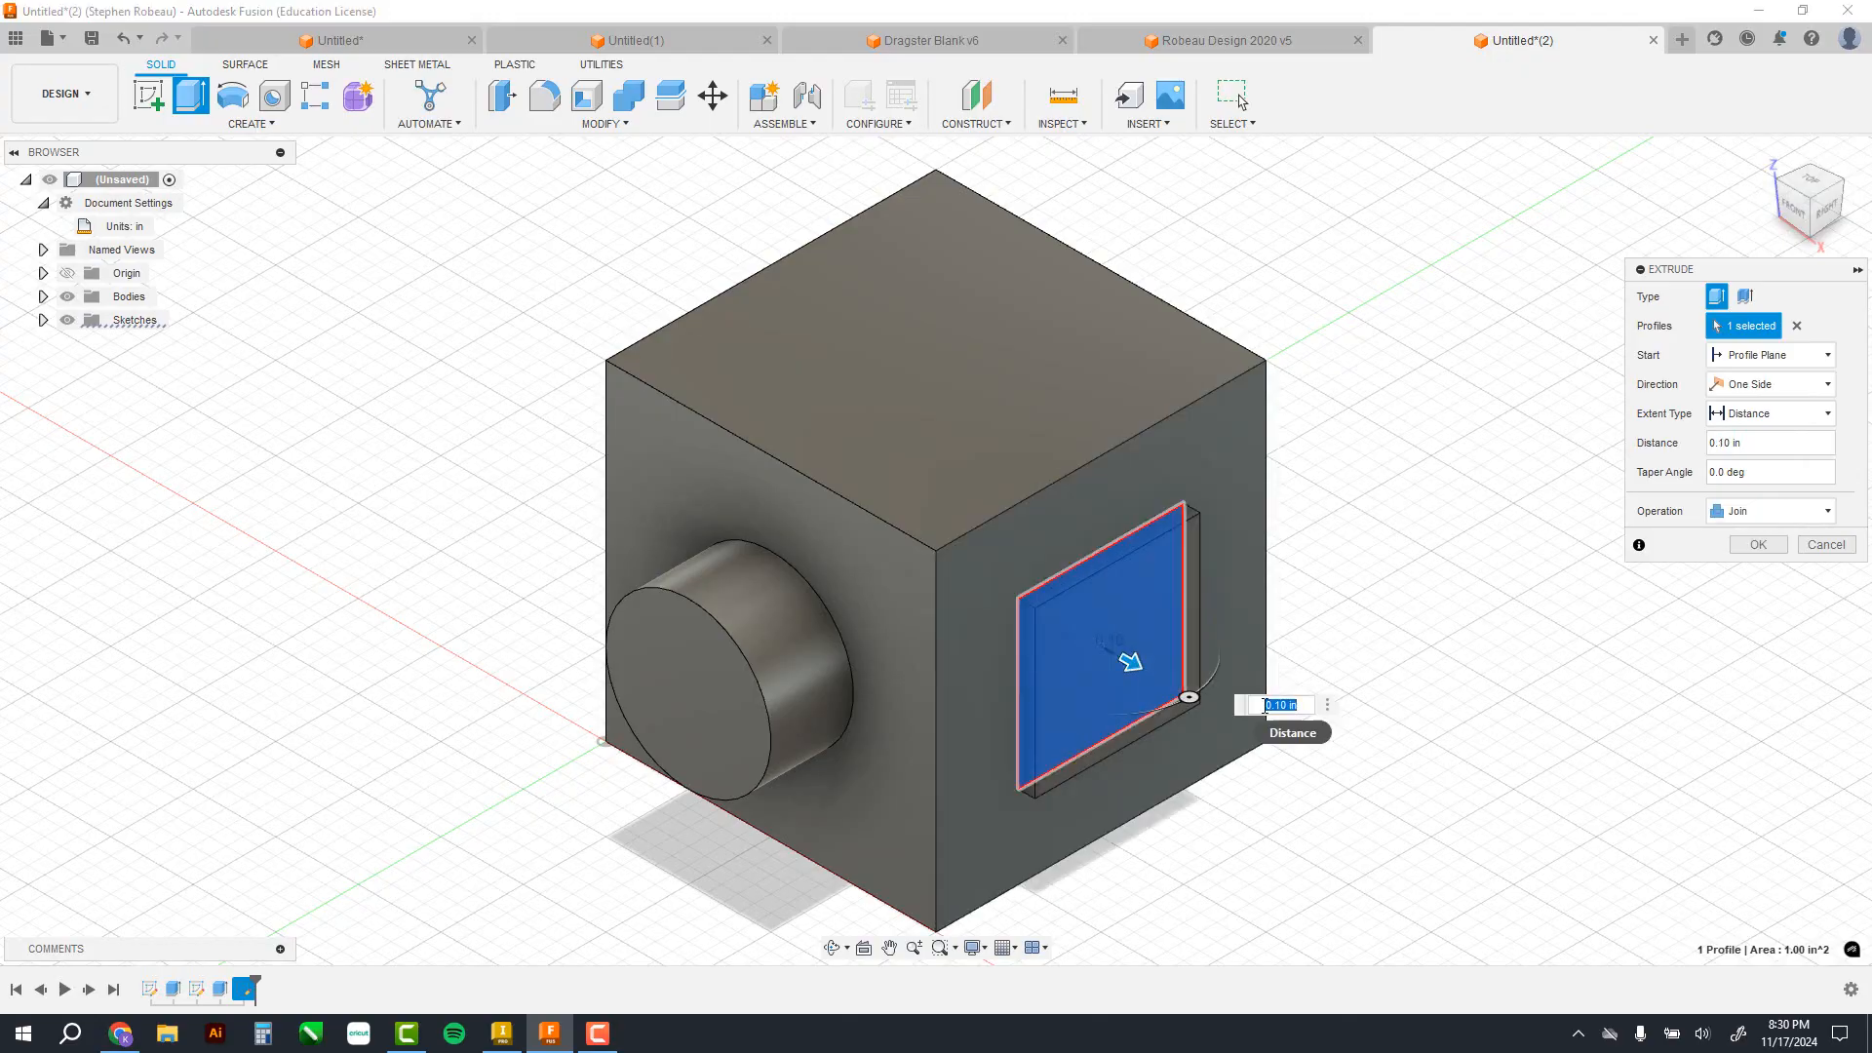
{"action": "type", "text": "0.5"}
{"action": "key", "text": "Return"}
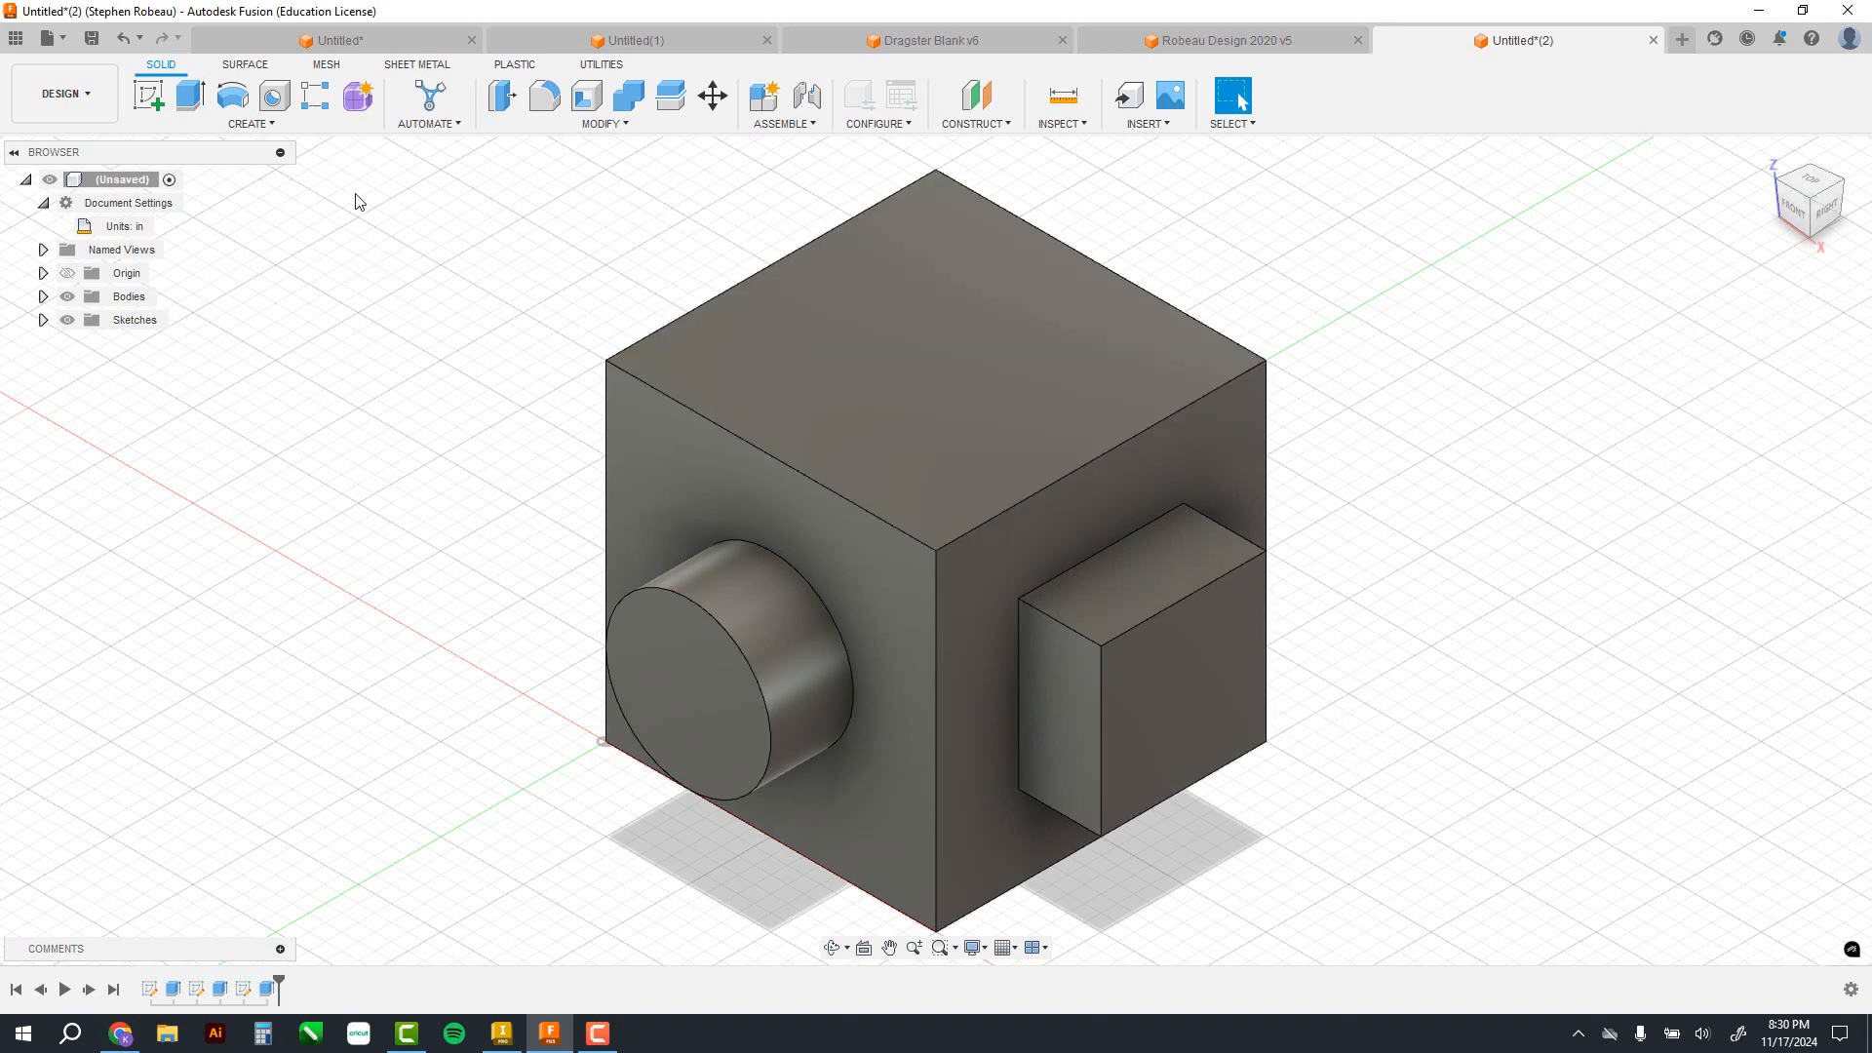
{"action": "left_click", "coordinate": [600, 124]}
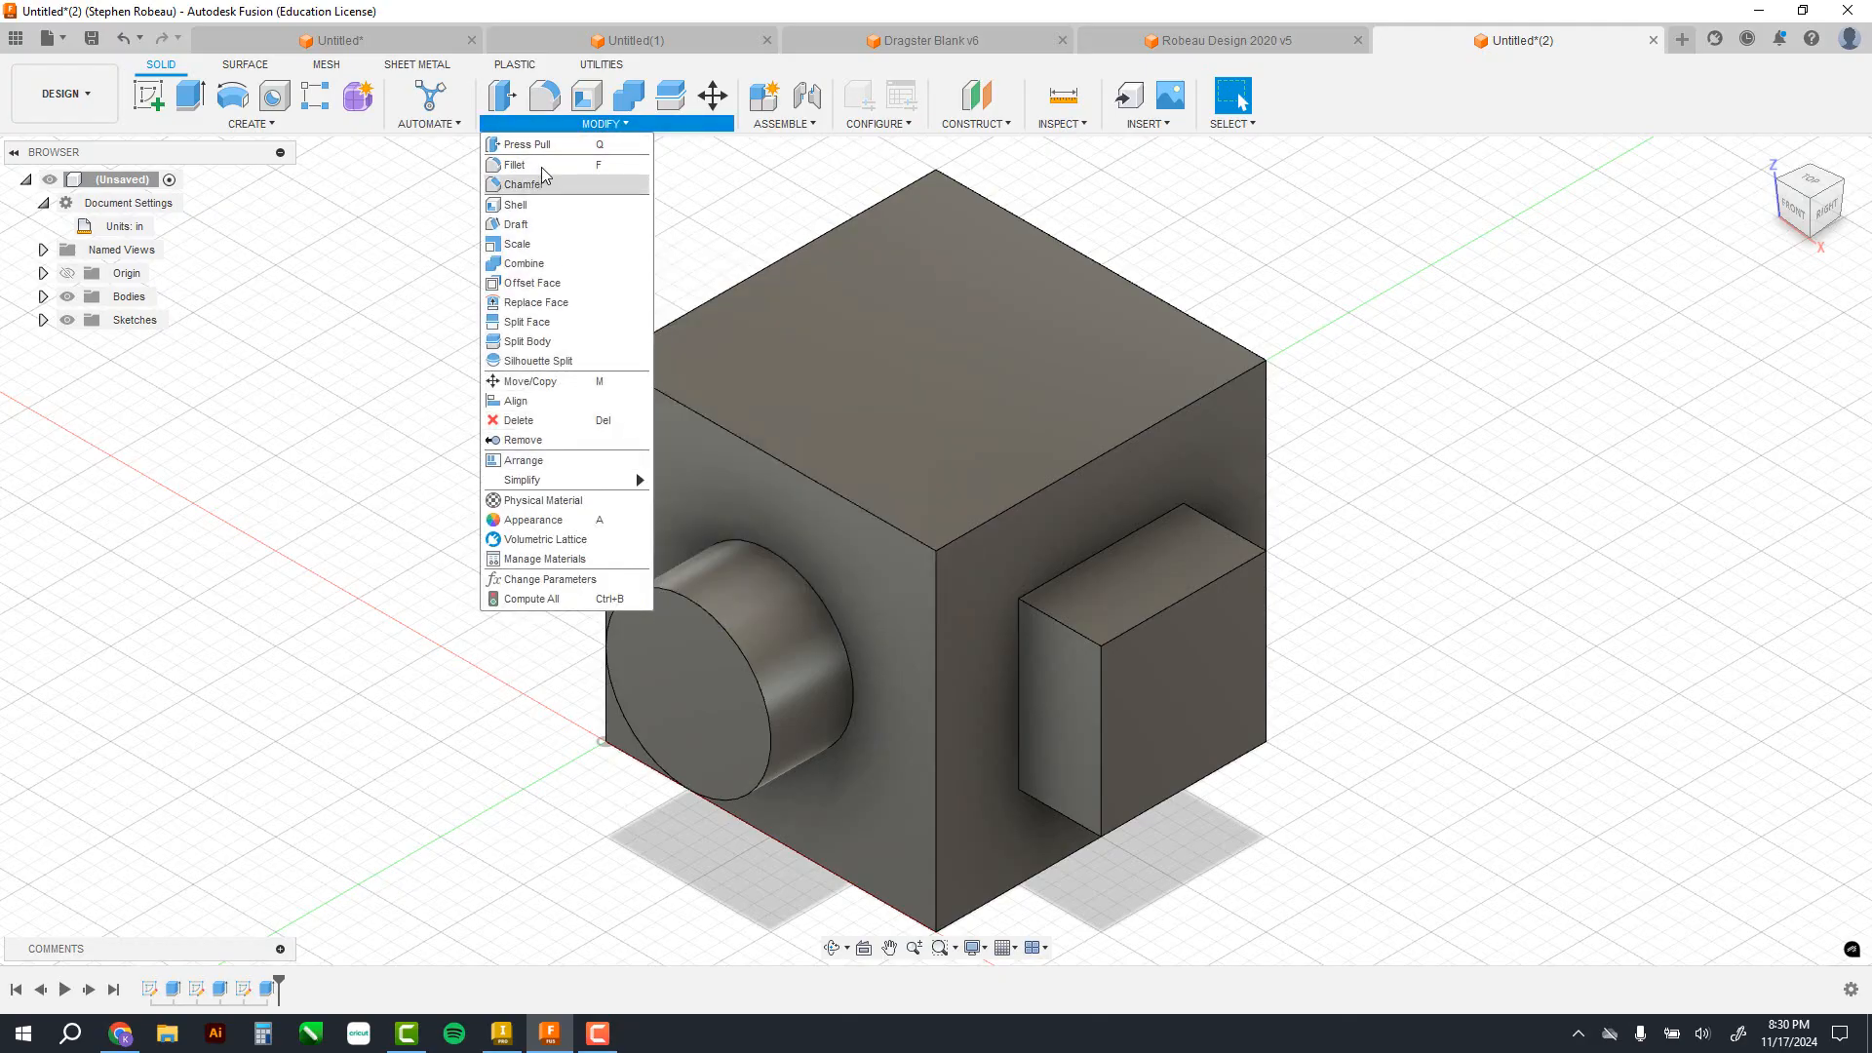
{"action": "left_click", "coordinate": [603, 8]}
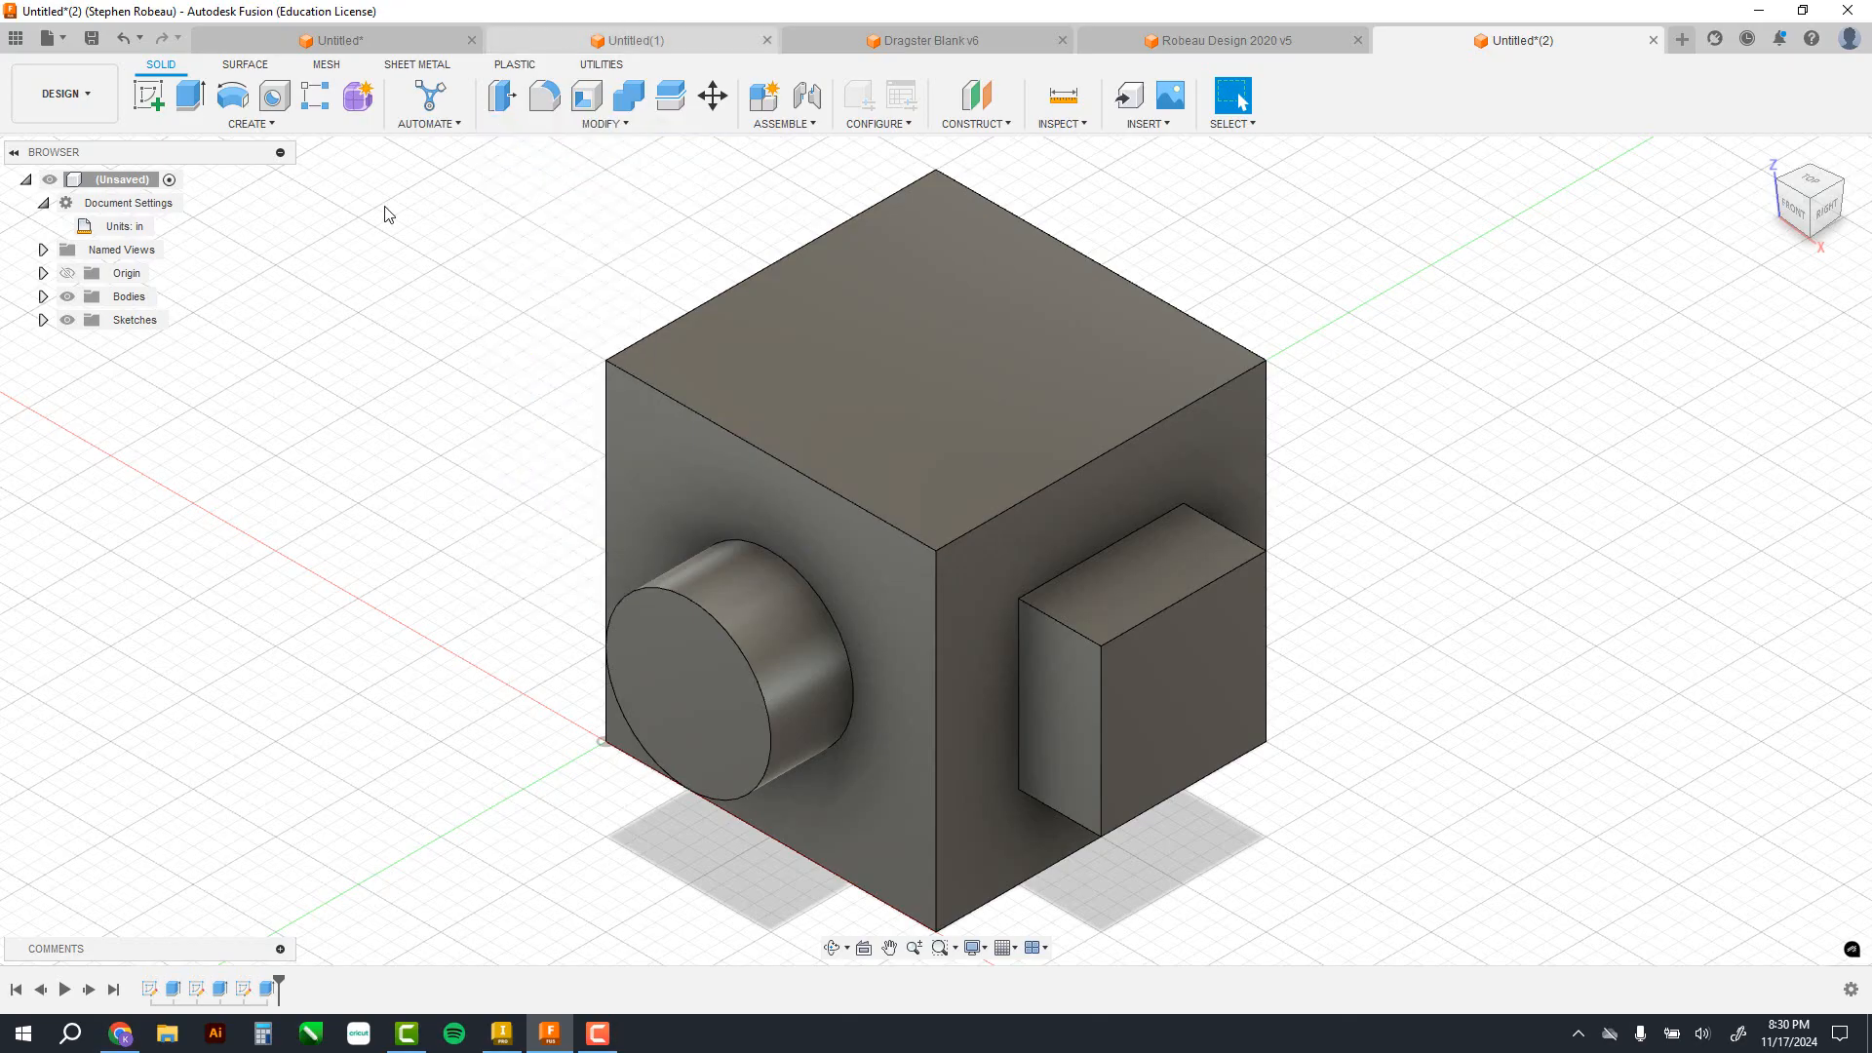
Step: Sketch a 1 in diameter circle at the center of the cube's top face and finish the sketch
{"action": "left_click", "coordinate": [152, 94]}
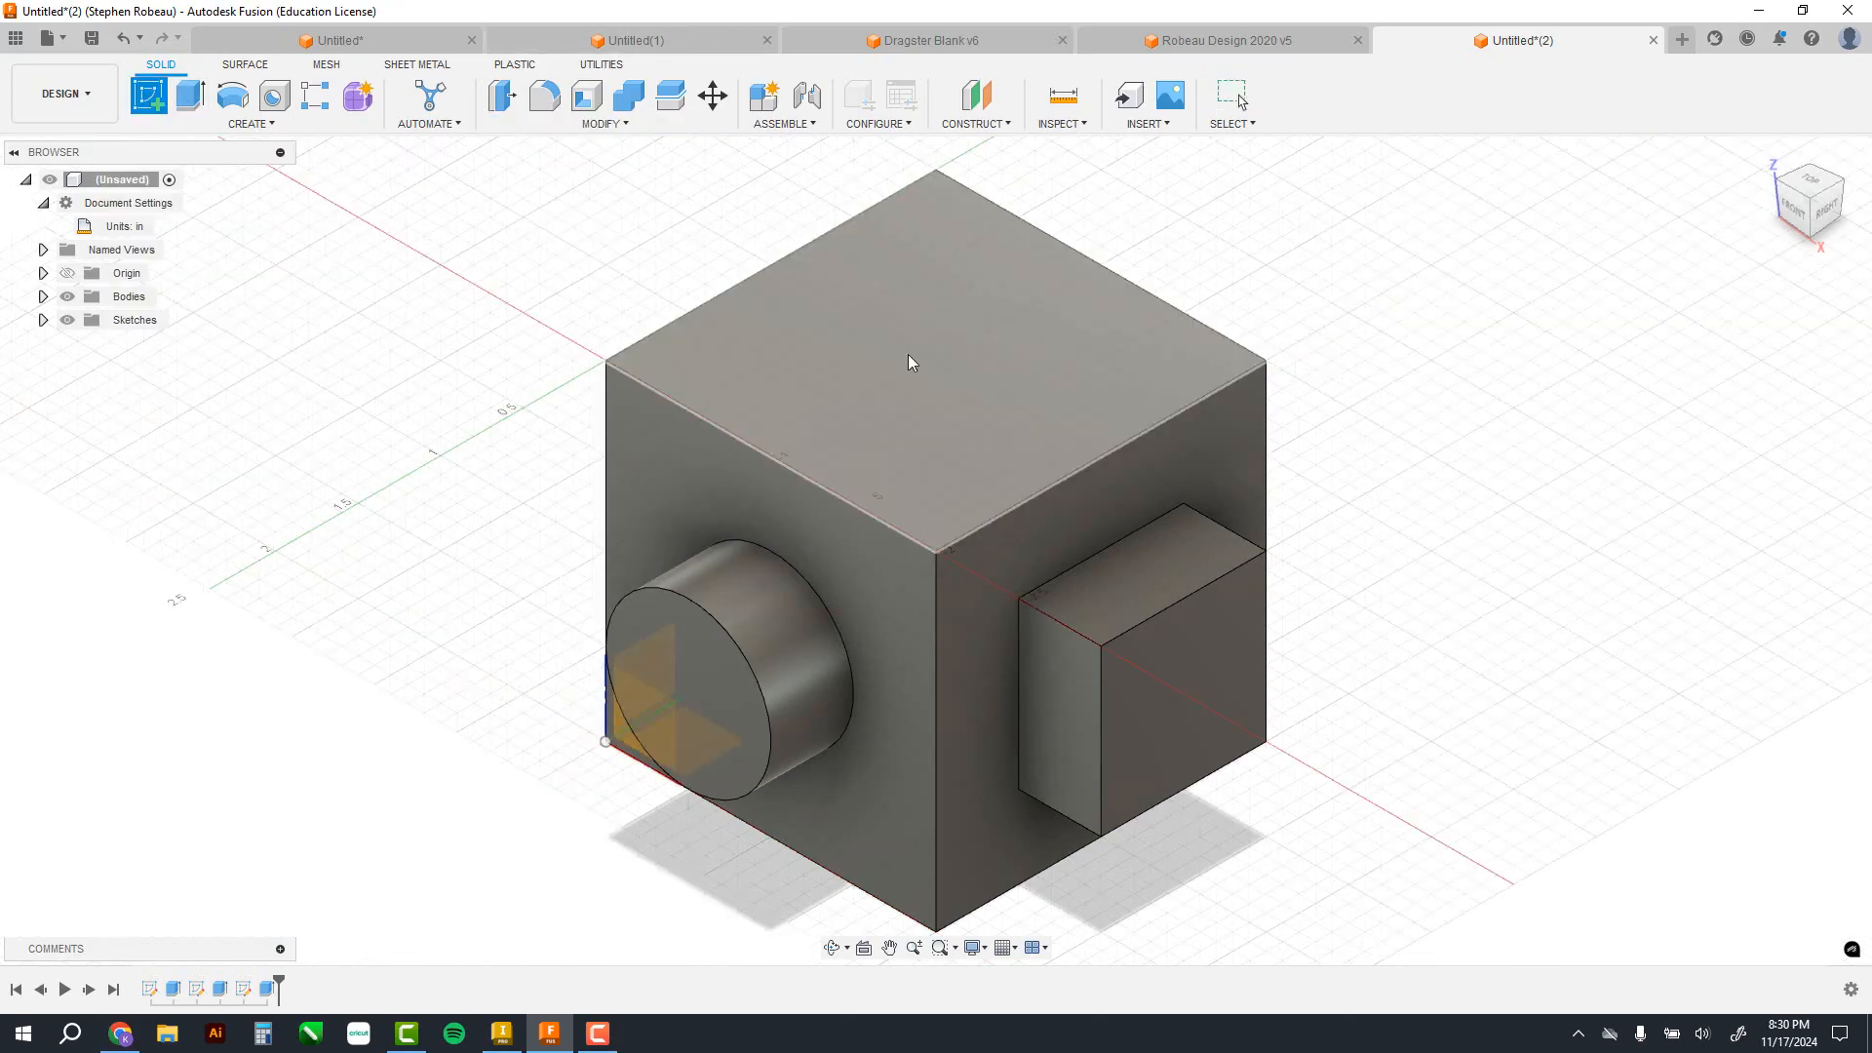
{"action": "left_click", "coordinate": [934, 366]}
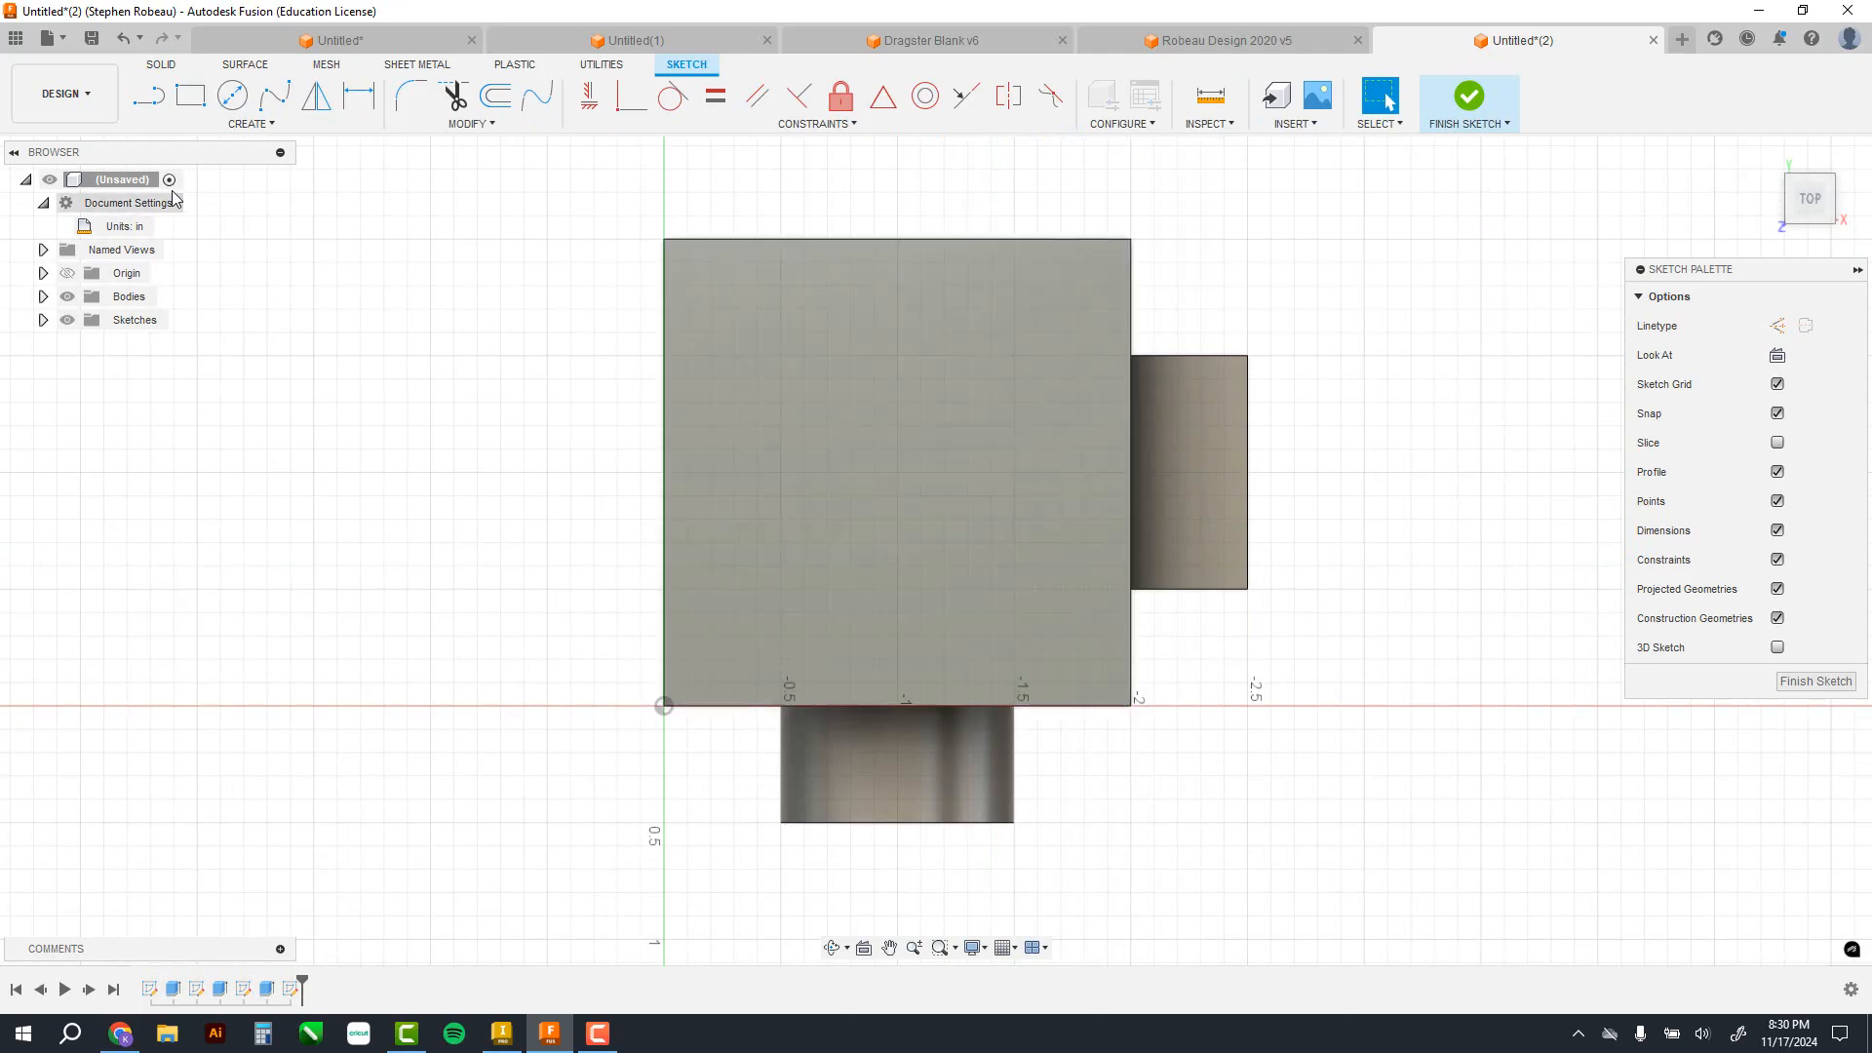
{"action": "left_click", "coordinate": [231, 97]}
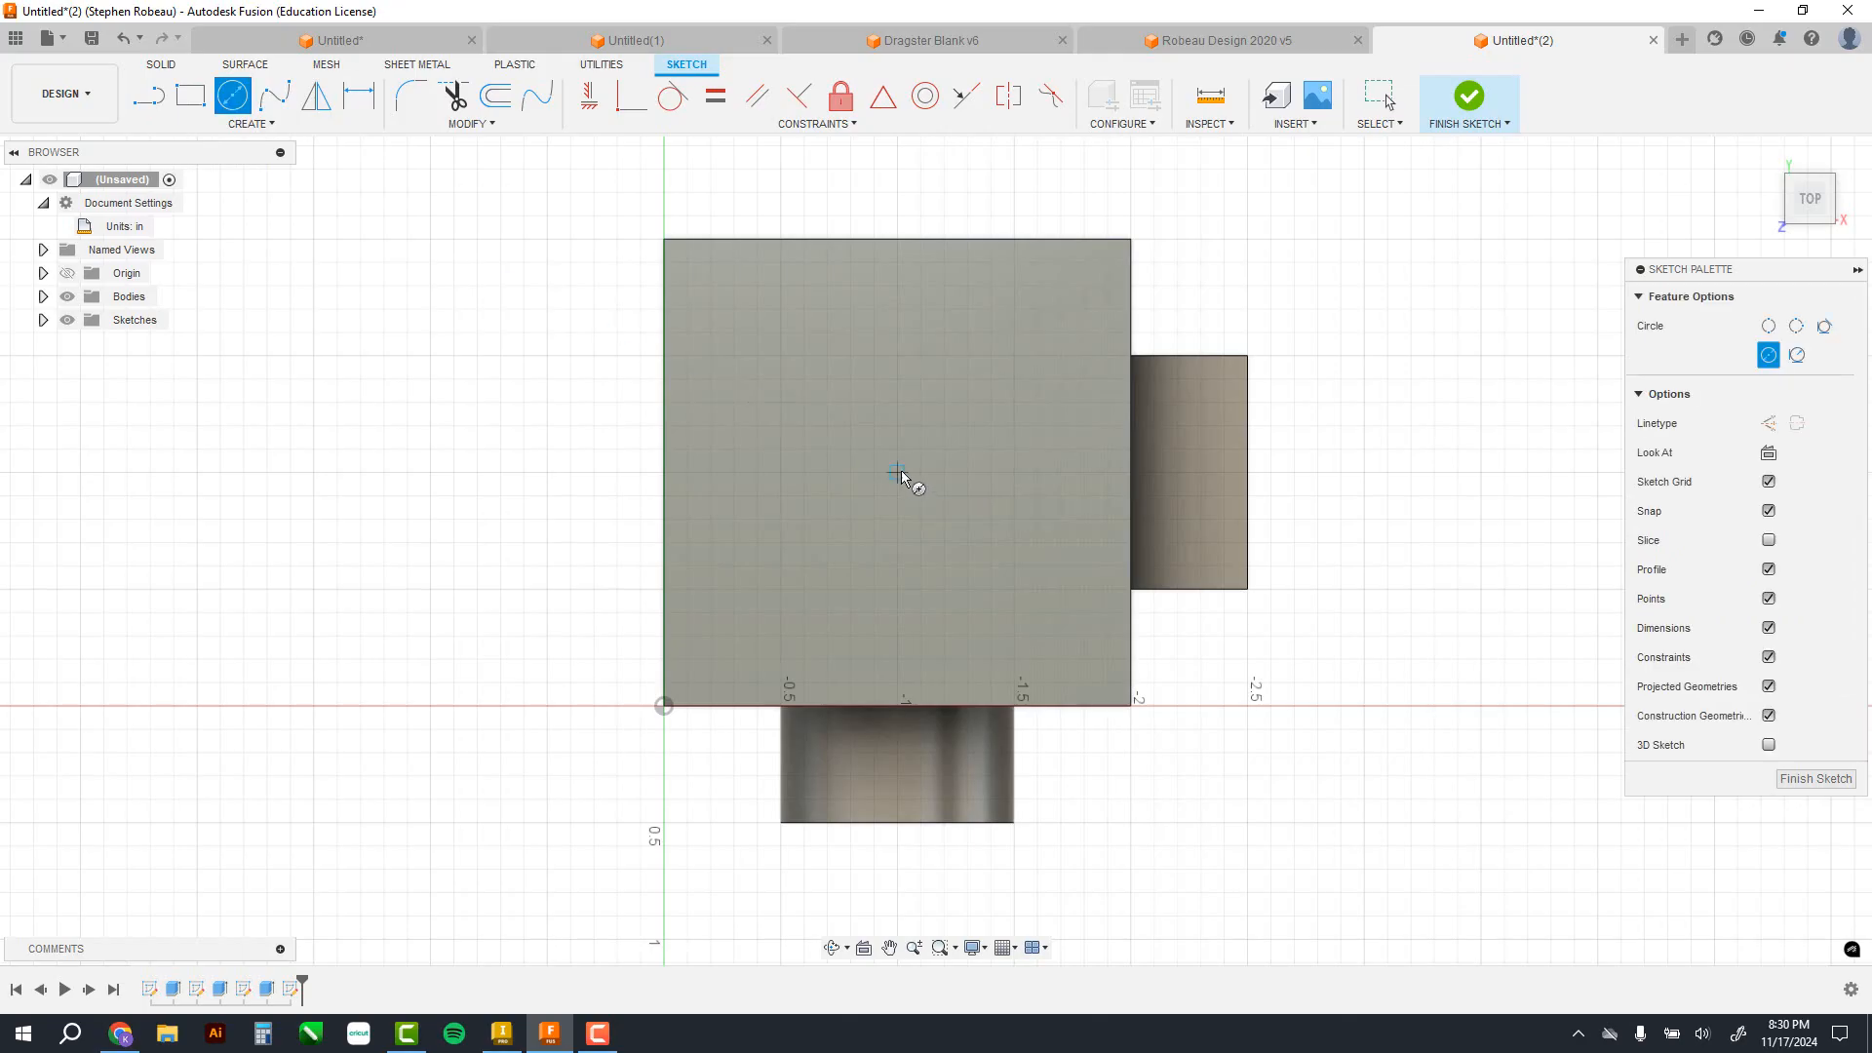
{"action": "left_click", "coordinate": [898, 473]}
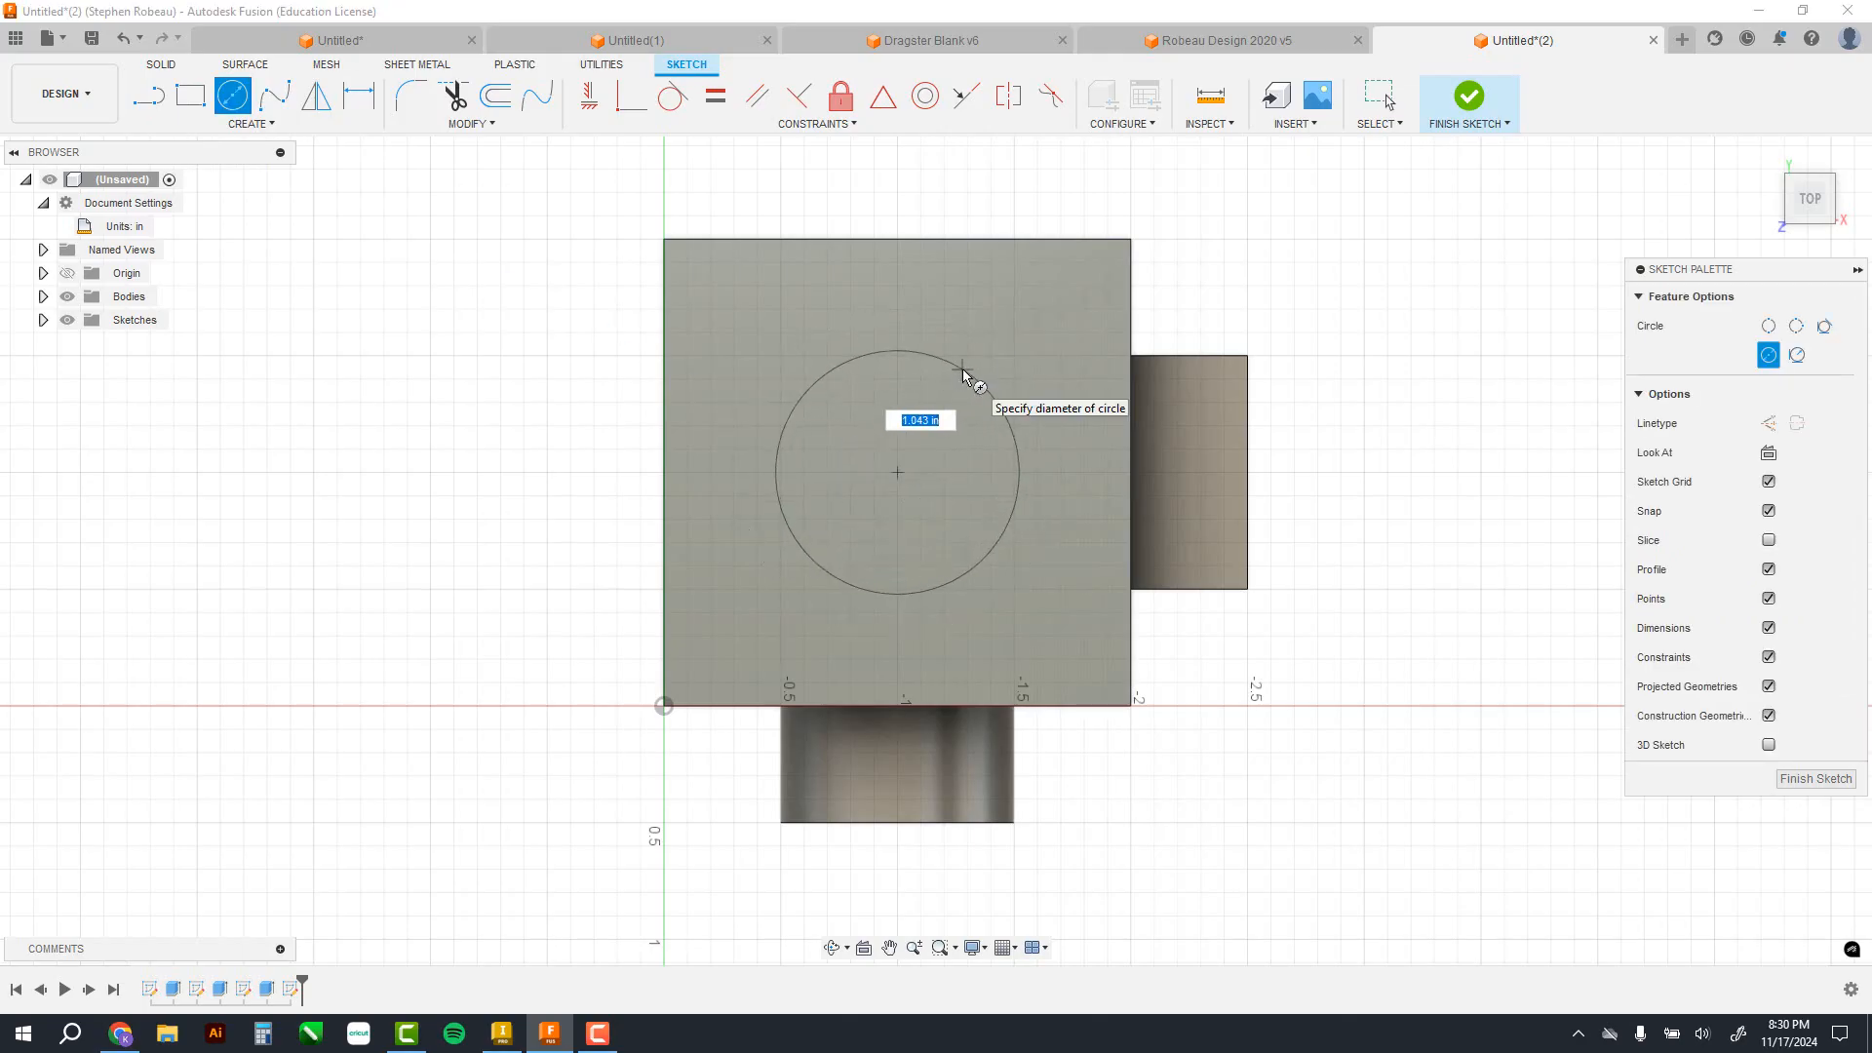
{"action": "type", "text": "1"}
{"action": "key", "text": "Return"}
{"action": "key", "text": "Escape"}
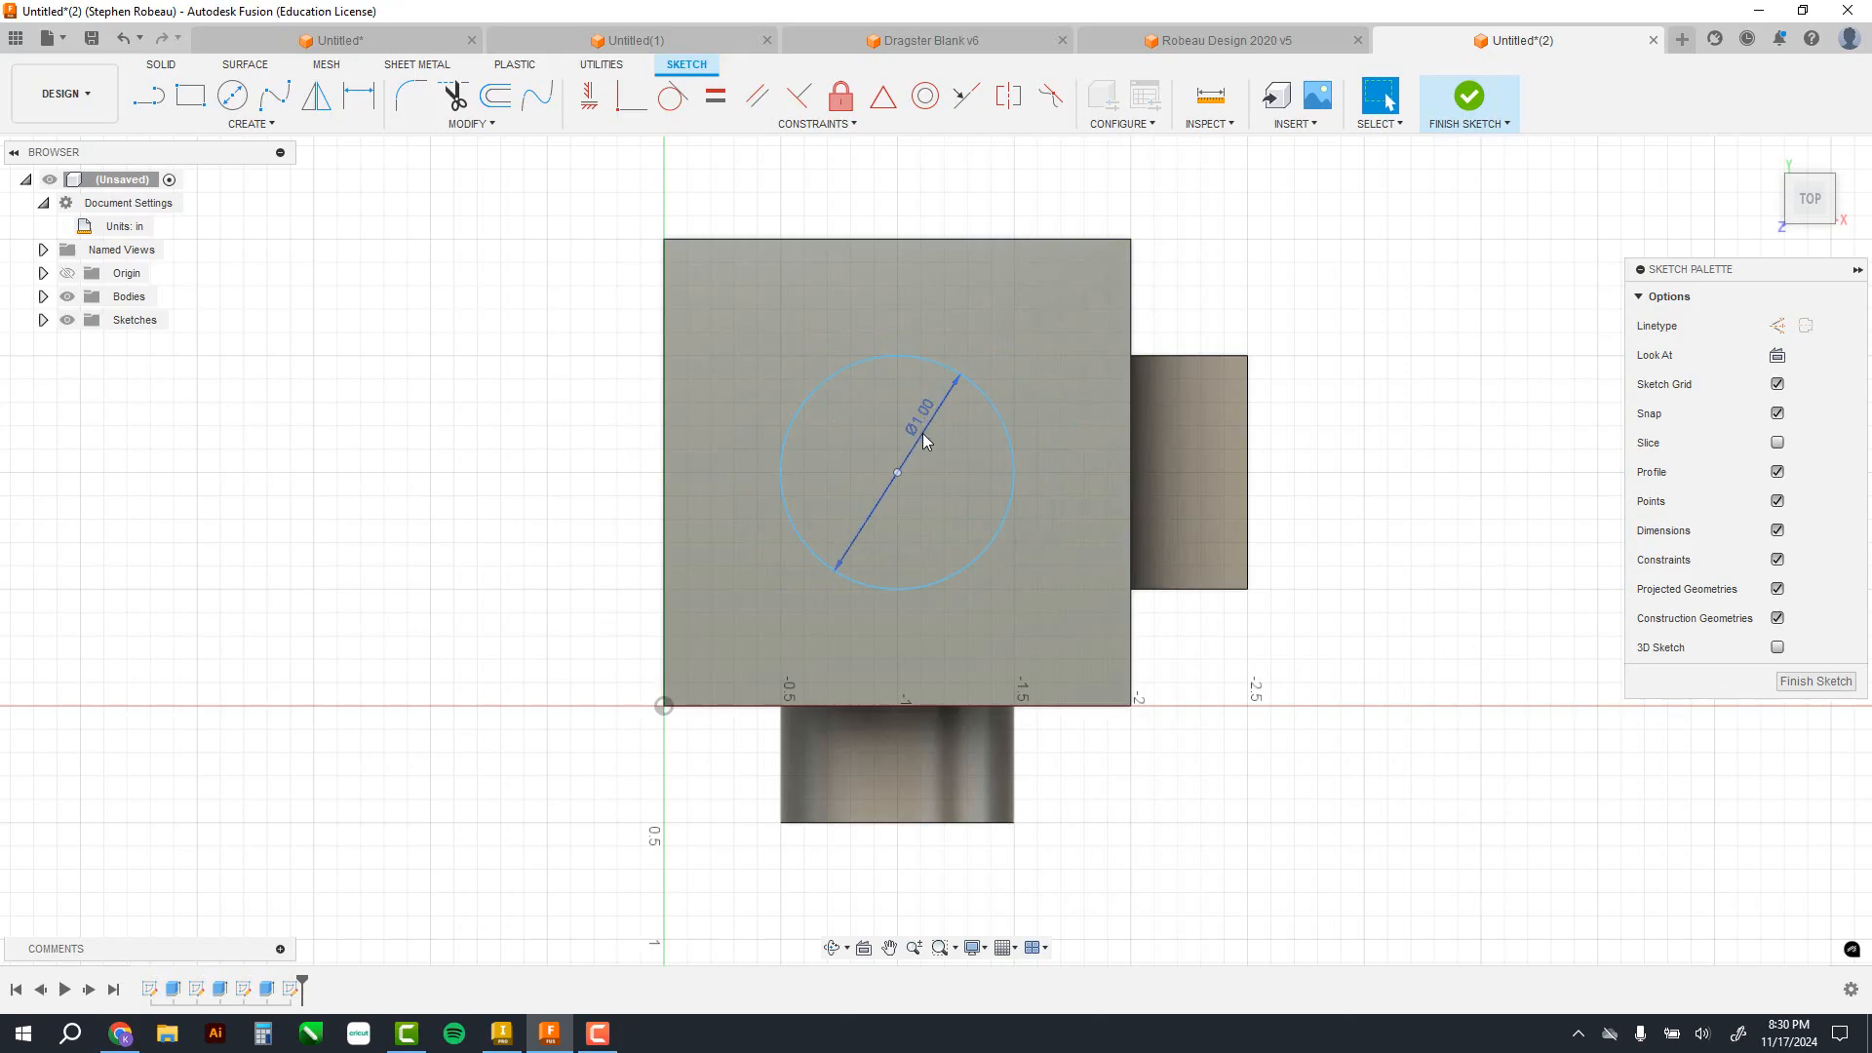
{"action": "left_click", "coordinate": [898, 476]}
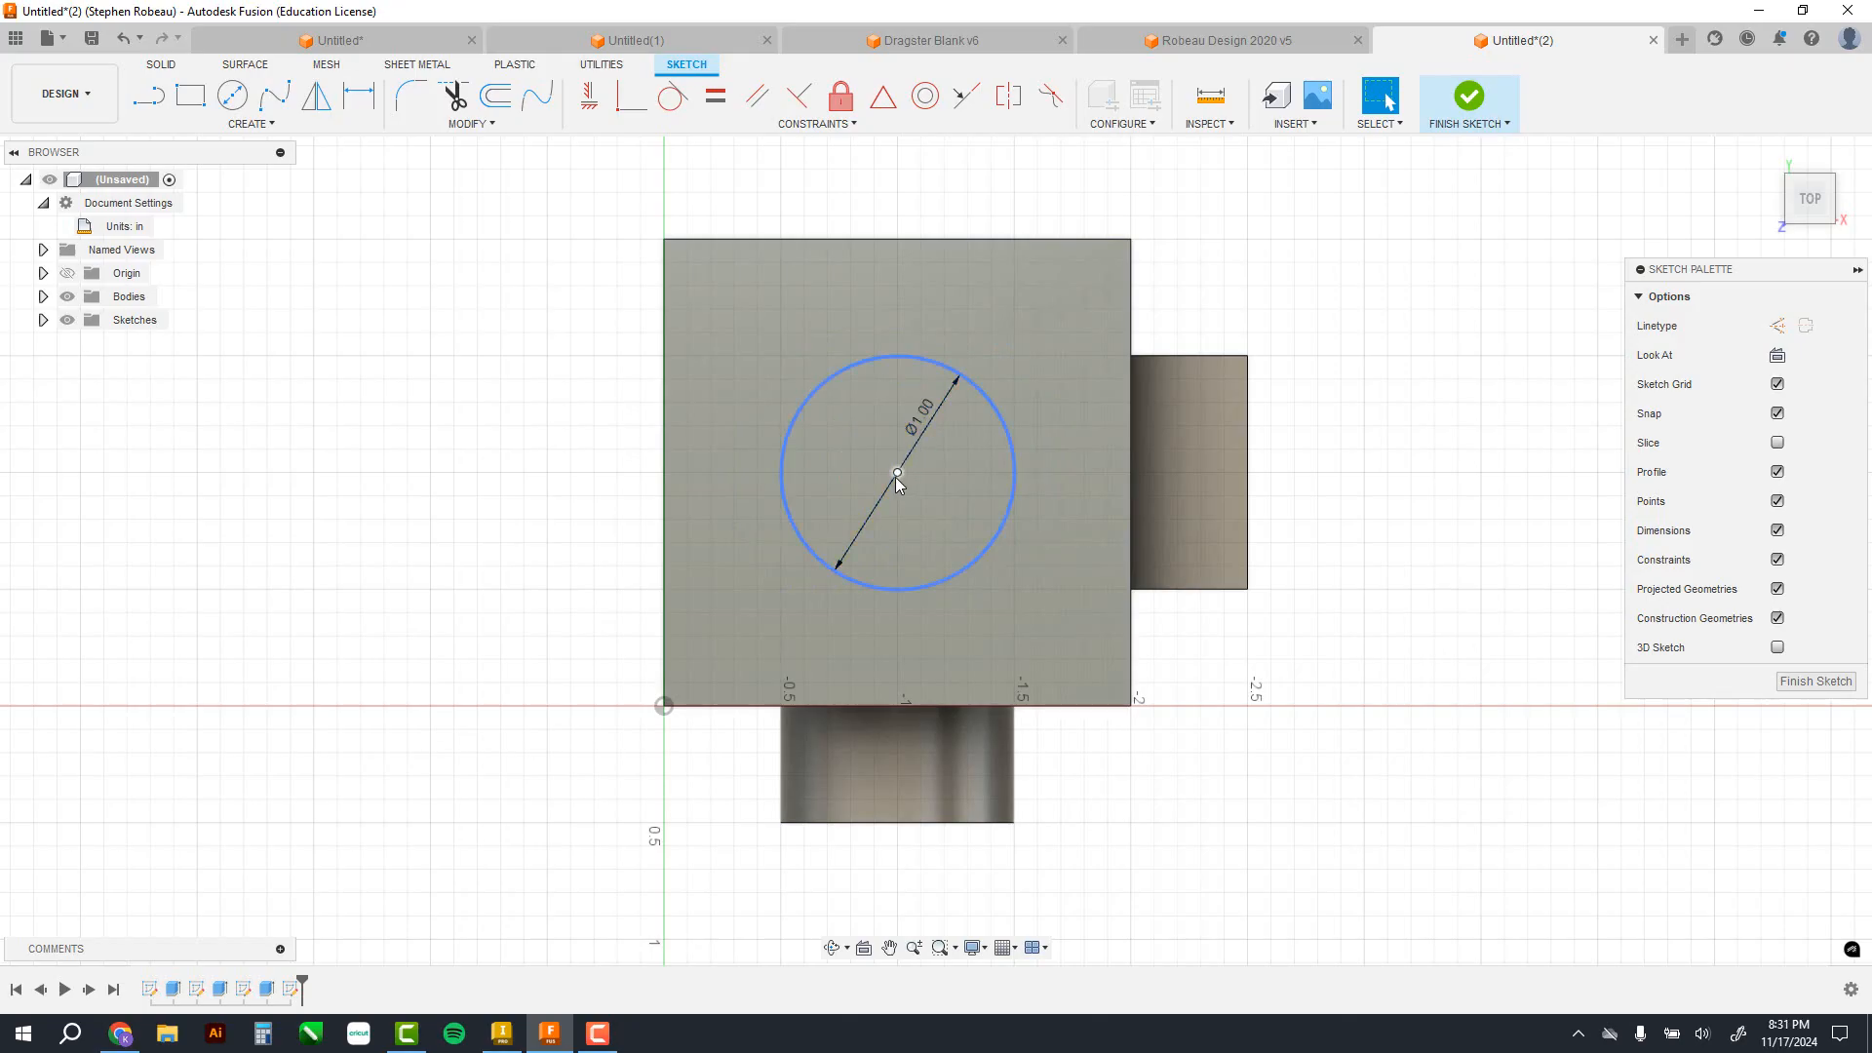
{"action": "left_click", "coordinate": [1471, 98]}
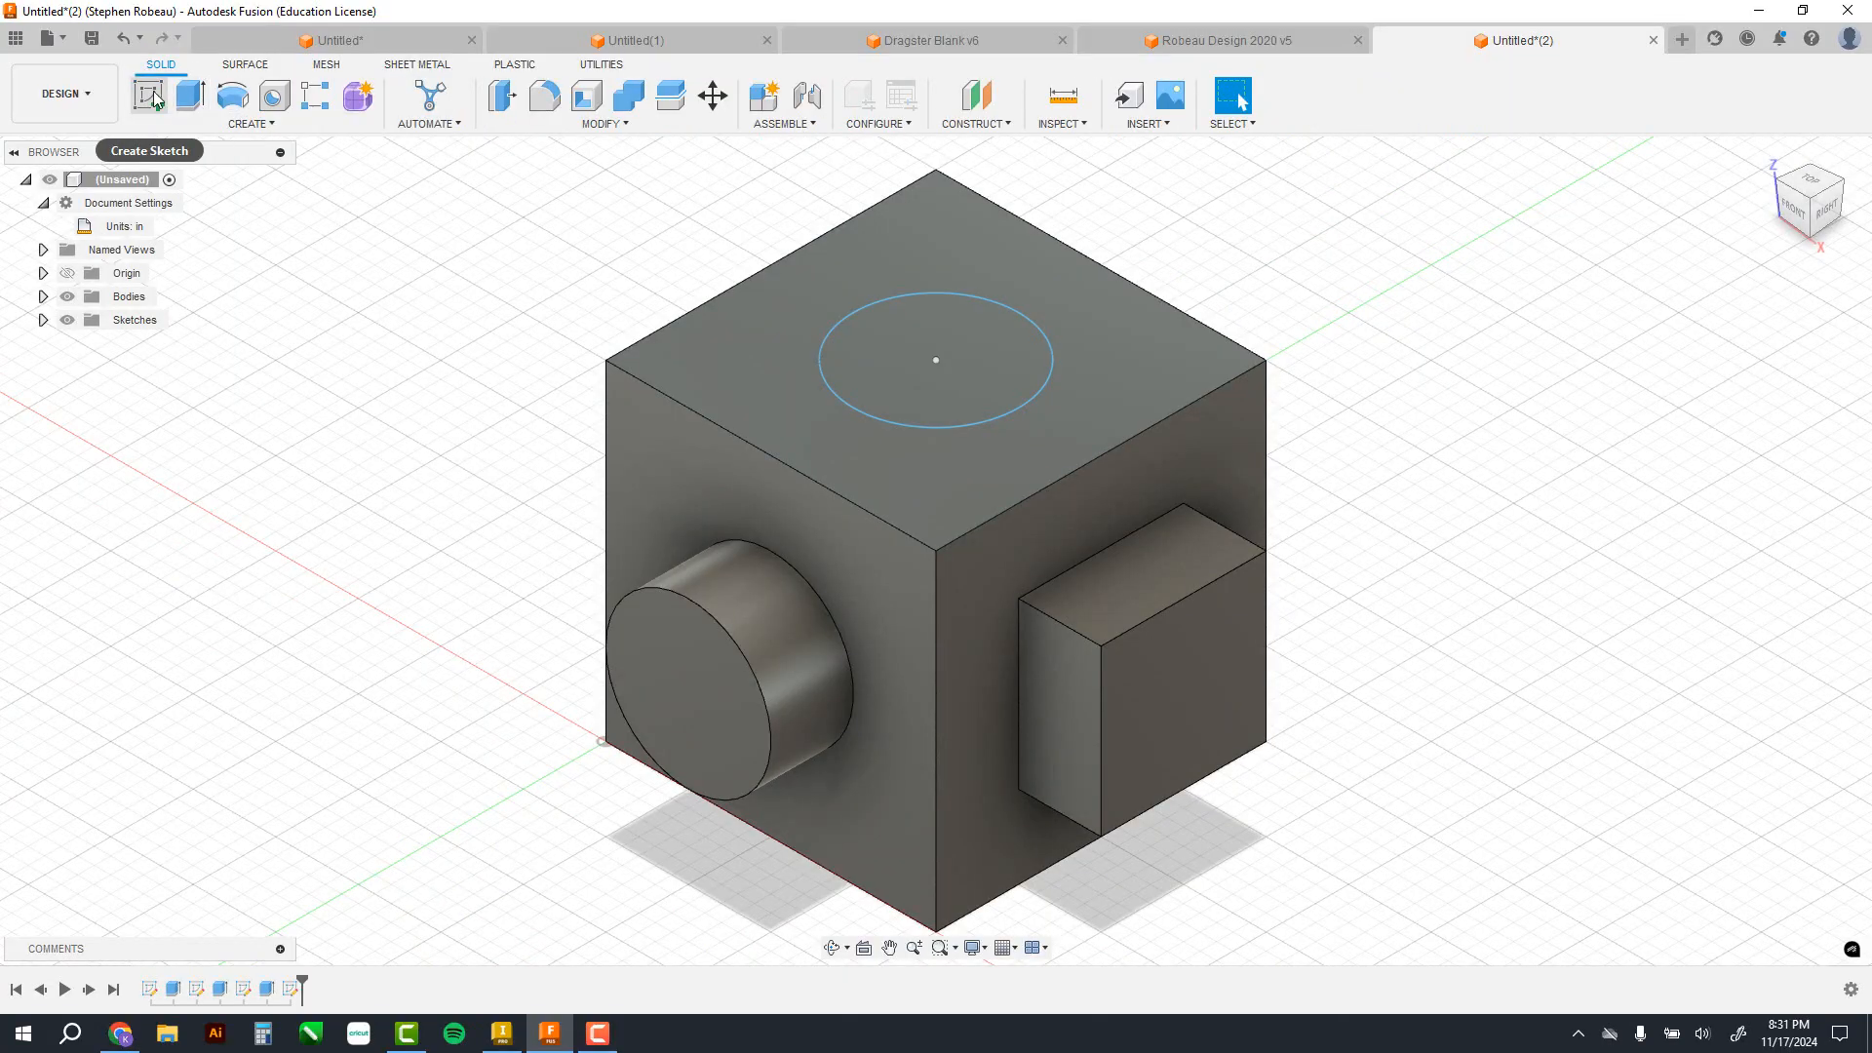
Step: Extrude the top face's circle profile -2.00 in as a cut through the full height of the cube
{"action": "left_click", "coordinate": [183, 100]}
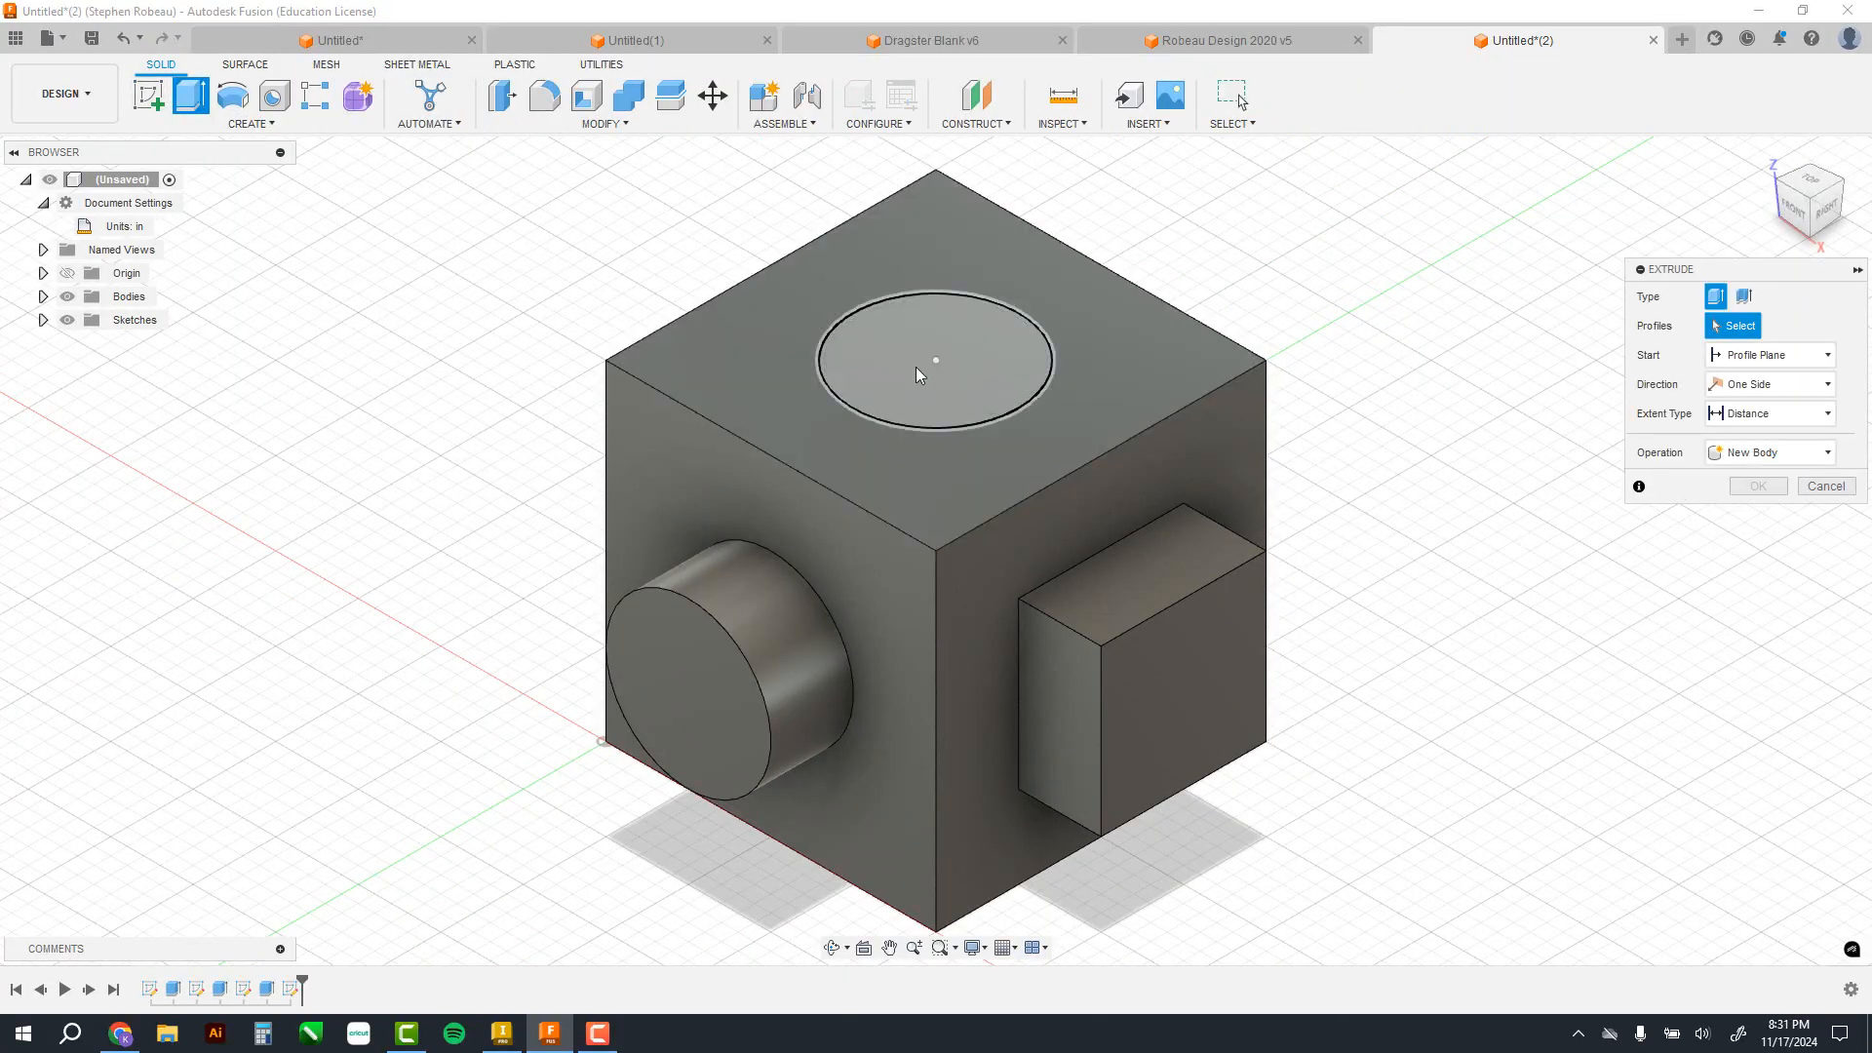
{"action": "left_click", "coordinate": [965, 365]}
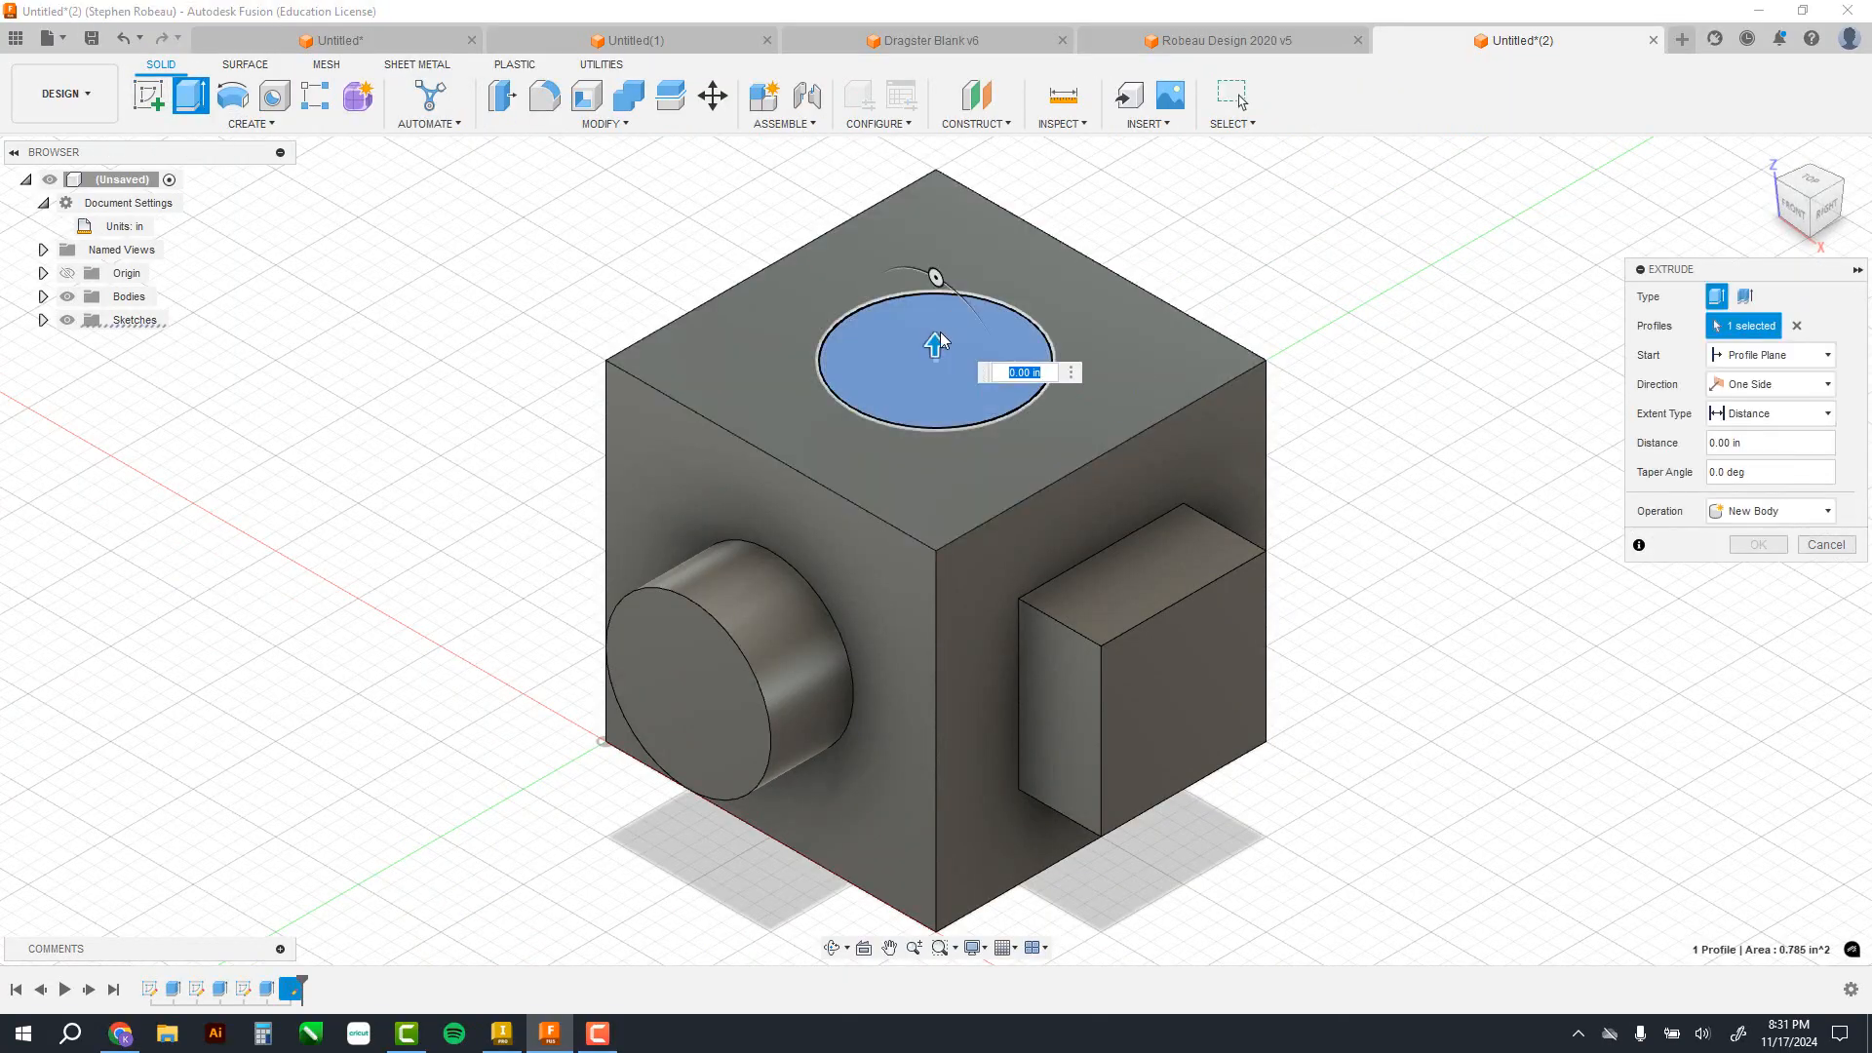
{"action": "left_click_drag", "start_coordinate": [934, 345], "coordinate": [936, 414]}
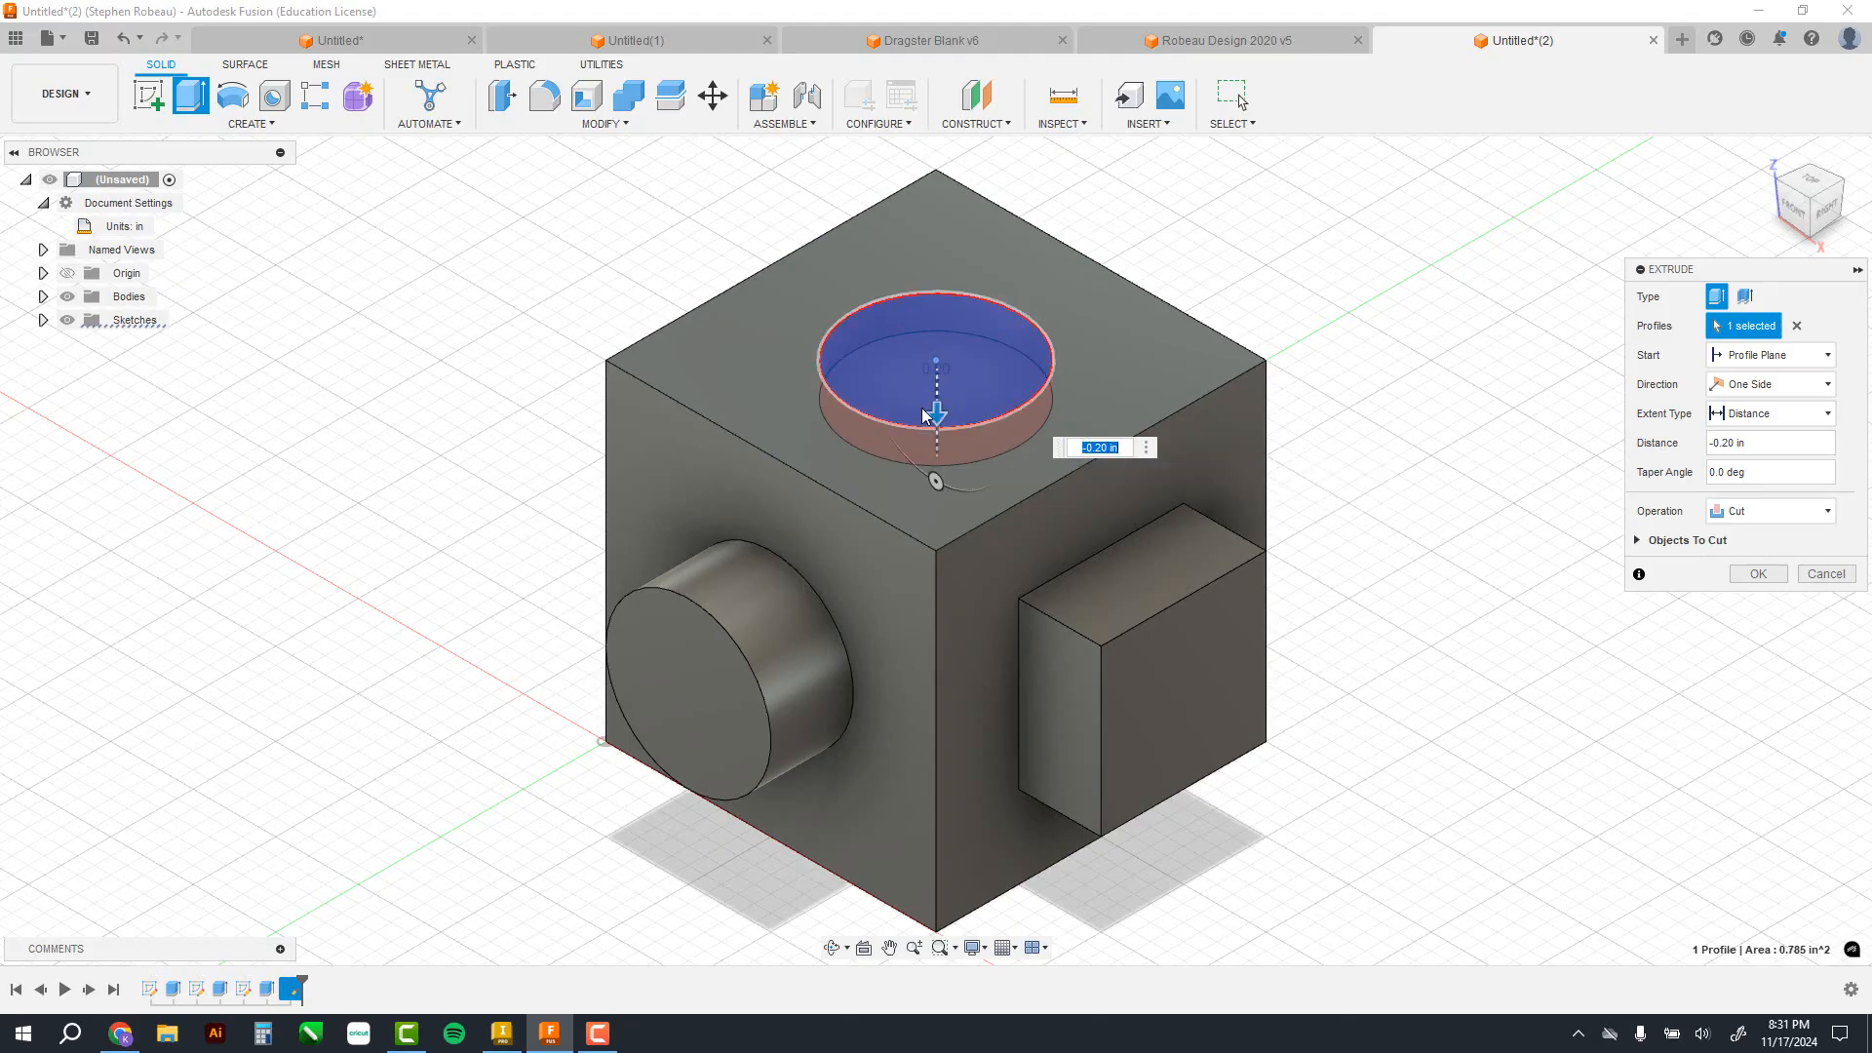
{"action": "left_click_drag", "start_coordinate": [932, 417], "coordinate": [921, 760]}
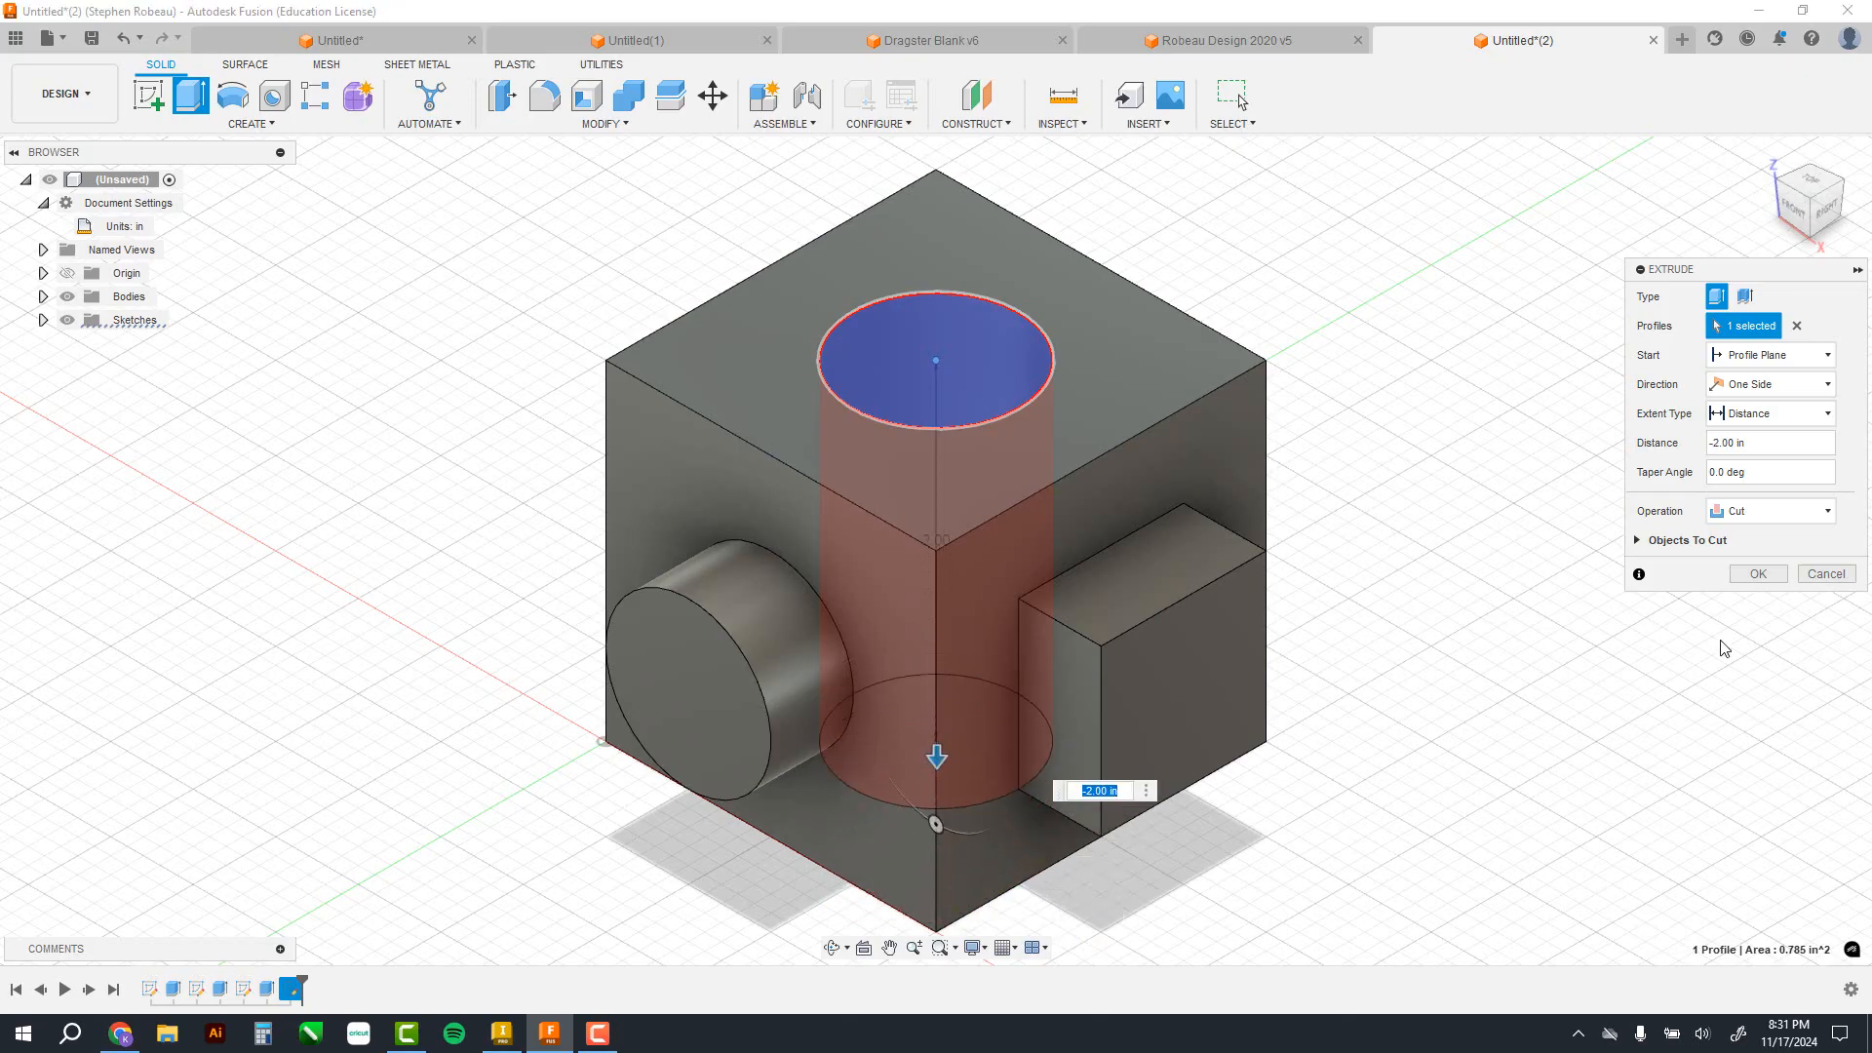
{"action": "left_click", "coordinate": [1761, 574]}
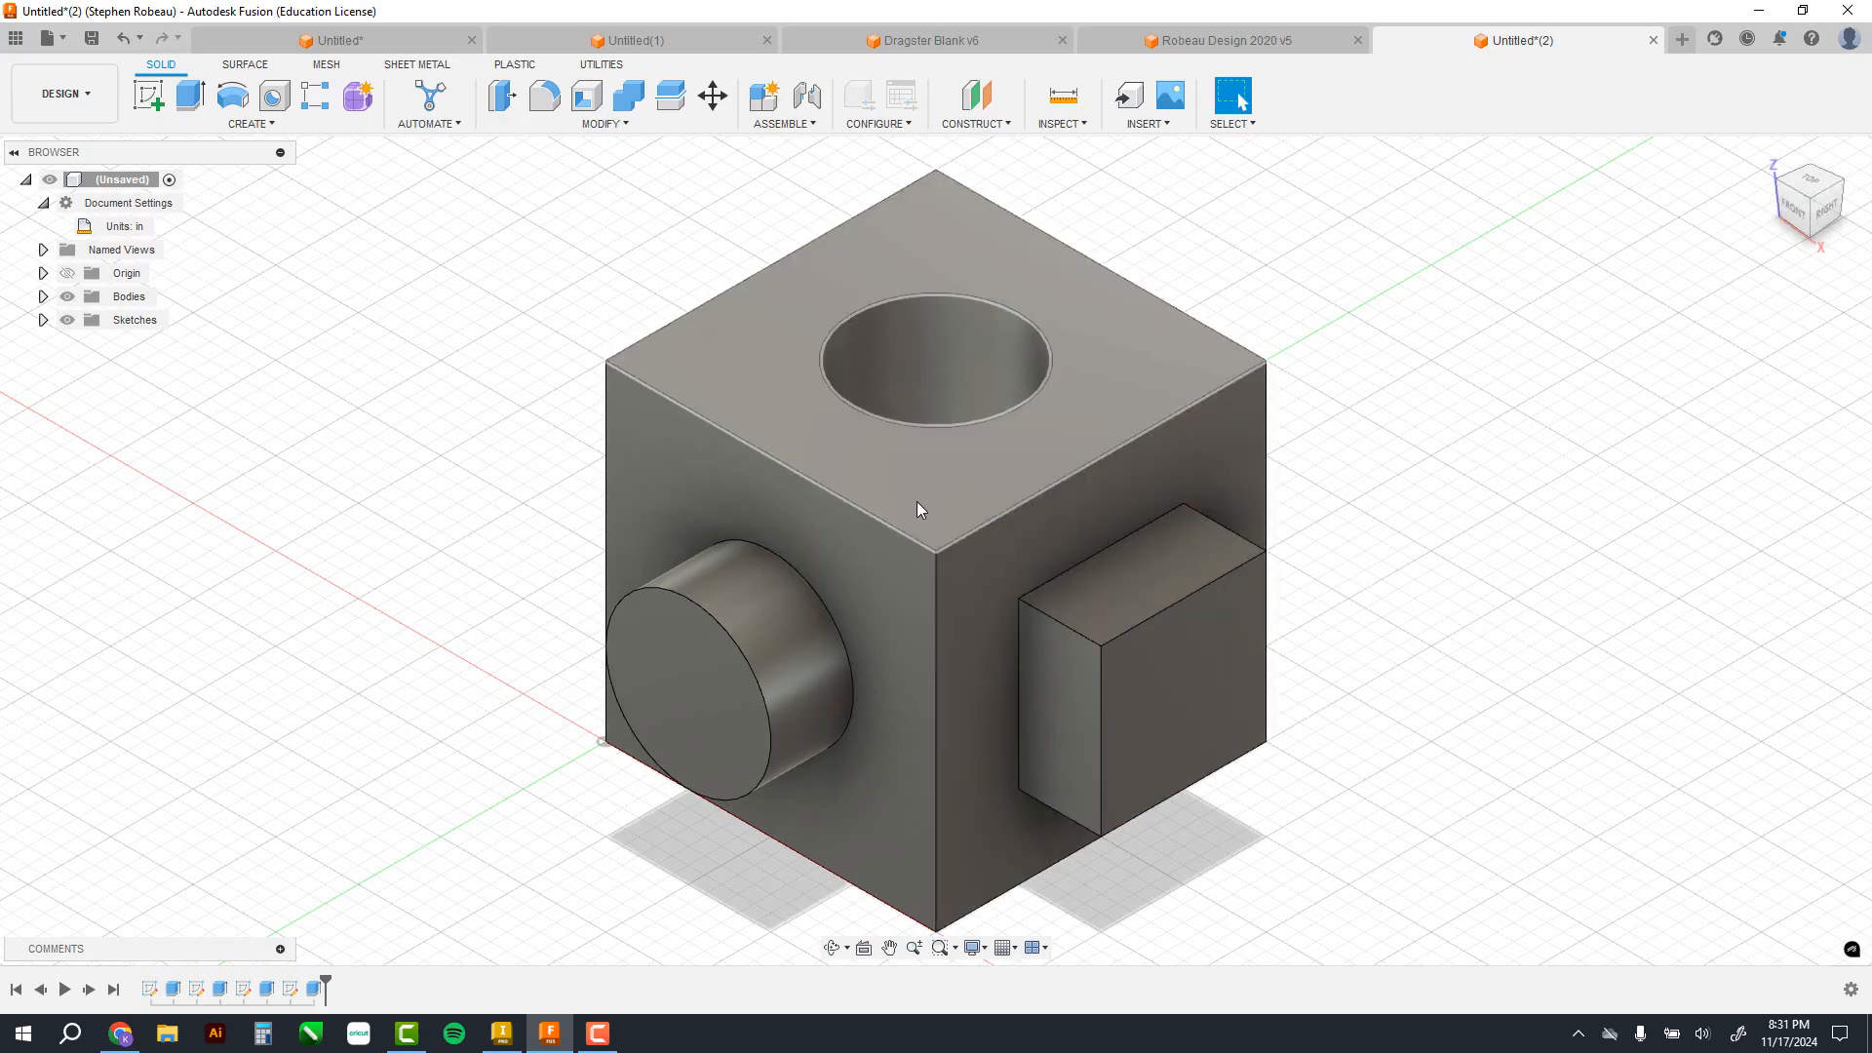
{"action": "middle_click_drag", "start_coordinate": [916, 501], "coordinate": [957, 535], "text": "shift"}
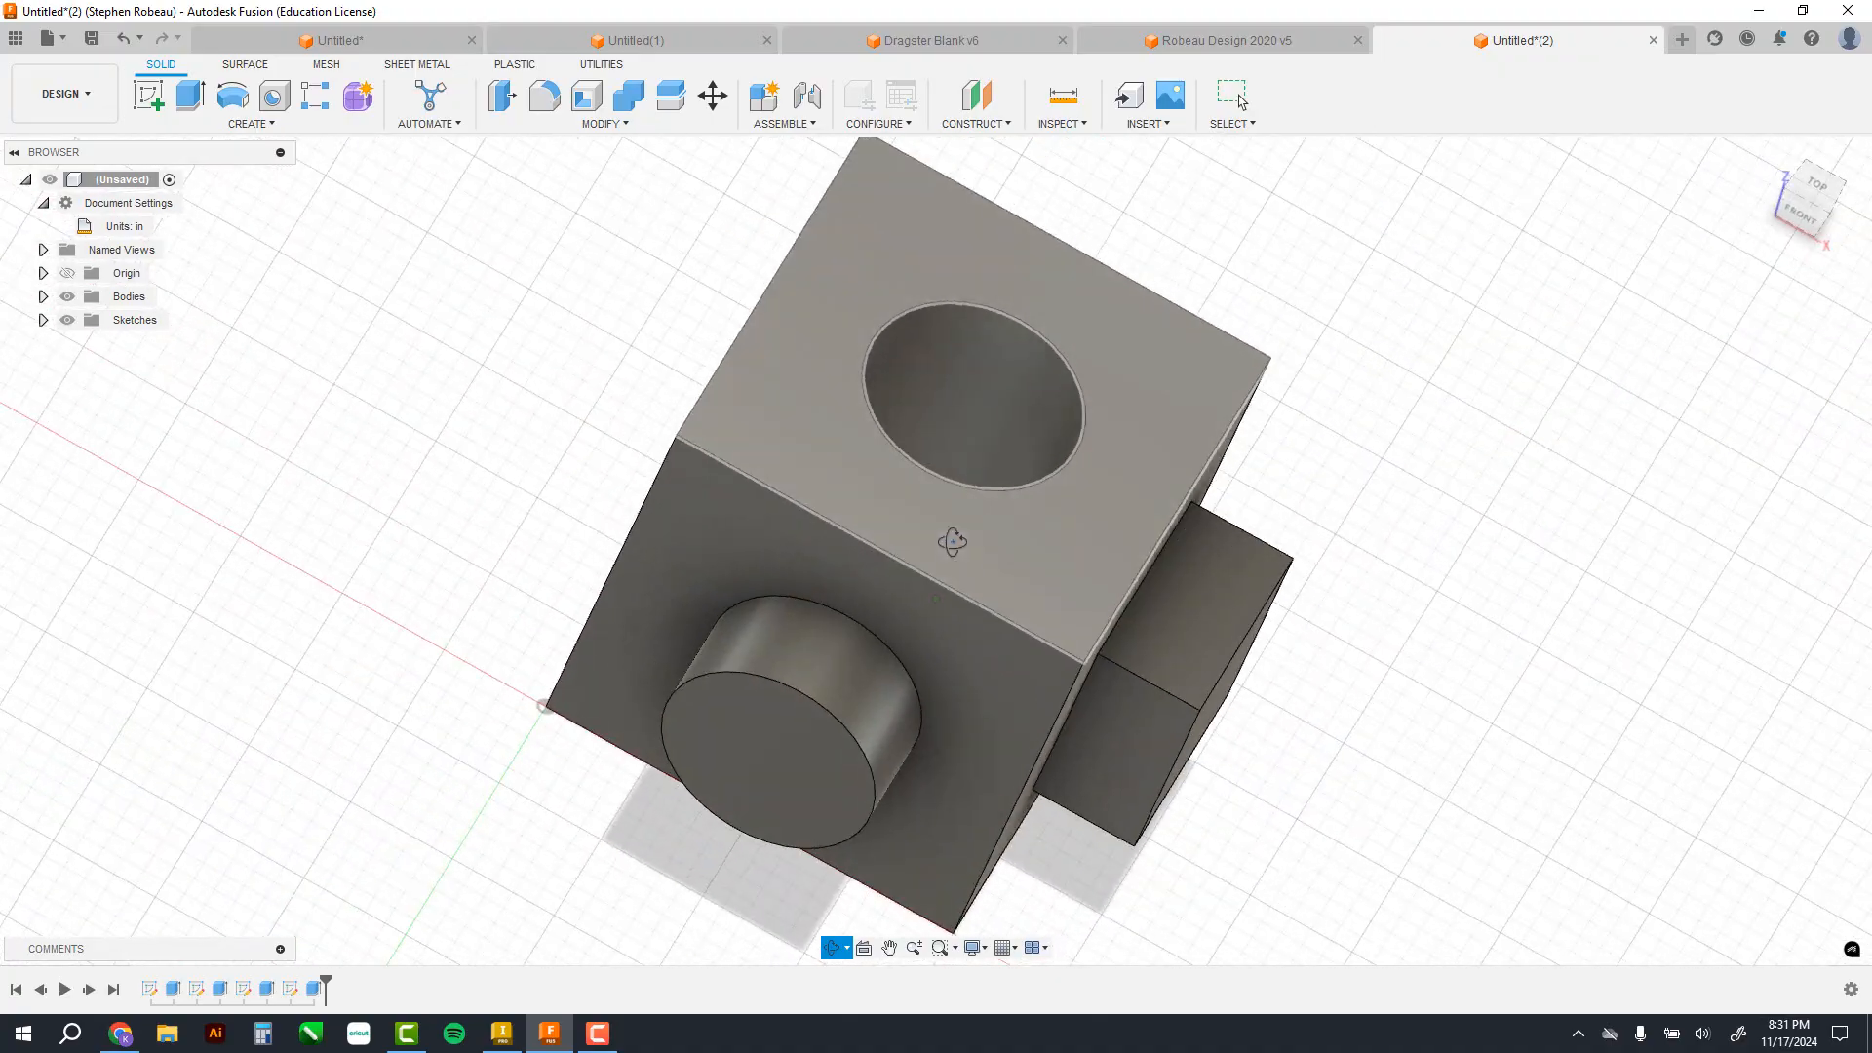
{"action": "left_click", "coordinate": [1768, 156]}
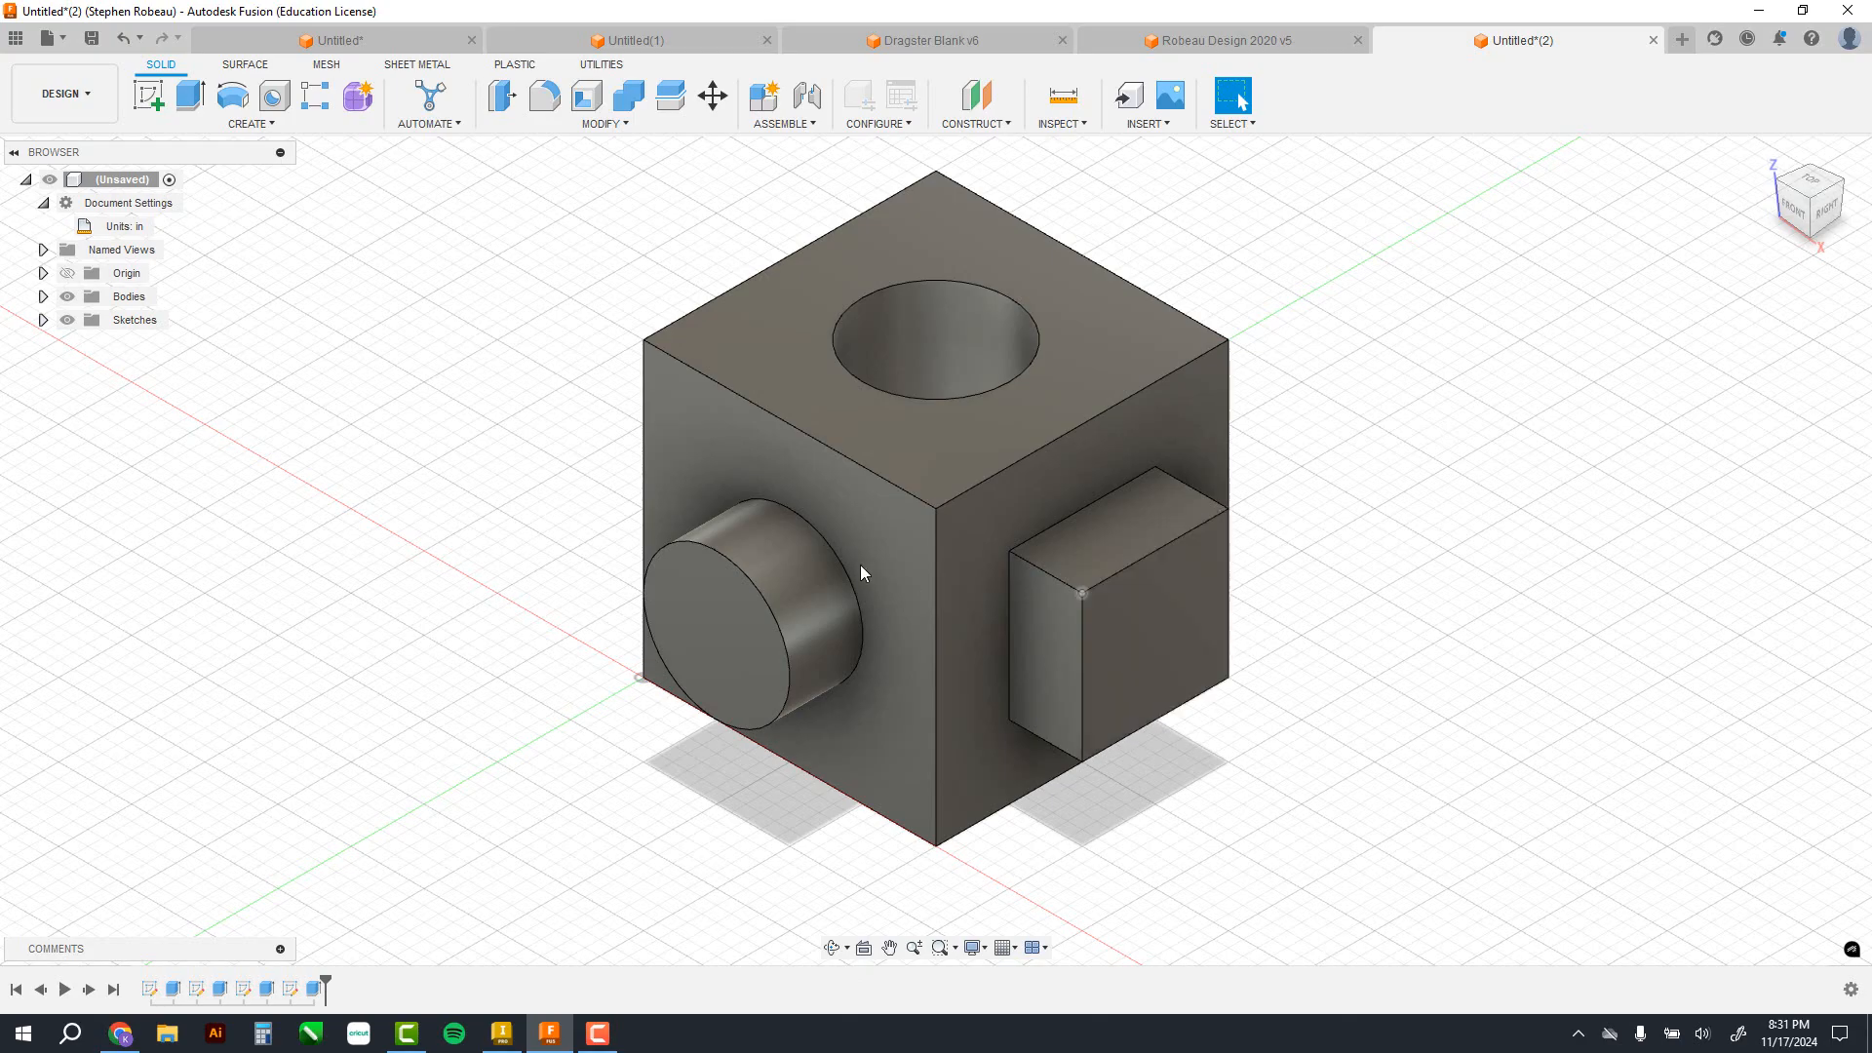
{"action": "middle_click_drag", "start_coordinate": [962, 565], "coordinate": [962, 624], "text": "shift"}
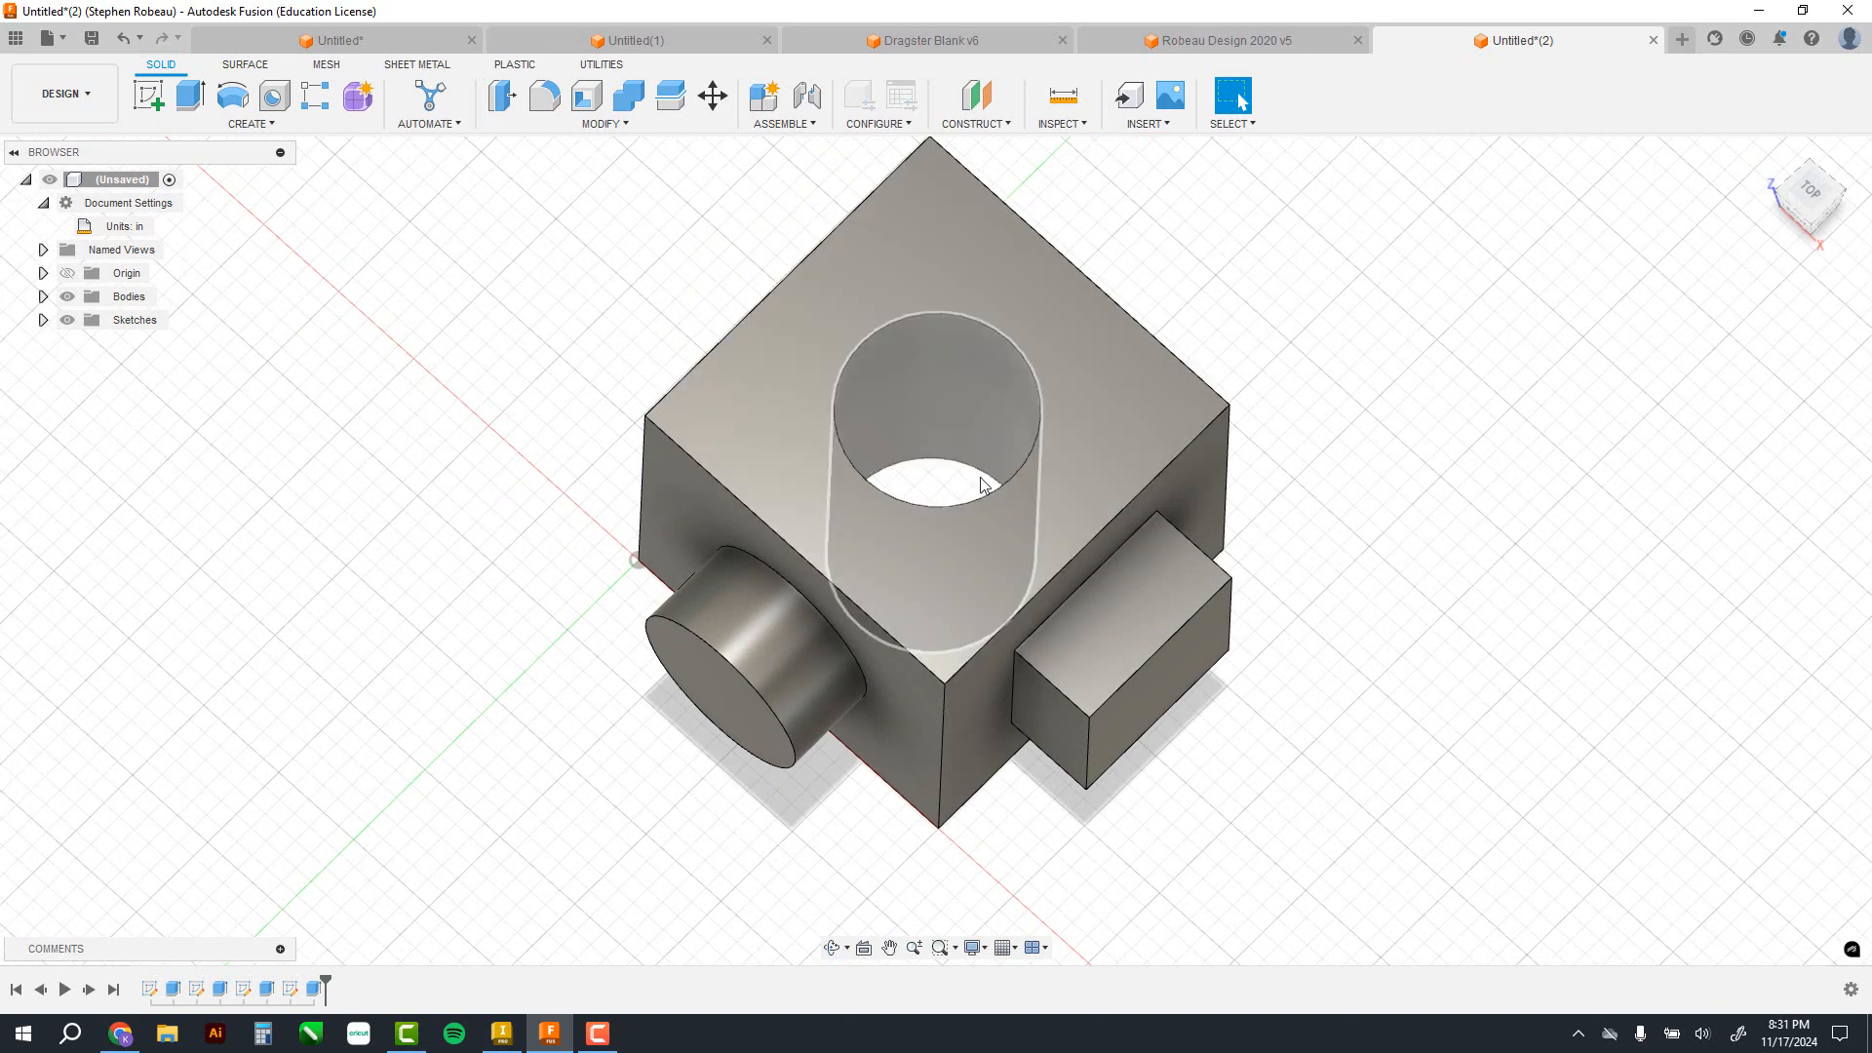
{"action": "middle_click_drag", "start_coordinate": [975, 526], "coordinate": [963, 580]}
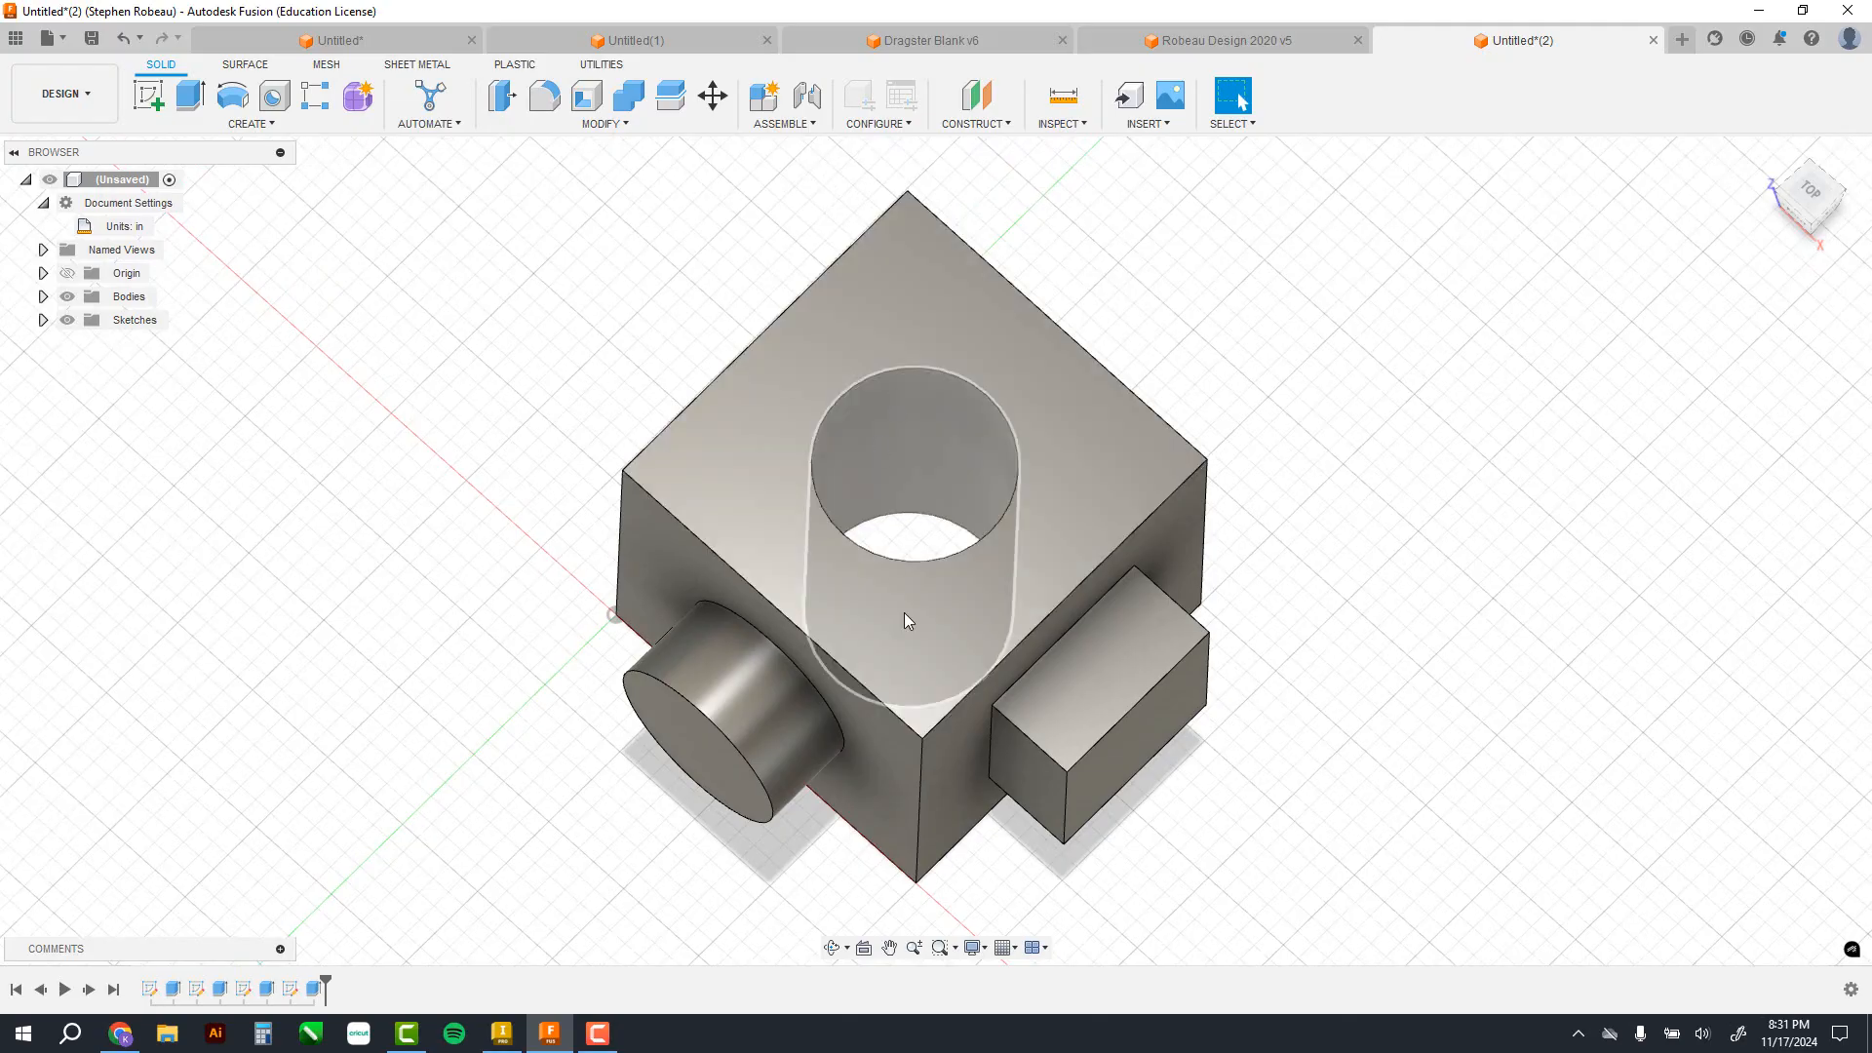
{"action": "left_click", "coordinate": [1768, 157]}
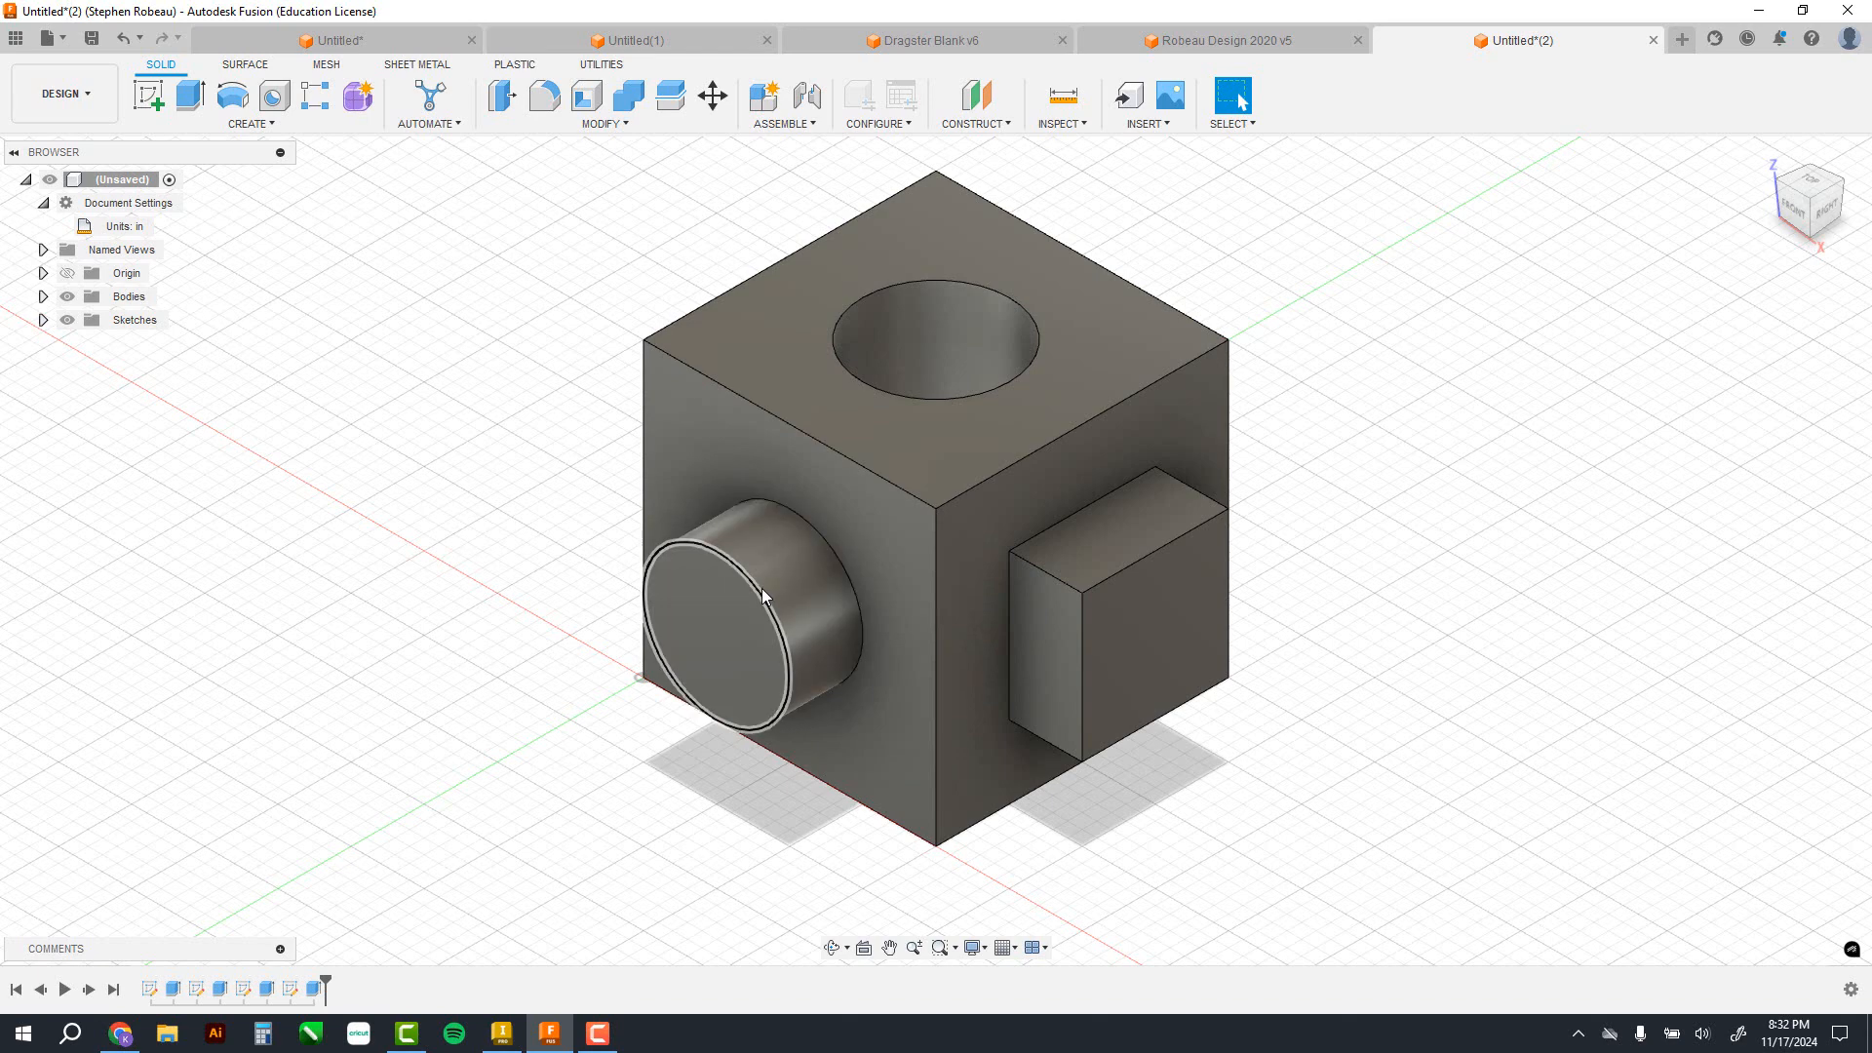
Step: Edit the front boss's sketch, set the circle's diameter to 0.75 in, and finish the sketch
{"action": "left_click", "coordinate": [197, 991]}
{"action": "double_click", "coordinate": [197, 991]}
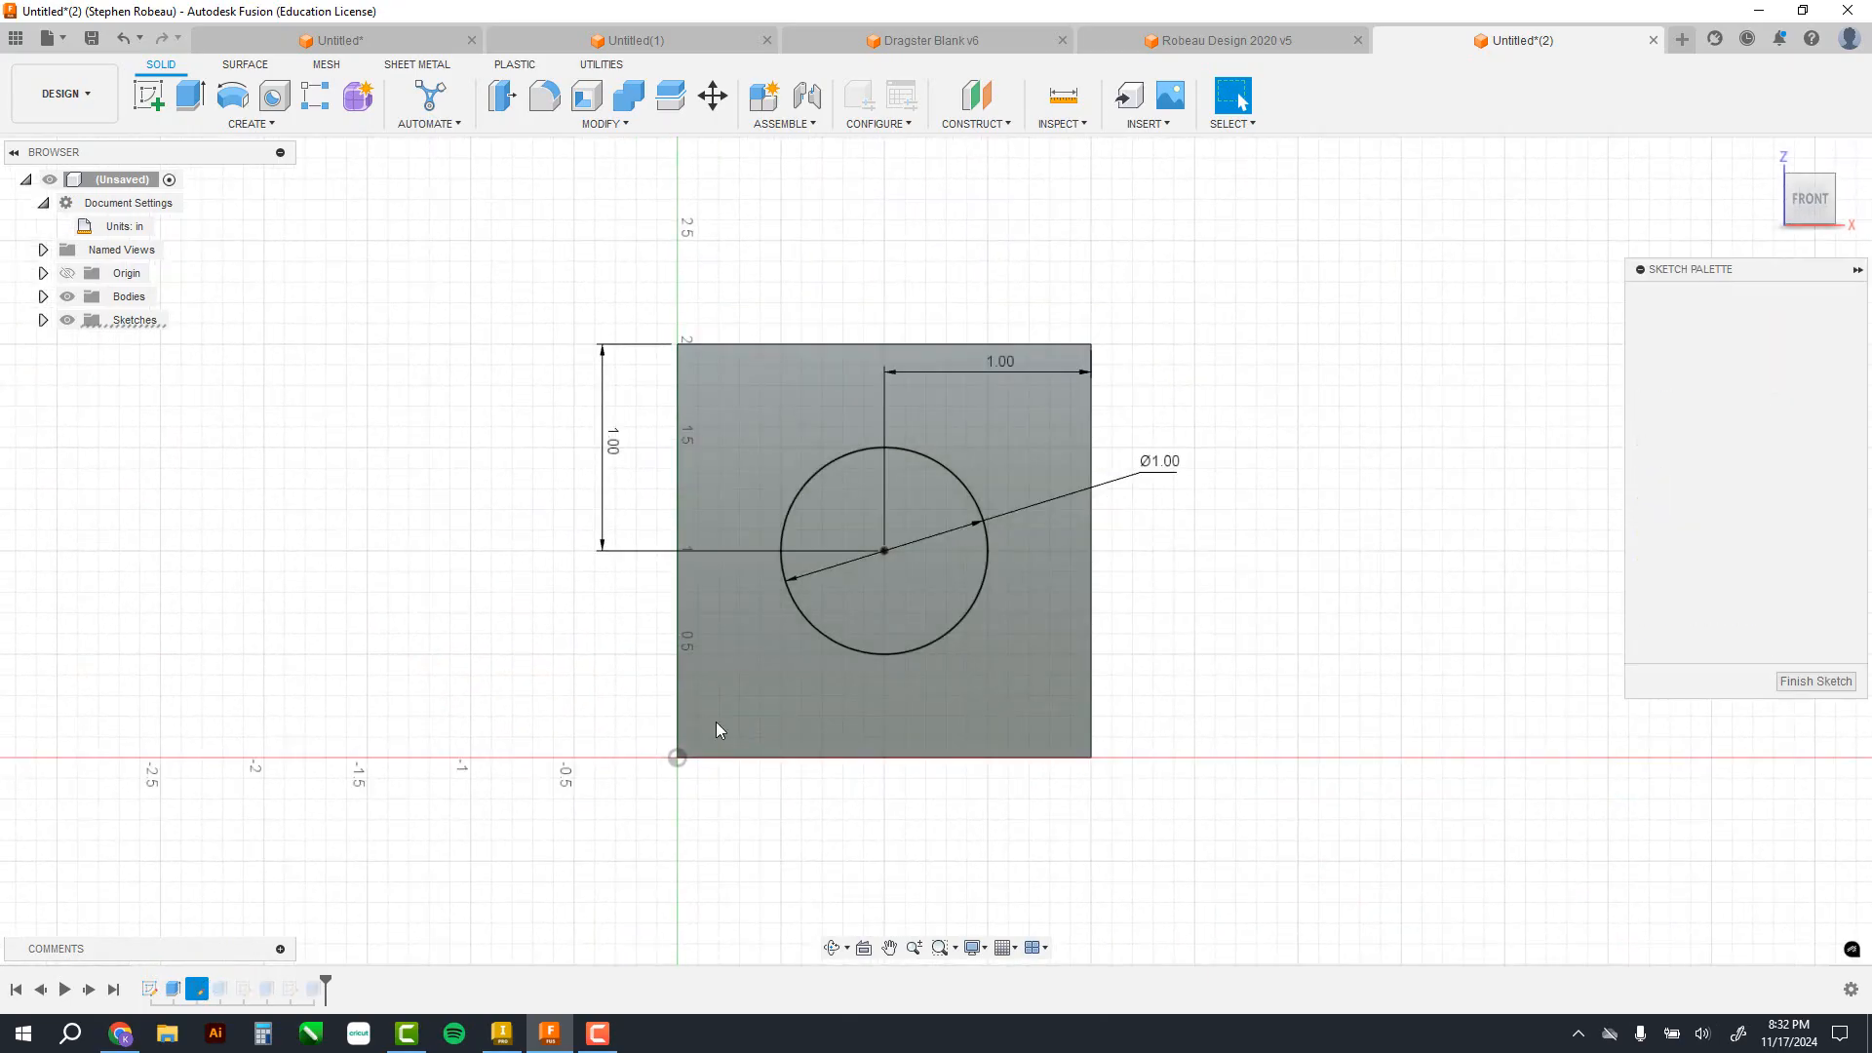
{"action": "double_click", "coordinate": [1167, 473]}
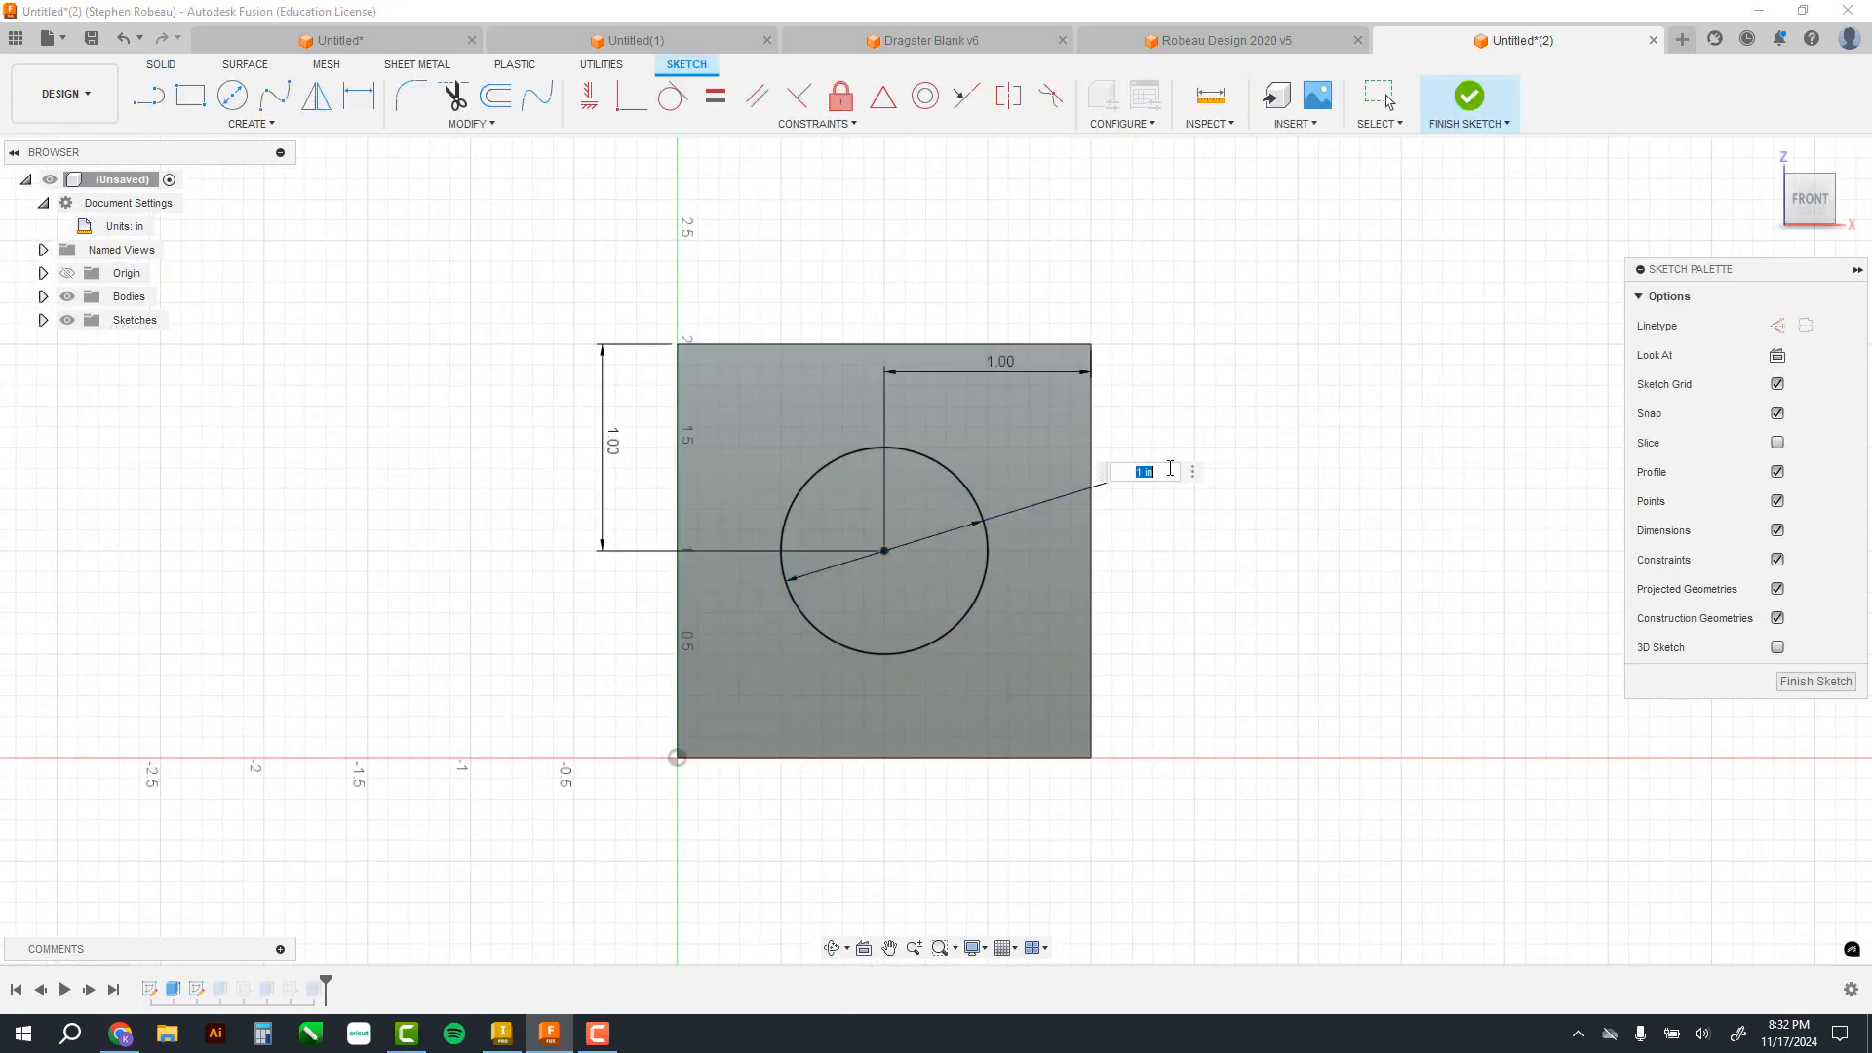
{"action": "key", "text": "BackSpace"}
{"action": "type", "text": ".75"}
{"action": "key", "text": "Return"}
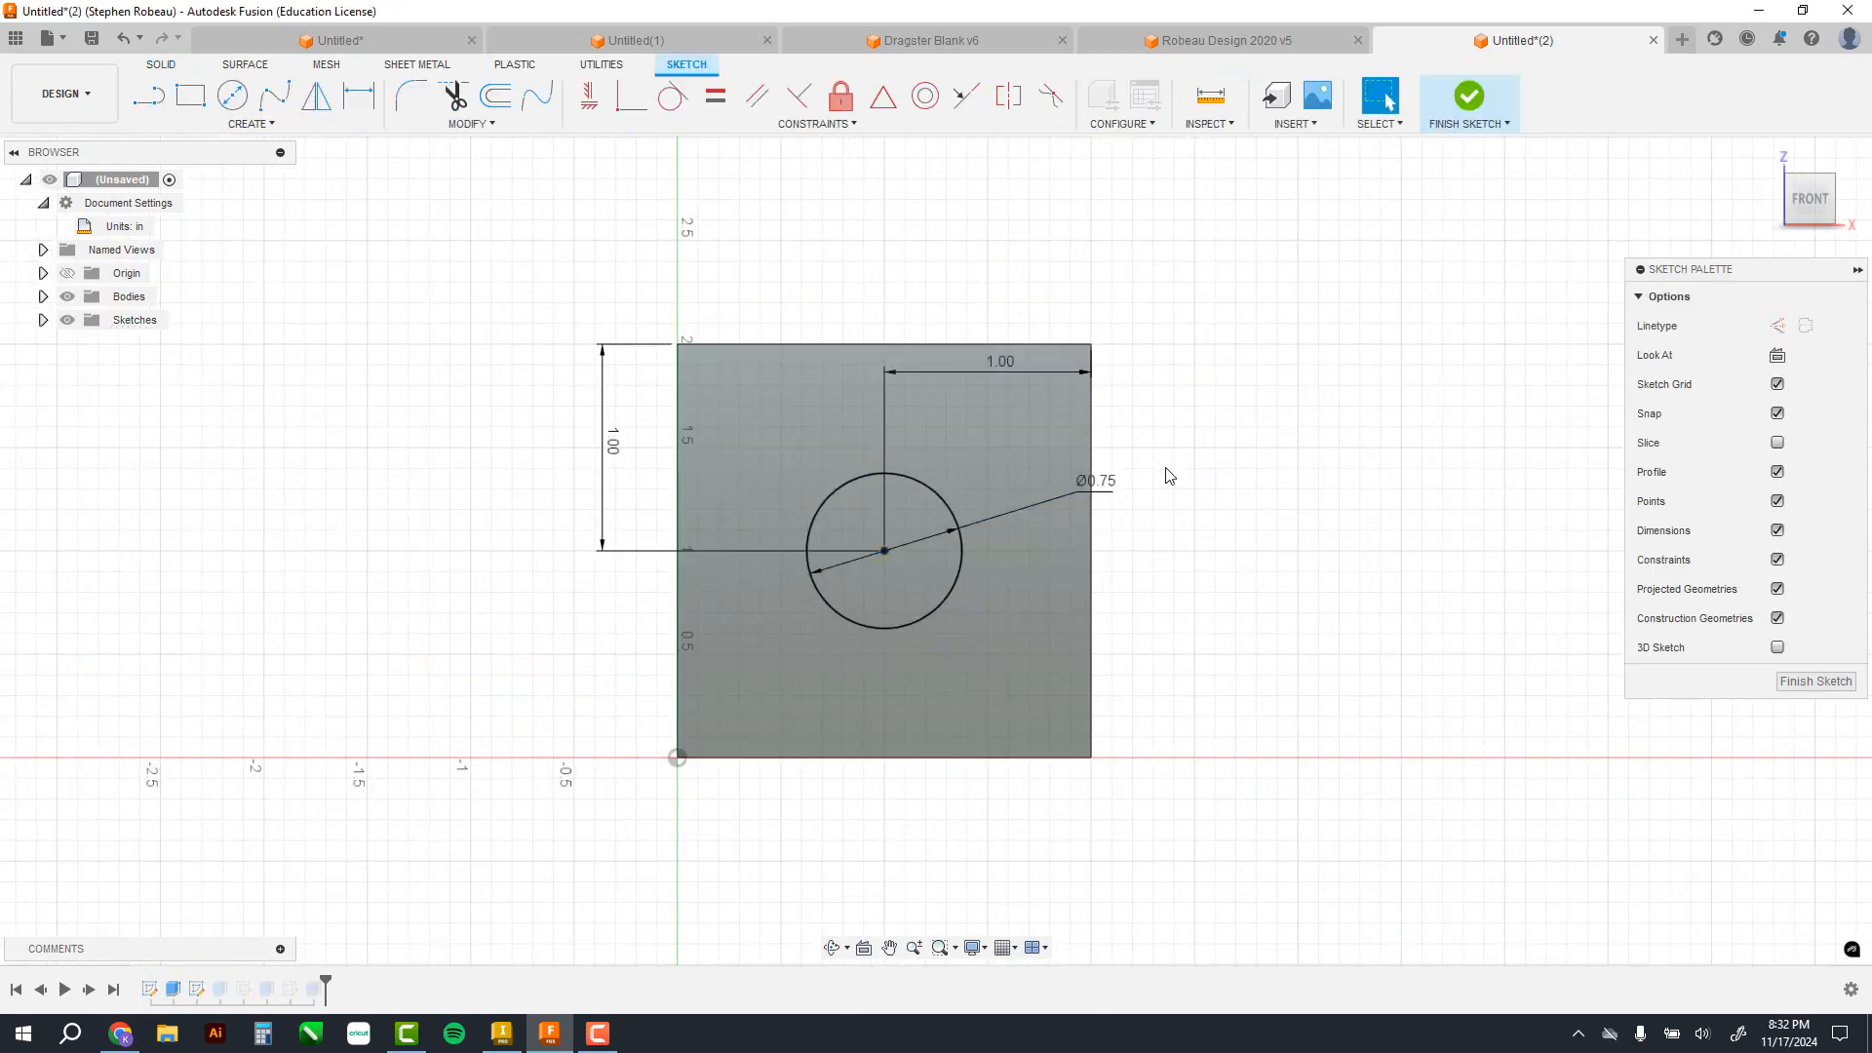
{"action": "left_click", "coordinate": [1469, 95]}
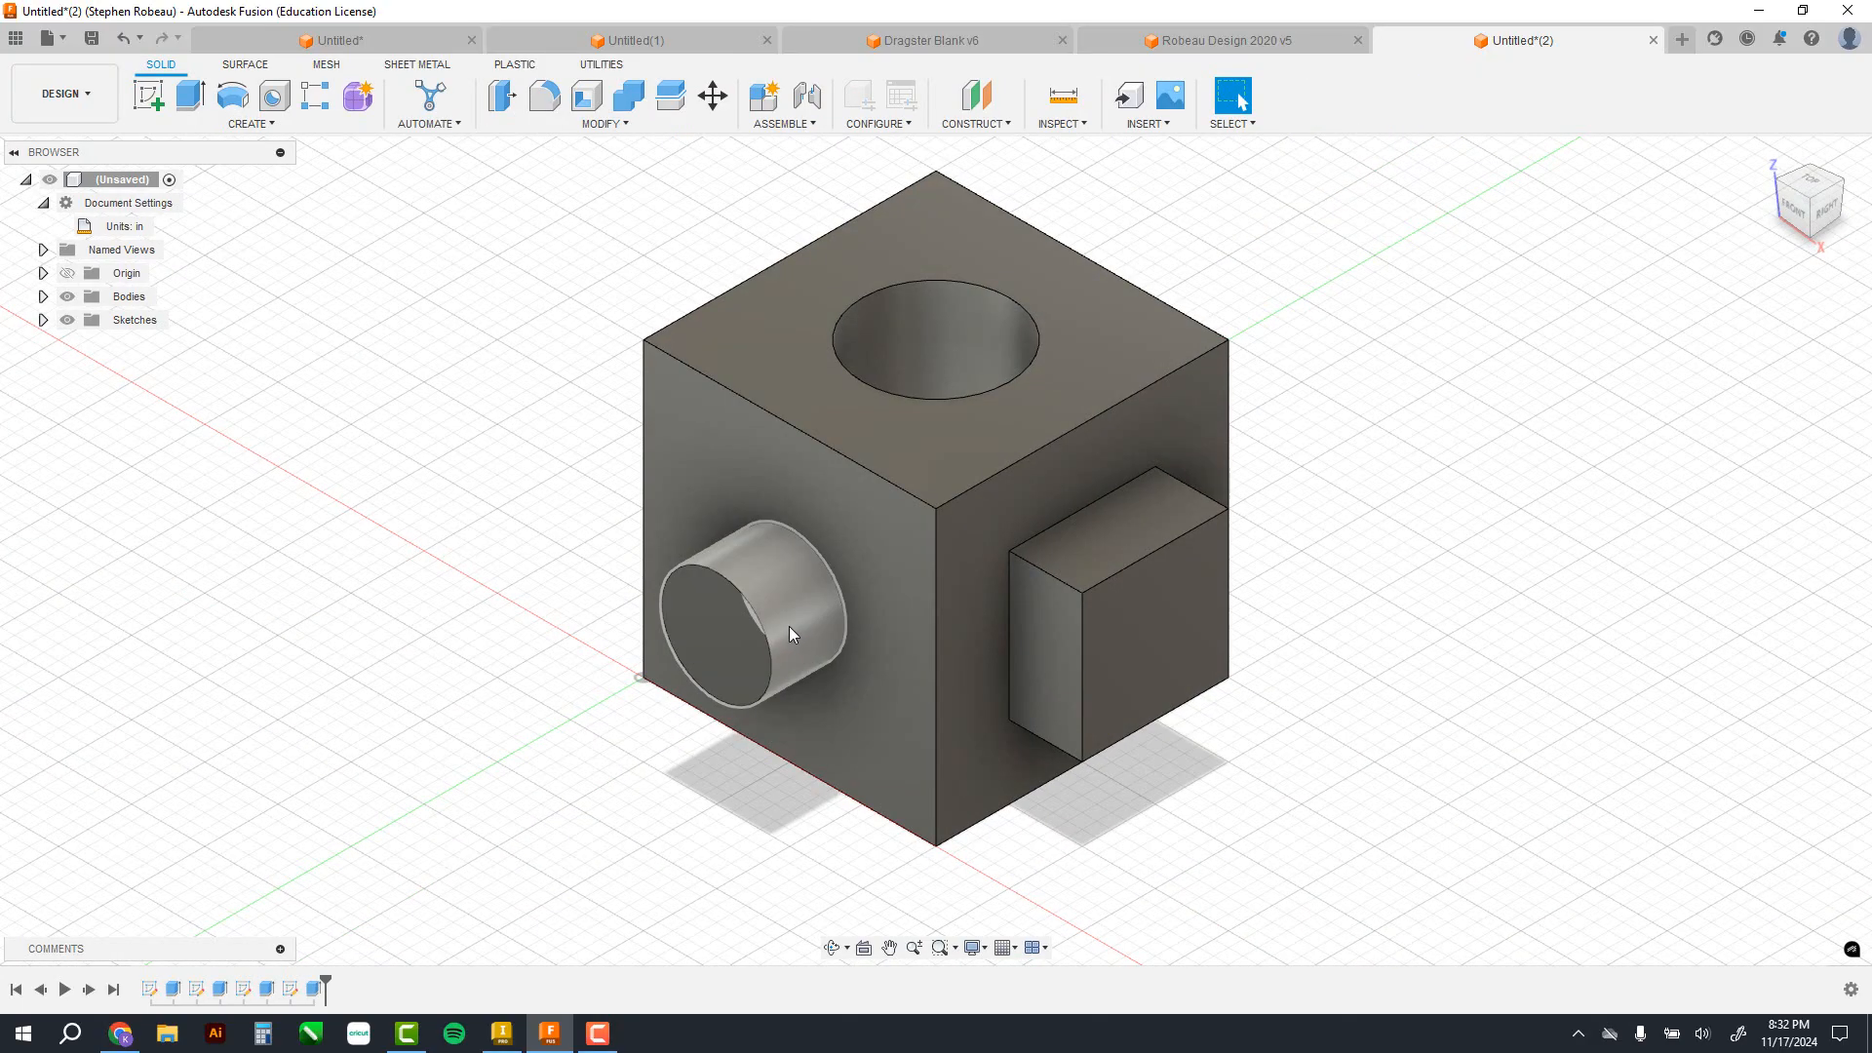
Step: Edit the front boss's sketch, set the circle's diameter to 1 in, and finish the sketch
{"action": "double_click", "coordinate": [196, 990]}
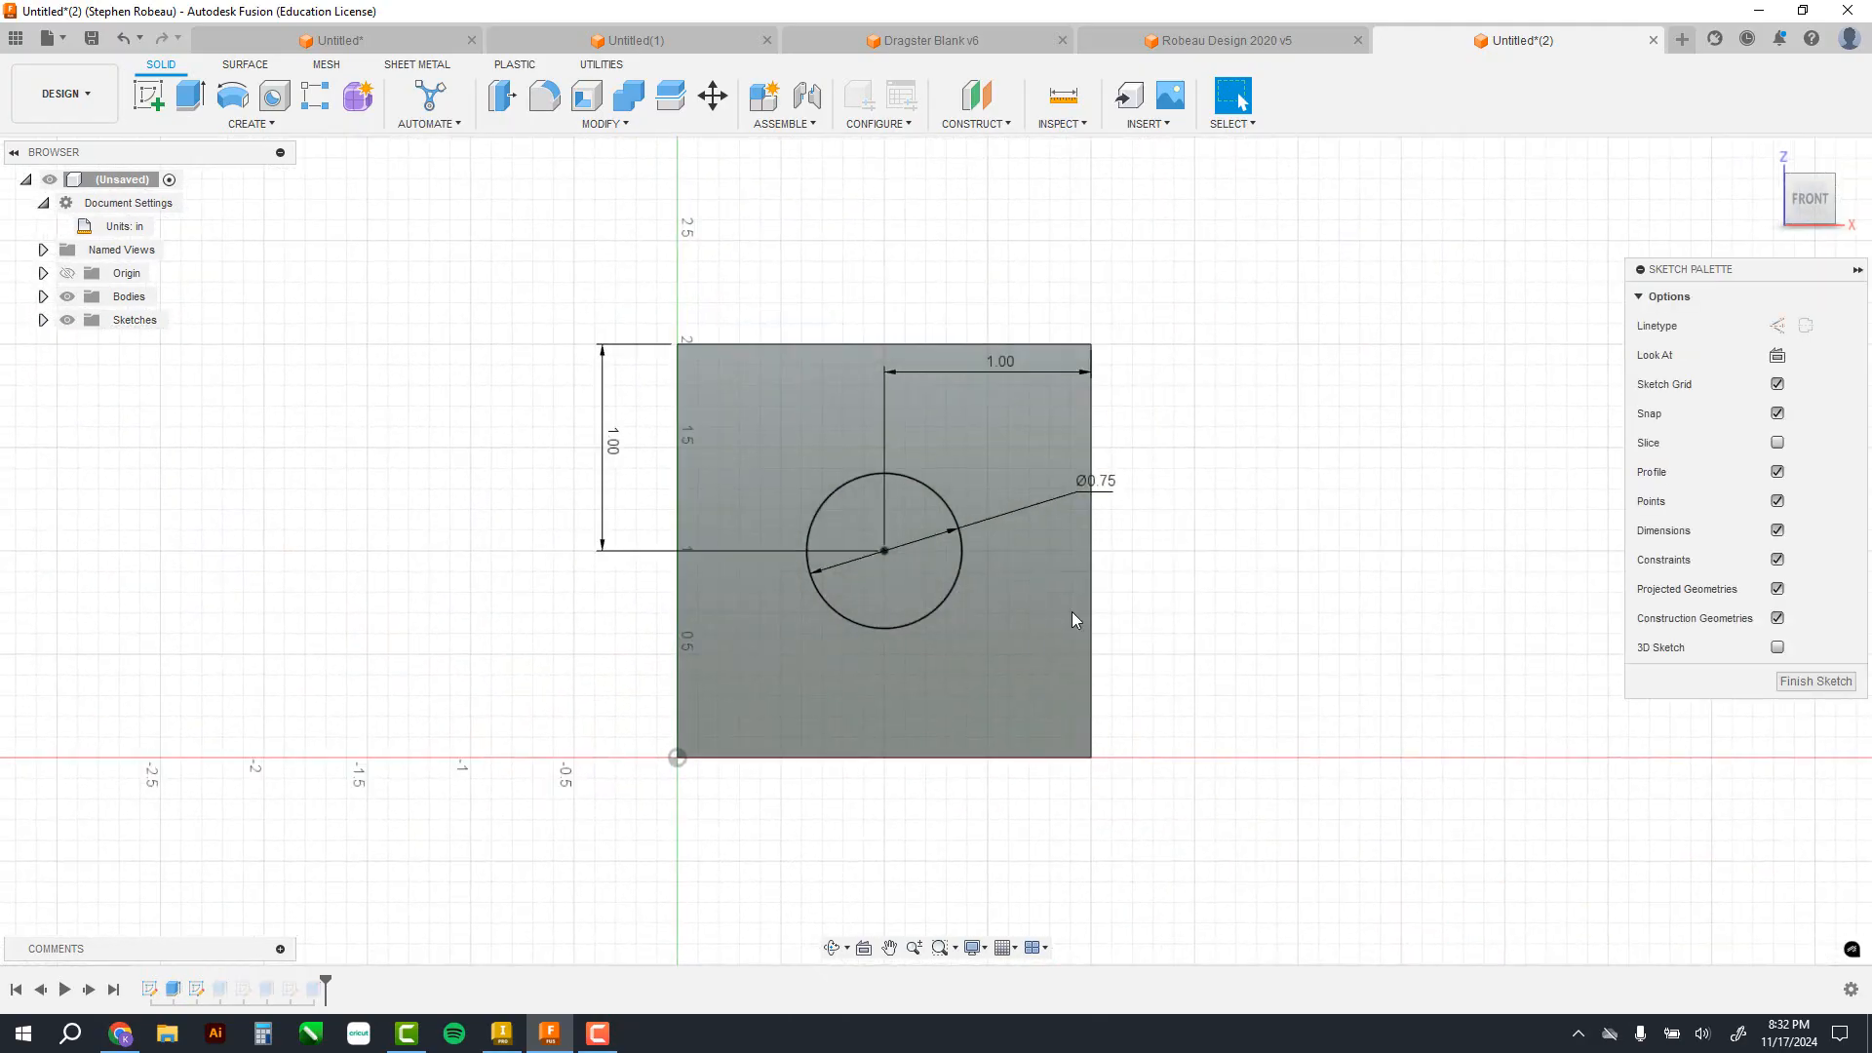
{"action": "double_click", "coordinate": [1102, 484]}
{"action": "type", "text": "1"}
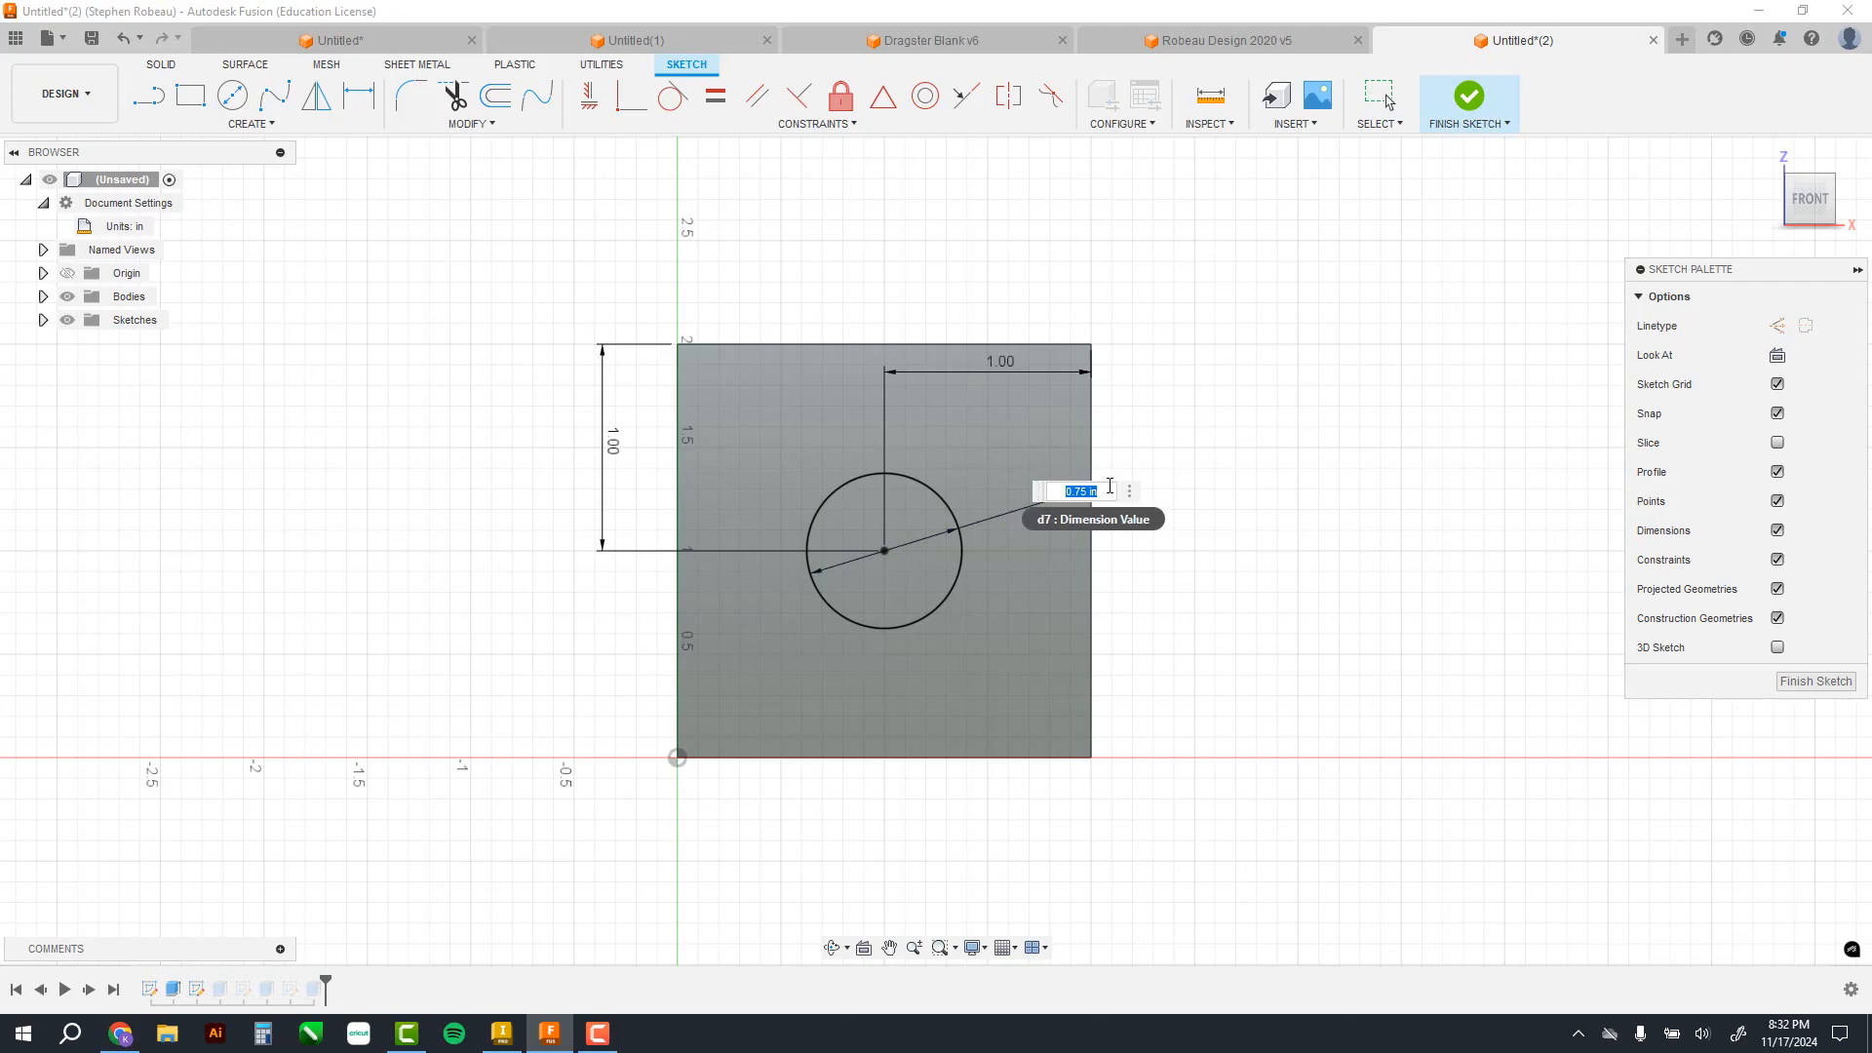
{"action": "key", "text": "Return"}
{"action": "left_click", "coordinate": [1470, 97]}
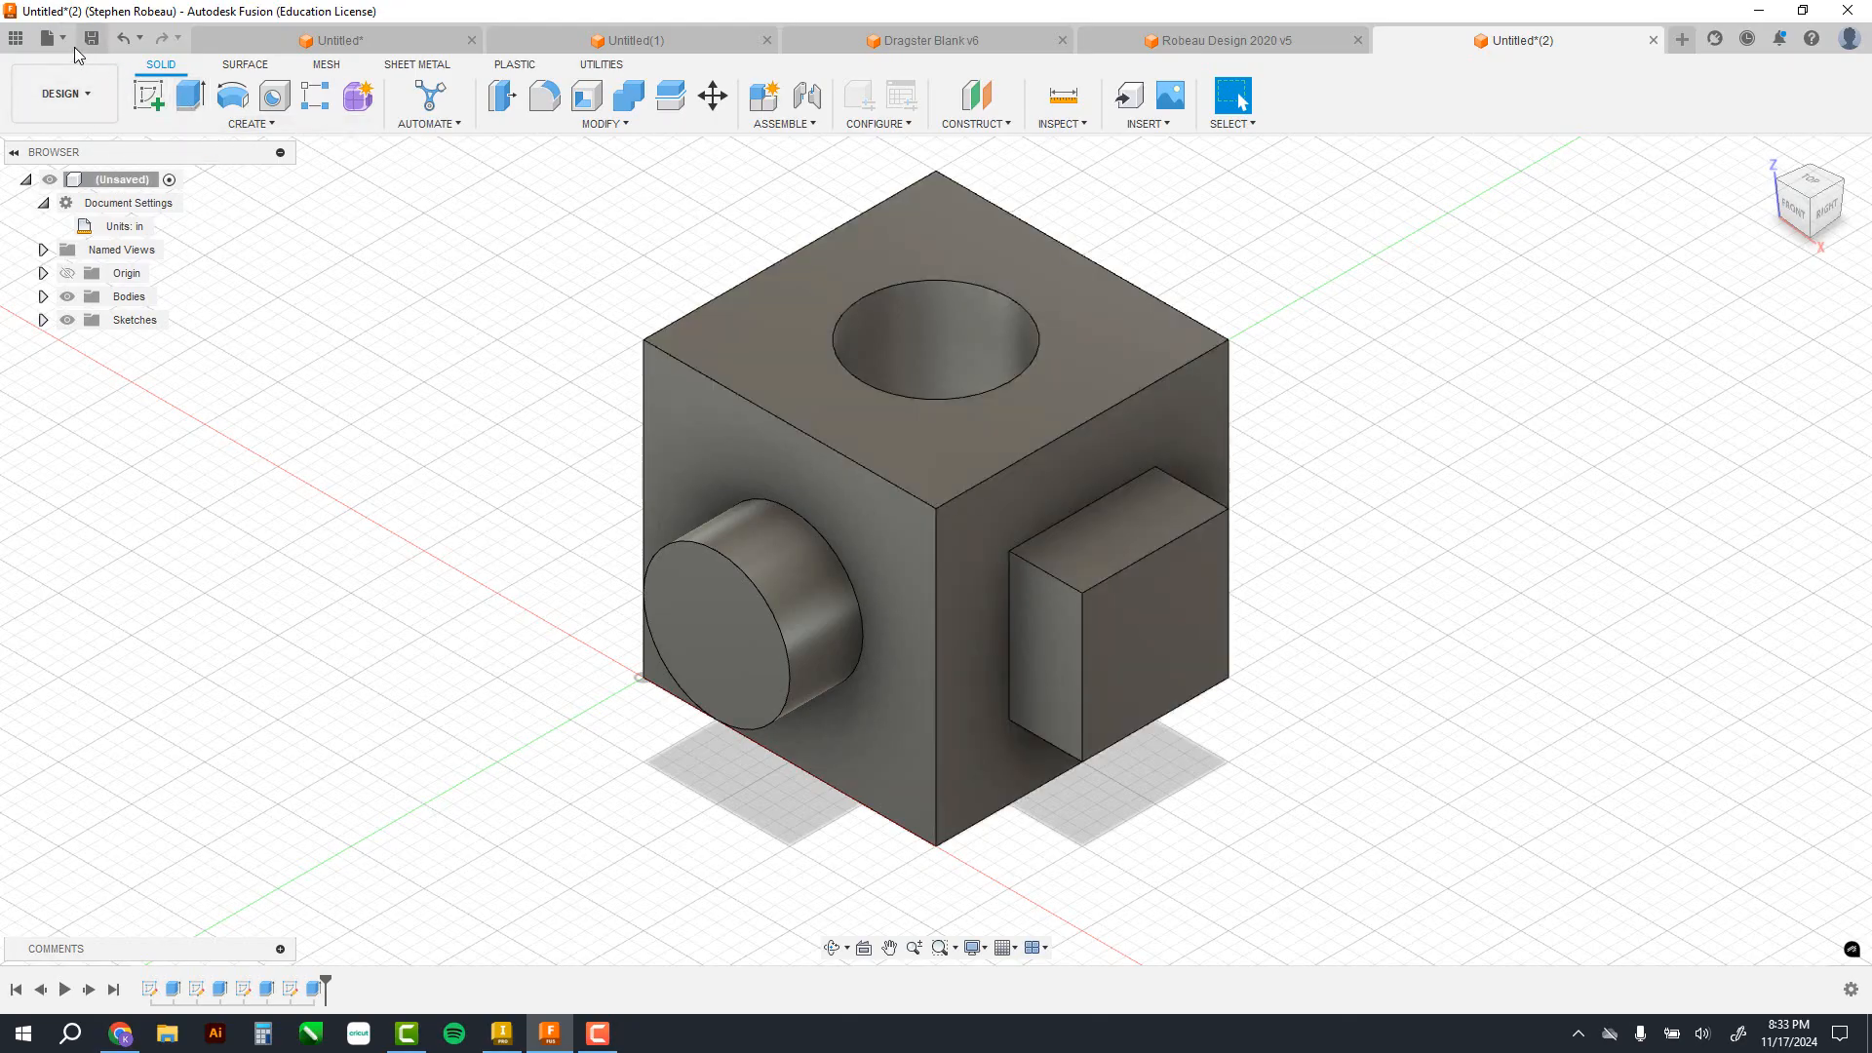
Step: Show the project data and switch the active team to Salyards Engineering
{"action": "left_click", "coordinate": [17, 40]}
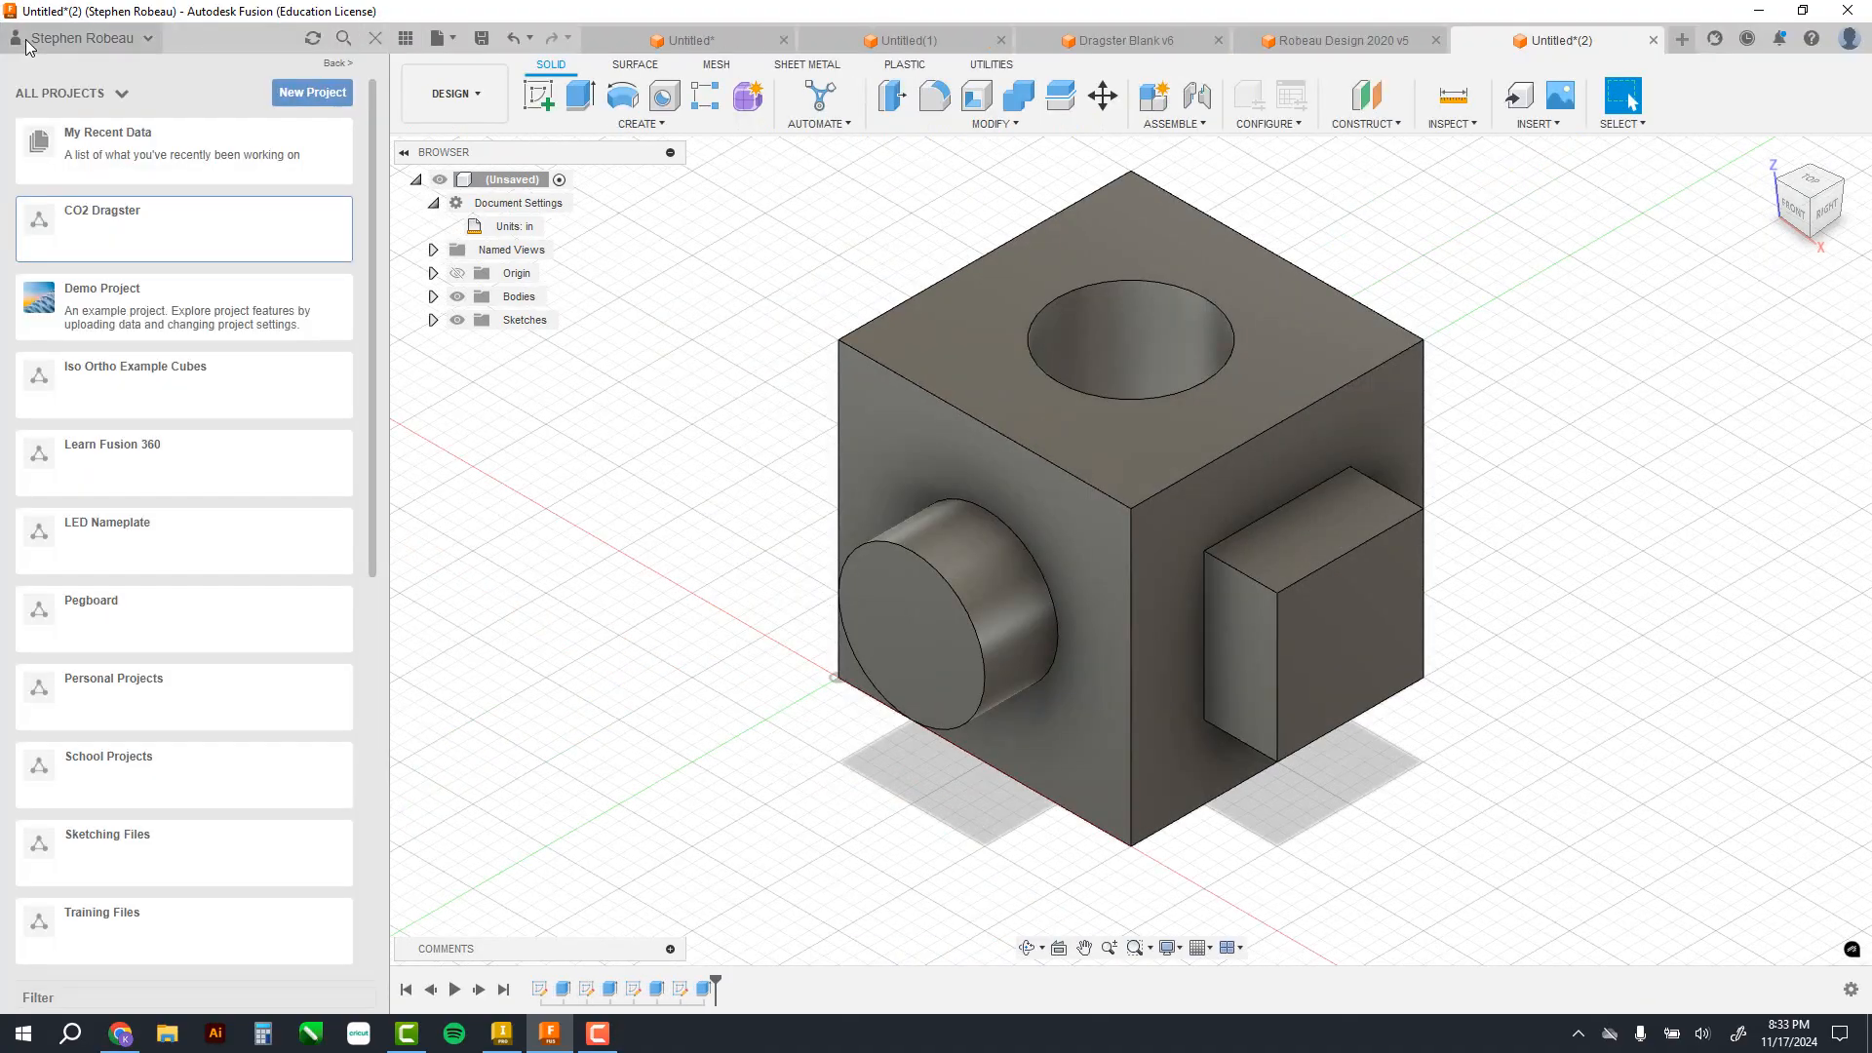
{"action": "left_click", "coordinate": [136, 41]}
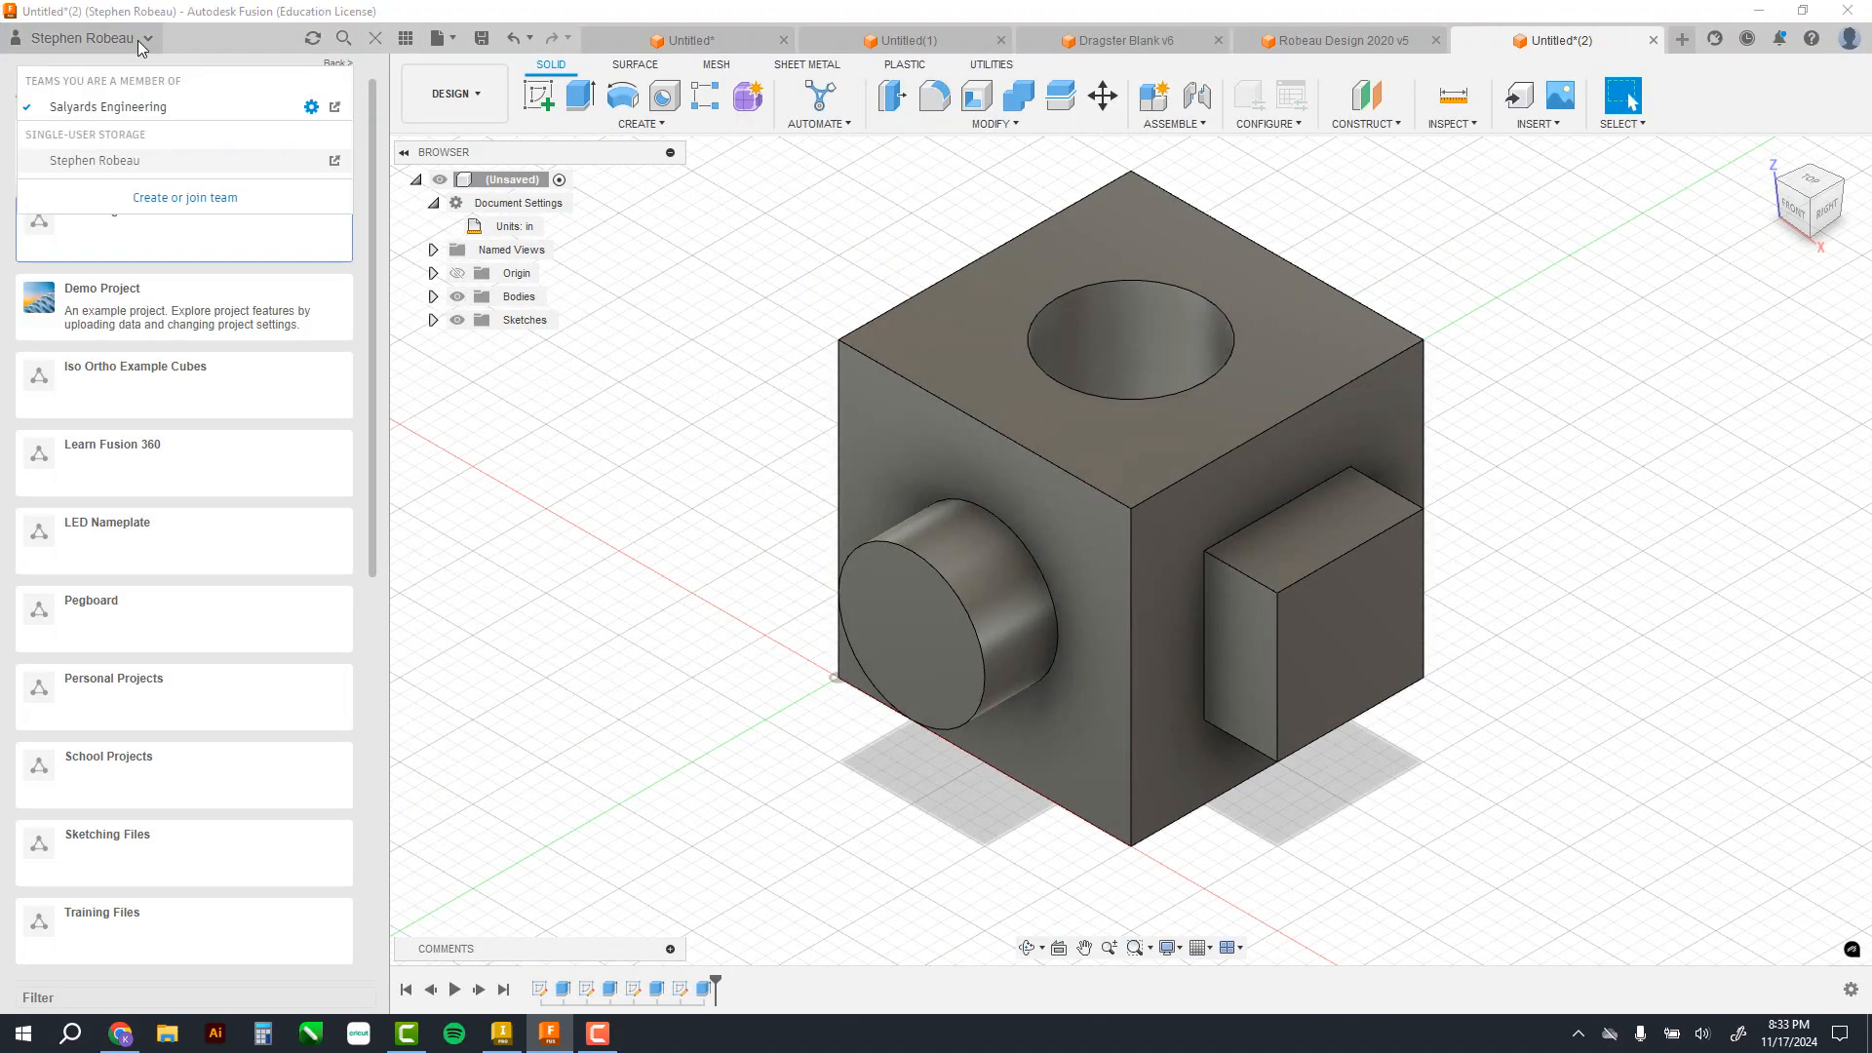
{"action": "left_click", "coordinate": [116, 107]}
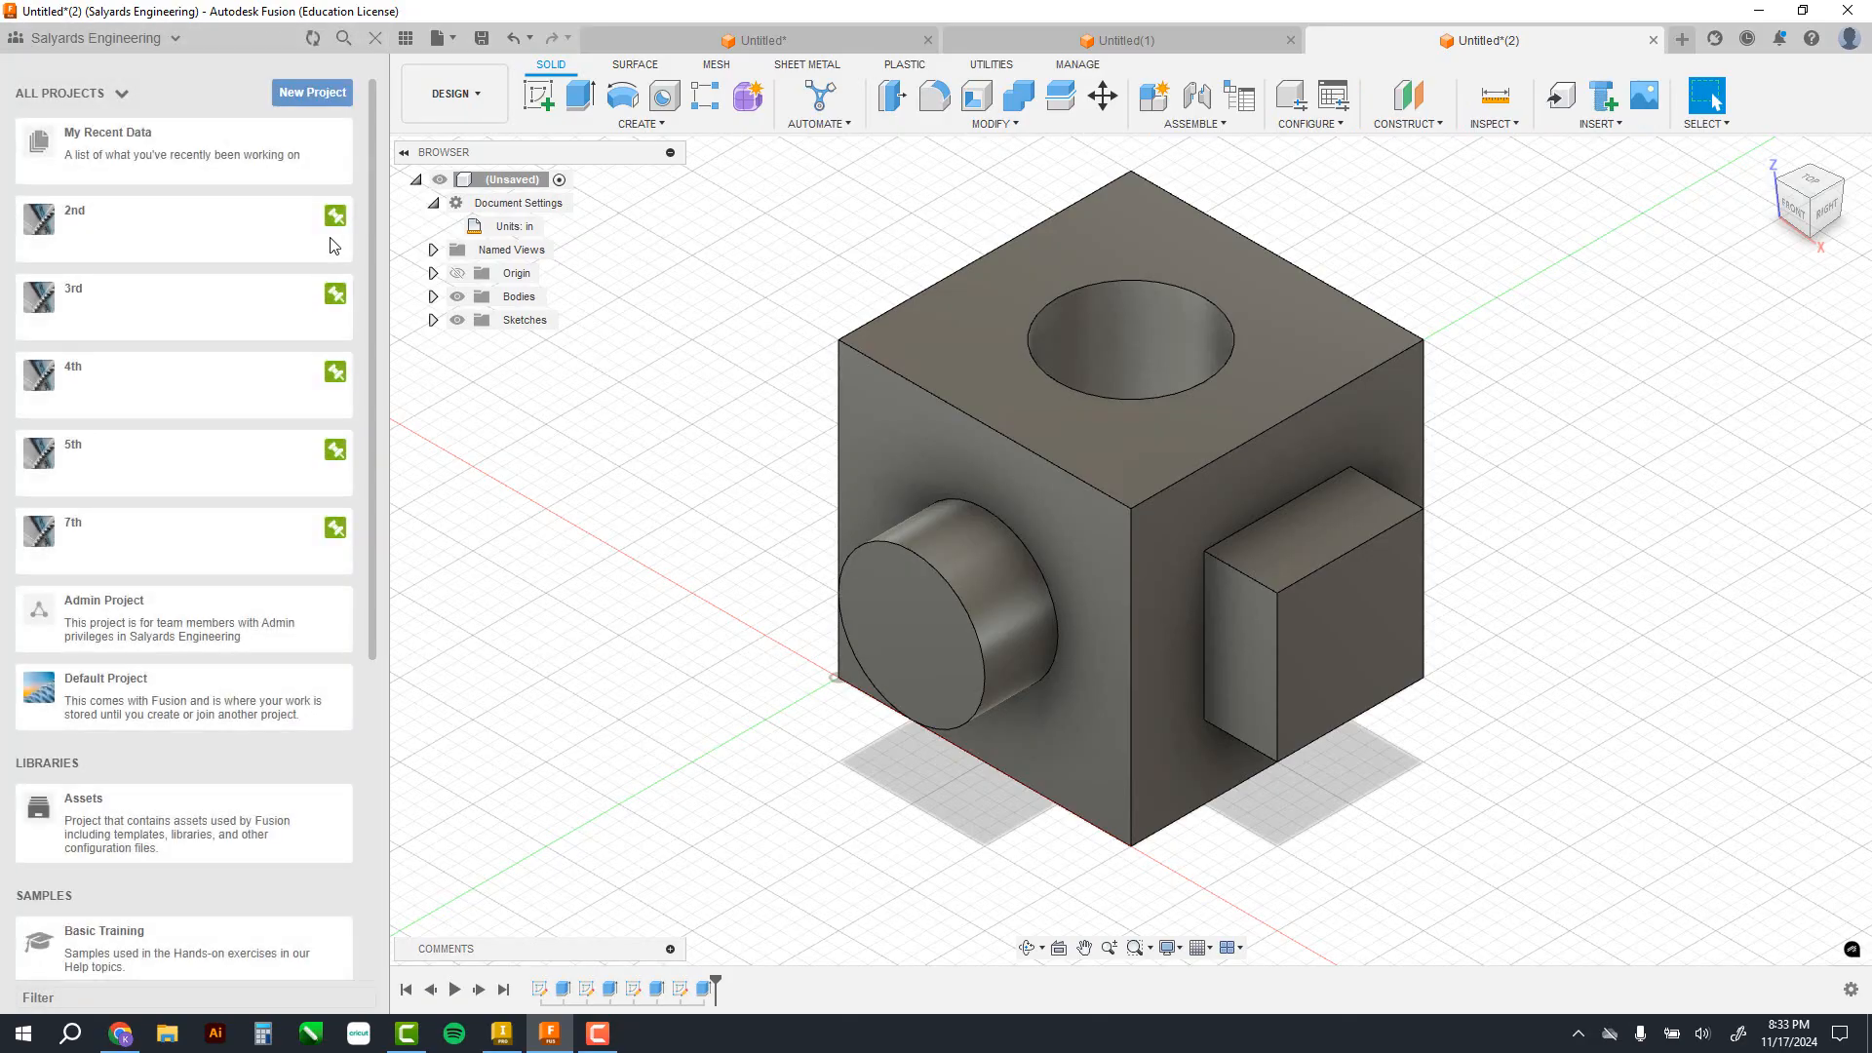
Step: Start saving the design, browse to a student's folder under 2nd > Students as the location, and leave without saving
{"action": "left_click", "coordinate": [481, 39]}
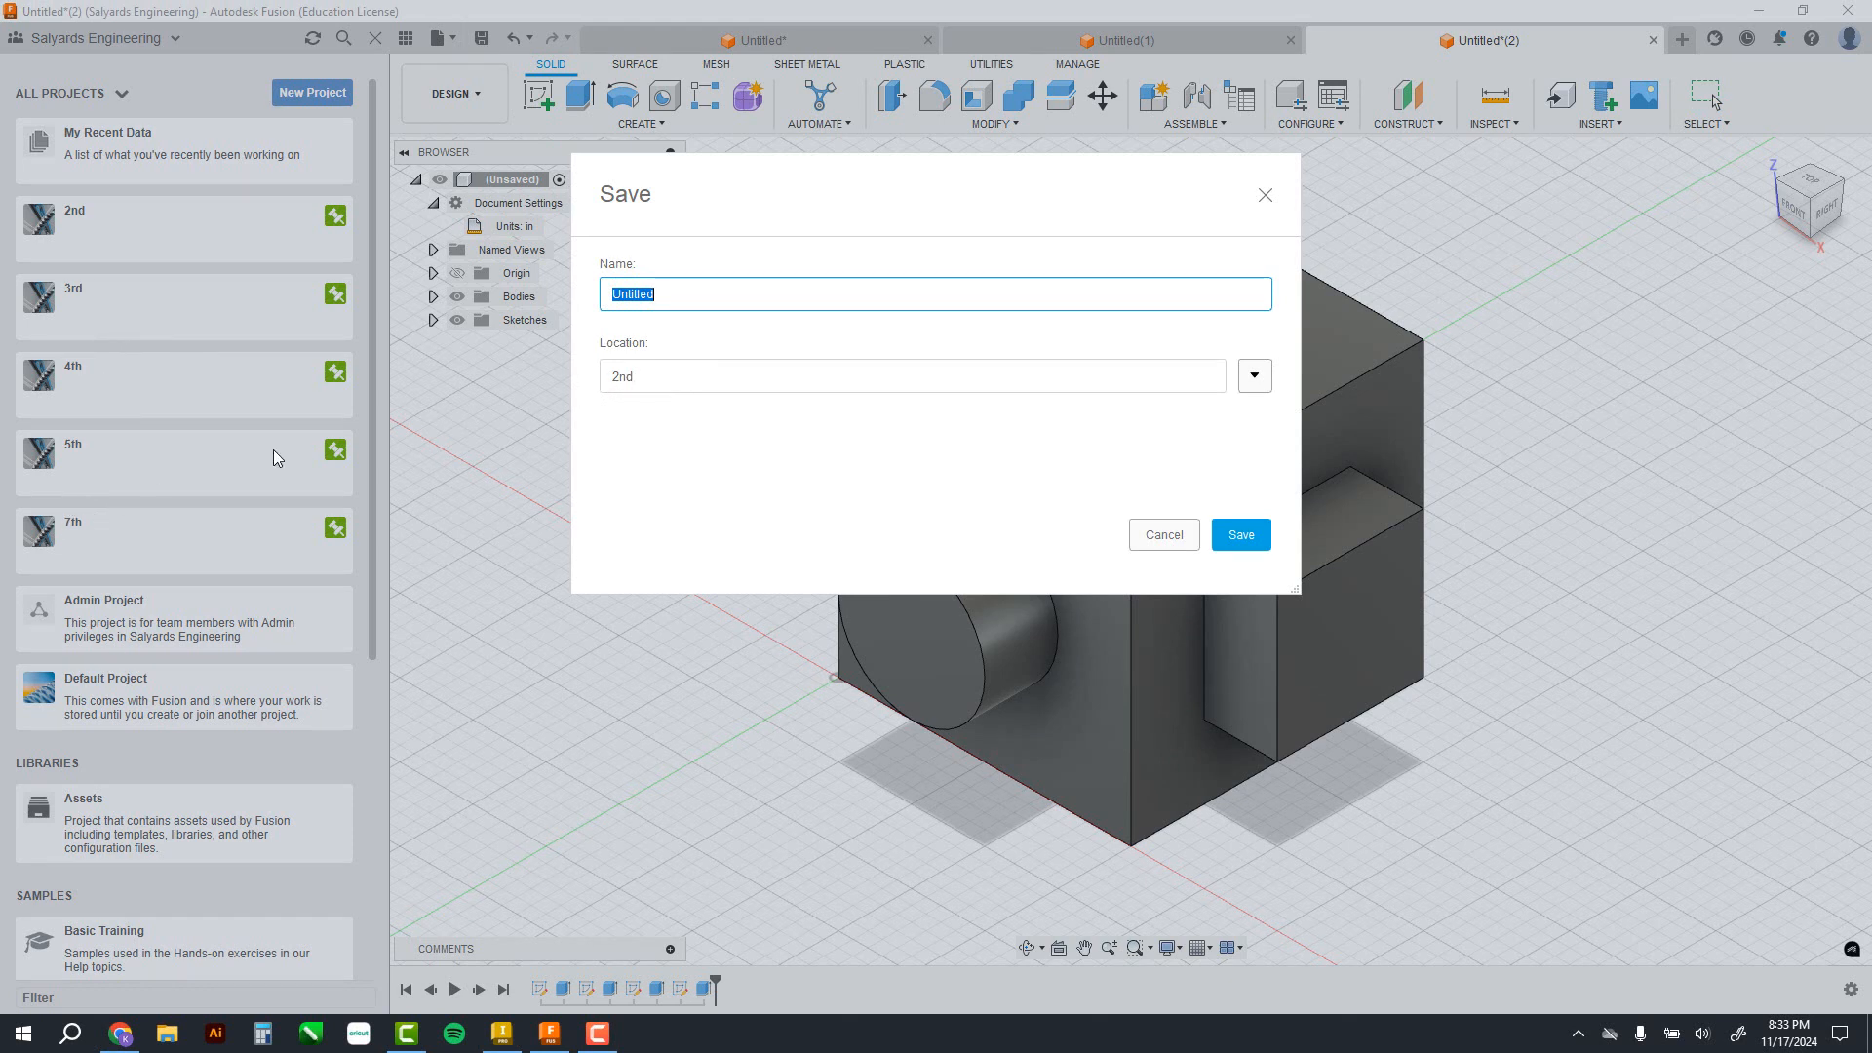
{"action": "left_click", "coordinate": [1255, 378]}
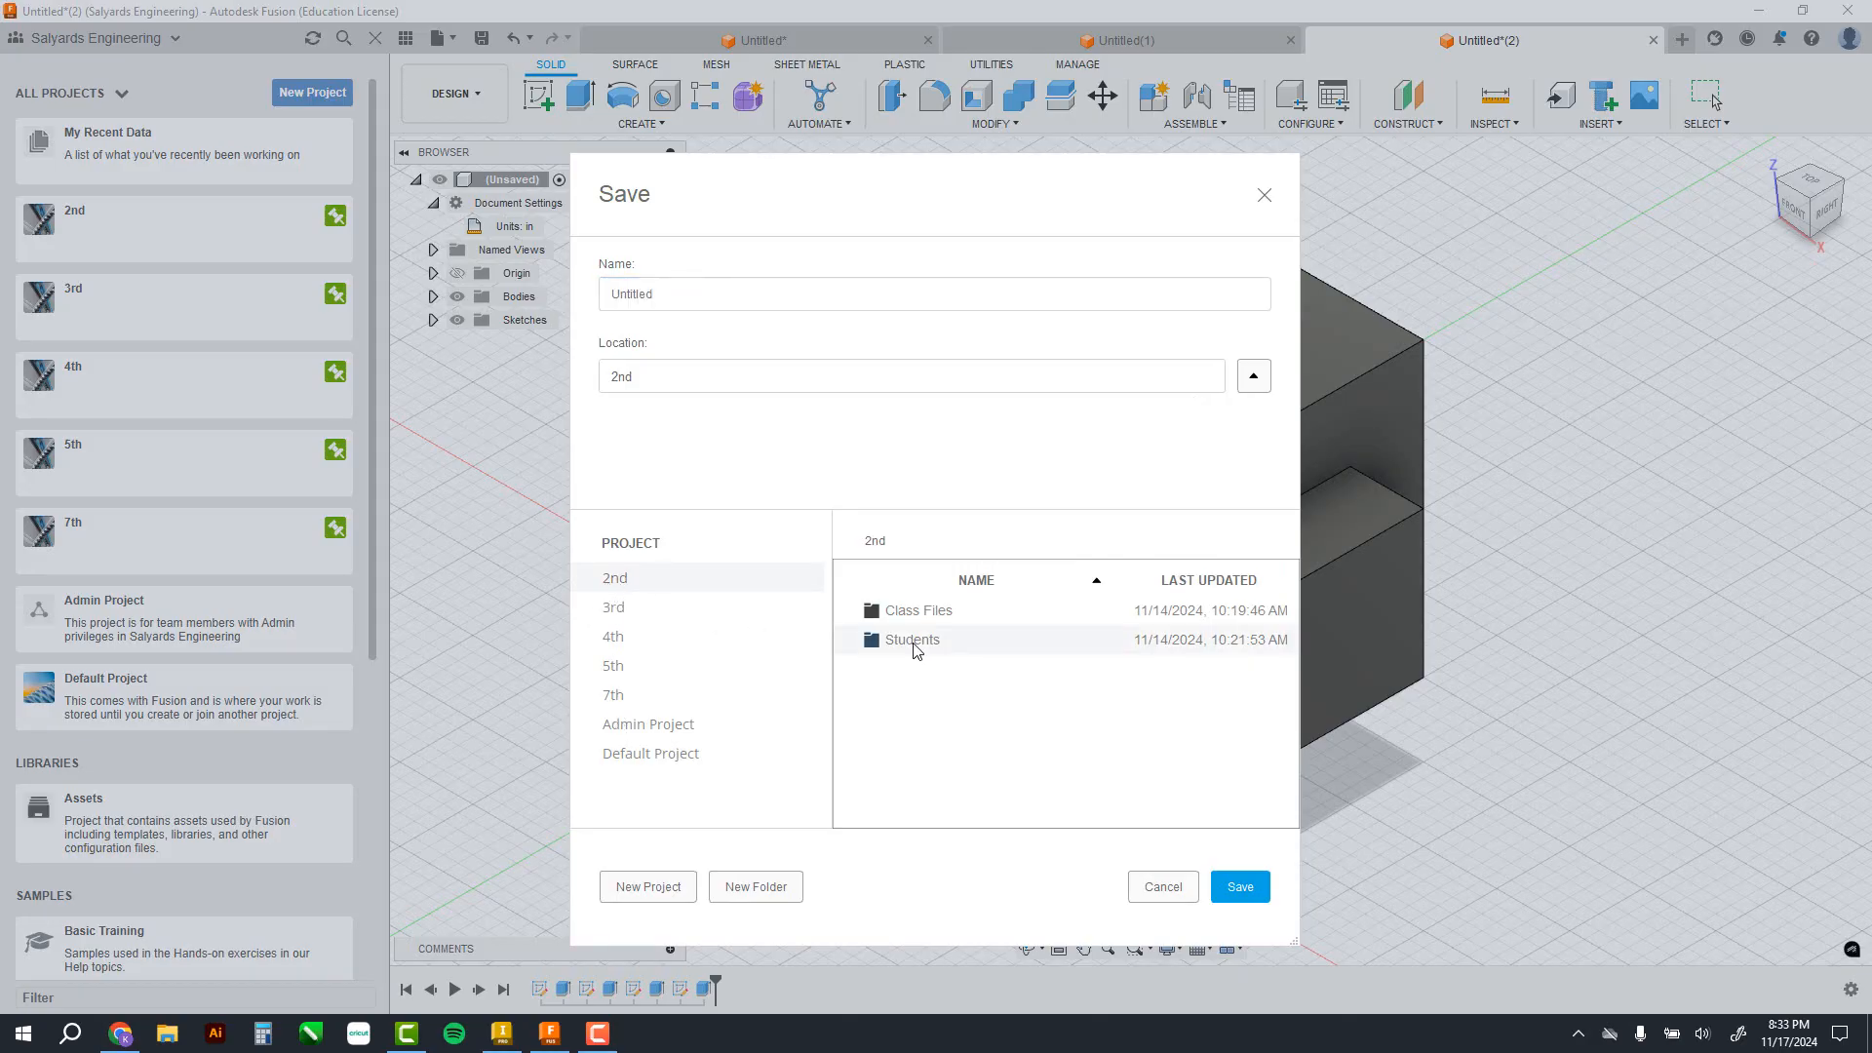
{"action": "double_click", "coordinate": [913, 641]}
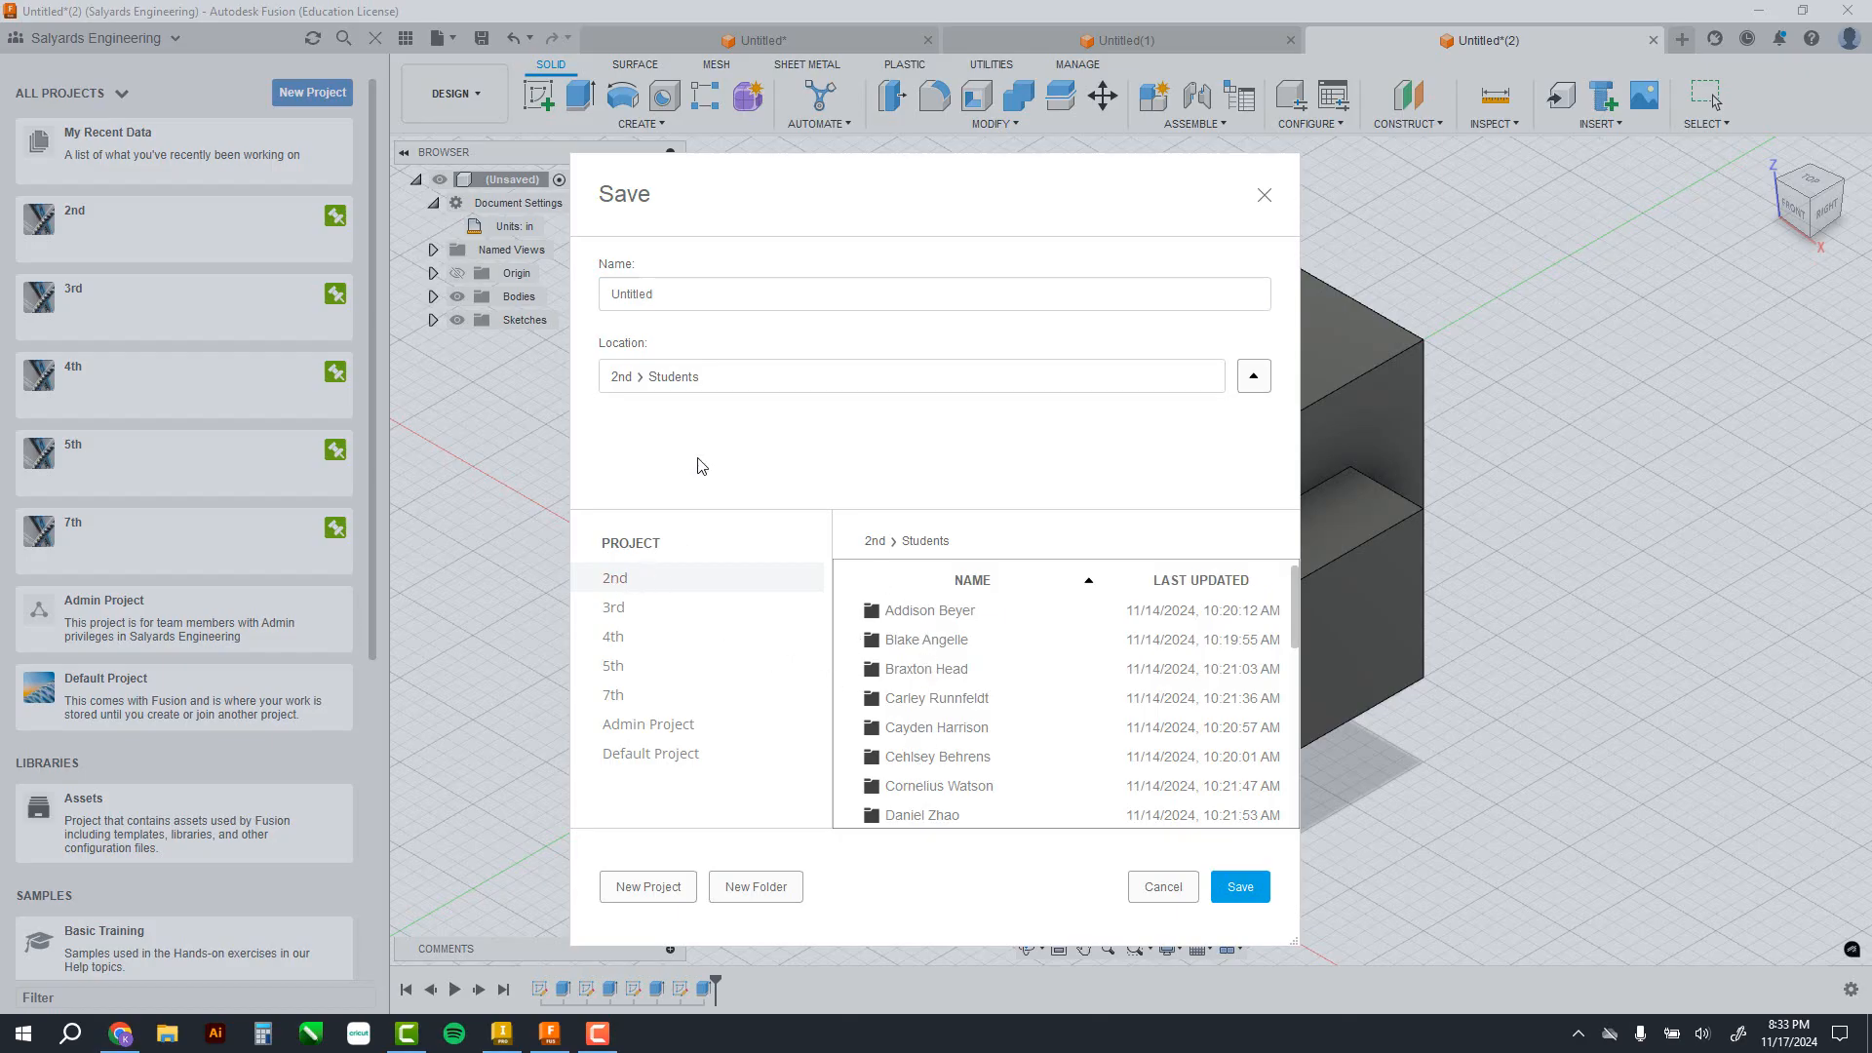
{"action": "scroll", "coordinate": [960, 663], "scroll_direction": "down", "scroll_amount": 5}
{"action": "scroll", "coordinate": [981, 707], "scroll_direction": "up", "scroll_amount": 5}
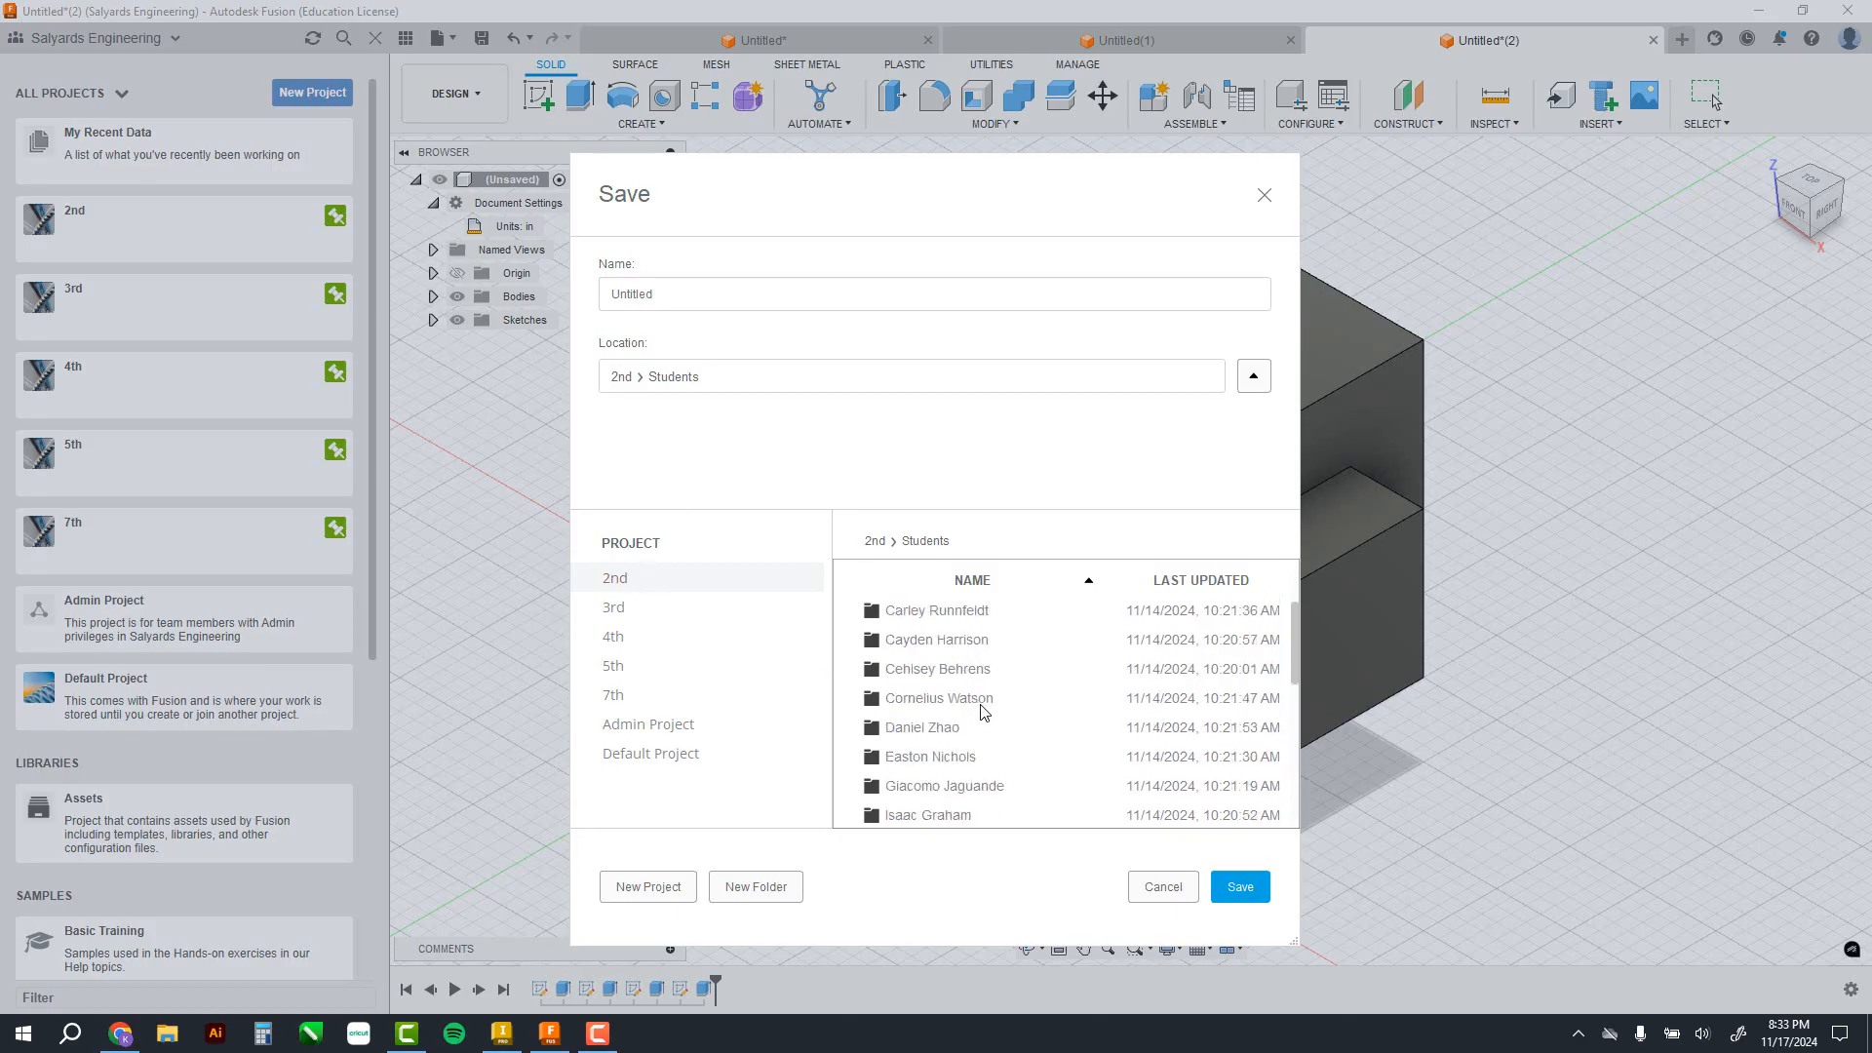
{"action": "scroll", "coordinate": [980, 714], "scroll_direction": "down", "scroll_amount": 5}
{"action": "scroll", "coordinate": [960, 672], "scroll_direction": "up", "scroll_amount": 5}
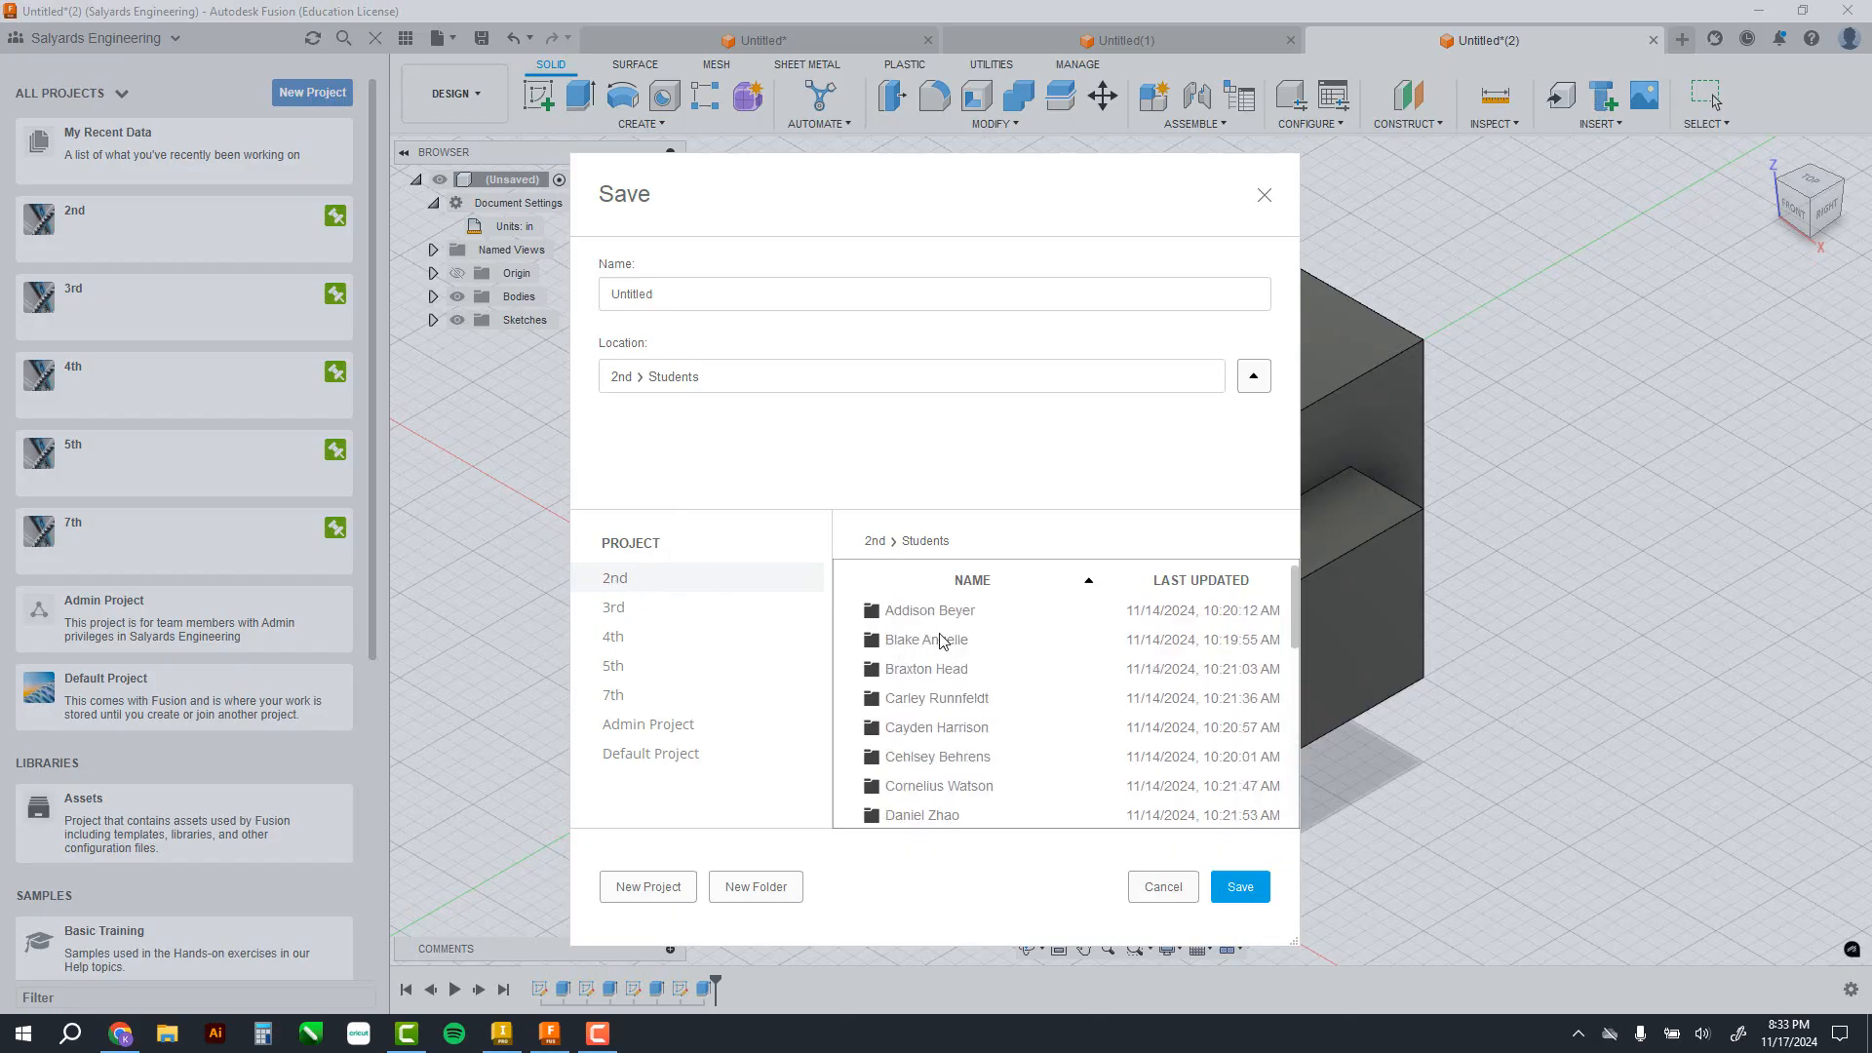
{"action": "double_click", "coordinate": [670, 293]}
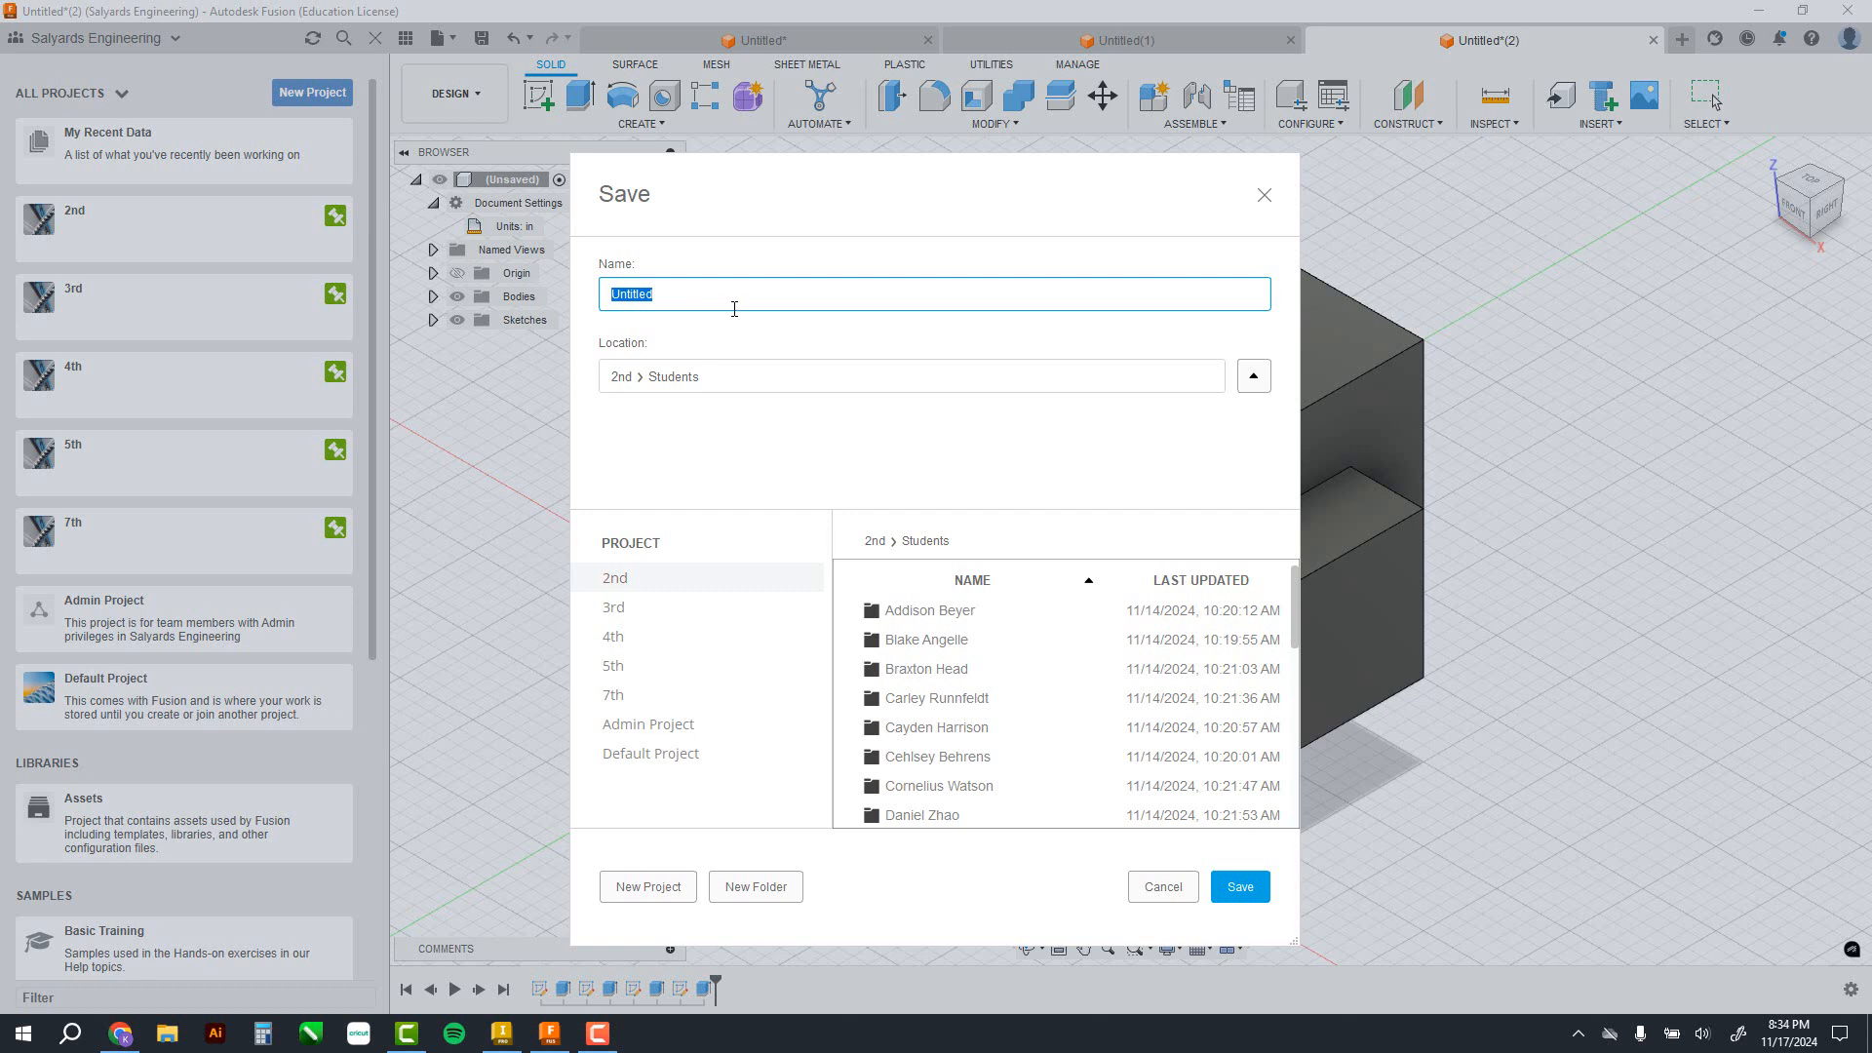
{"action": "double_click", "coordinate": [915, 611]}
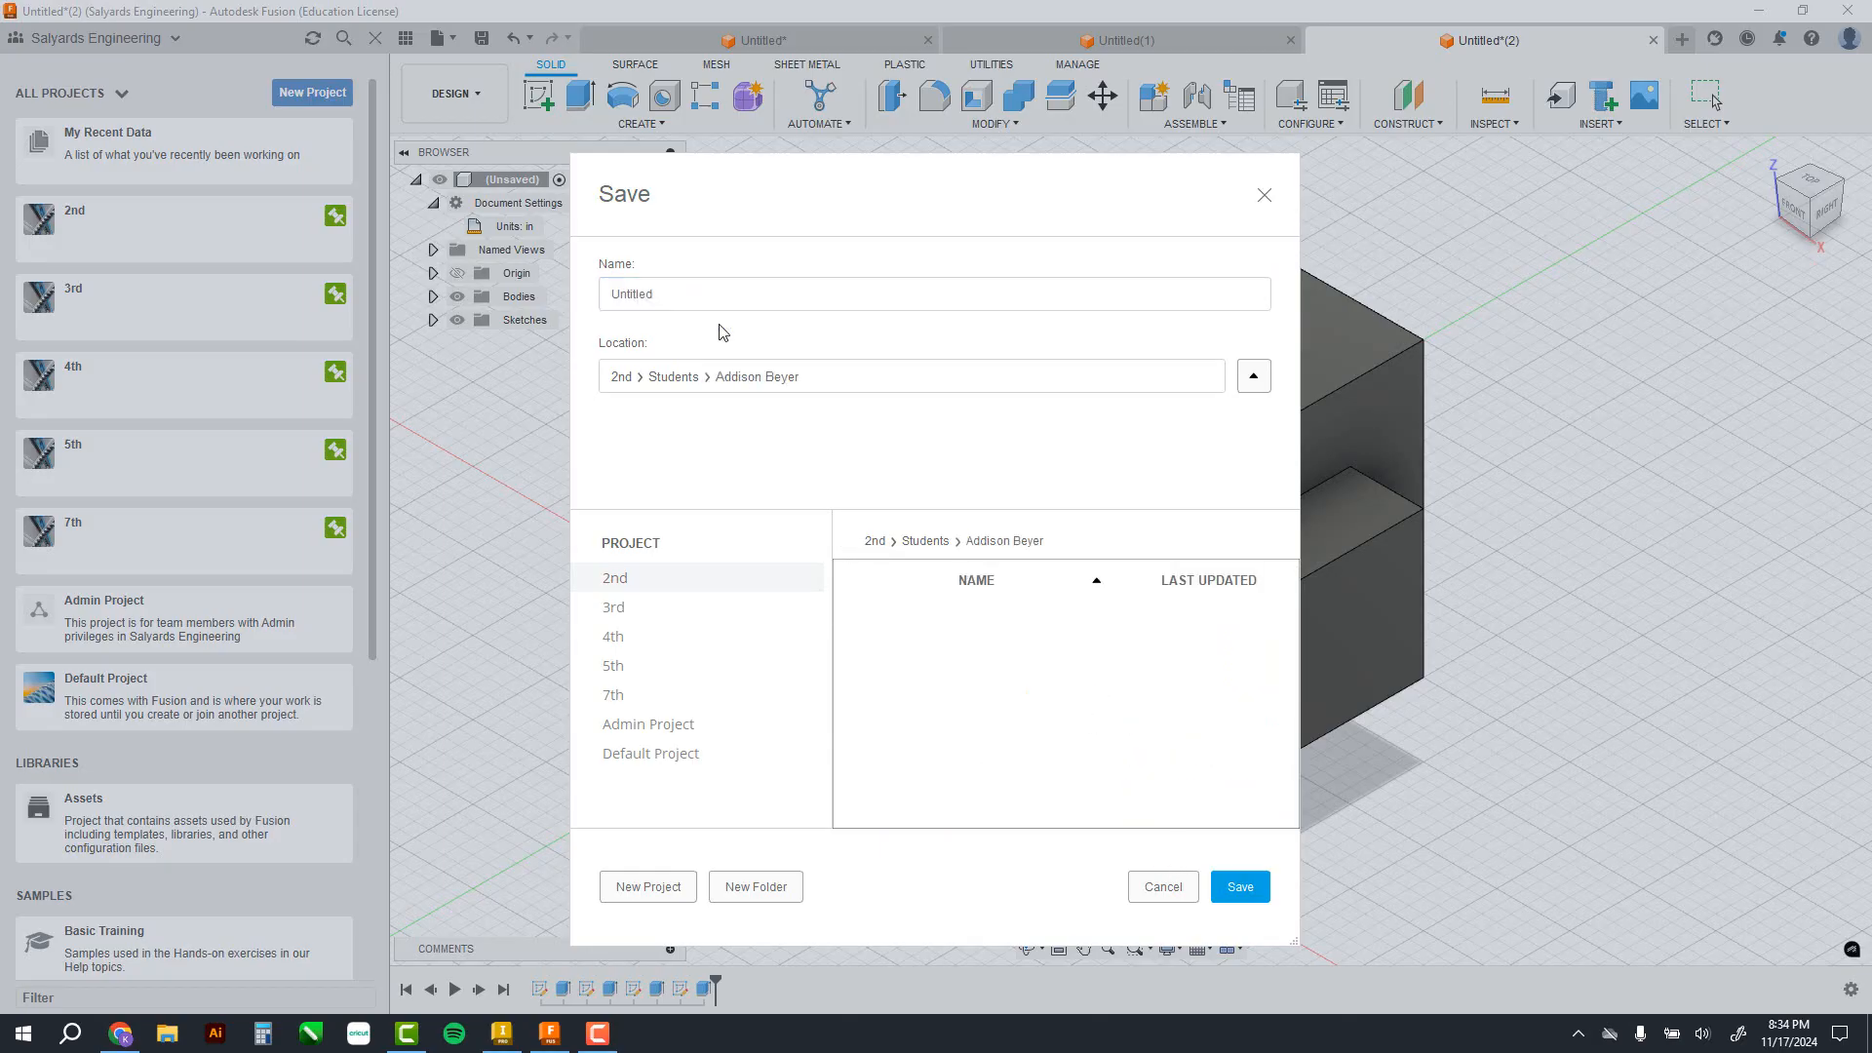
{"action": "left_click", "coordinate": [663, 294]}
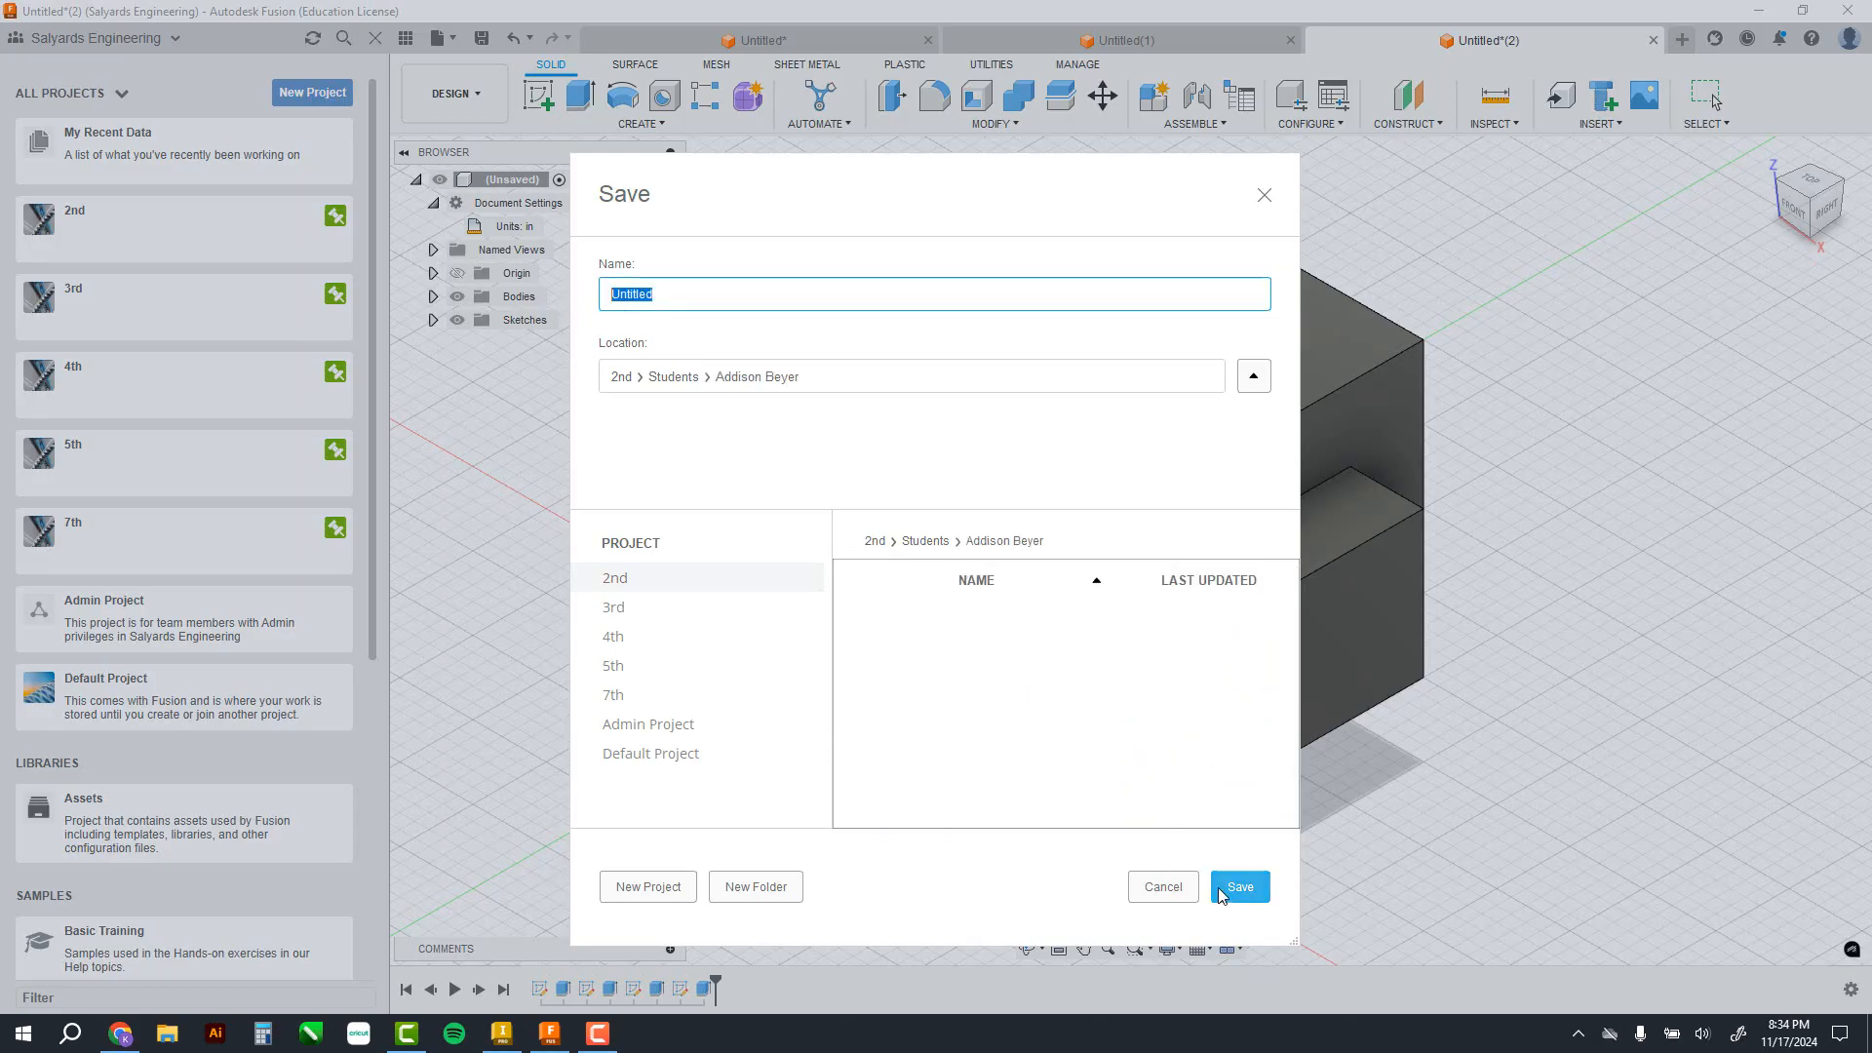
{"action": "left_click", "coordinate": [1266, 201]}
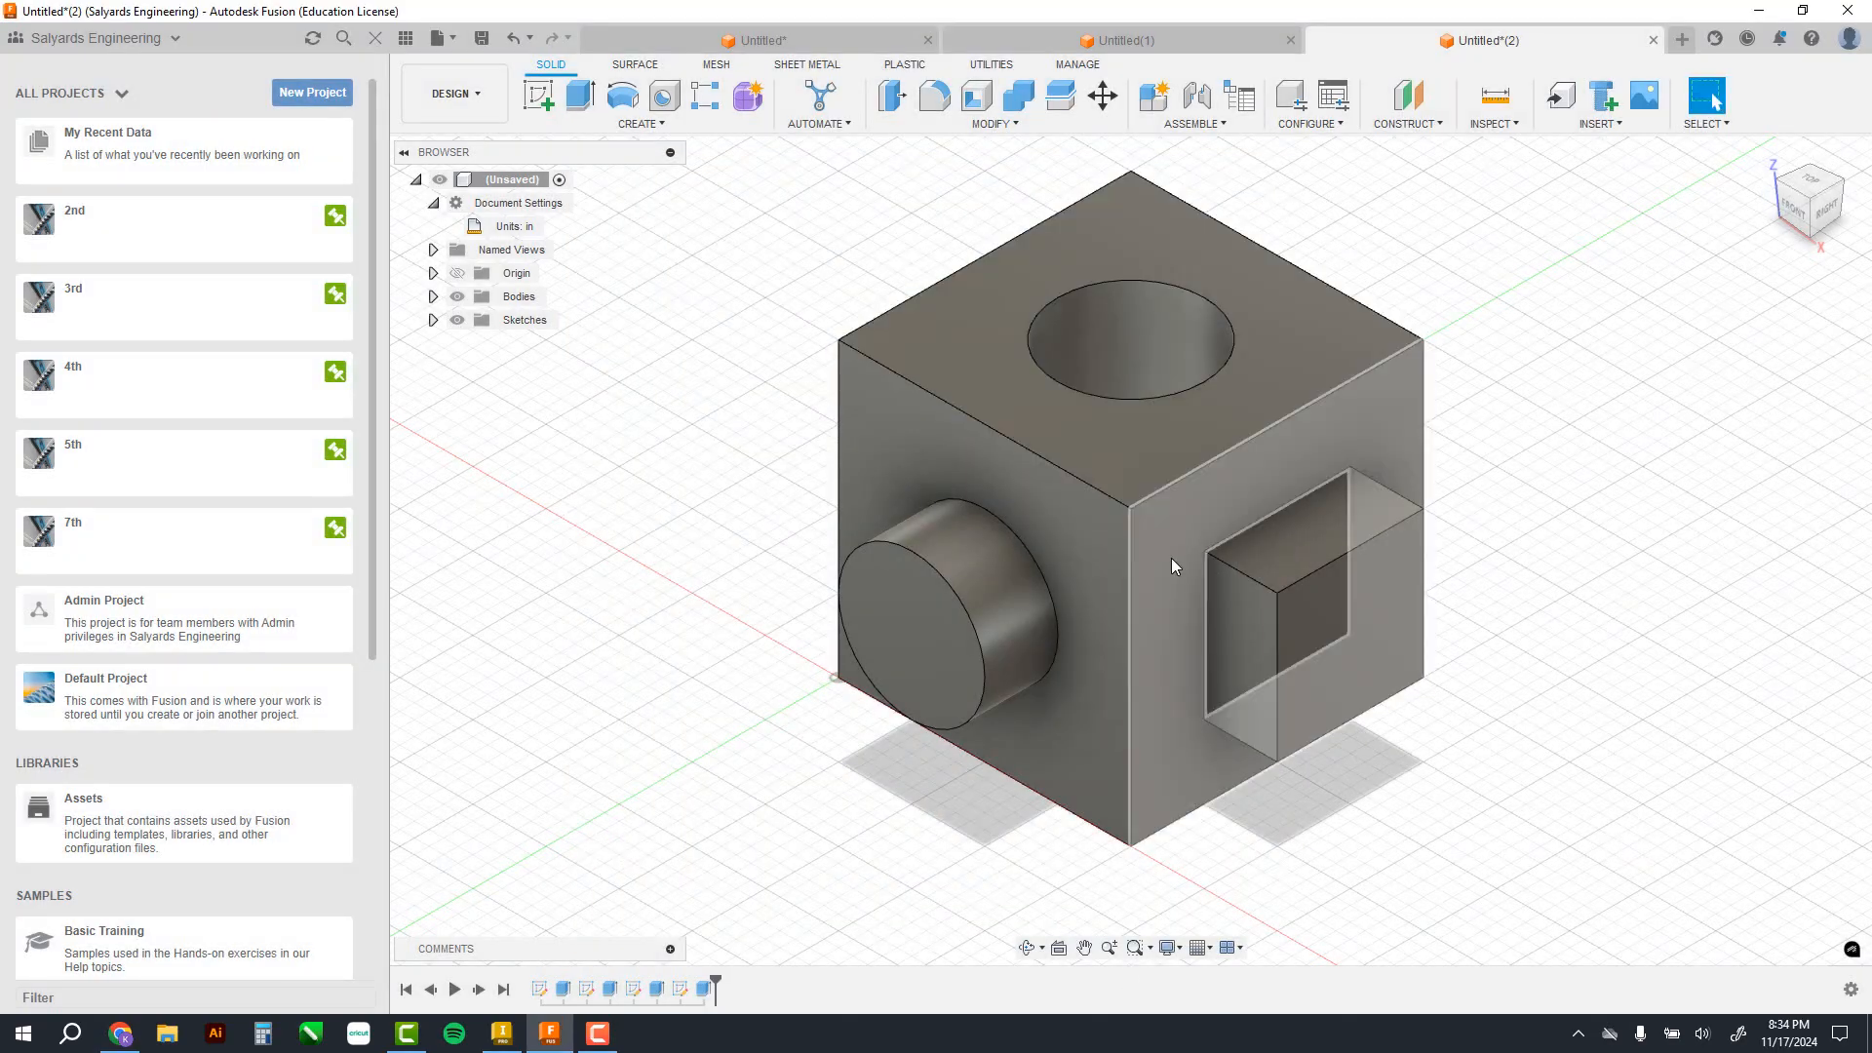
{"action": "middle_click_drag", "start_coordinate": [1173, 601], "coordinate": [1178, 657], "text": "shift"}
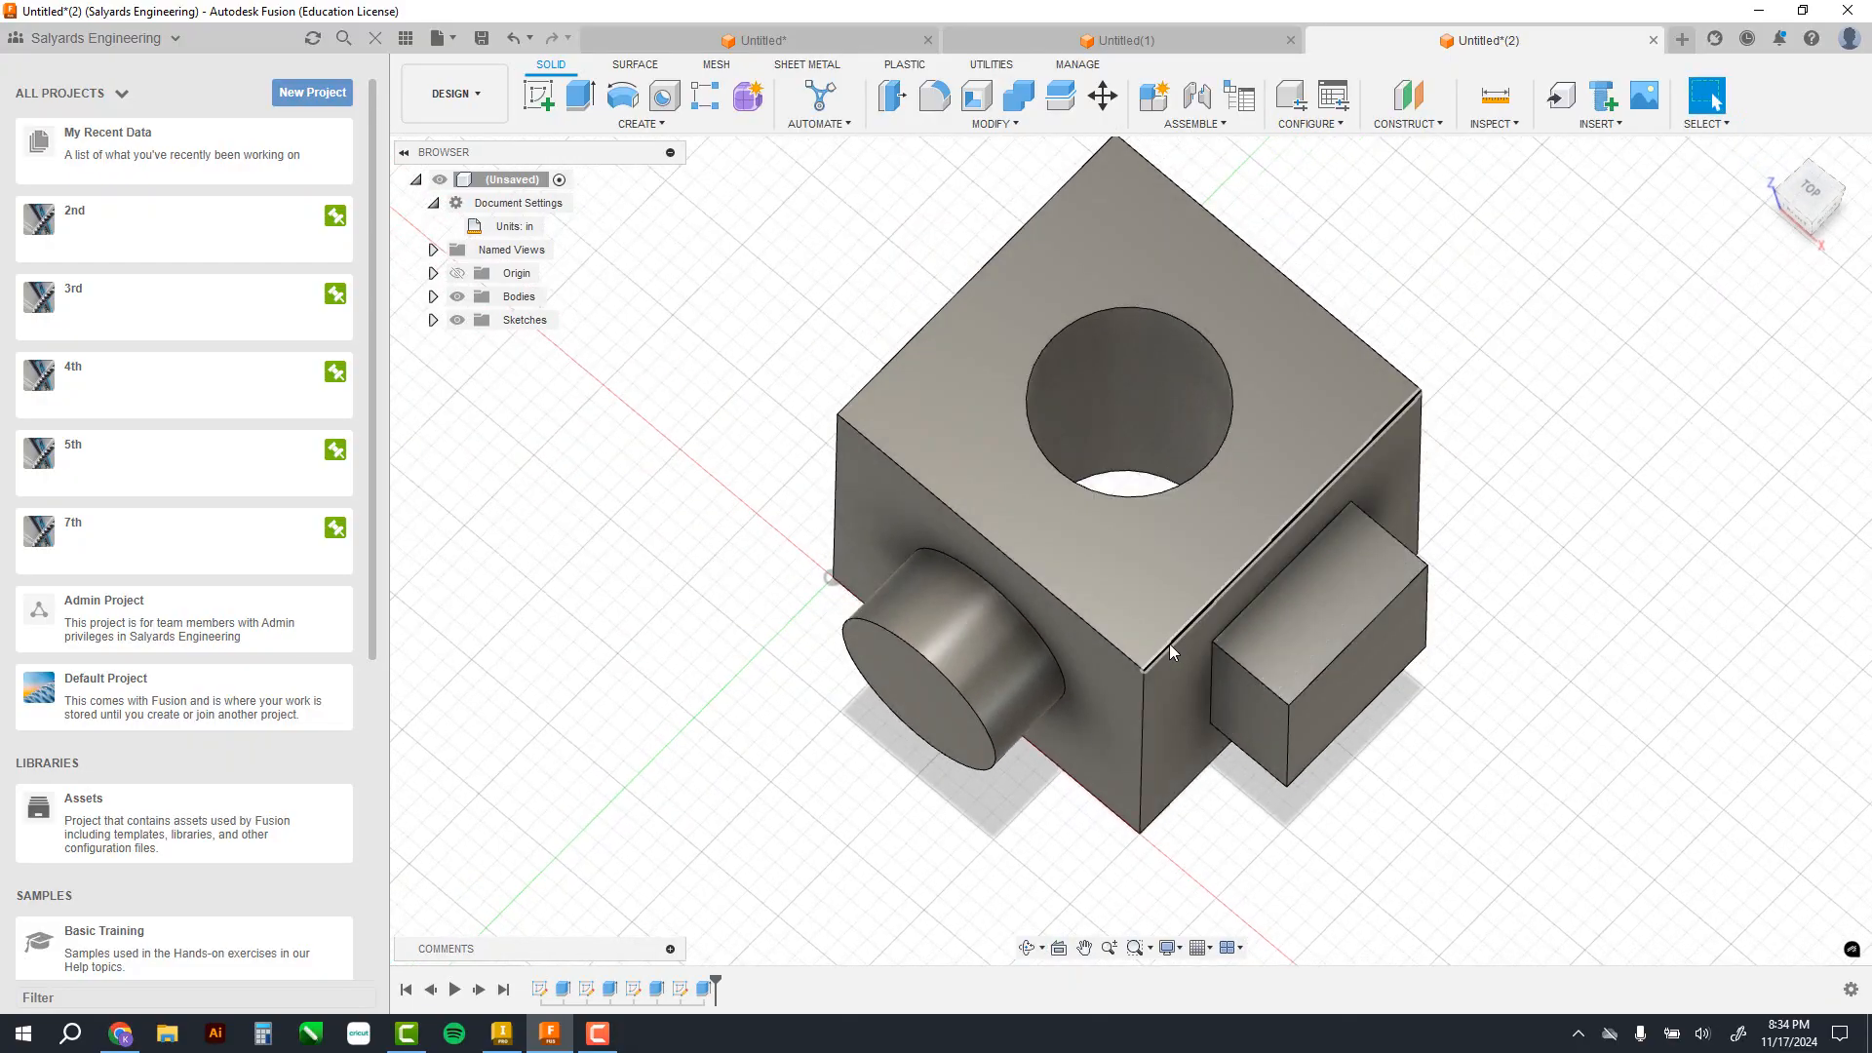